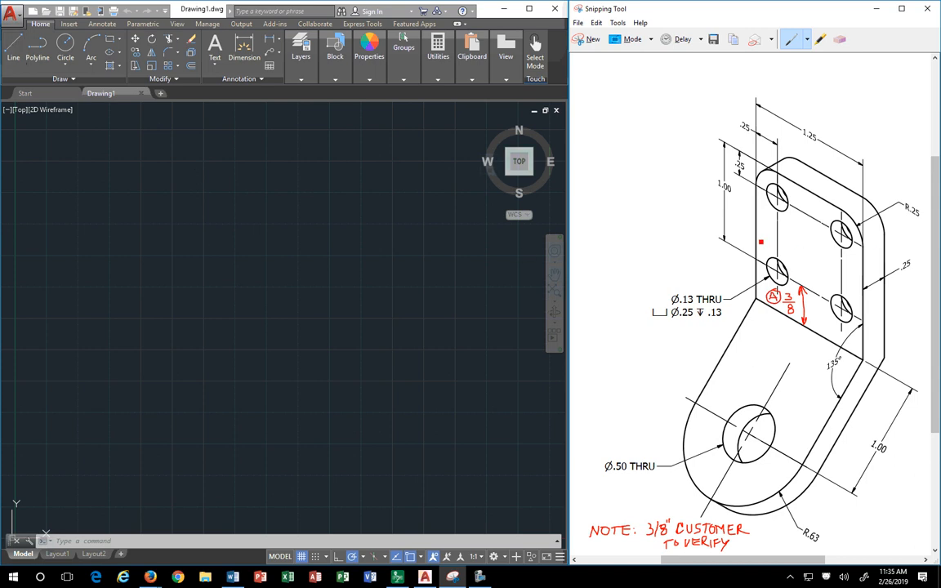
- Highlight the upper plate's front outline and the bracket's side edges in yellow on the reference drawing
{"action": "left_click", "coordinate": [820, 38]}
{"action": "mouse_move", "coordinate": [762, 171]}
{"action": "left_mouse_down"}
{"action": "mouse_move", "coordinate": [869, 239]}
{"action": "mouse_move", "coordinate": [862, 355]}
{"action": "mouse_move", "coordinate": [770, 311]}
{"action": "mouse_move", "coordinate": [764, 173]}
{"action": "left_mouse_up"}
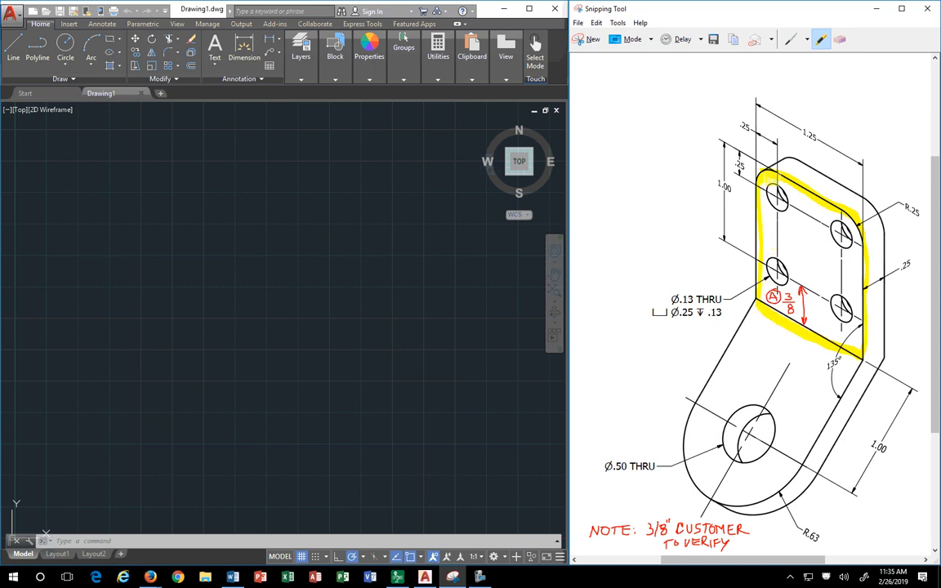
{"action": "left_click", "coordinate": [809, 41]}
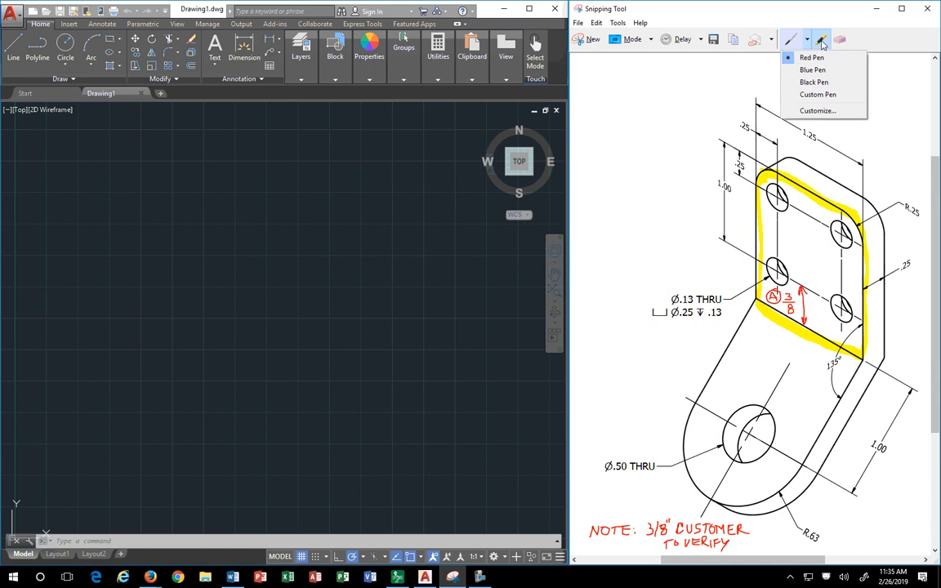
{"action": "left_click", "coordinate": [823, 44]}
{"action": "mouse_move", "coordinate": [859, 226]}
{"action": "left_mouse_down"}
{"action": "mouse_move", "coordinate": [890, 213]}
{"action": "mouse_move", "coordinate": [879, 237]}
{"action": "mouse_move", "coordinate": [882, 324]}
{"action": "mouse_move", "coordinate": [896, 352]}
{"action": "mouse_move", "coordinate": [855, 388]}
{"action": "mouse_move", "coordinate": [772, 513]}
{"action": "left_mouse_up"}
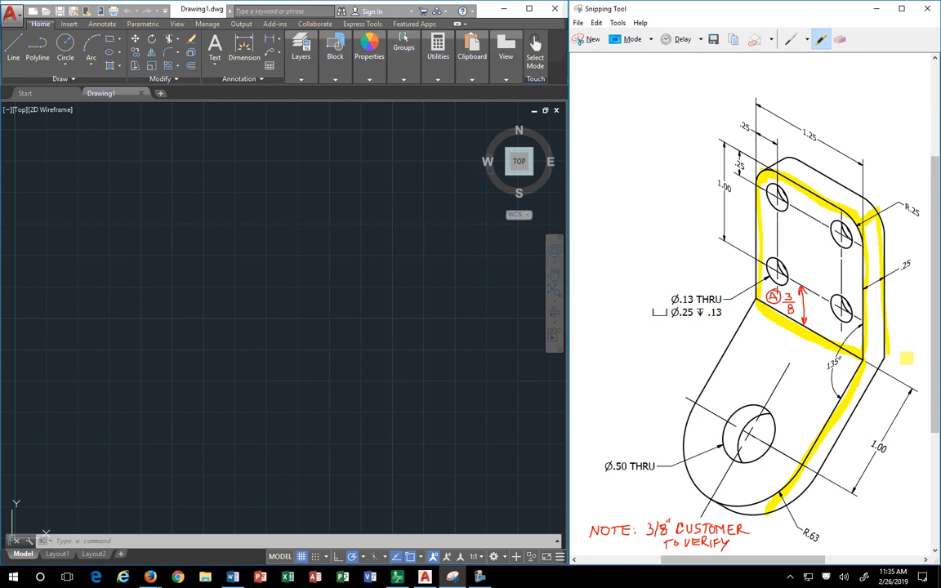
{"action": "left_click_drag", "start_coordinate": [890, 367], "coordinate": [790, 523]}
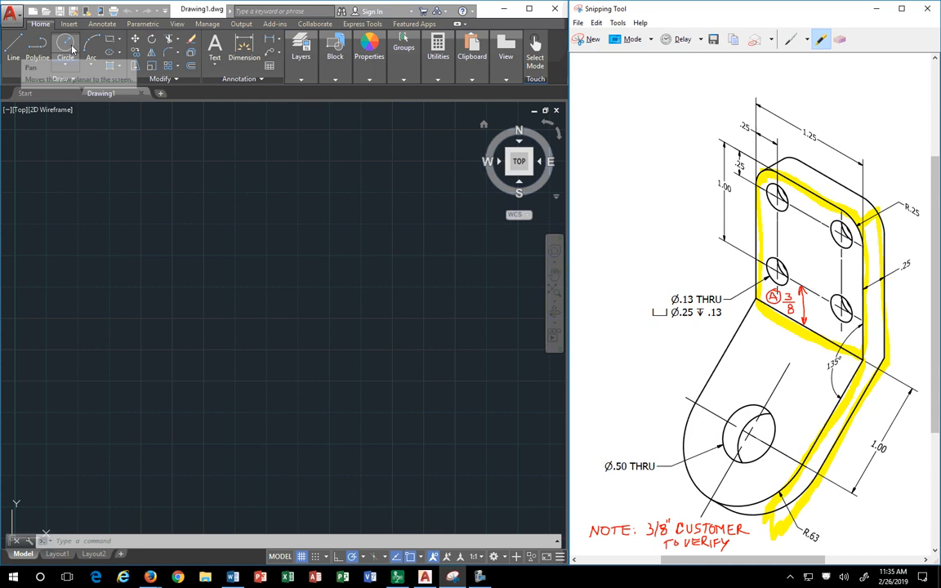
- Switch to AutoCAD, begin a rectangle by dimensions with length 1.25, and highlight the 1.25 dimension on the reference drawing
{"action": "left_click", "coordinate": [68, 190]}
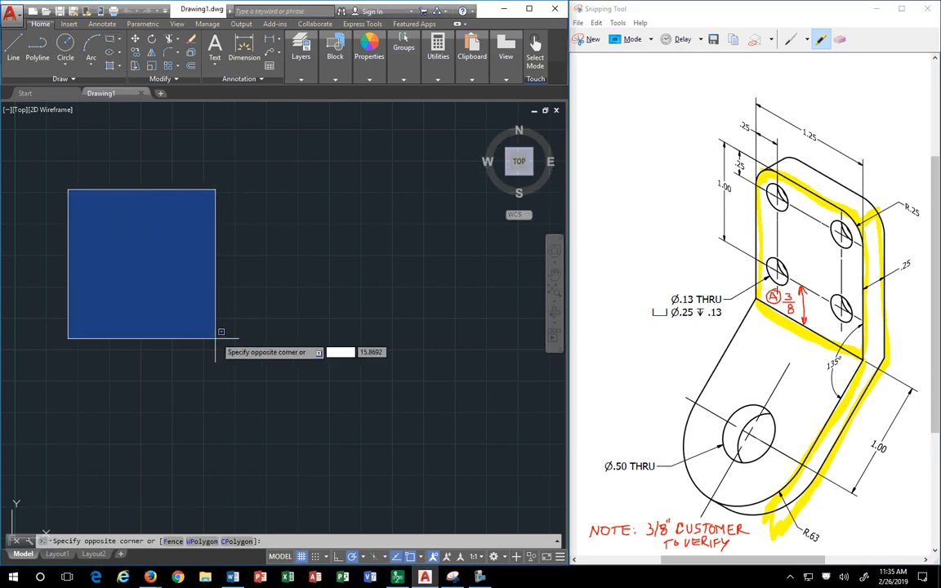
{"action": "key", "text": "Escape"}
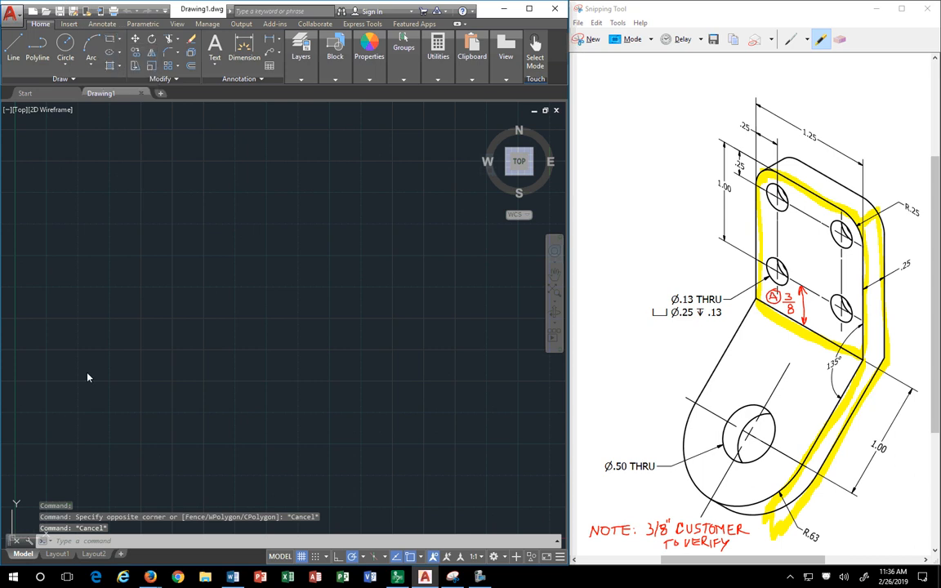
{"action": "left_click", "coordinate": [107, 382]}
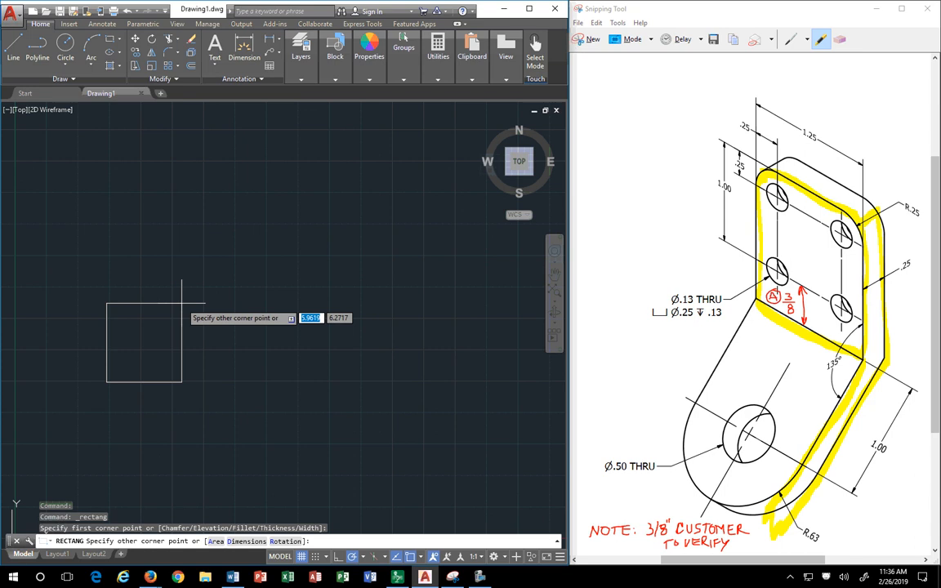
{"action": "type", "text": "d"}
{"action": "key", "text": "Return"}
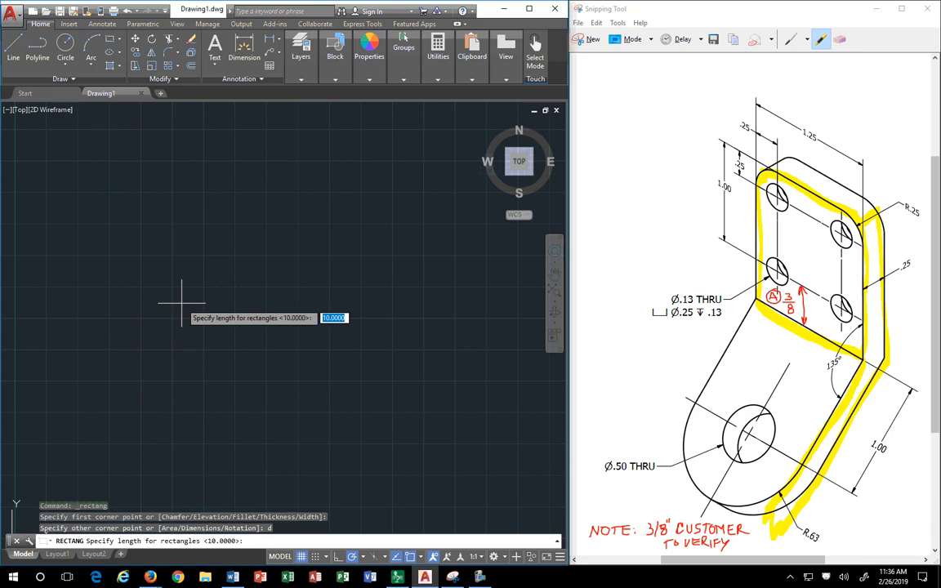
{"action": "key", "text": "BackSpace"}
{"action": "left_click", "coordinate": [820, 134]}
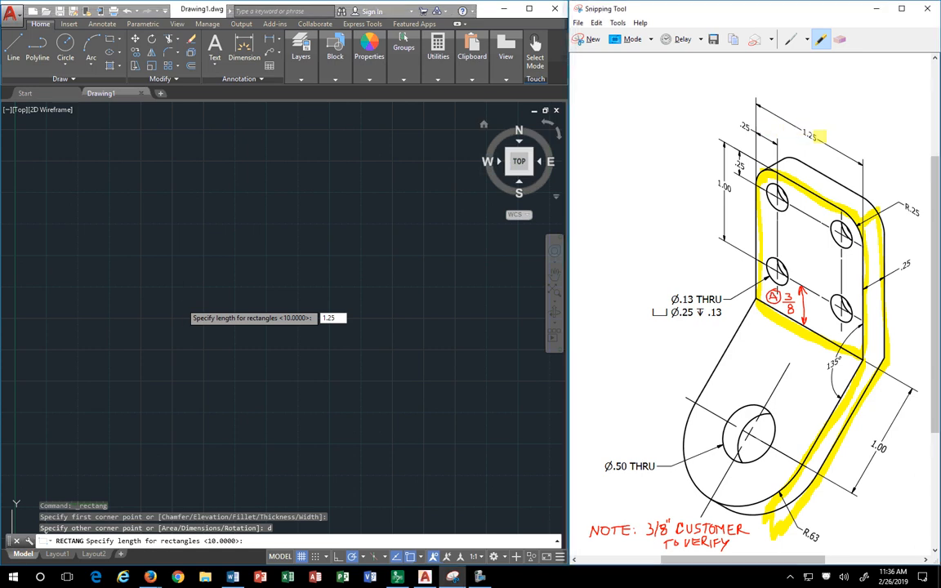
{"action": "left_click_drag", "start_coordinate": [795, 129], "coordinate": [833, 144]}
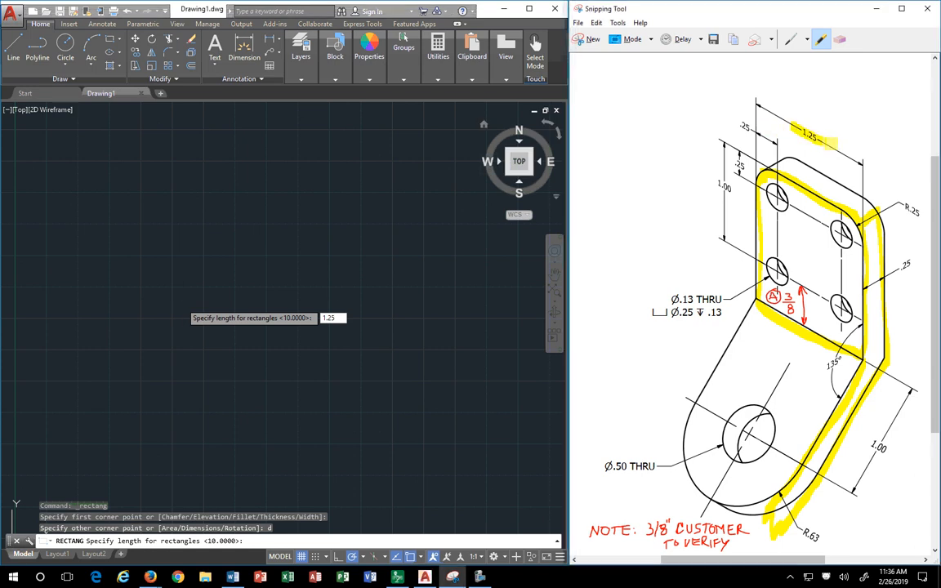
{"action": "left_click", "coordinate": [335, 318]}
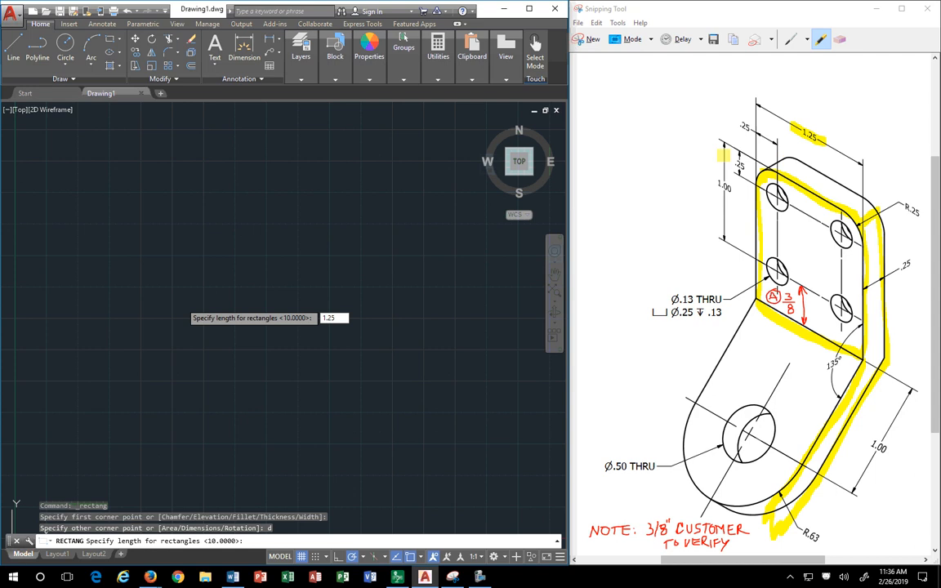
- Highlight the 1.00 dimension on the reference drawing and finish the rectangle with width 1.375
{"action": "left_click", "coordinate": [739, 188]}
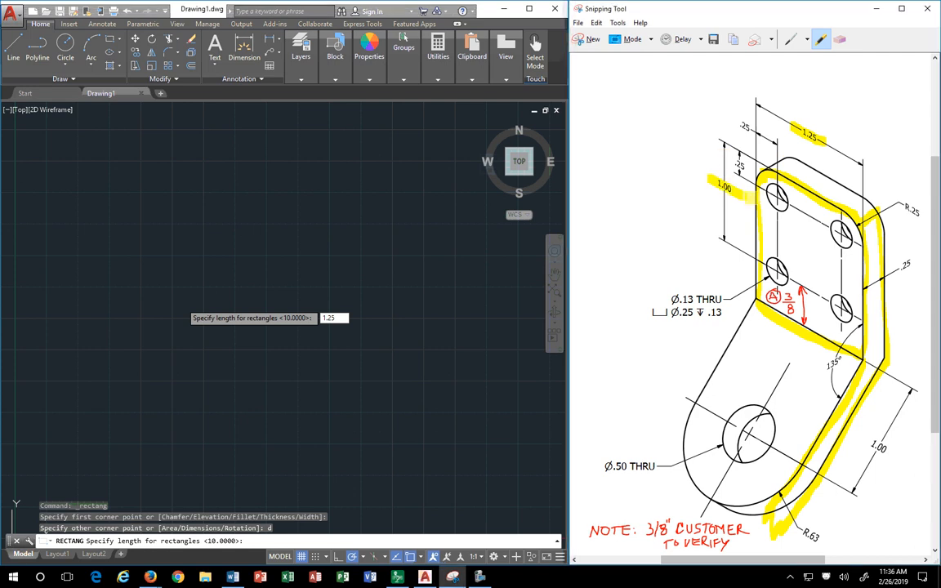
{"action": "left_click_drag", "start_coordinate": [709, 177], "coordinate": [745, 197]}
{"action": "left_click", "coordinate": [348, 317]}
{"action": "key", "text": "Return"}
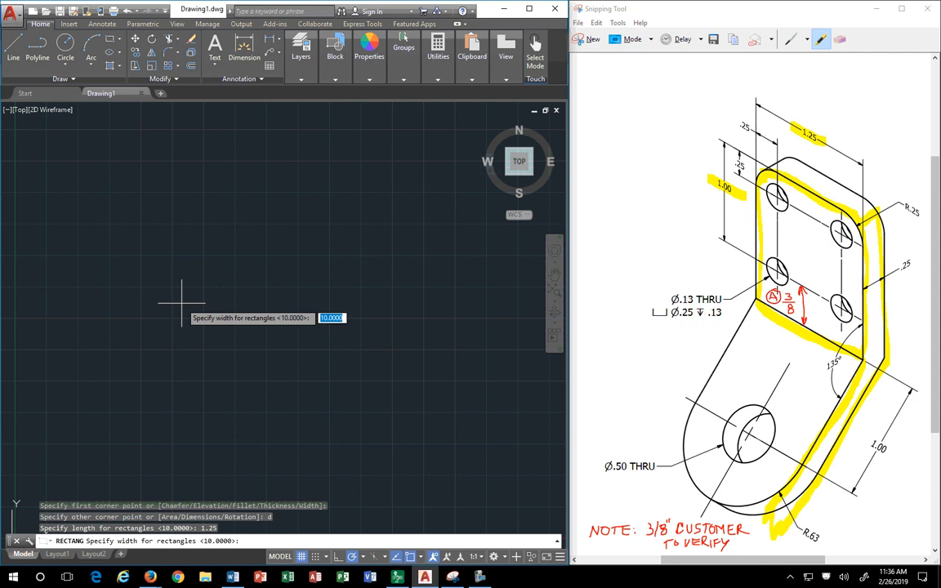
{"action": "type", "text": "1.375"}
{"action": "key", "text": "Return"}
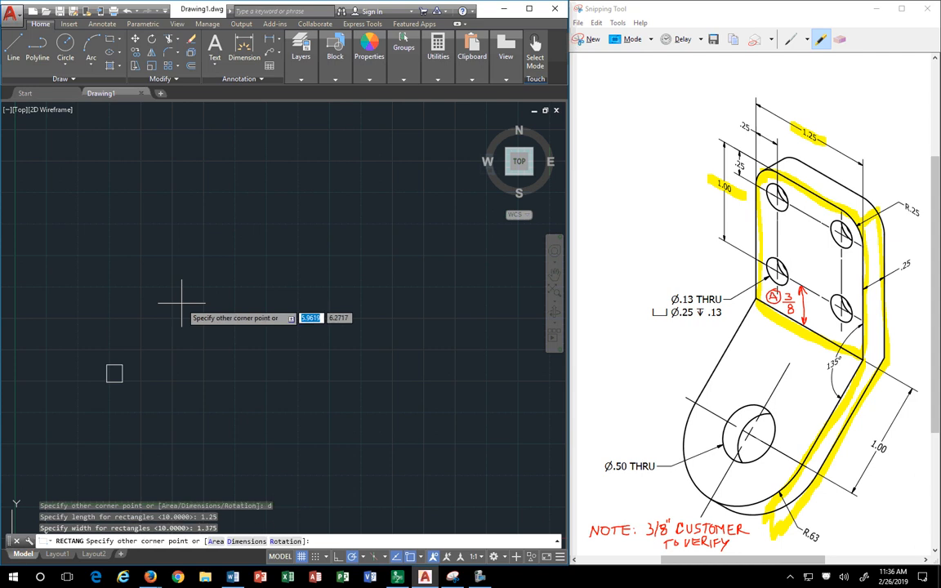
{"action": "left_click", "coordinate": [120, 372]}
- Move the rectangle by its lower-left corner to a spot closer to the origin
{"action": "scroll", "coordinate": [121, 351], "scroll_direction": "up", "scroll_amount": 5}
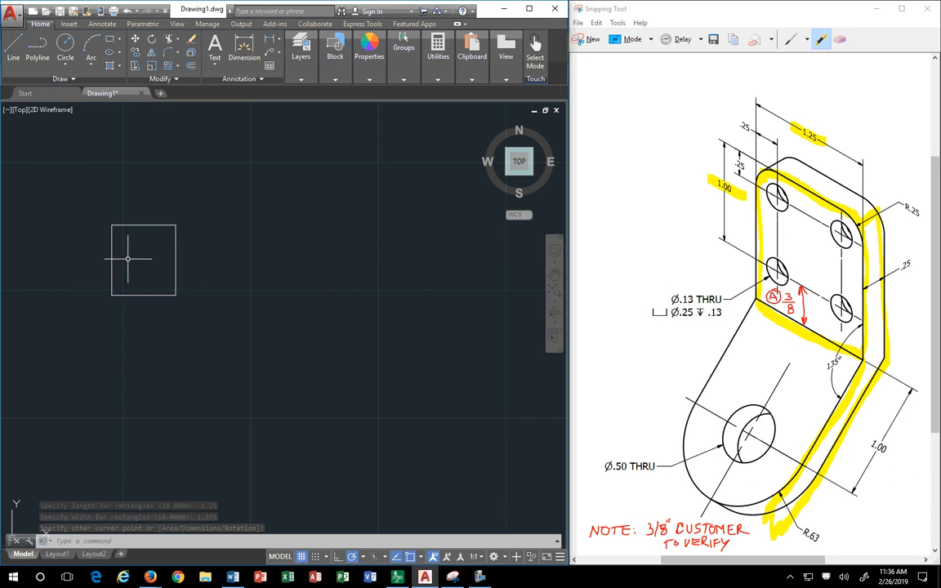
{"action": "scroll", "coordinate": [127, 259], "scroll_direction": "down", "scroll_amount": 6}
{"action": "scroll", "coordinate": [141, 311], "scroll_direction": "up", "scroll_amount": 4}
{"action": "mouse_move", "coordinate": [140, 310]}
{"action": "middle_mouse_down"}
{"action": "mouse_move", "coordinate": [130, 291]}
{"action": "mouse_move", "coordinate": [284, 322]}
{"action": "mouse_move", "coordinate": [260, 307]}
{"action": "middle_mouse_up"}
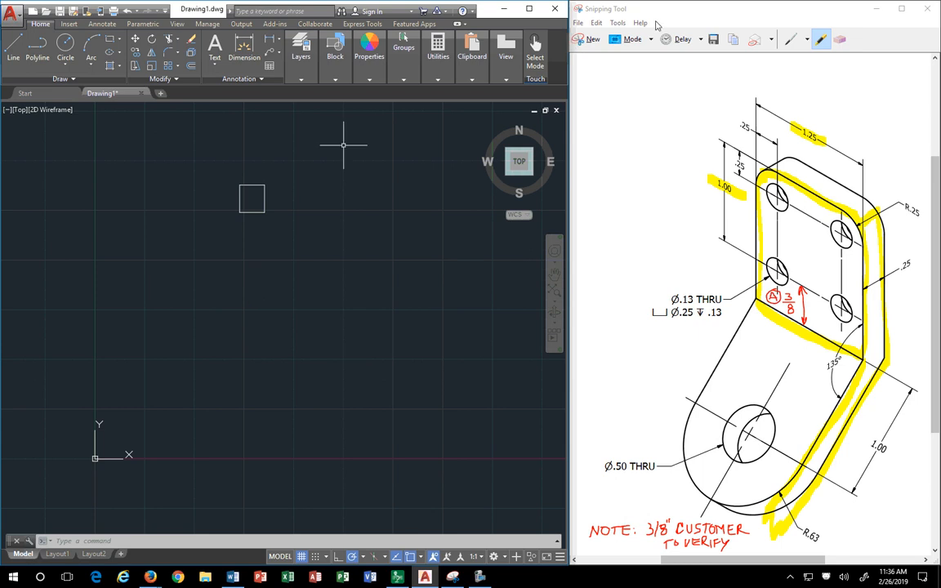
{"action": "type", "text": "m"}
{"action": "key", "text": "Return"}
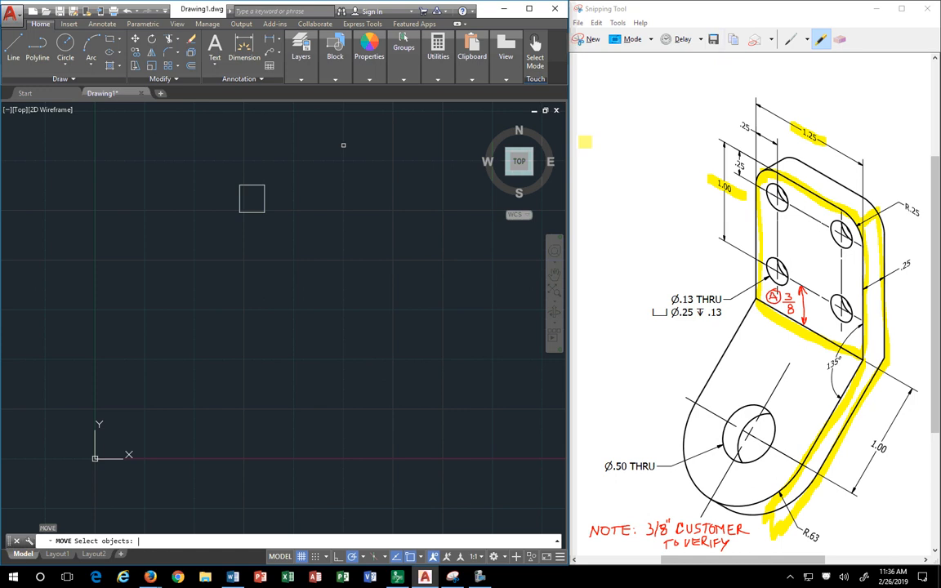
{"action": "left_click", "coordinate": [199, 169]}
{"action": "left_click", "coordinate": [330, 237]}
{"action": "key", "text": "Return"}
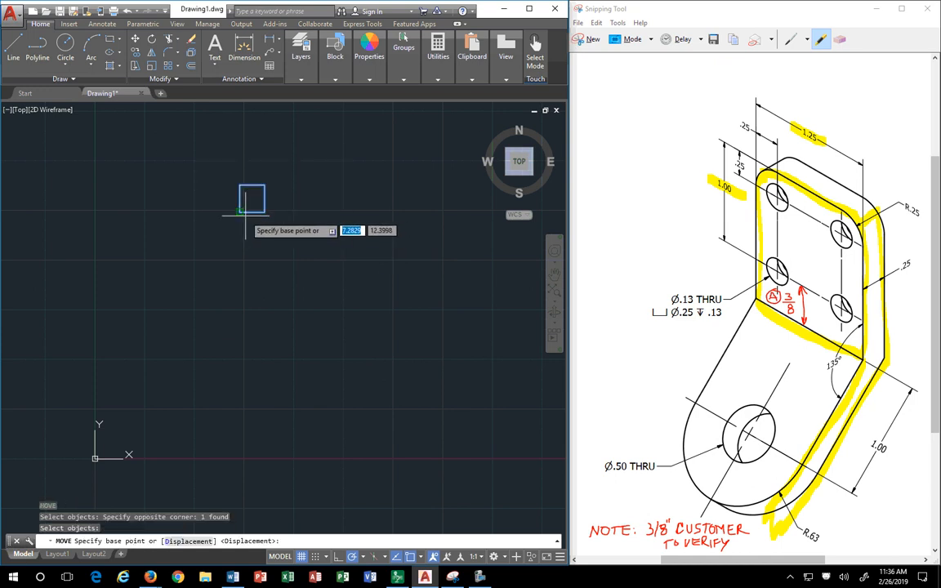
{"action": "left_click", "coordinate": [239, 212]}
{"action": "left_click", "coordinate": [137, 382]}
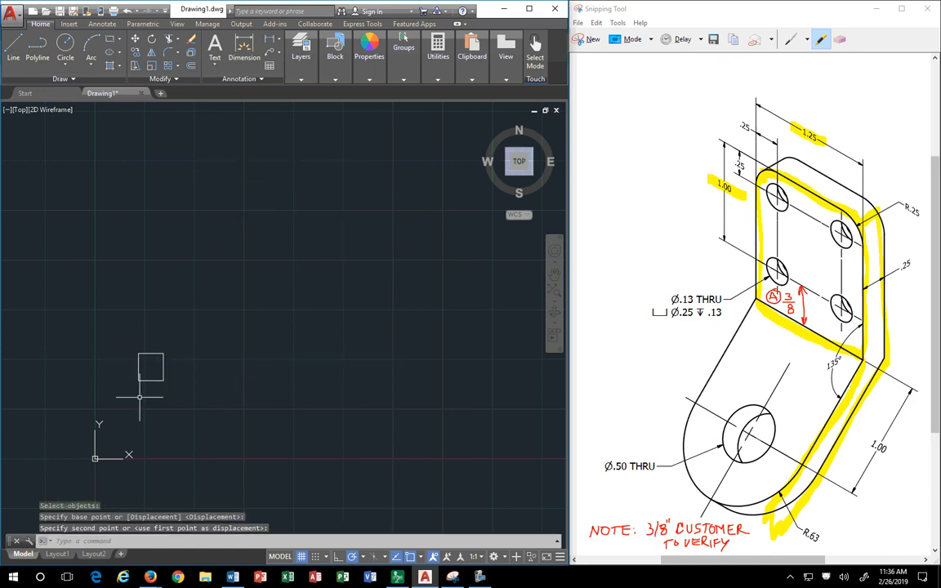
- Fillet the rectangle's upper-left corner with a radius of .25
{"action": "scroll", "coordinate": [127, 405], "scroll_direction": "up", "scroll_amount": 2}
{"action": "middle_click_drag", "start_coordinate": [129, 406], "coordinate": [162, 336]}
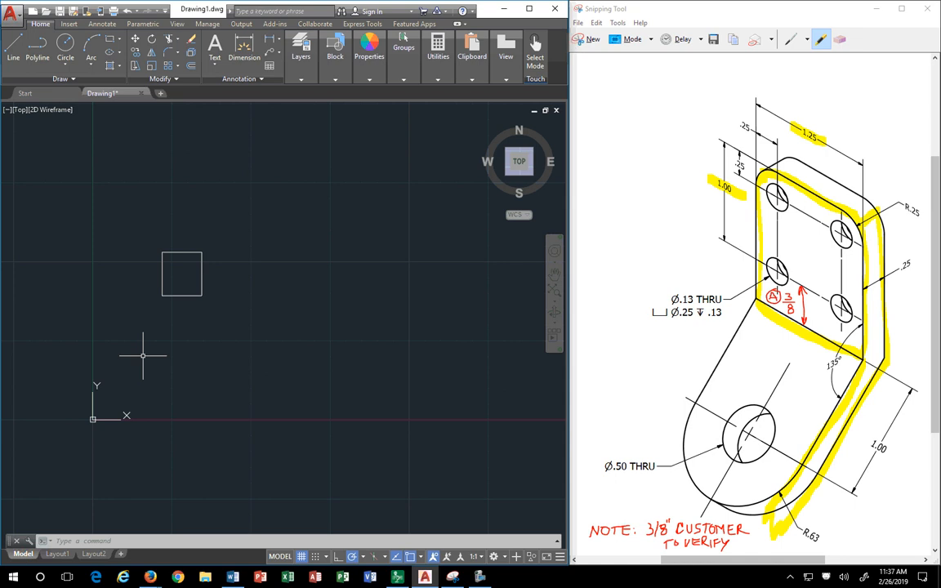
{"action": "scroll", "coordinate": [160, 323], "scroll_direction": "up", "scroll_amount": 4}
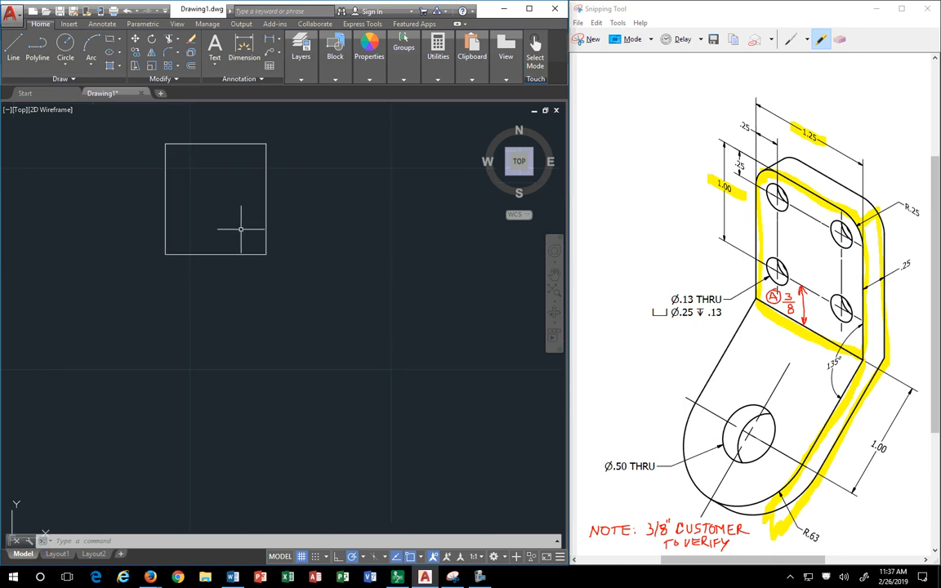
{"action": "mouse_move", "coordinate": [322, 223]}
{"action": "middle_mouse_down"}
{"action": "mouse_move", "coordinate": [290, 280]}
{"action": "mouse_move", "coordinate": [276, 283]}
{"action": "middle_mouse_up"}
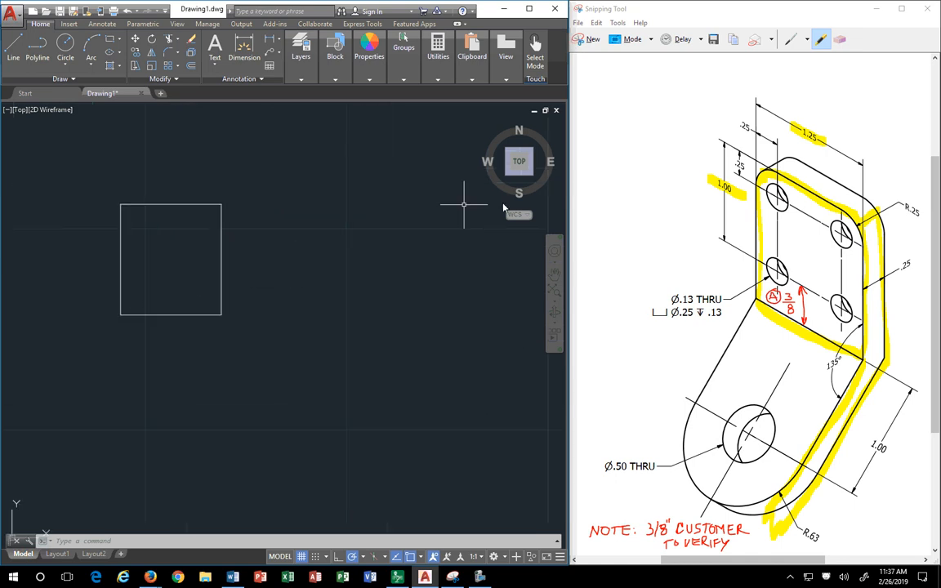
{"action": "type", "text": "fi"}
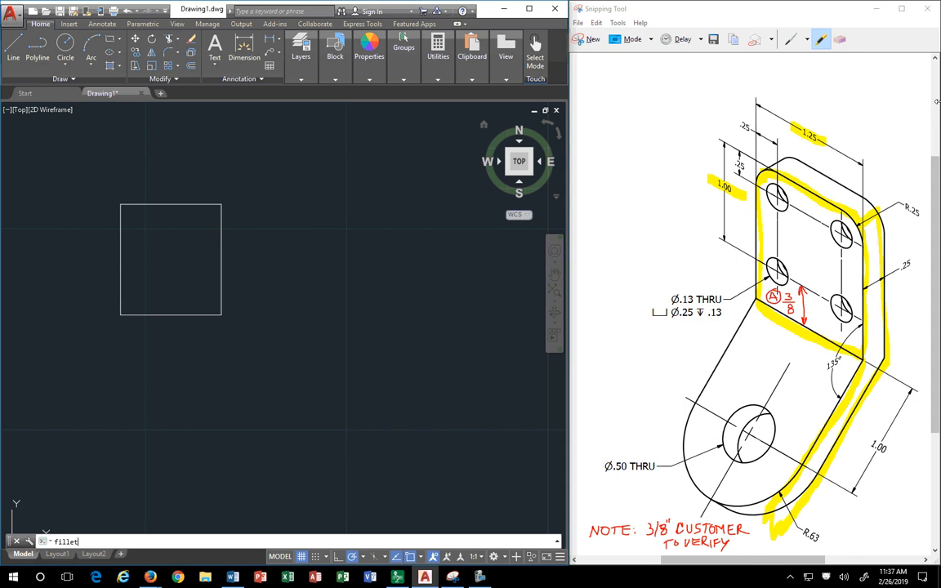
{"action": "type", "text": "llet"}
{"action": "key", "text": "Return"}
{"action": "right_click", "coordinate": [174, 230]}
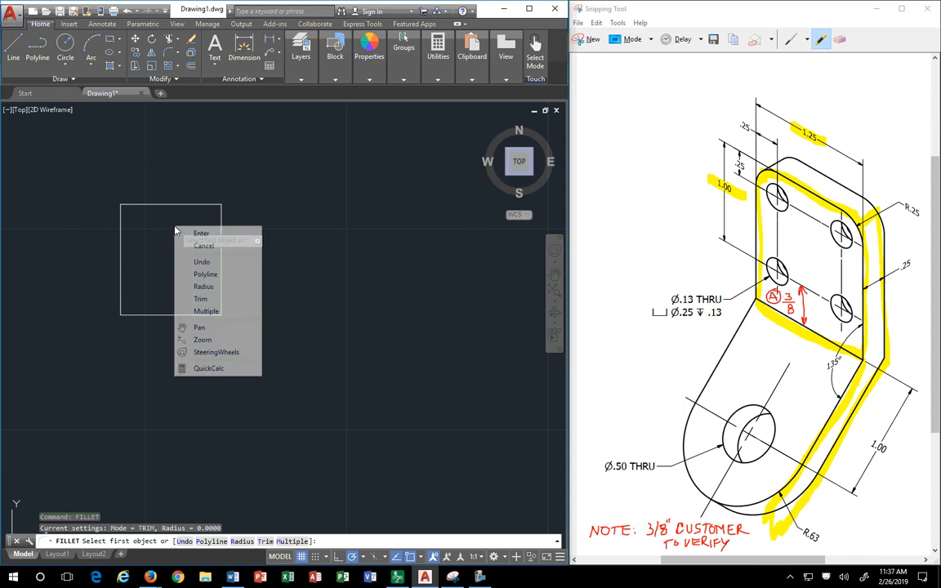
{"action": "left_click", "coordinate": [203, 286]}
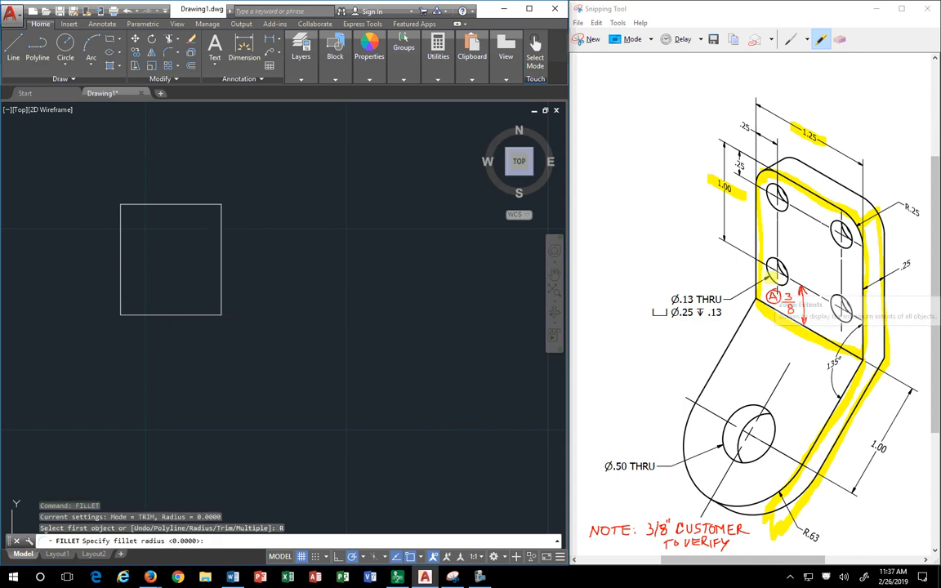
{"action": "type", "text": ".25"}
{"action": "key", "text": "Return"}
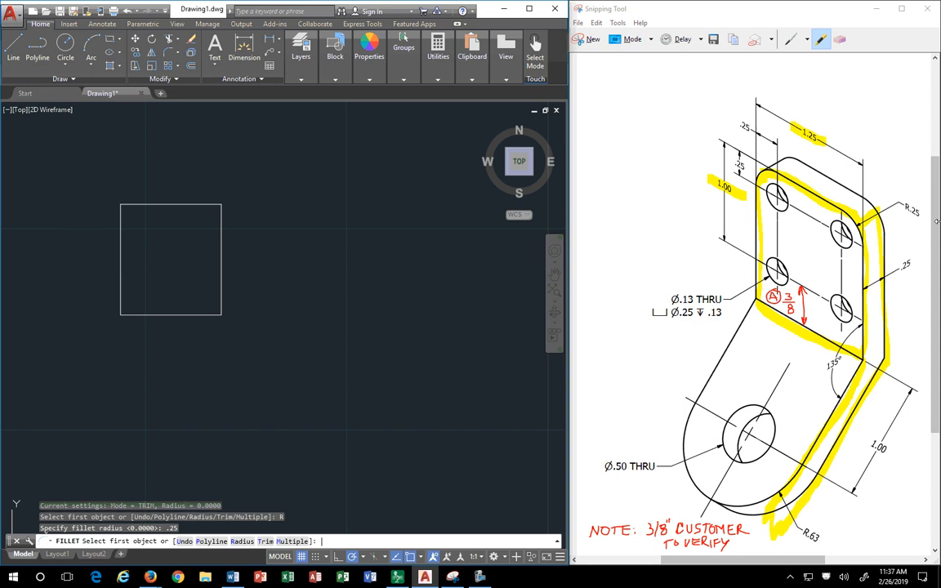
{"action": "left_click", "coordinate": [121, 224]}
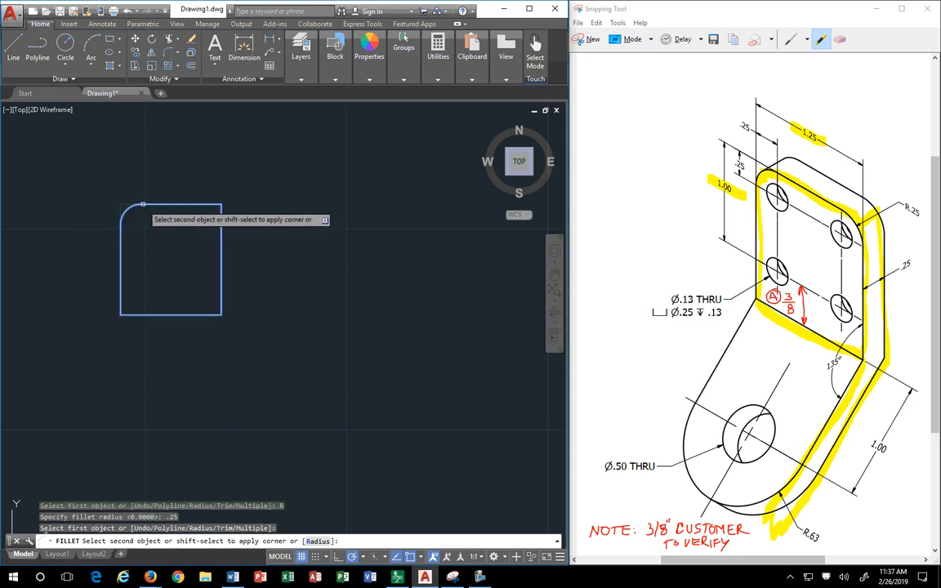
{"action": "left_click", "coordinate": [157, 204]}
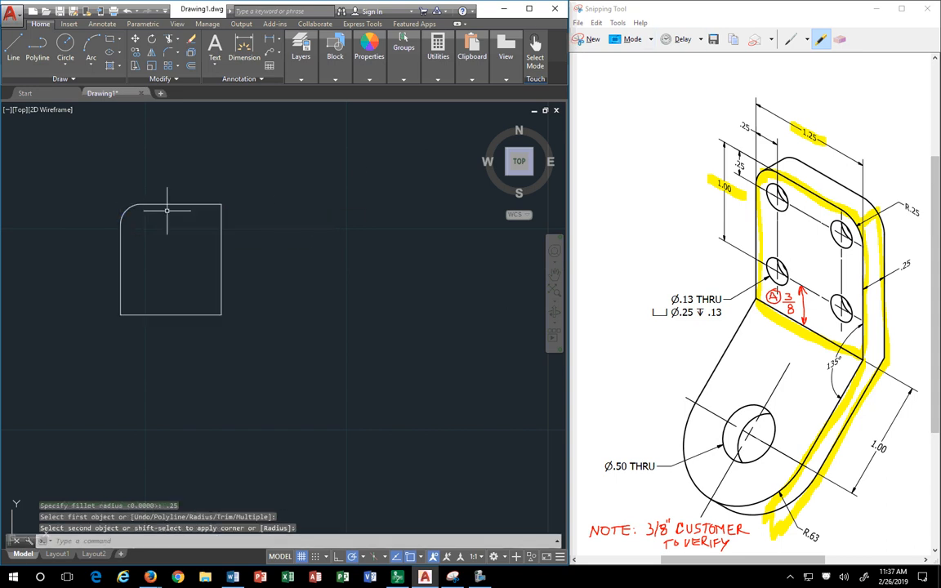
- Fillet the rectangle's upper-right corner with the same .25 radius
{"action": "key", "text": "Return"}
{"action": "left_click", "coordinate": [221, 237]}
{"action": "left_click", "coordinate": [199, 204]}
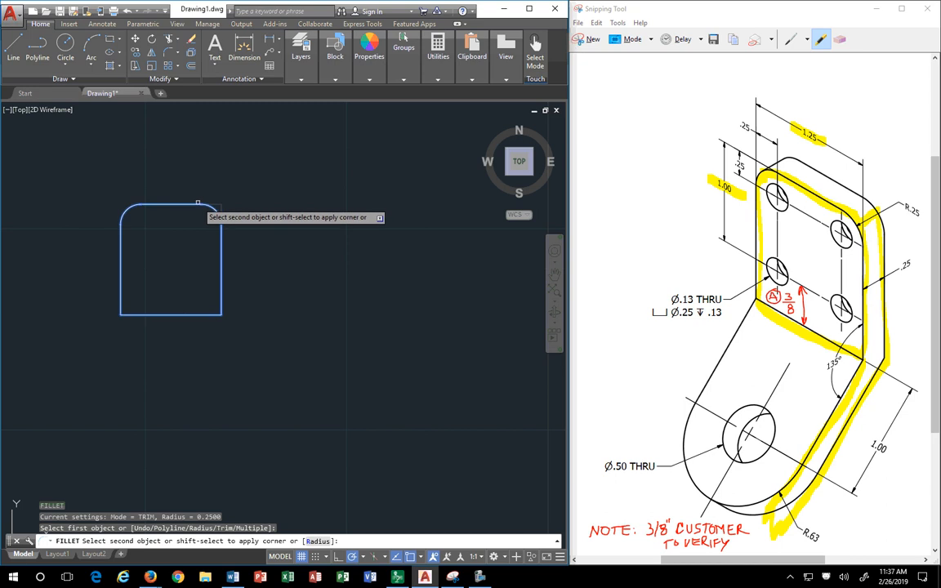
{"action": "key", "text": "Return"}
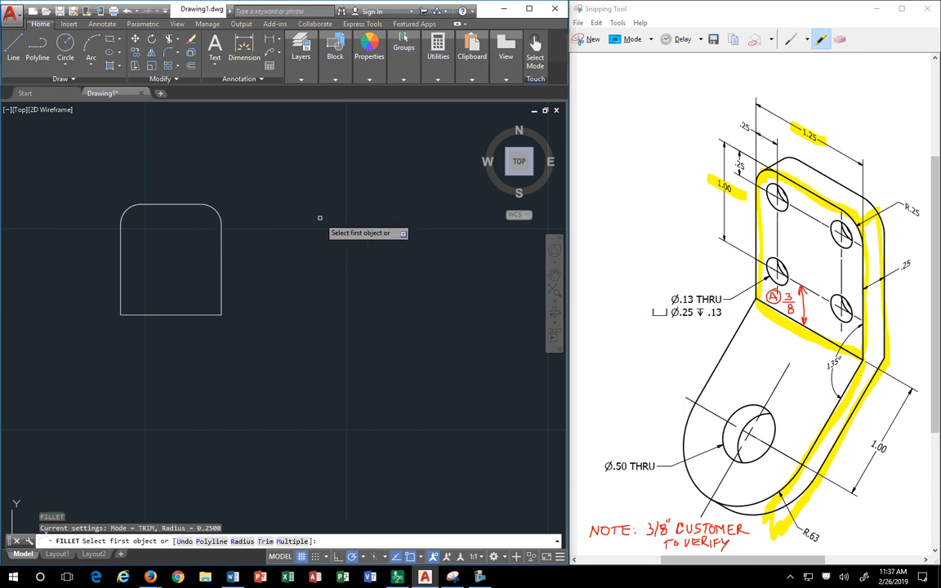
{"action": "key", "text": "Escape"}
- Offset the filleted plate outline inward by .25
{"action": "type", "text": "effs"}
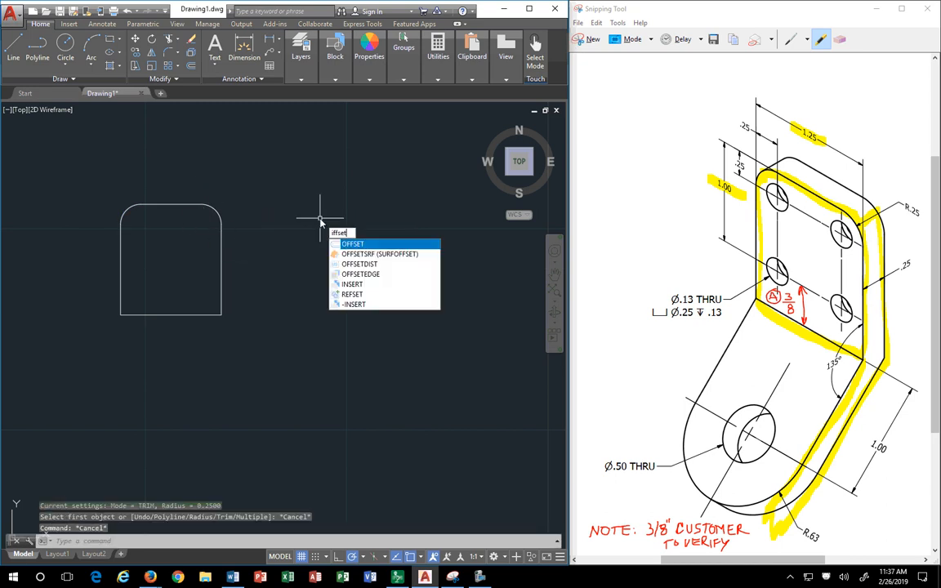
{"action": "key", "text": "Escape"}
{"action": "type", "text": "offs"}
{"action": "key", "text": "Return"}
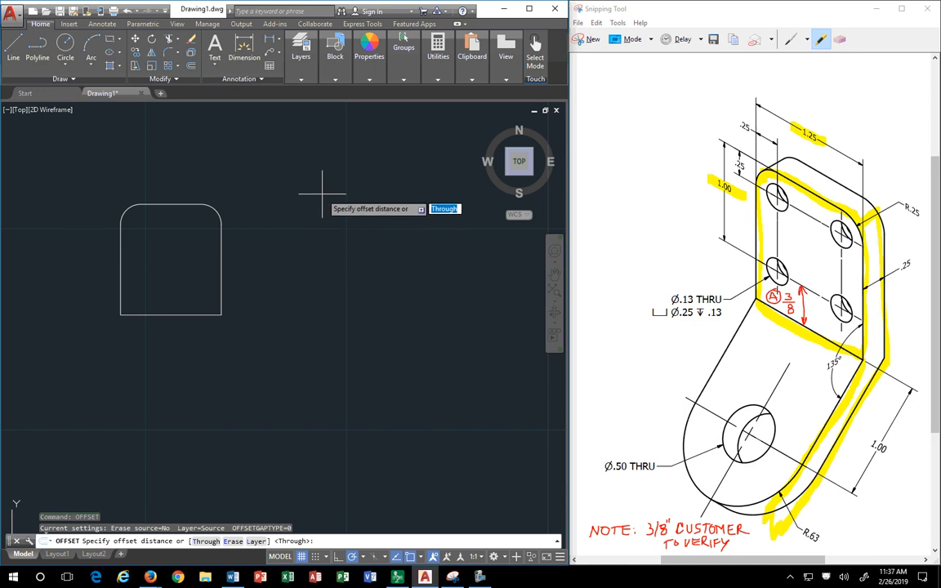
{"action": "type", "text": ".25"}
{"action": "key", "text": "Return"}
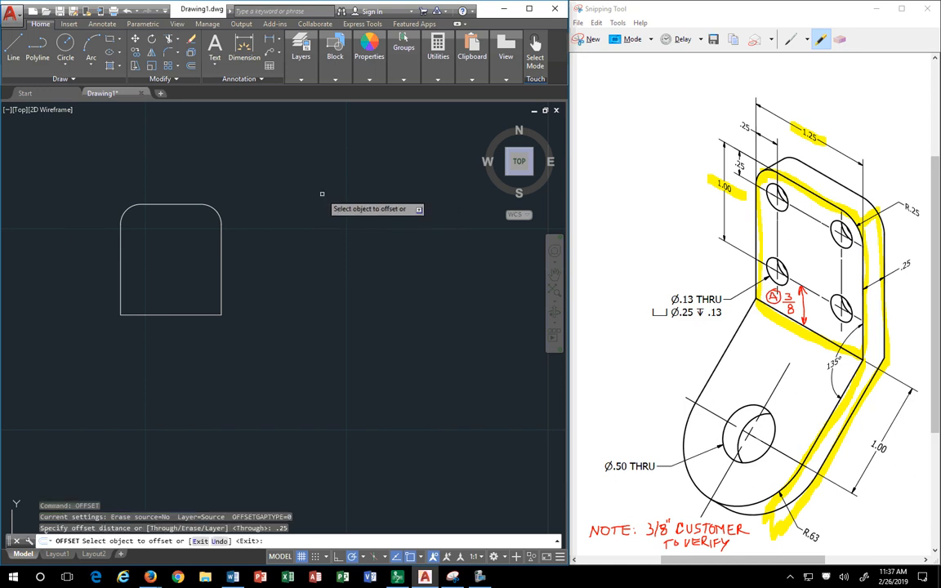
{"action": "left_click", "coordinate": [169, 205]}
{"action": "left_click", "coordinate": [176, 237]}
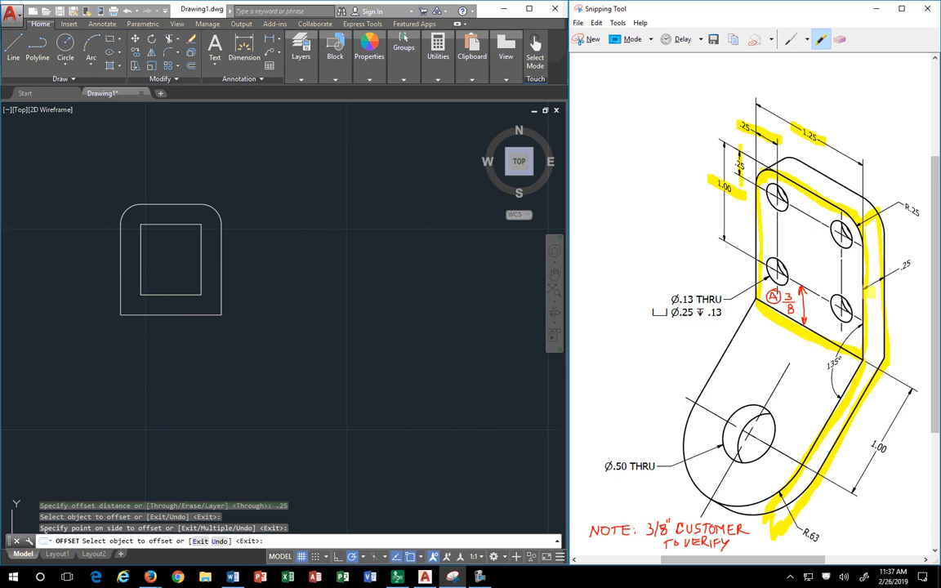
- Explode the inner offset rectangle into separate lines
{"action": "left_click_drag", "start_coordinate": [679, 300], "coordinate": [665, 300]}
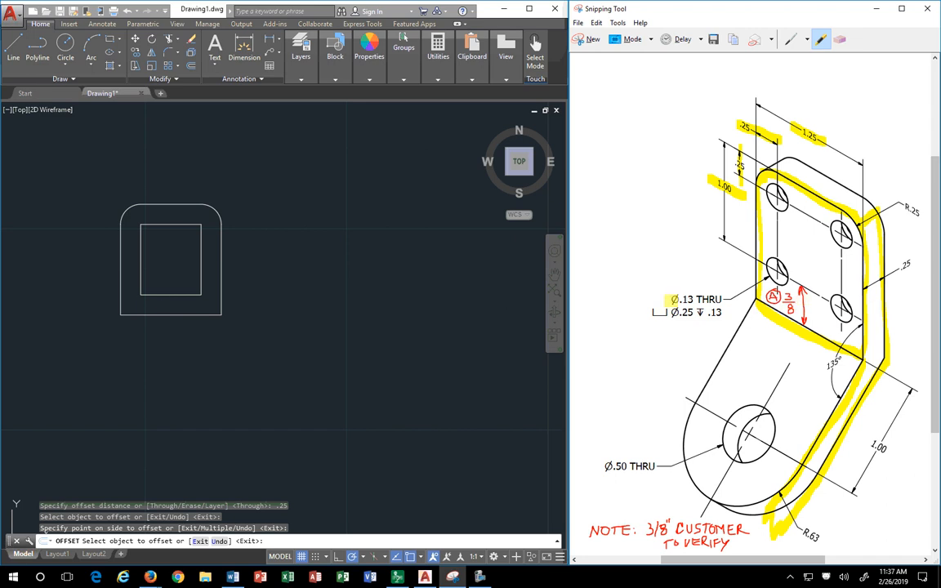
{"action": "left_click", "coordinate": [171, 296]}
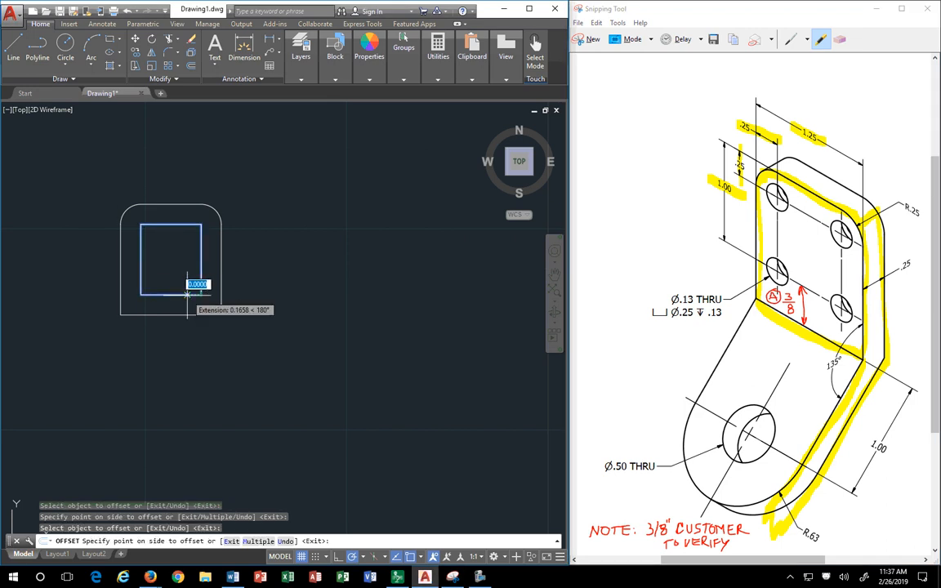
{"action": "key", "text": "Return"}
{"action": "type", "text": "x"}
{"action": "key", "text": "Return"}
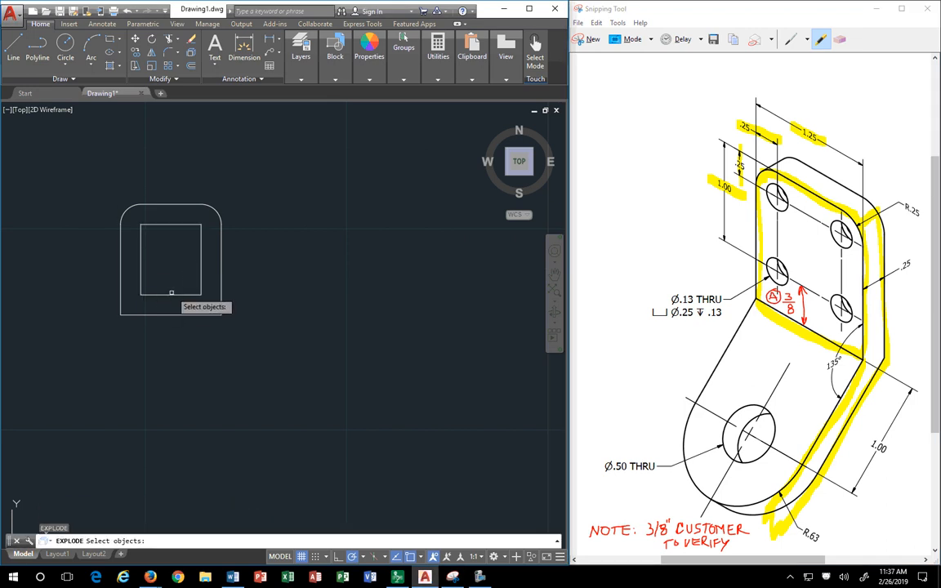
{"action": "left_click", "coordinate": [170, 296]}
{"action": "key", "text": "Return"}
- Erase the inner rectangle's bottom line and undo the erasure
{"action": "left_click", "coordinate": [171, 296]}
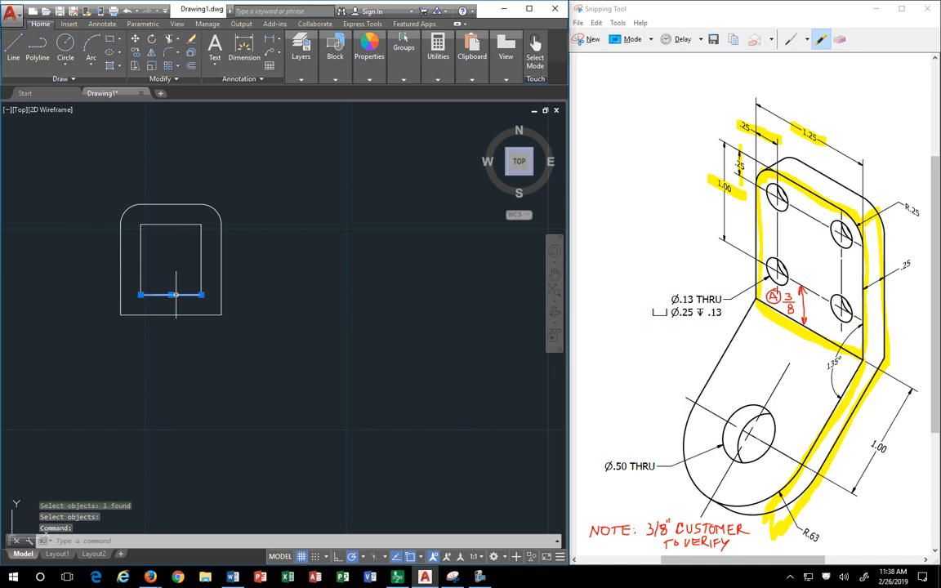
{"action": "key", "text": "Delete"}
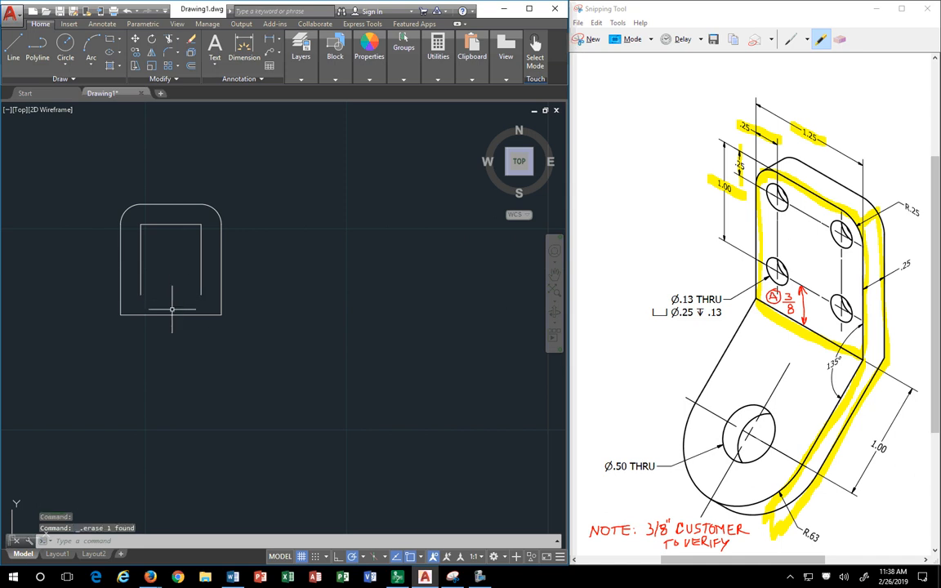
{"action": "type", "text": "u"}
{"action": "key", "text": "Return"}
- Offset the inner rectangle's bottom line upward by .125 and erase the original bottom line
{"action": "type", "text": "of"}
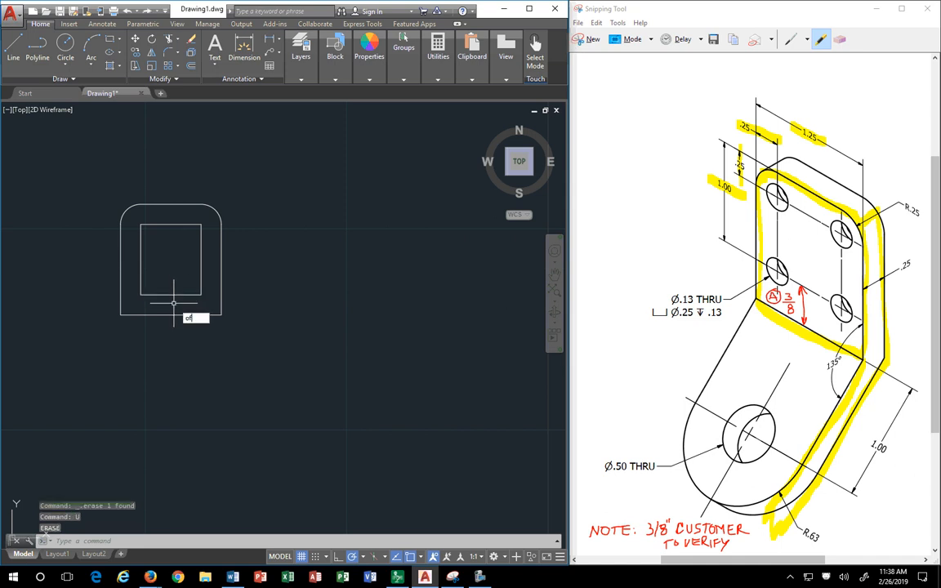
{"action": "type", "text": "fset"}
{"action": "key", "text": "Return"}
{"action": "type", "text": ".2"}
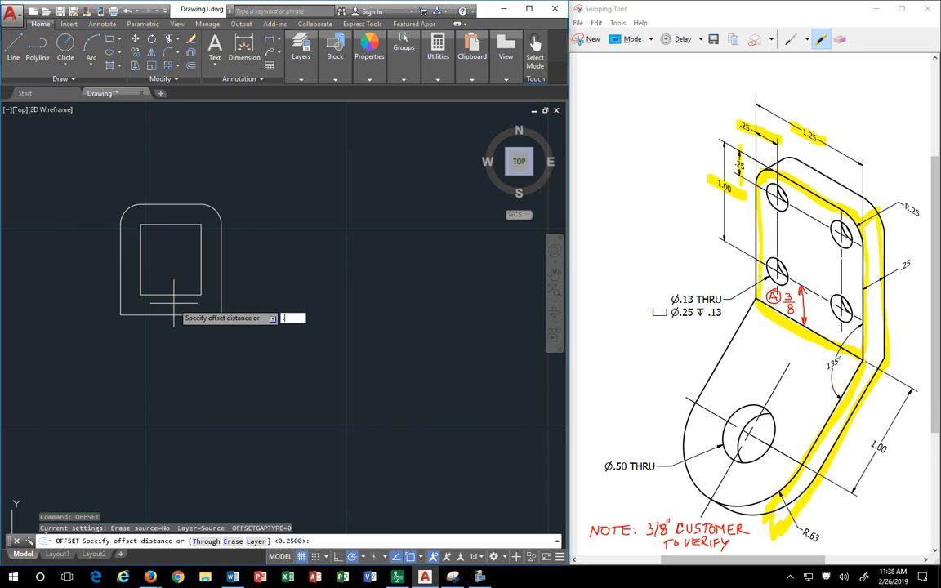
{"action": "key", "text": "Return"}
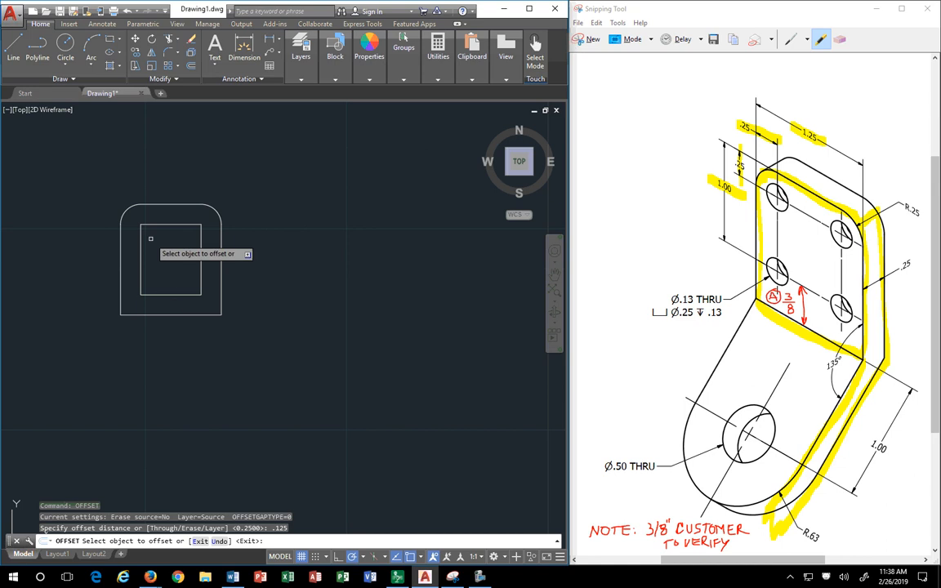
{"action": "left_click", "coordinate": [156, 293]}
{"action": "left_click", "coordinate": [160, 268]}
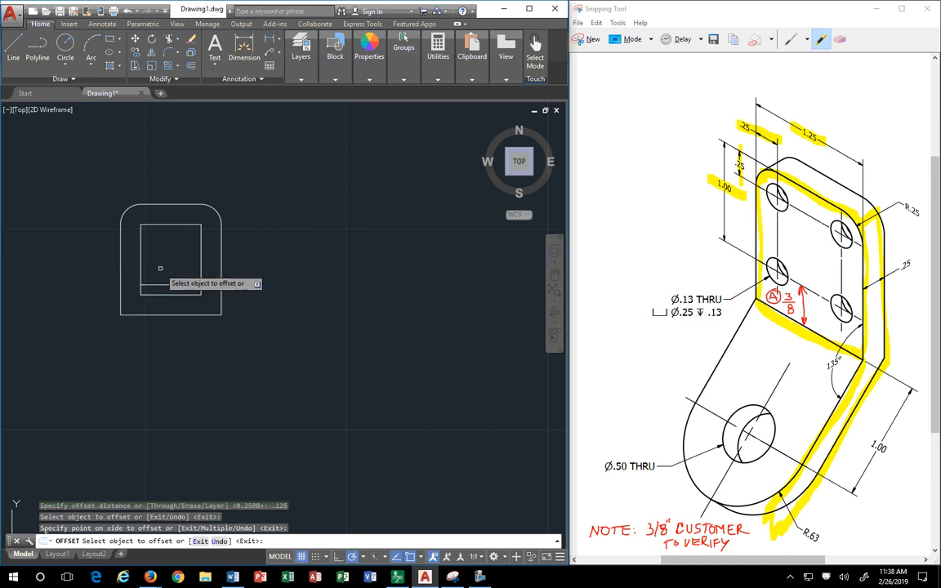
{"action": "key", "text": "Escape"}
{"action": "key", "text": "Escape"}
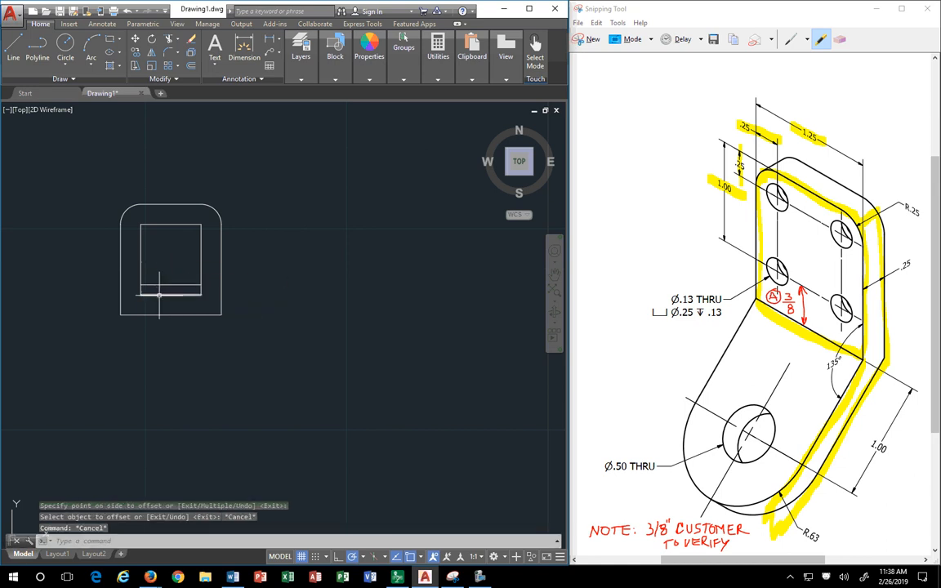
{"action": "left_click", "coordinate": [157, 292]}
{"action": "key", "text": "Escape"}
- Stretch both ends of the lower horizontal construction line past the plate's left and right edges
{"action": "left_click", "coordinate": [157, 284]}
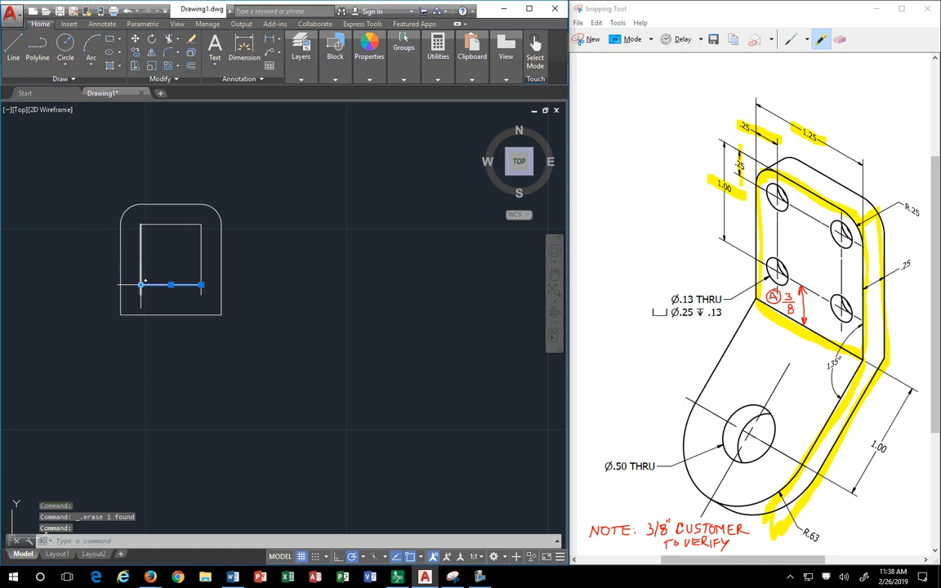
{"action": "left_click", "coordinate": [140, 285]}
{"action": "left_click", "coordinate": [92, 284]}
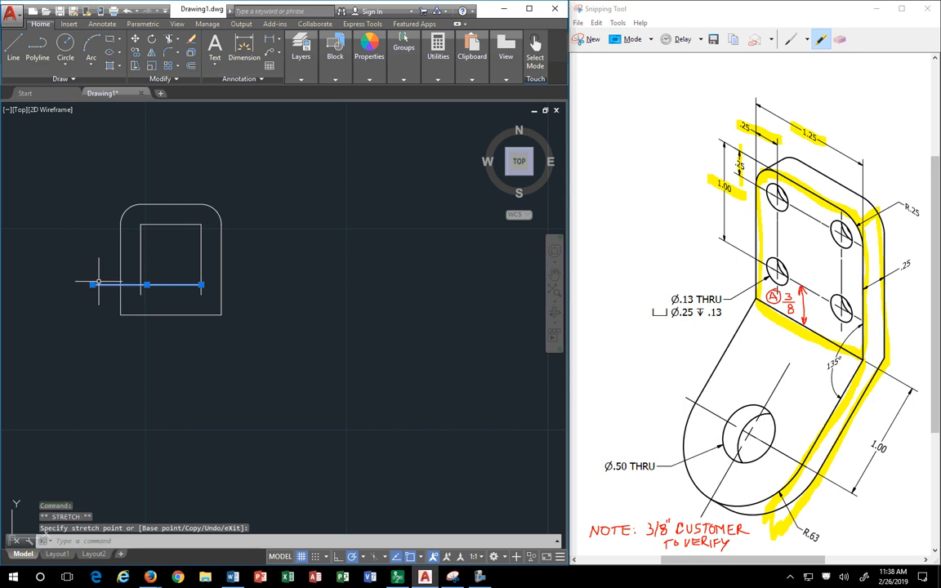
{"action": "left_click", "coordinate": [201, 285]}
{"action": "left_click", "coordinate": [243, 284]}
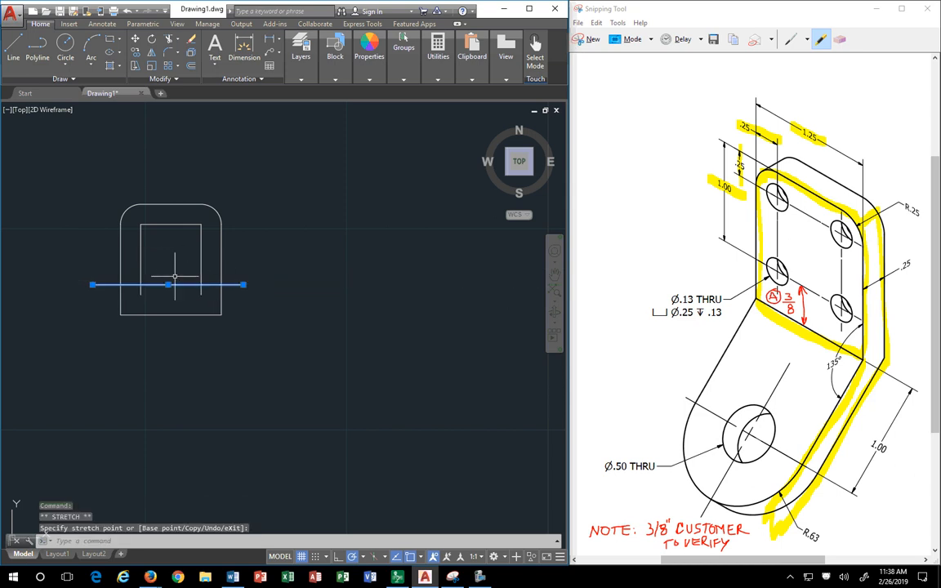
- Stretch the upper ends of both vertical construction lines past the plate's top edge
{"action": "left_click", "coordinate": [199, 237]}
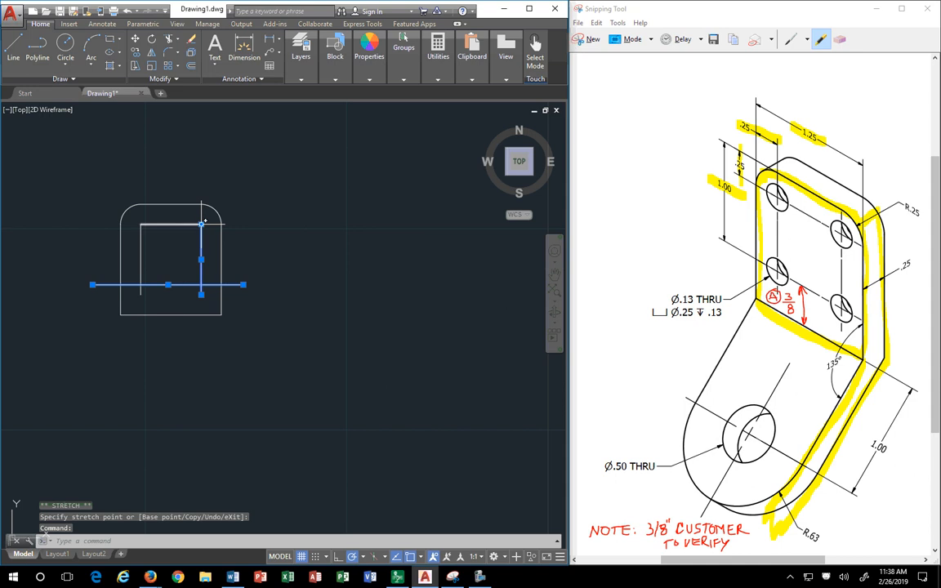
{"action": "left_click", "coordinate": [201, 224]}
{"action": "left_click", "coordinate": [202, 190]}
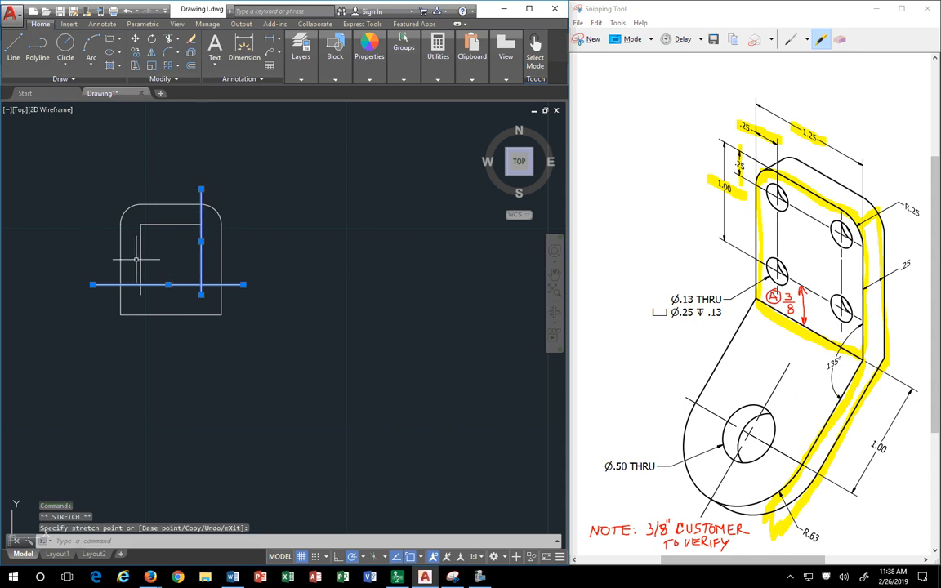
{"action": "left_click", "coordinate": [141, 226]}
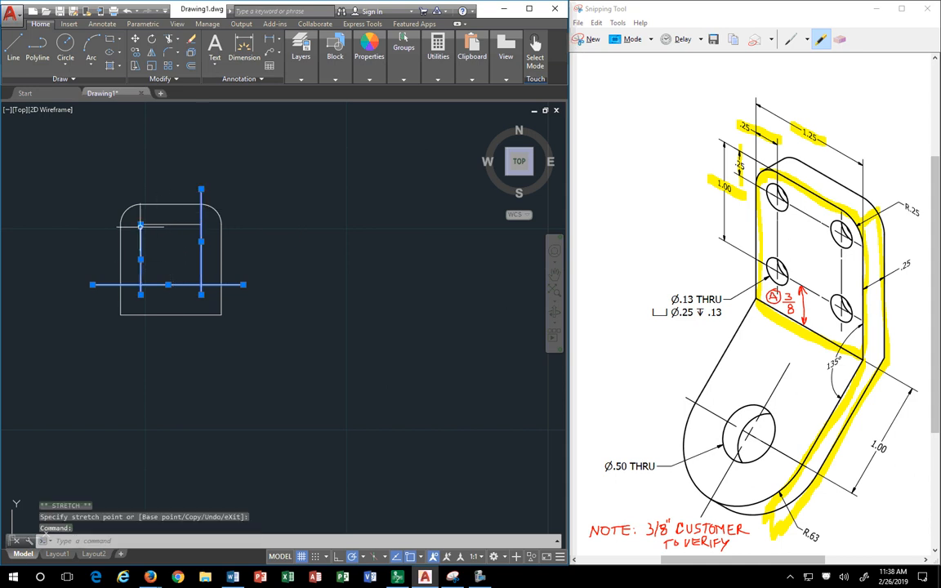
{"action": "left_click", "coordinate": [140, 224]}
{"action": "left_click", "coordinate": [140, 192]}
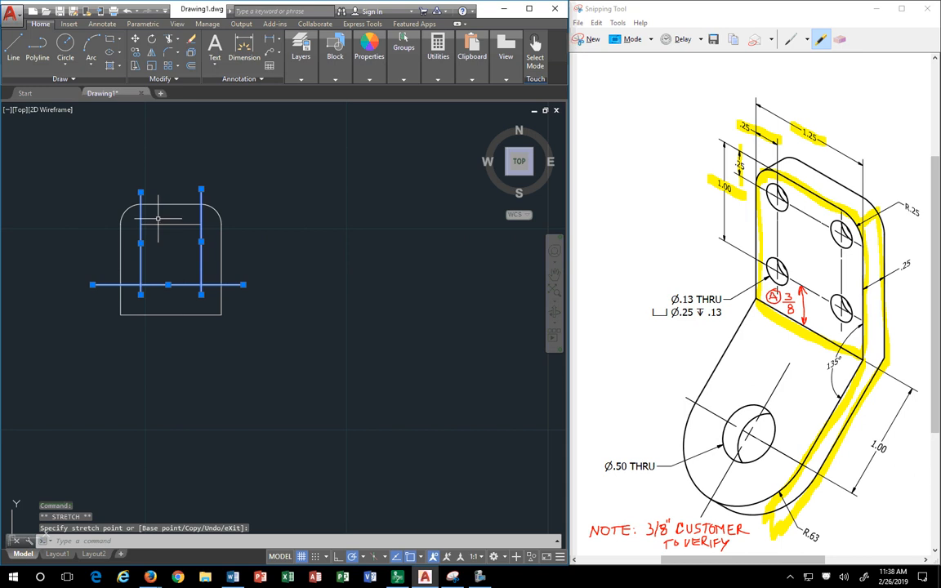
- Stretch both ends of the upper horizontal construction line past the plate's left and right edges
{"action": "left_click", "coordinate": [140, 224]}
{"action": "left_click", "coordinate": [95, 224]}
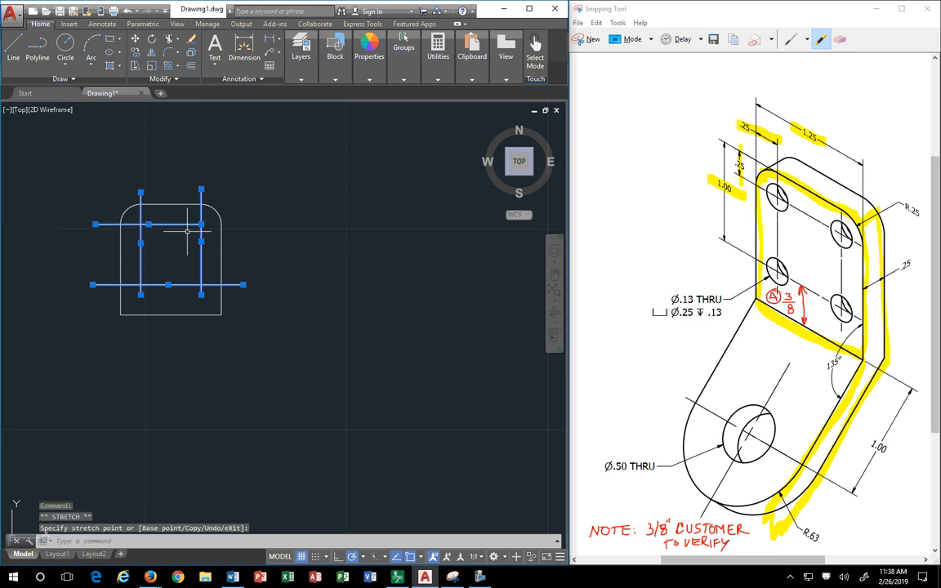
{"action": "left_click", "coordinate": [201, 224]}
{"action": "left_click", "coordinate": [244, 223]}
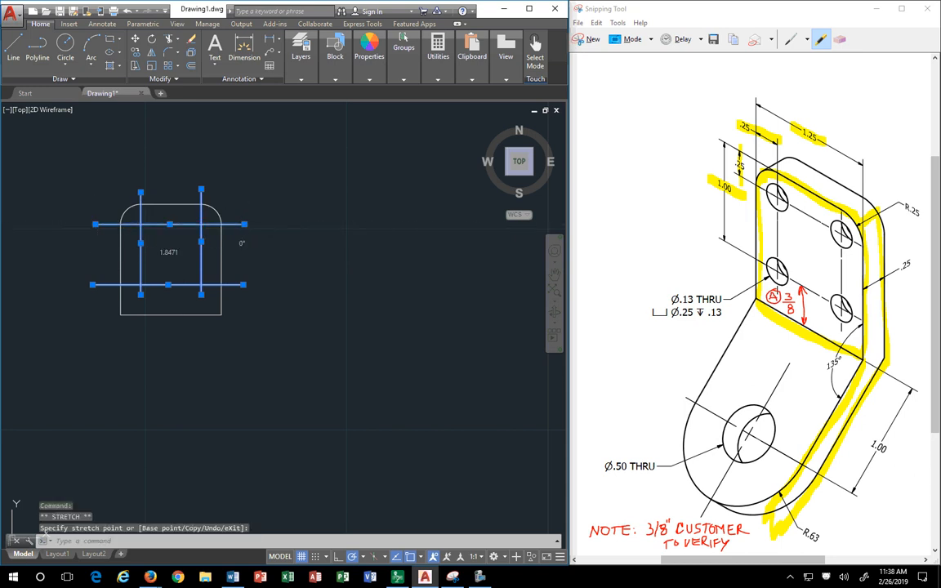
{"action": "key", "text": "Escape"}
{"action": "key", "text": "Escape"}
- Draw a circle of diameter .125 centered on the upper-left intersection of the construction lines
{"action": "type", "text": "c"}
{"action": "key", "text": "Return"}
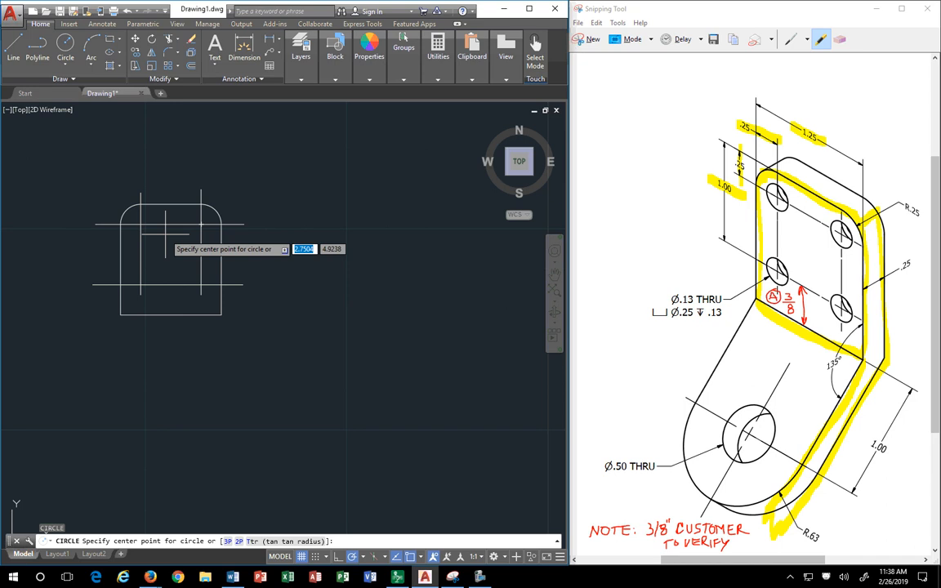
{"action": "left_click", "coordinate": [141, 224]}
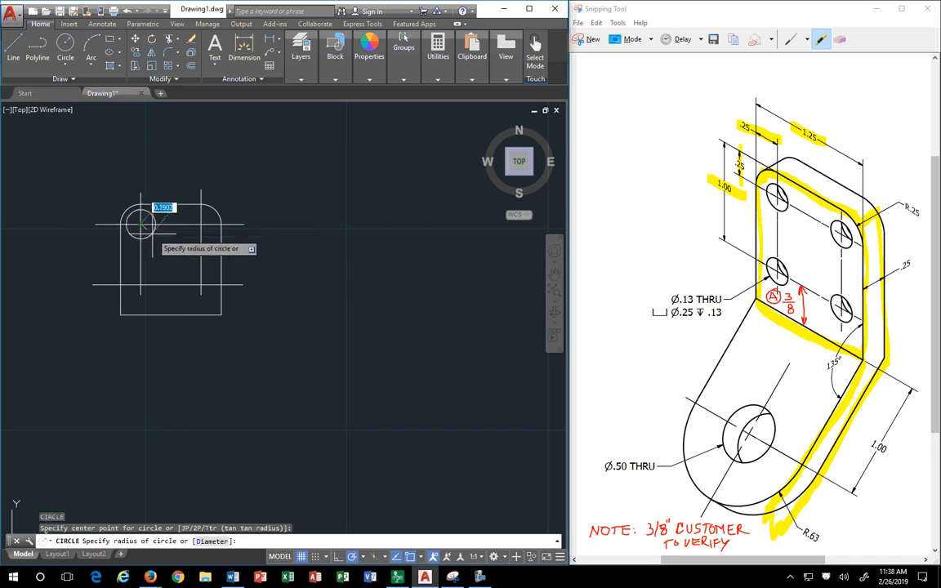
{"action": "right_click", "coordinate": [179, 189]}
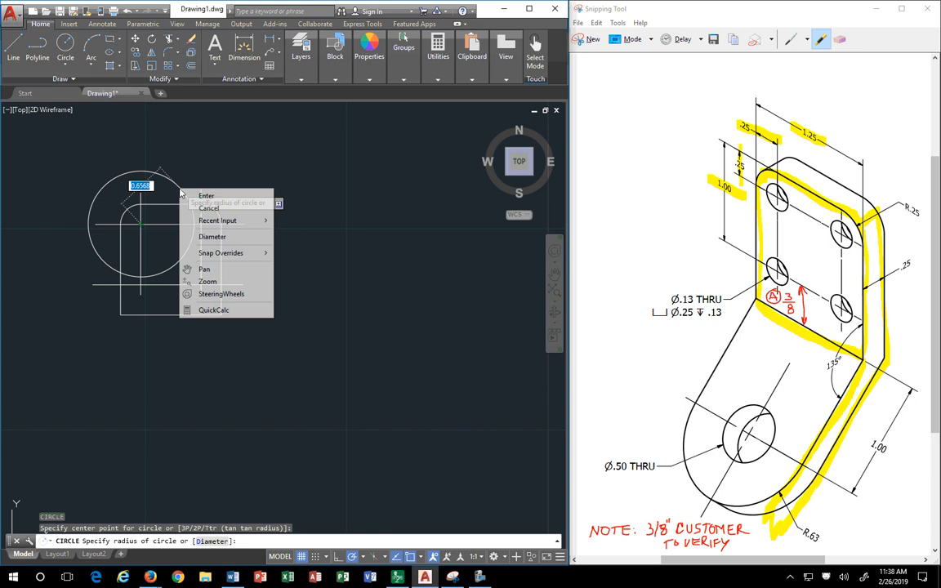
{"action": "left_click", "coordinate": [210, 236]}
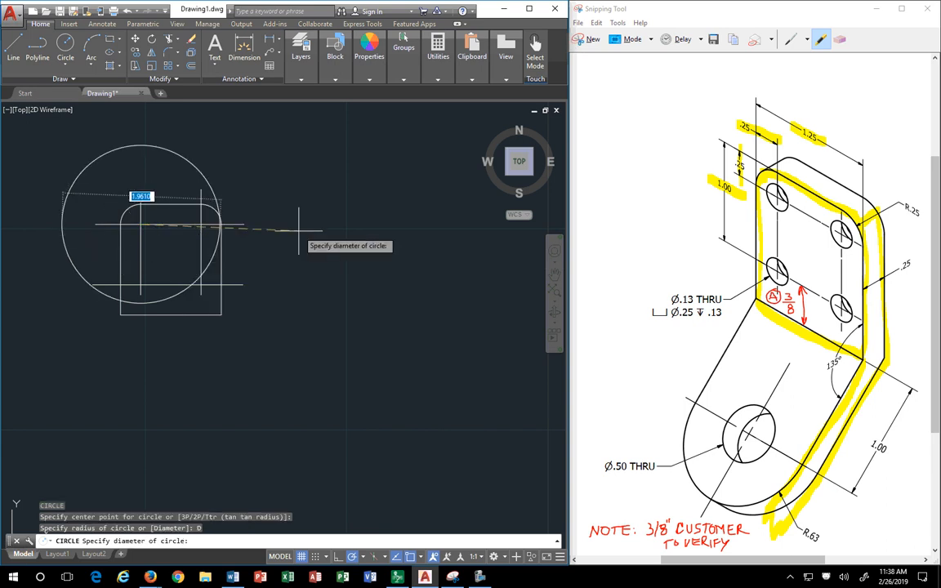
{"action": "type", "text": ".125"}
{"action": "key", "text": "Return"}
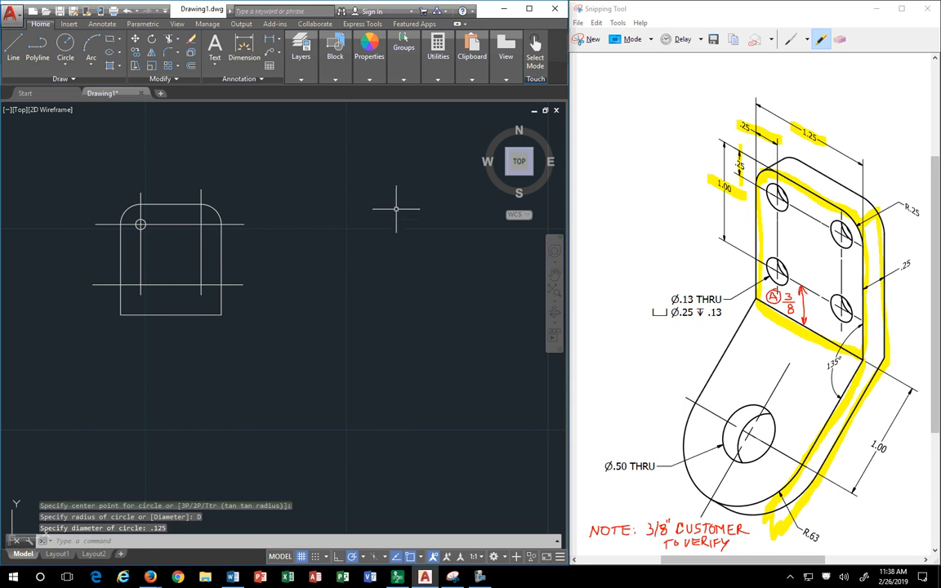
- Draw circles of the same .125 diameter at the upper-right, lower-right and lower-left intersections of the construction lines
{"action": "key", "text": "Return"}
{"action": "left_click", "coordinate": [201, 223]}
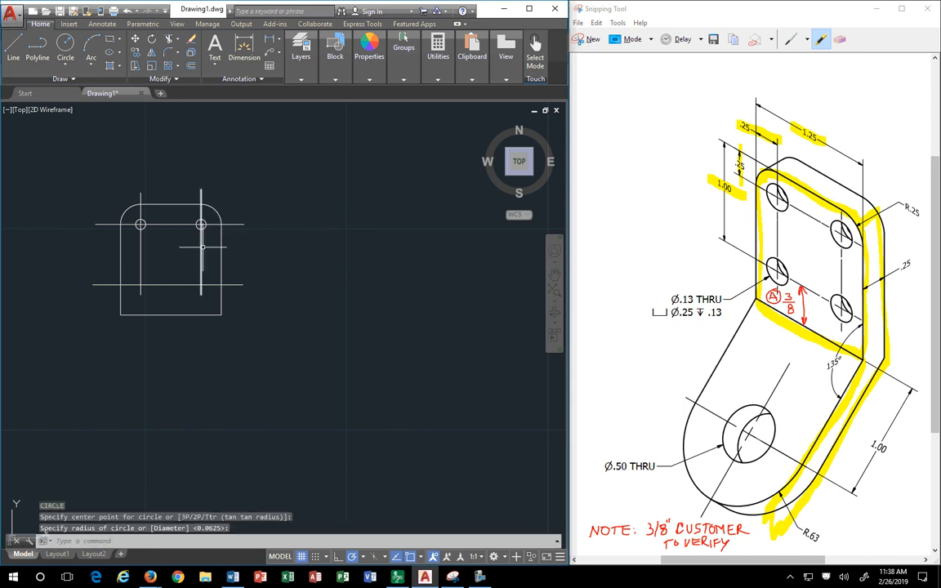
{"action": "key", "text": "Return"}
{"action": "left_click", "coordinate": [201, 285]}
{"action": "key", "text": "Return"}
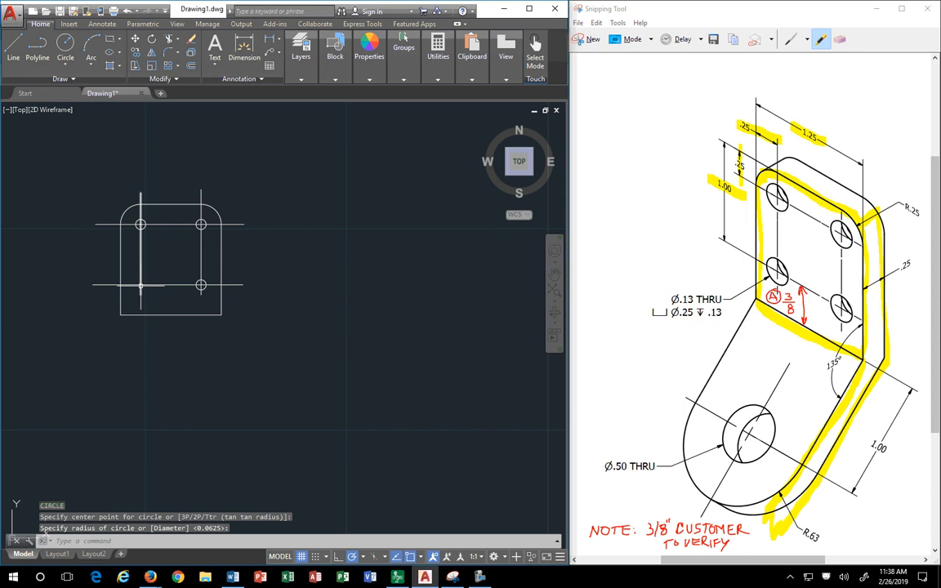
{"action": "key", "text": "Return"}
{"action": "left_click", "coordinate": [146, 285]}
{"action": "key", "text": "Escape"}
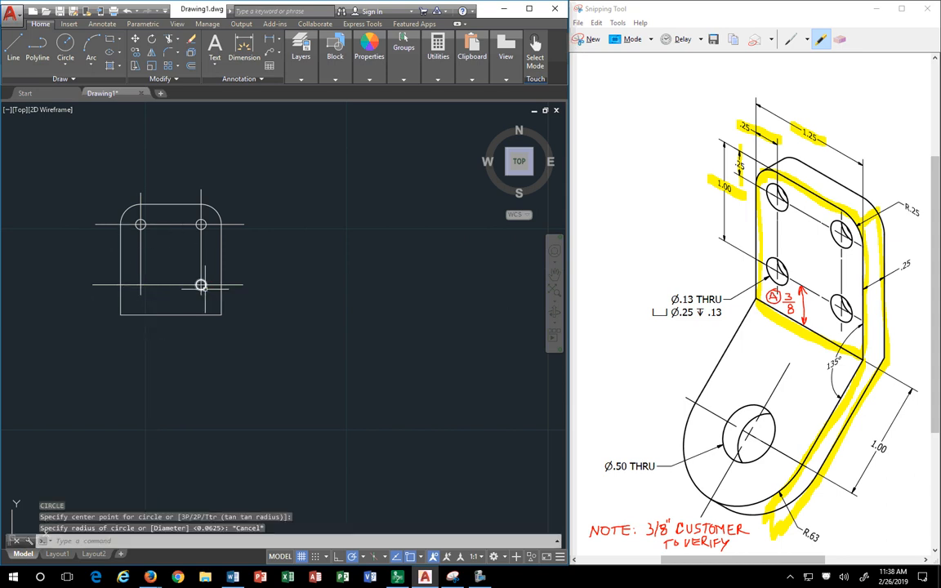
{"action": "key", "text": "Return"}
{"action": "left_click", "coordinate": [141, 286]}
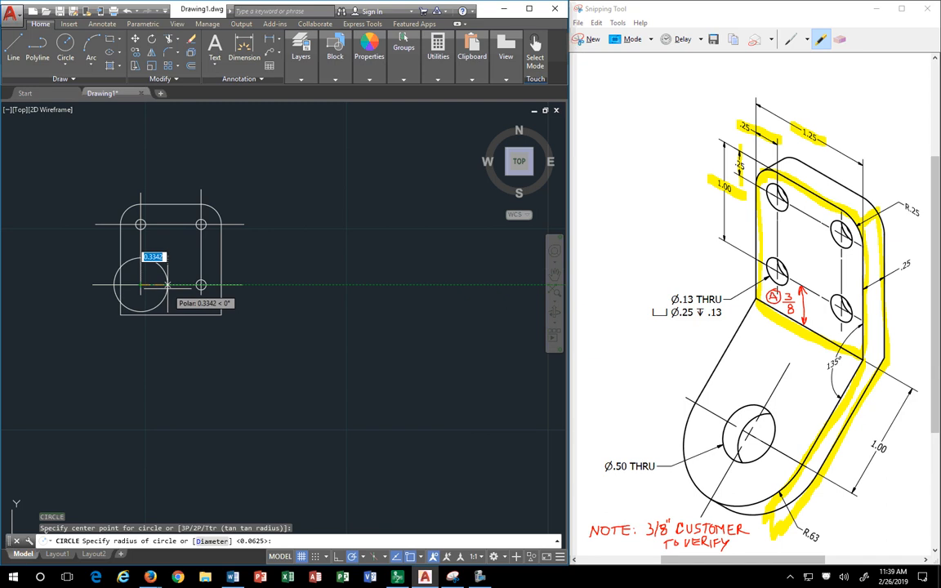
{"action": "key", "text": "Return"}
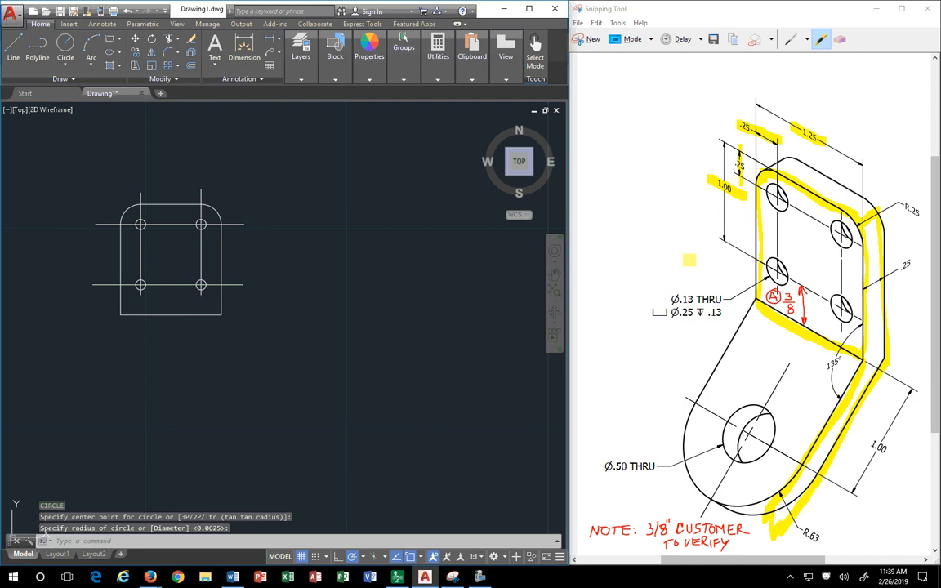
- Highlight the Ø.13 hole size, the .13 counterbore depth and the R.63 callout on the Snipping Tool reference
{"action": "left_click_drag", "start_coordinate": [671, 299], "coordinate": [696, 299]}
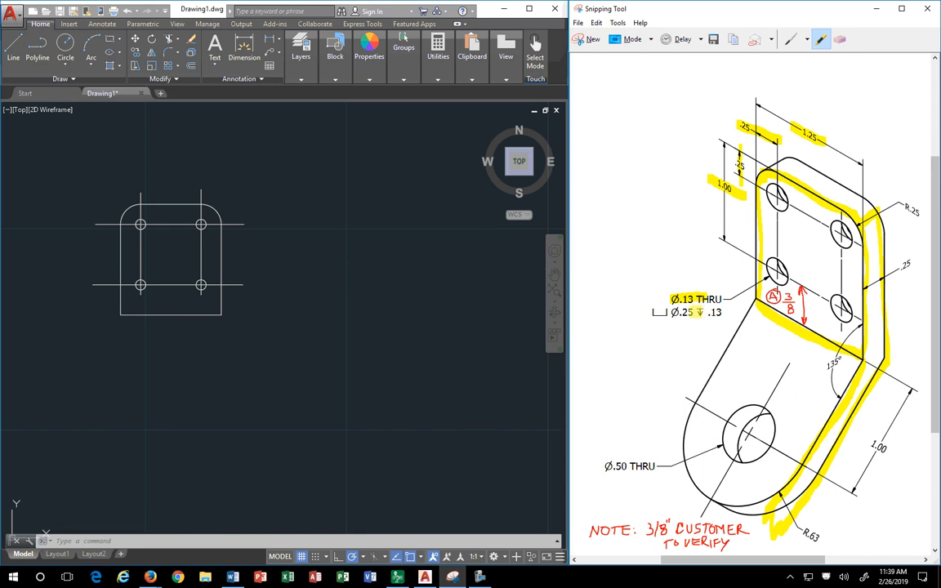
{"action": "left_click_drag", "start_coordinate": [707, 312], "coordinate": [724, 312]}
{"action": "left_click_drag", "start_coordinate": [805, 534], "coordinate": [820, 538]}
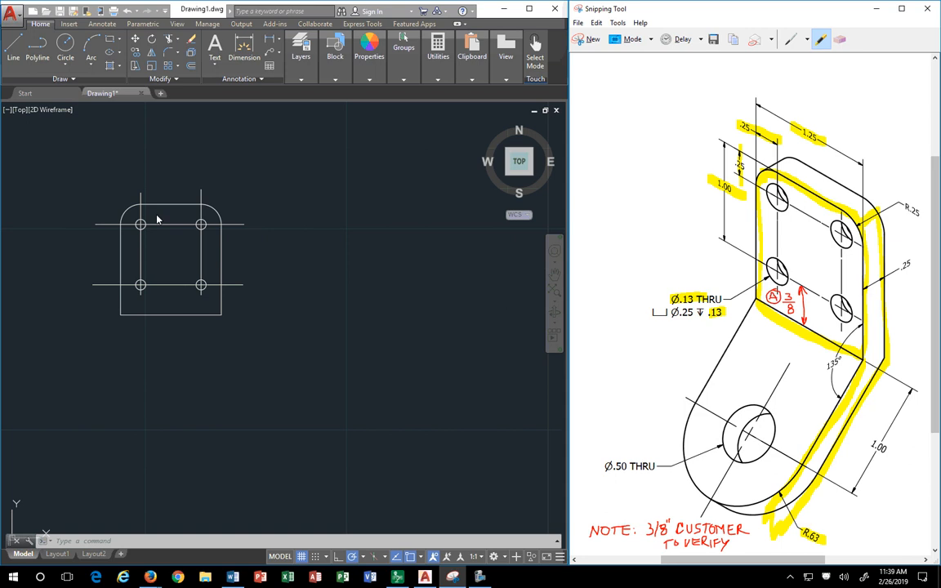
- Draw a circle of diameter .25 centered on the upper-left hole
{"action": "left_click", "coordinate": [66, 45]}
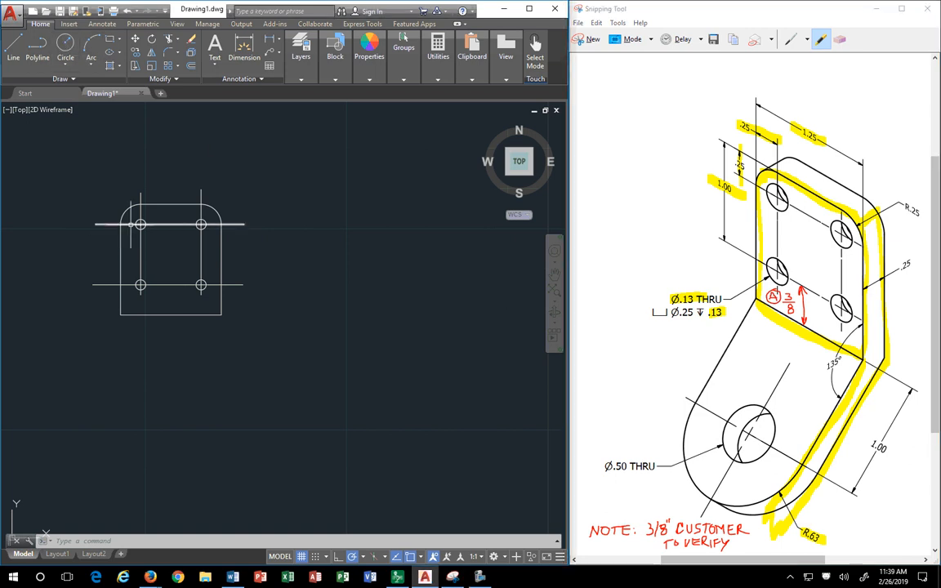
{"action": "left_click", "coordinate": [65, 46]}
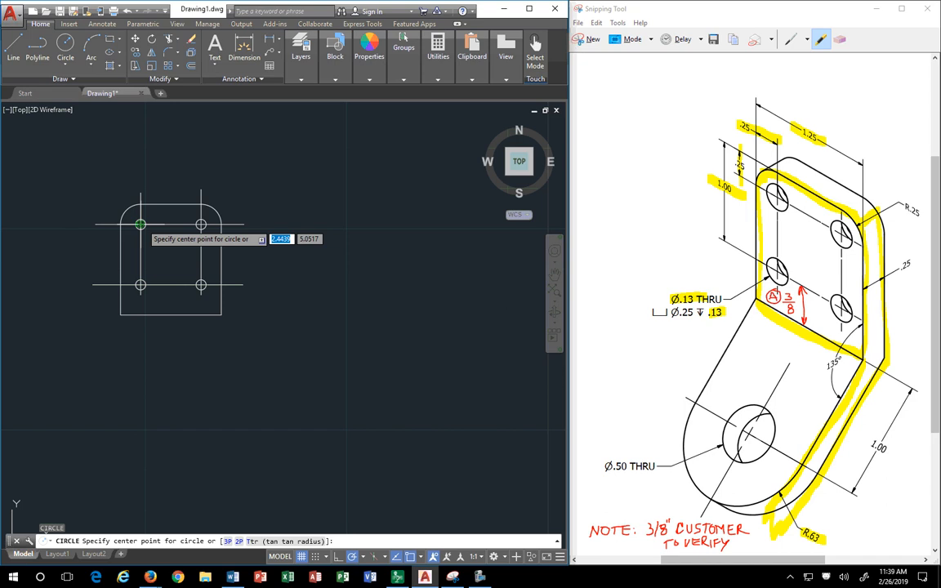
{"action": "left_click", "coordinate": [141, 224]}
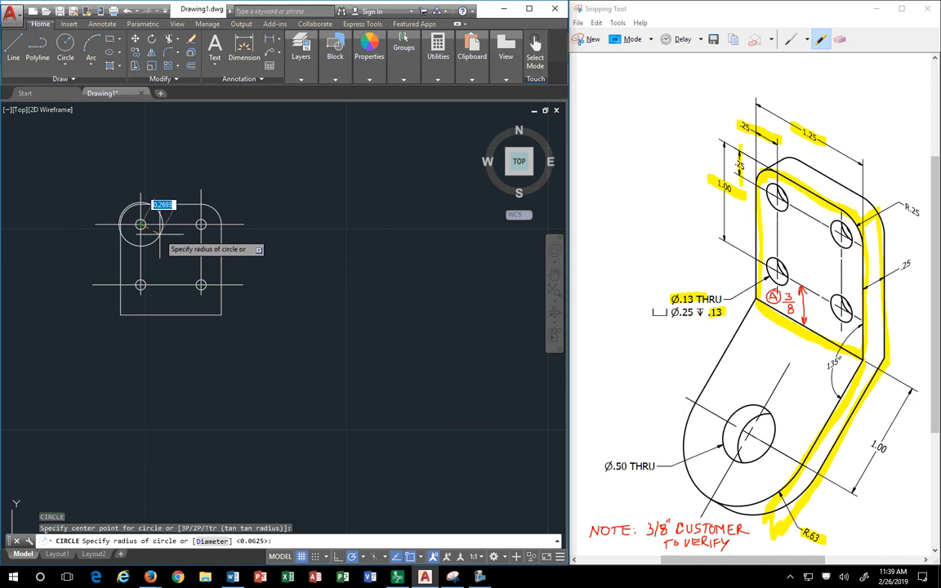
{"action": "type", "text": ".25"}
{"action": "right_click", "coordinate": [159, 235]}
{"action": "left_click", "coordinate": [196, 282]}
{"action": "type", "text": "."}
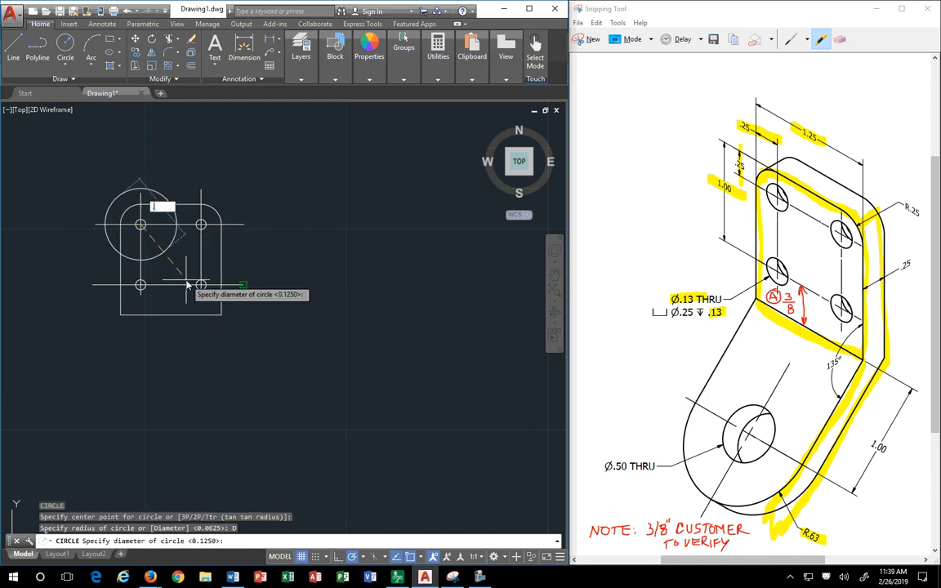
{"action": "type", "text": "25"}
{"action": "key", "text": "Return"}
- Draw circles of the same .25 diameter centered on the upper-right, lower-right and lower-left holes
{"action": "key", "text": "Return"}
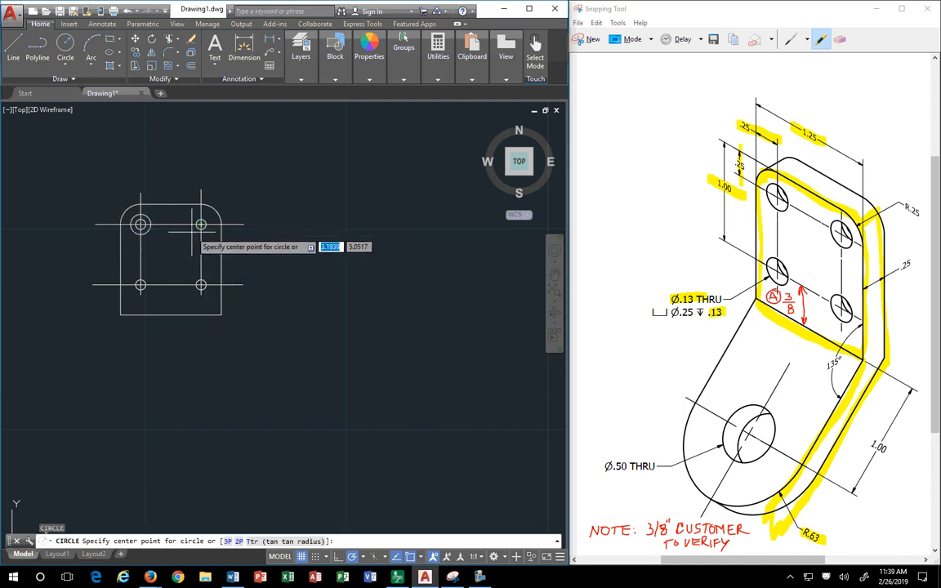
{"action": "left_click", "coordinate": [200, 223]}
{"action": "key", "text": "Return"}
{"action": "key", "text": "Return"}
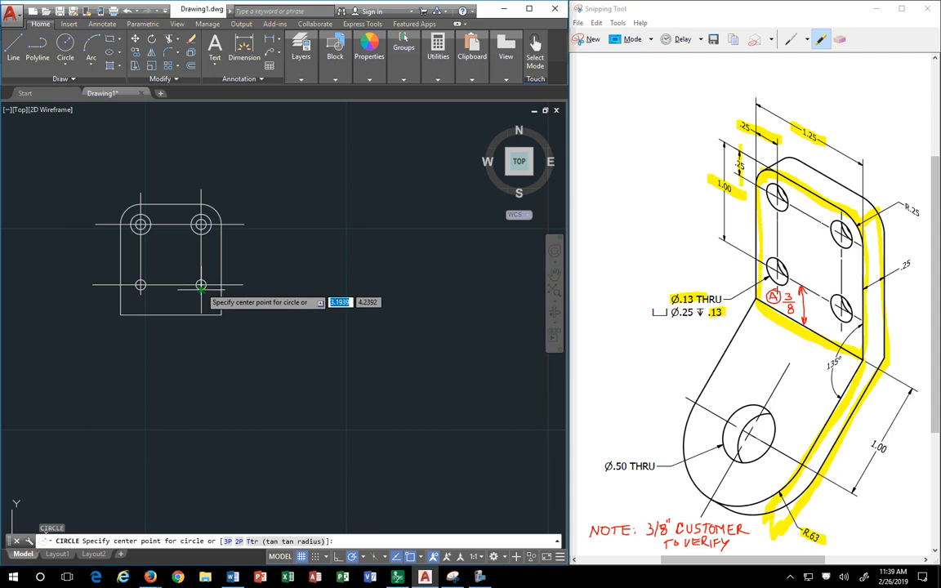
{"action": "left_click", "coordinate": [200, 285]}
{"action": "key", "text": "Return"}
{"action": "key", "text": "Return"}
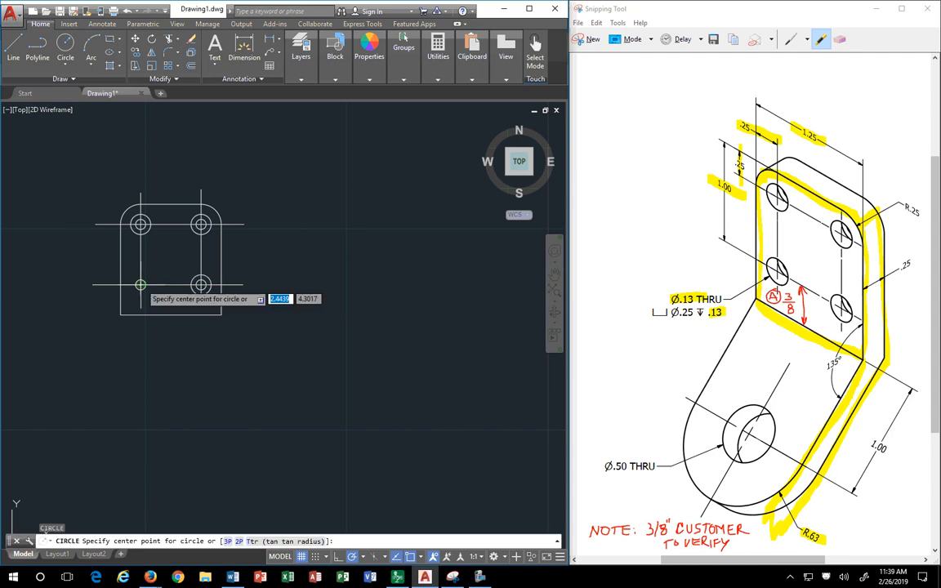
{"action": "left_click", "coordinate": [141, 285]}
{"action": "key", "text": "Return"}
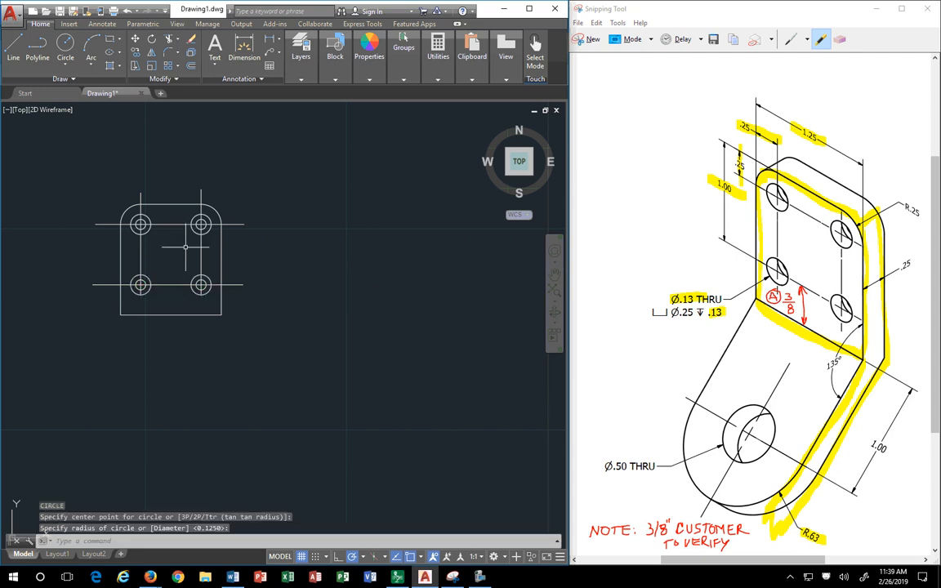
- Stretch the lower ends of both vertical construction lines past the plate's bottom edge
{"action": "left_click", "coordinate": [142, 254]}
{"action": "left_click", "coordinate": [138, 256]}
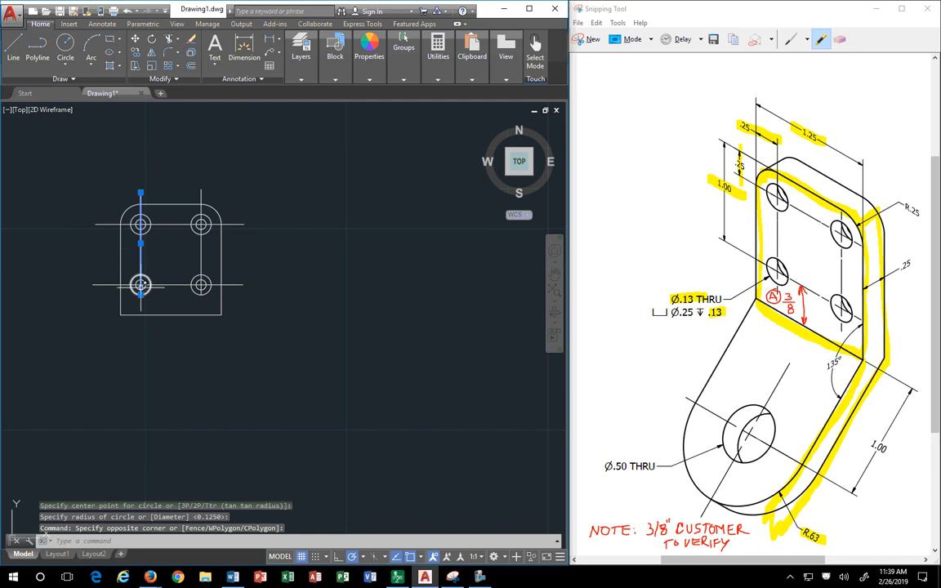
{"action": "left_click", "coordinate": [141, 294]}
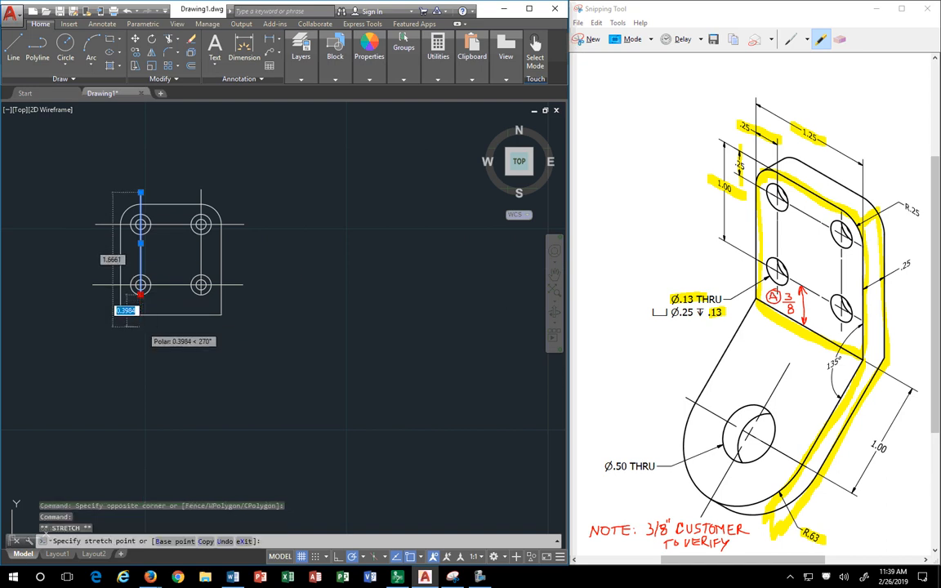
{"action": "left_click", "coordinate": [140, 326]}
{"action": "left_click", "coordinate": [201, 257]}
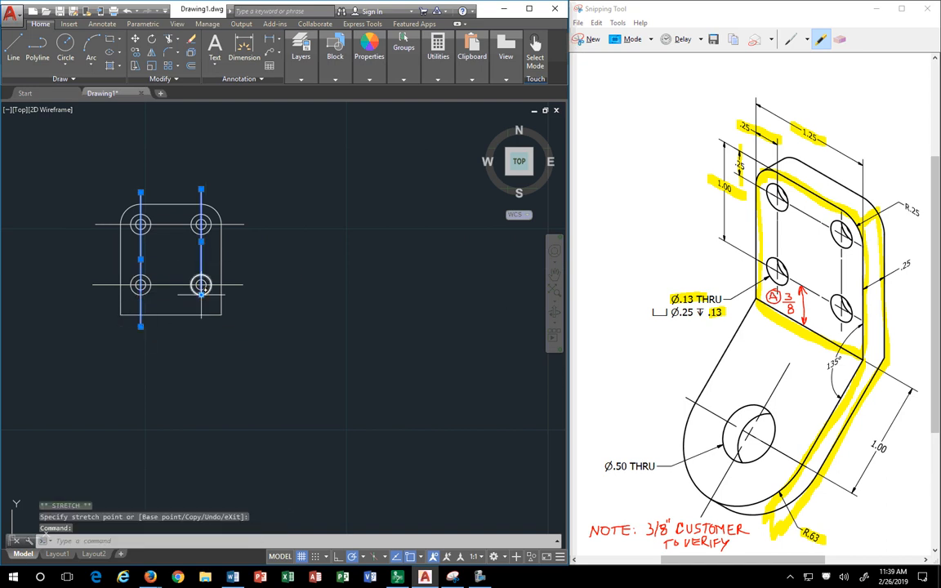
{"action": "left_click", "coordinate": [201, 294]}
{"action": "left_click", "coordinate": [201, 326]}
{"action": "key", "text": "Escape"}
{"action": "key", "text": "Escape"}
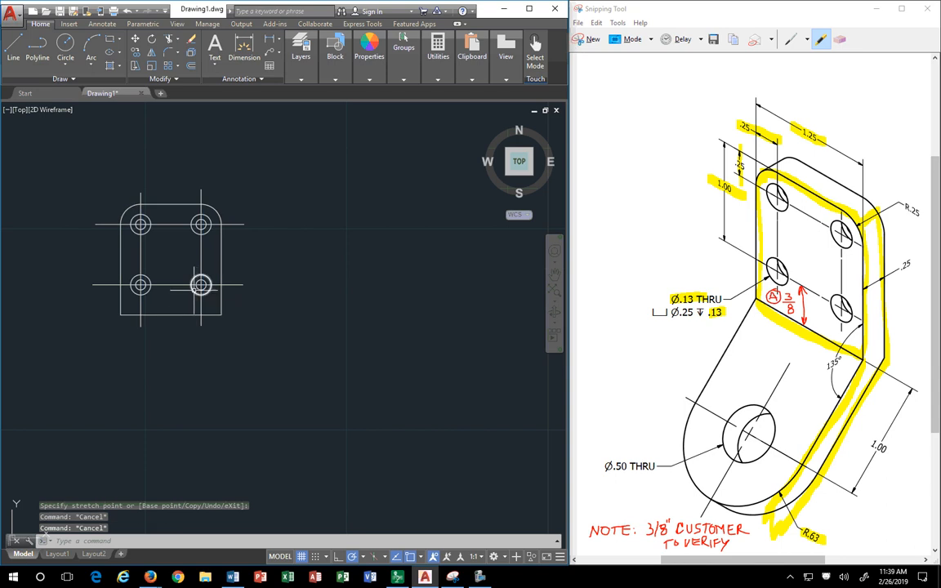
- Draw a vertical side-view line to the right of the plate, spanning from its top edge level to its bottom edge level
{"action": "type", "text": "l"}
{"action": "key", "text": "Return"}
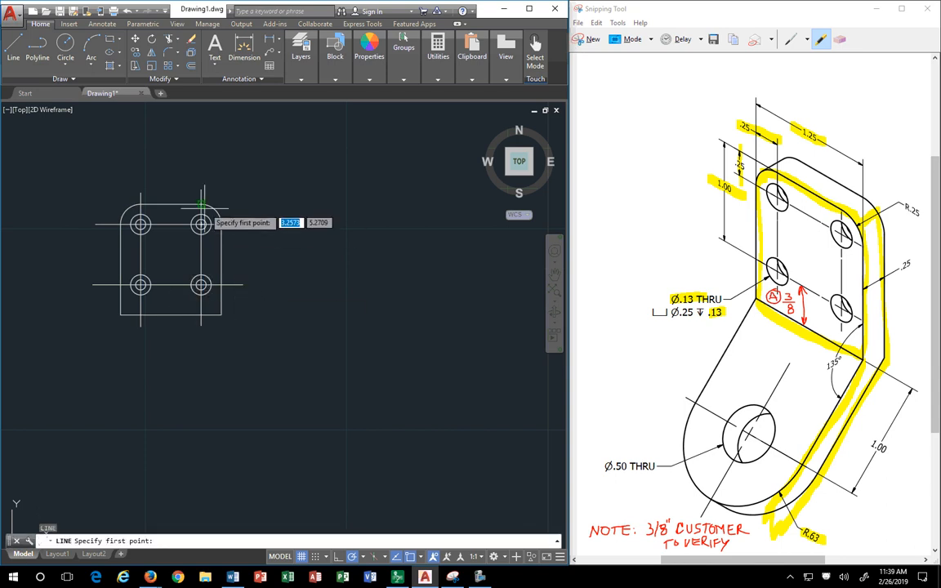
{"action": "left_click", "coordinate": [413, 204]}
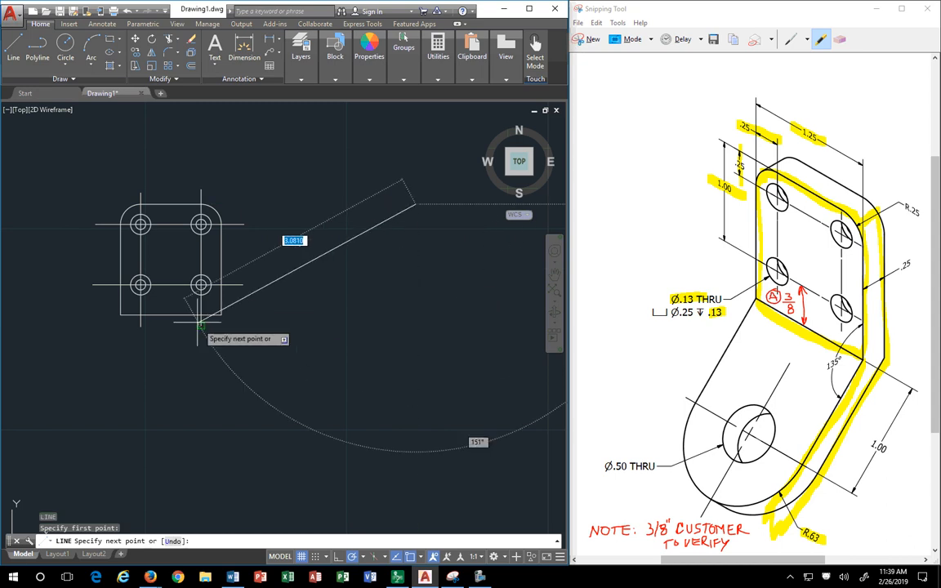
{"action": "left_click", "coordinate": [415, 315]}
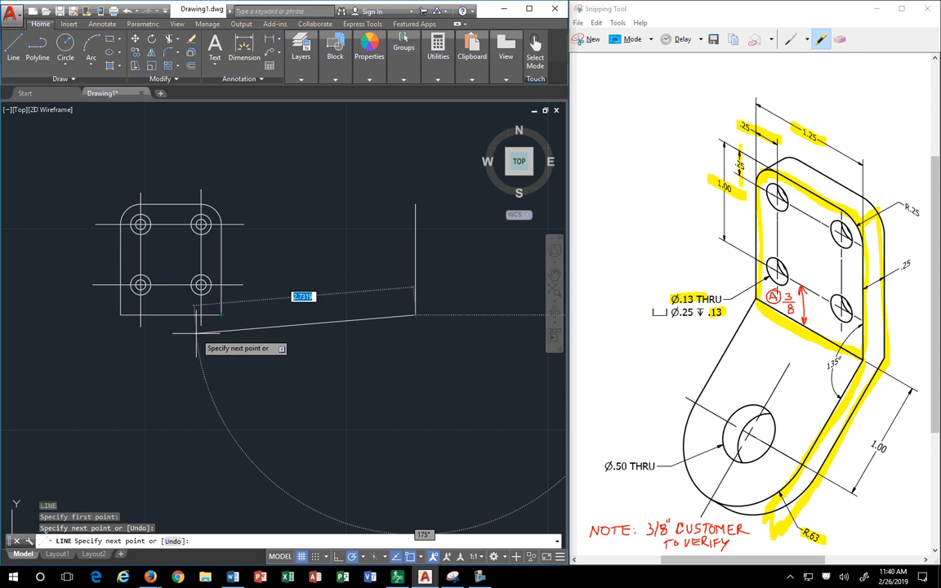
{"action": "key", "text": "Escape"}
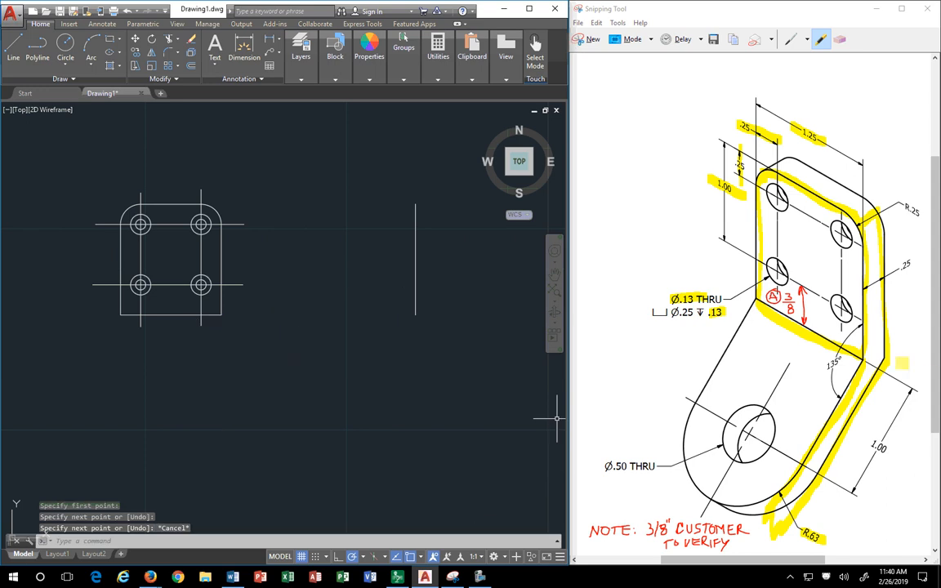
- Highlight the 135° angle on the Snipping Tool reference and set AutoCAD's polar tracking increment angle to 15
{"action": "left_click_drag", "start_coordinate": [822, 369], "coordinate": [843, 359]}
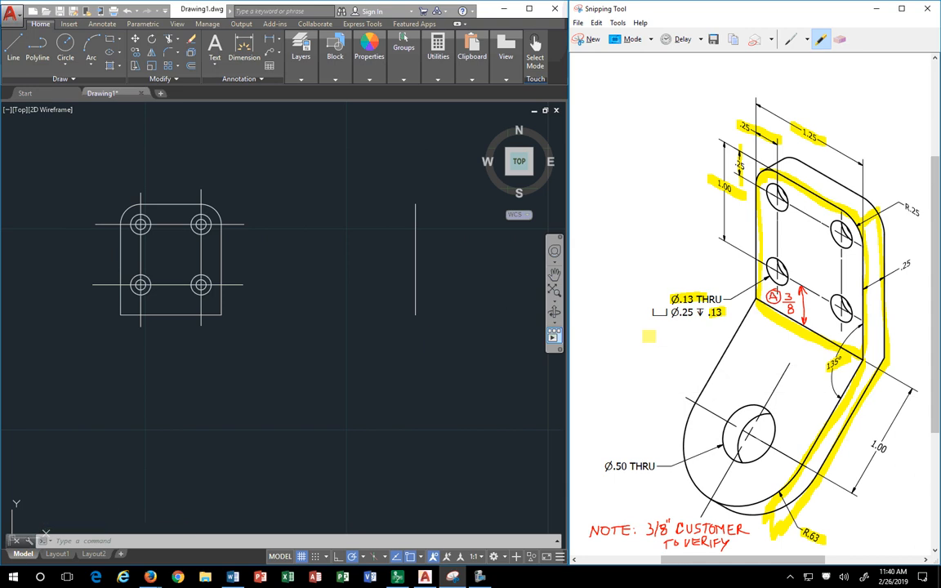
{"action": "left_click", "coordinate": [404, 558]}
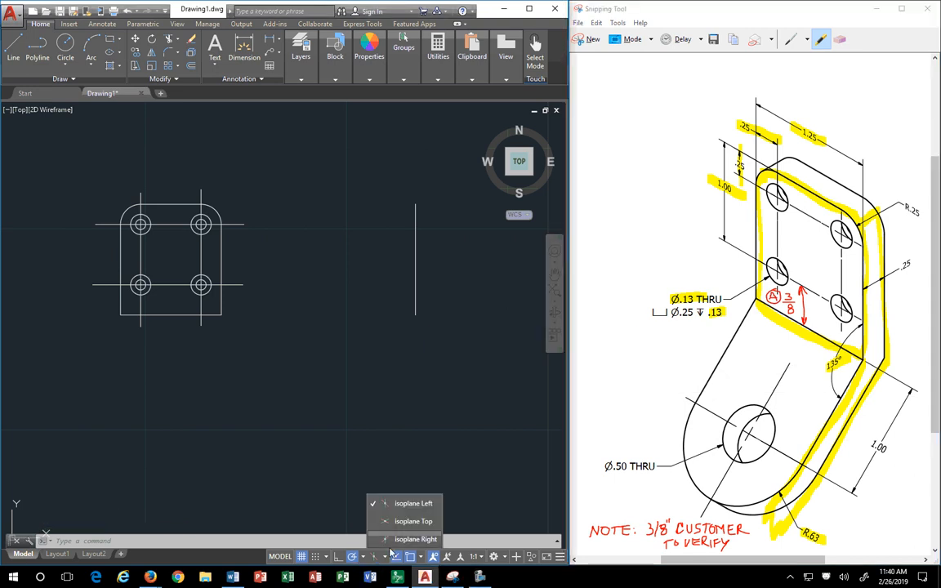
{"action": "left_click", "coordinate": [420, 558]}
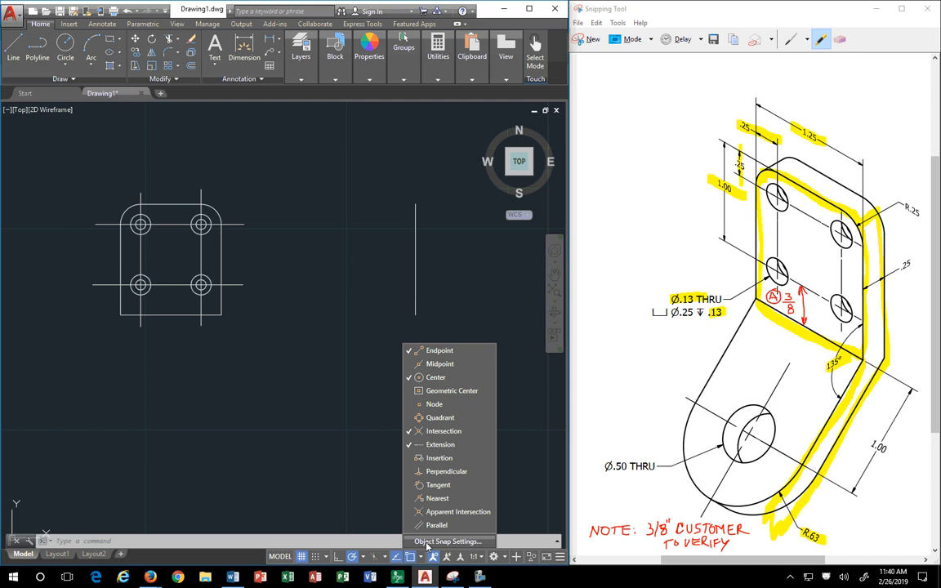
{"action": "left_click", "coordinate": [425, 542]}
{"action": "left_click_drag", "start_coordinate": [250, 163], "coordinate": [163, 91]}
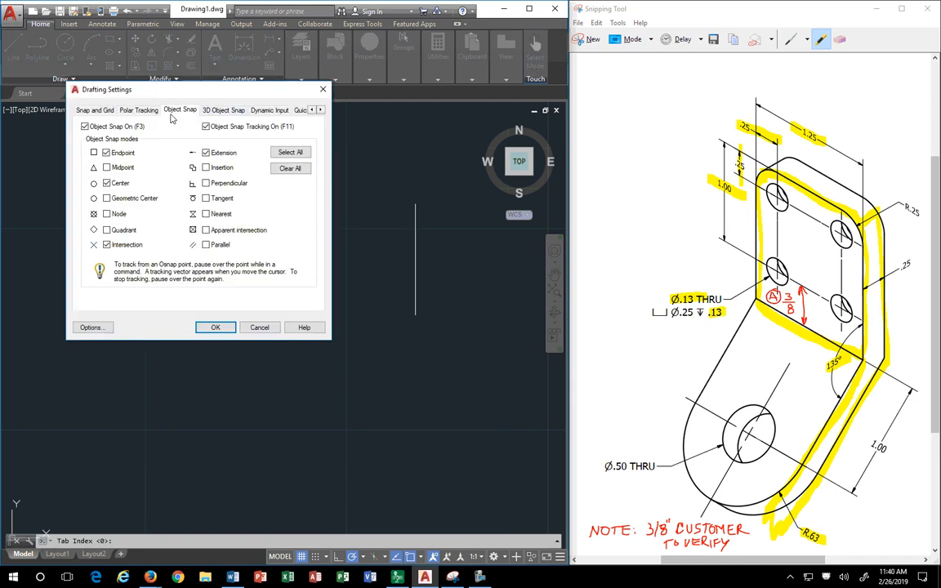
{"action": "left_click", "coordinate": [126, 106]}
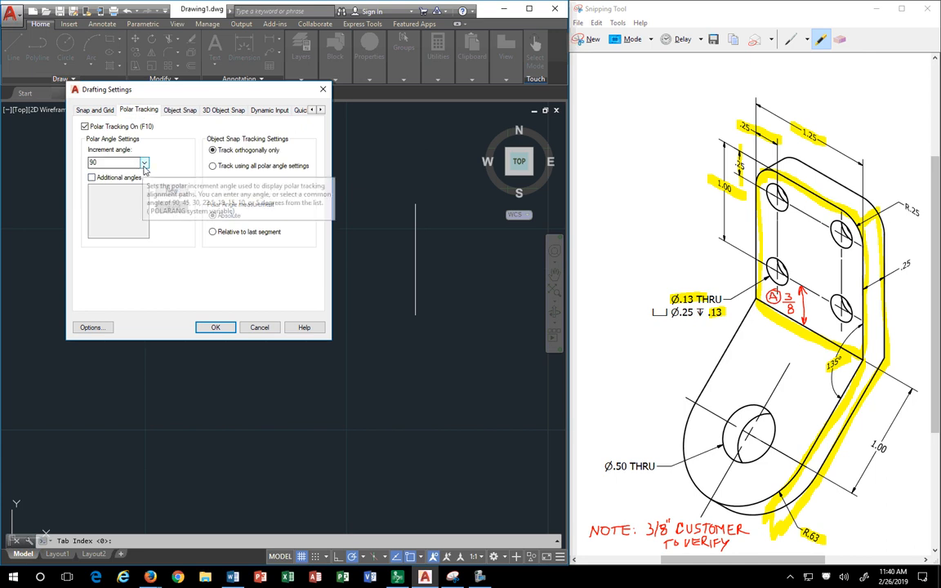
{"action": "left_click", "coordinate": [144, 162]}
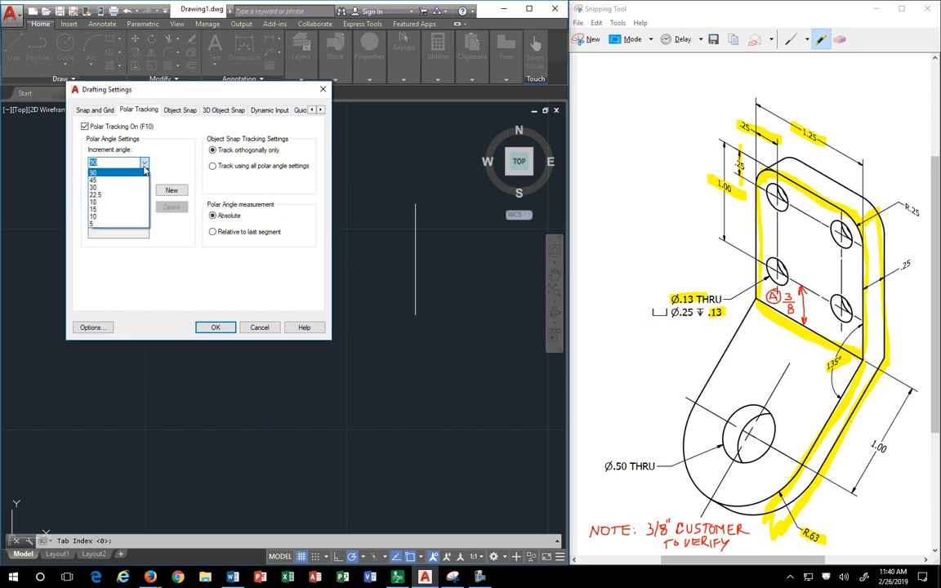
{"action": "left_click", "coordinate": [106, 213]}
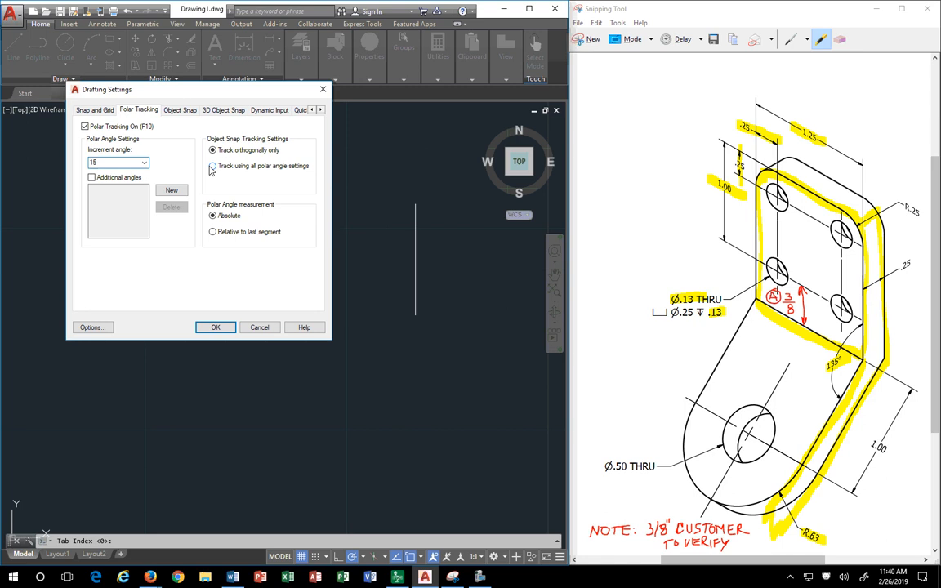
- Make object snap tracking use all polar angle settings and measure polar angles relative to the last segment
{"action": "left_click", "coordinate": [213, 167]}
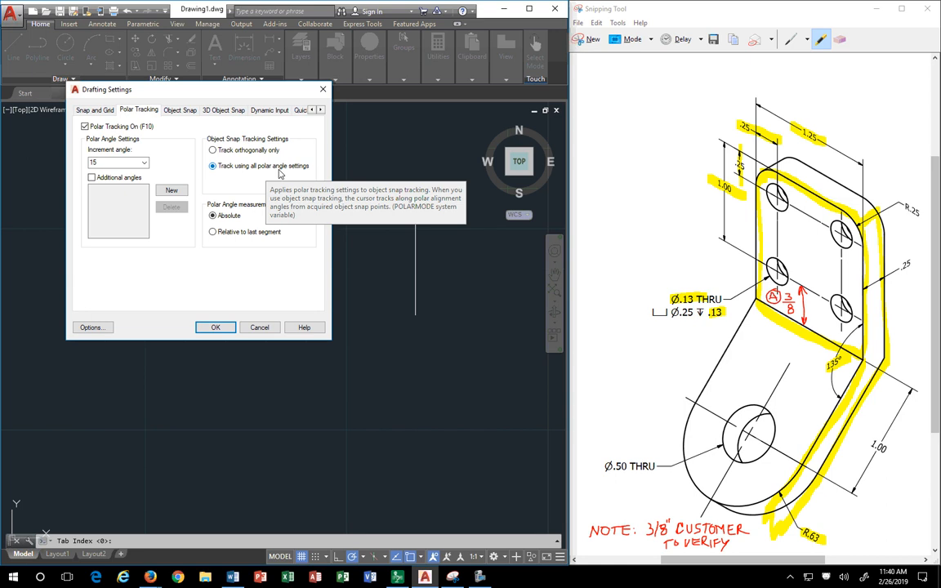
{"action": "left_click", "coordinate": [212, 233]}
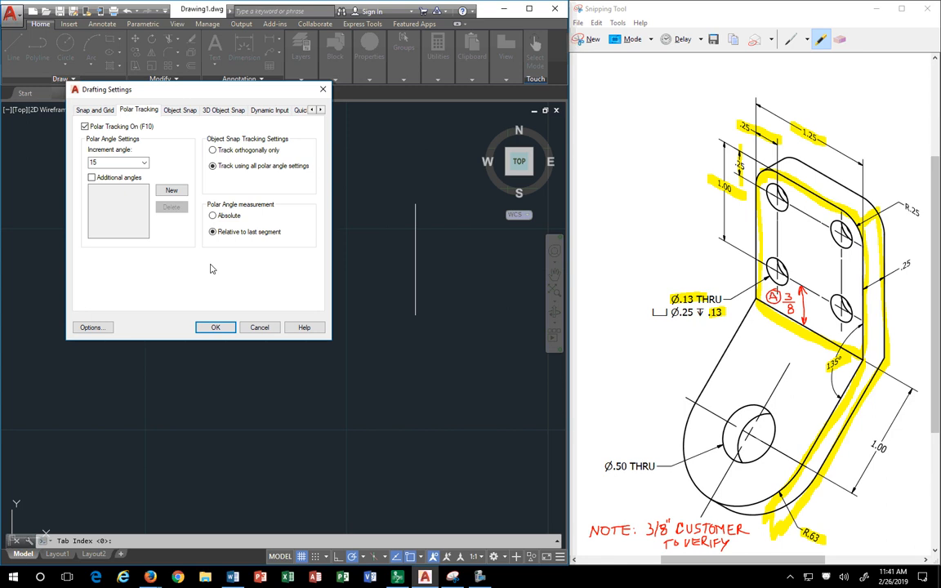
{"action": "left_click", "coordinate": [216, 328]}
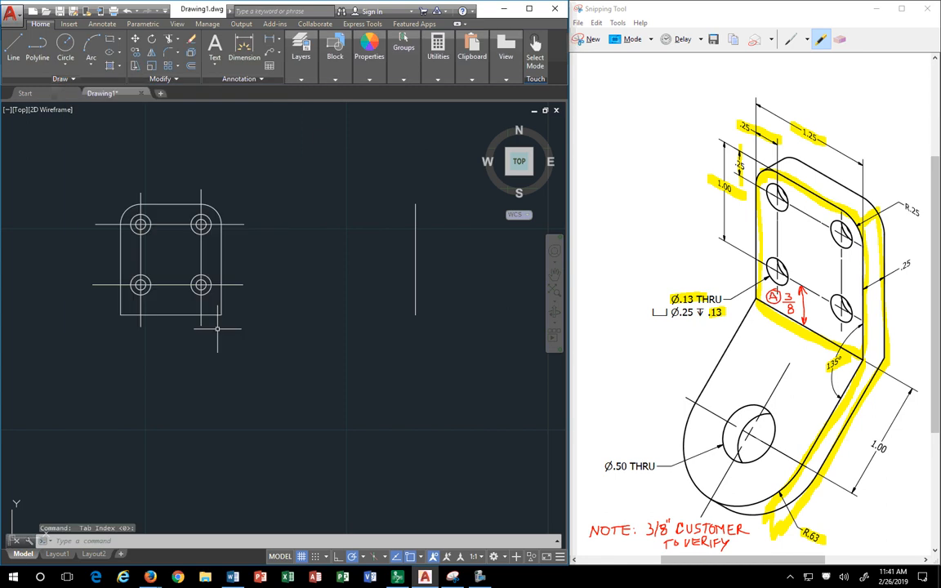
- Start a line from the lower endpoint of the vertical side-view line
{"action": "left_click", "coordinate": [23, 54]}
{"action": "left_click", "coordinate": [416, 315]}
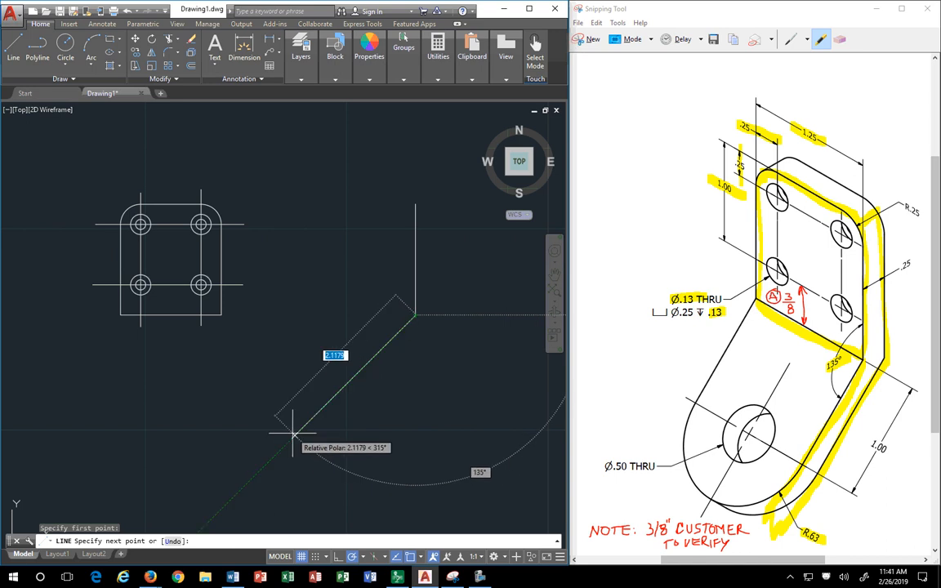
{"action": "key", "text": "Tab"}
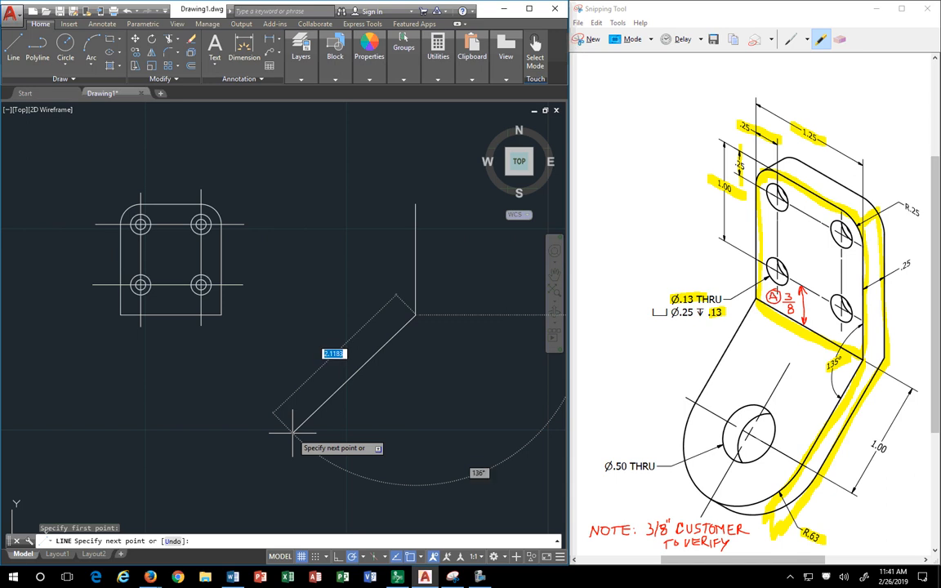
{"action": "key", "text": "Tab"}
- Highlight the lower 1.00 dimension, the large hole's cross centerline and the rounded end's bottom edge on the Snipping Tool reference
{"action": "left_click_drag", "start_coordinate": [873, 445], "coordinate": [916, 463]}
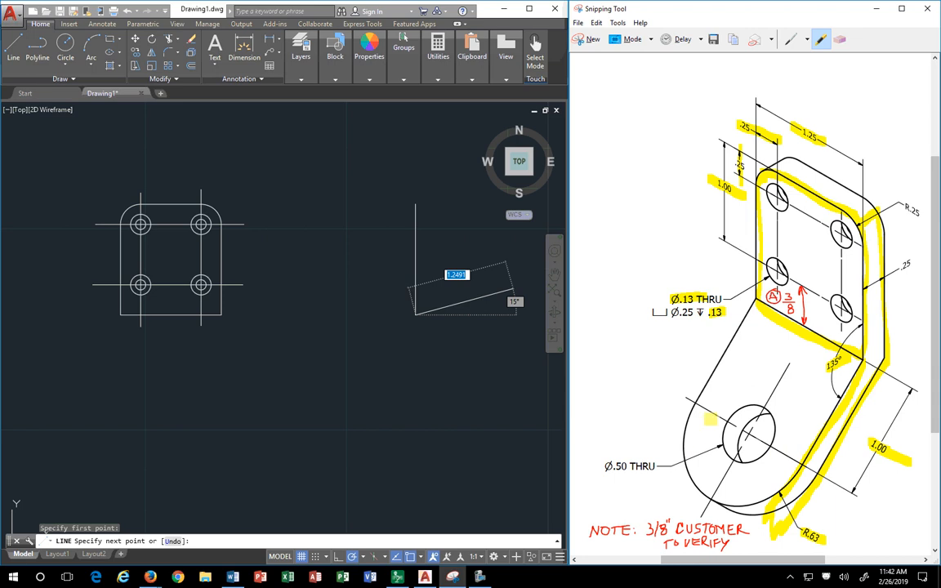
{"action": "left_click_drag", "start_coordinate": [690, 402], "coordinate": [863, 489]}
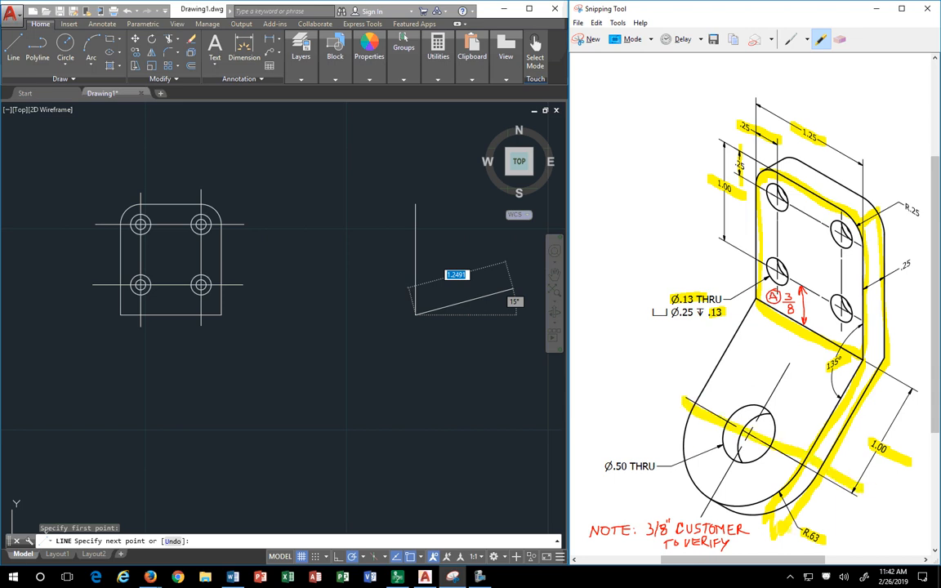
{"action": "left_click_drag", "start_coordinate": [782, 492], "coordinate": [709, 502]}
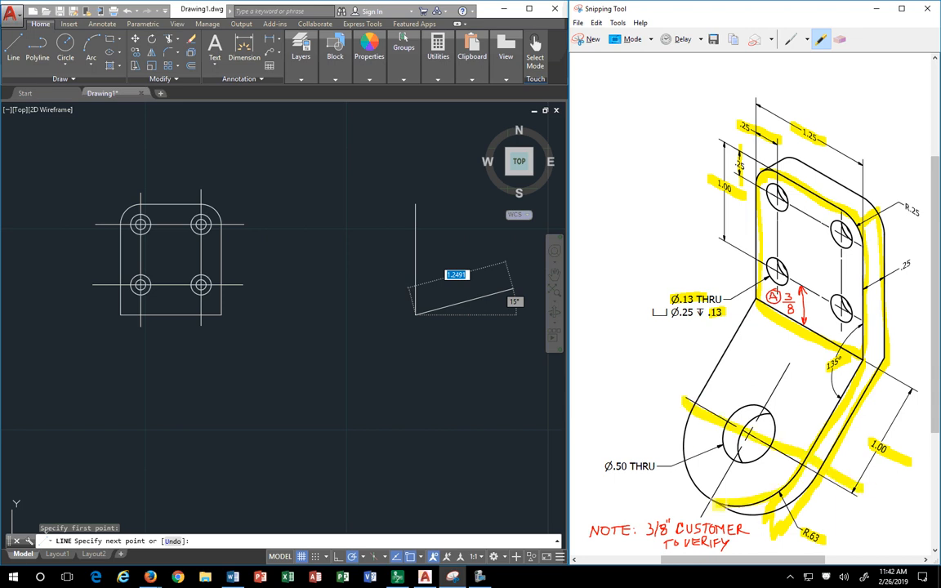
{"action": "left_click_drag", "start_coordinate": [817, 529], "coordinate": [805, 534]}
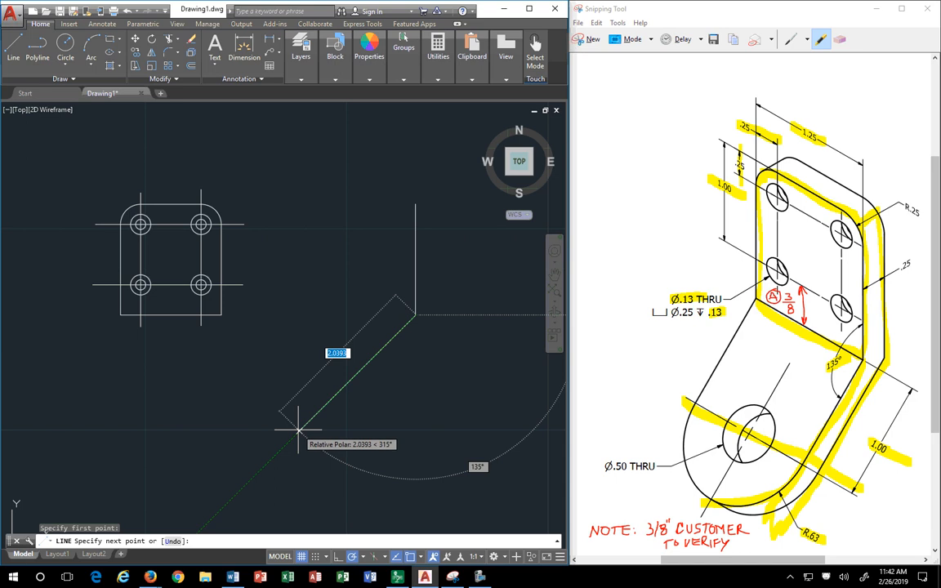
- Finish the sloping side-view line down and to the left at 135° with a length of 1.625
{"action": "type", "text": "1.625"}
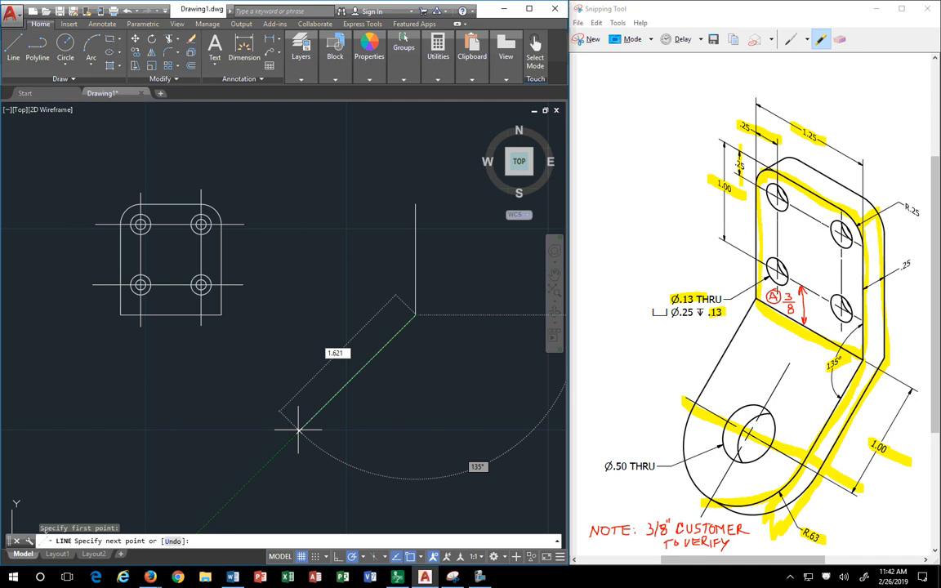
{"action": "key", "text": "Return"}
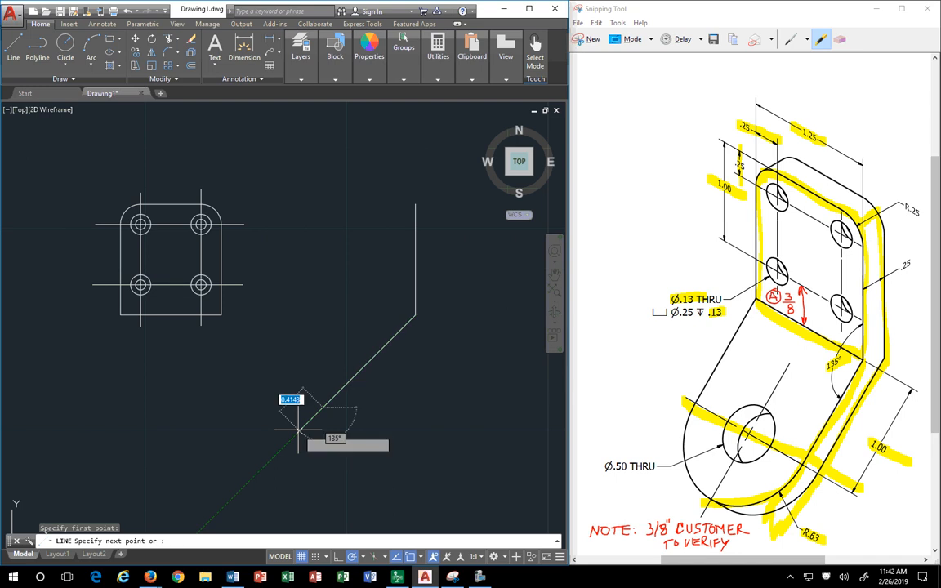
{"action": "key", "text": "Escape"}
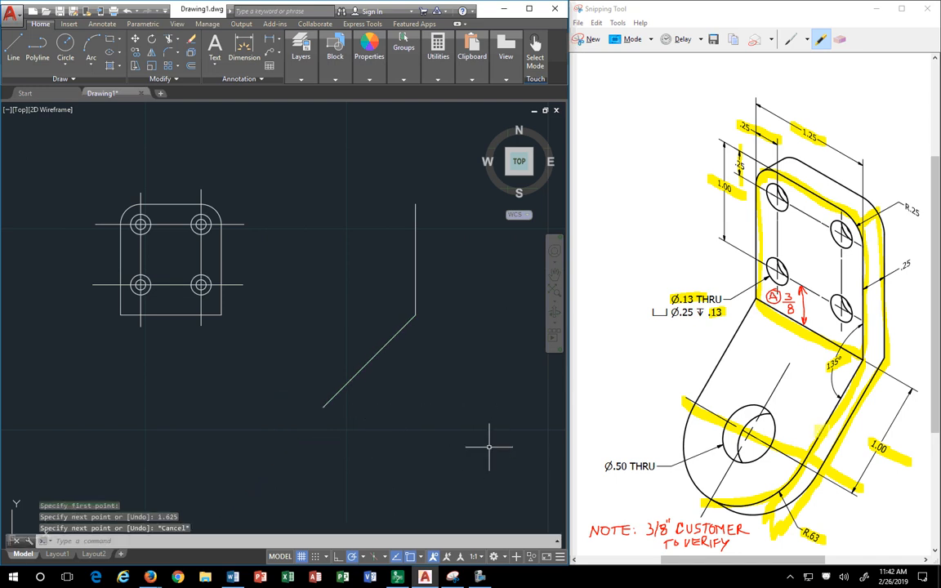
- Dimension the angle between the vertical and sloping side-view lines
{"action": "left_click", "coordinate": [270, 40]}
{"action": "left_click", "coordinate": [244, 48]}
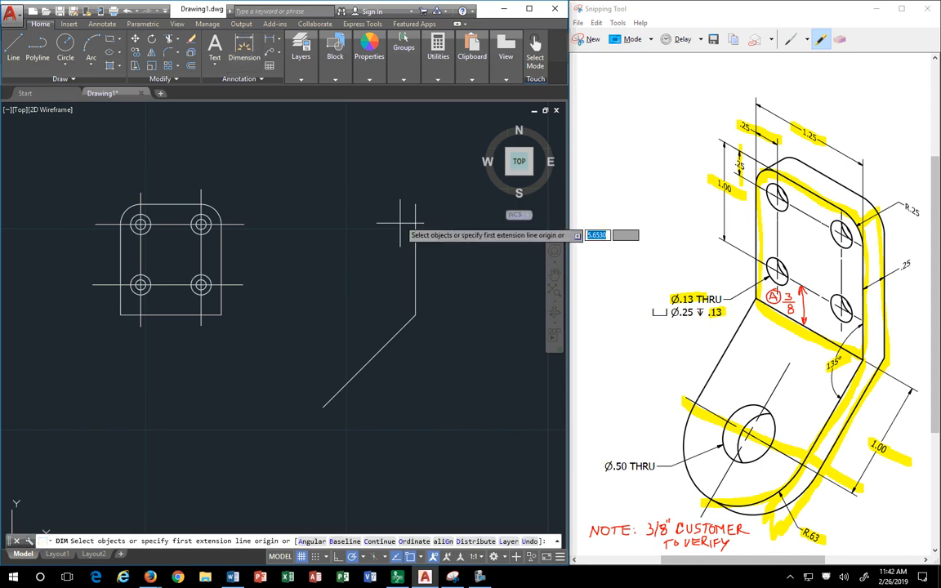
{"action": "left_click", "coordinate": [417, 258]}
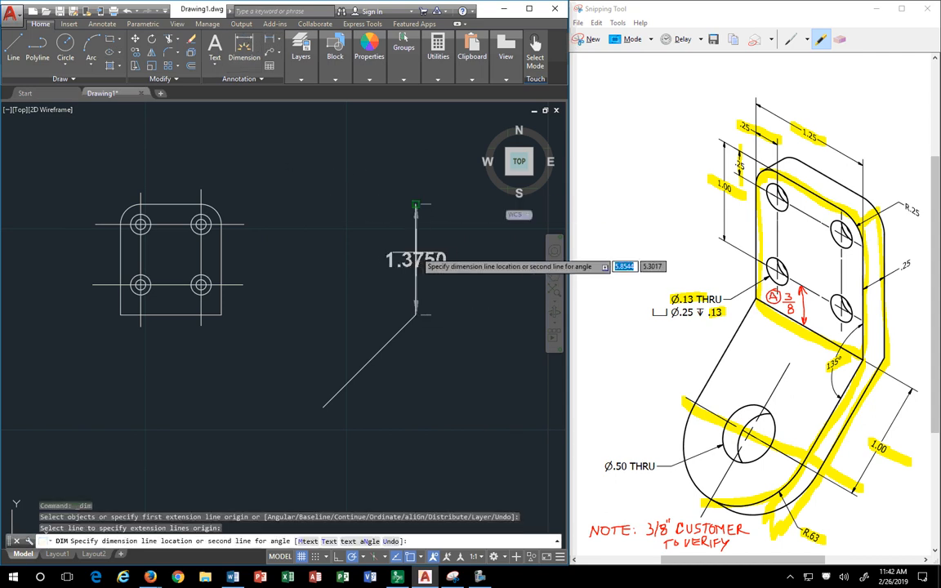
{"action": "left_click", "coordinate": [361, 370]}
{"action": "left_click", "coordinate": [320, 324]}
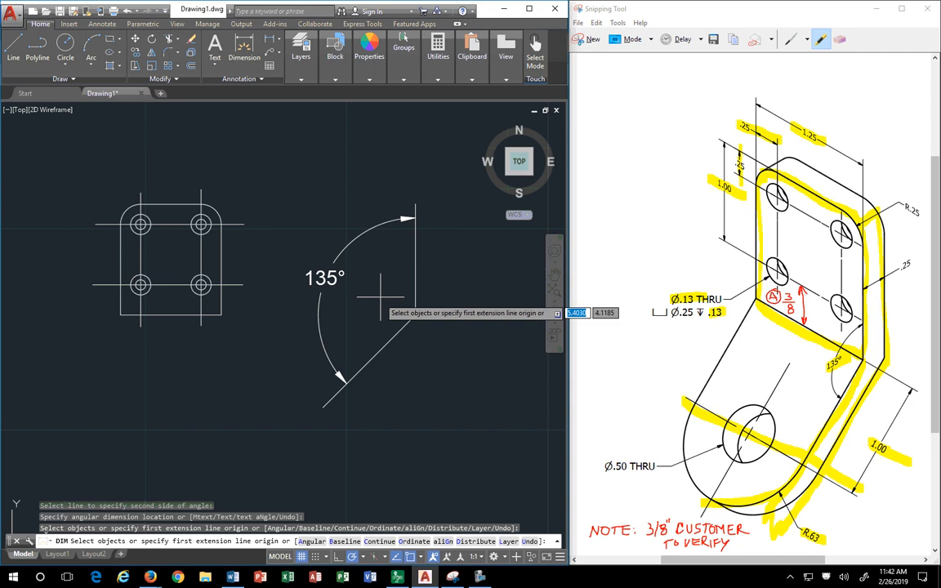
{"action": "key", "text": "Escape"}
- Erase the angular dimension from the side view
{"action": "left_click", "coordinate": [347, 320]}
{"action": "left_click", "coordinate": [287, 252]}
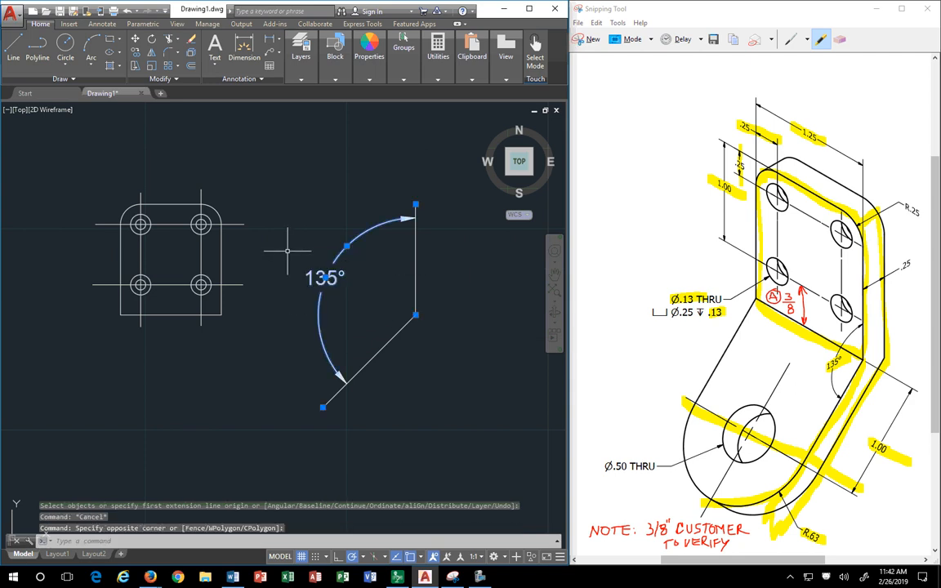
{"action": "key", "text": "Delete"}
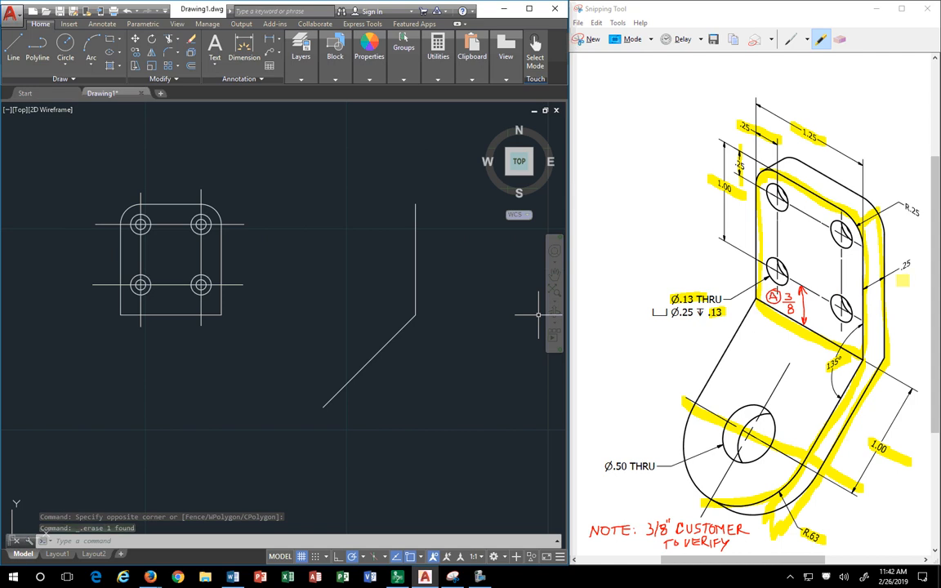
- Highlight the .25 plate thickness dimension on the Snipping Tool reference and return to the AutoCAD drawing
{"action": "left_click", "coordinate": [906, 279]}
{"action": "left_click_drag", "start_coordinate": [901, 272], "coordinate": [917, 257]}
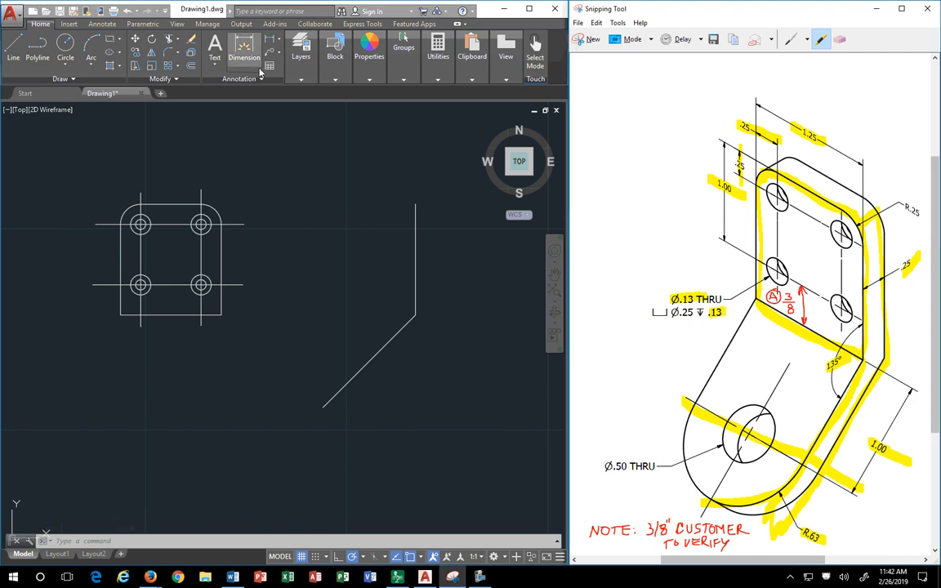
{"action": "left_click", "coordinate": [313, 212]}
- Offset the vertical side-view line to the right and the sloping line down to the right, both by .25
{"action": "type", "text": "o"}
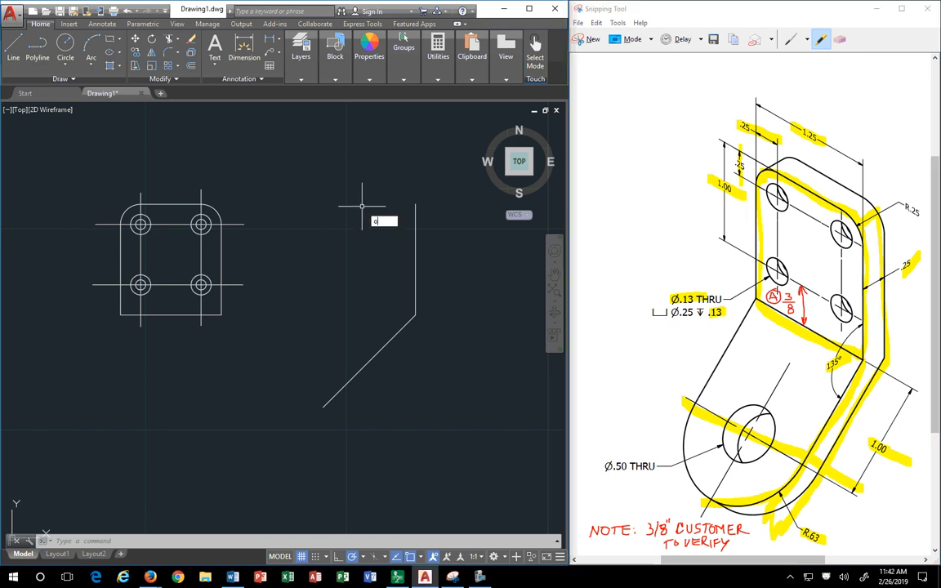
{"action": "type", "text": "ffset"}
{"action": "key", "text": "Return"}
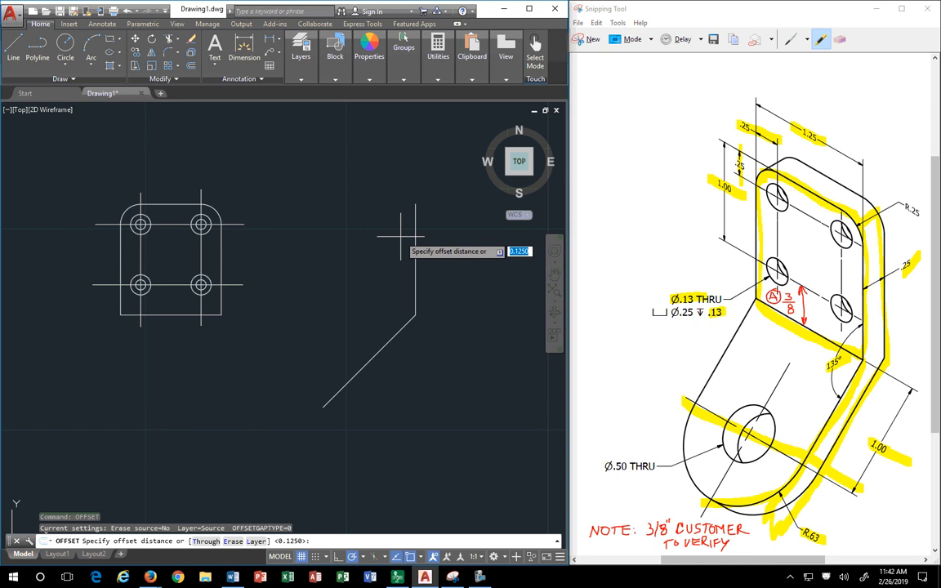
{"action": "type", "text": ".25"}
{"action": "key", "text": "Return"}
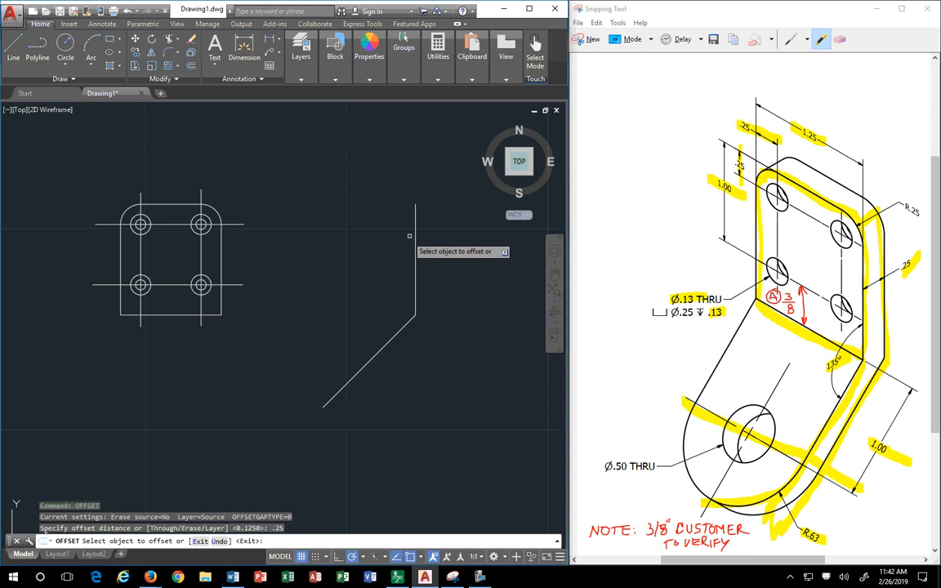
{"action": "left_click", "coordinate": [415, 241]}
{"action": "left_click", "coordinate": [447, 230]}
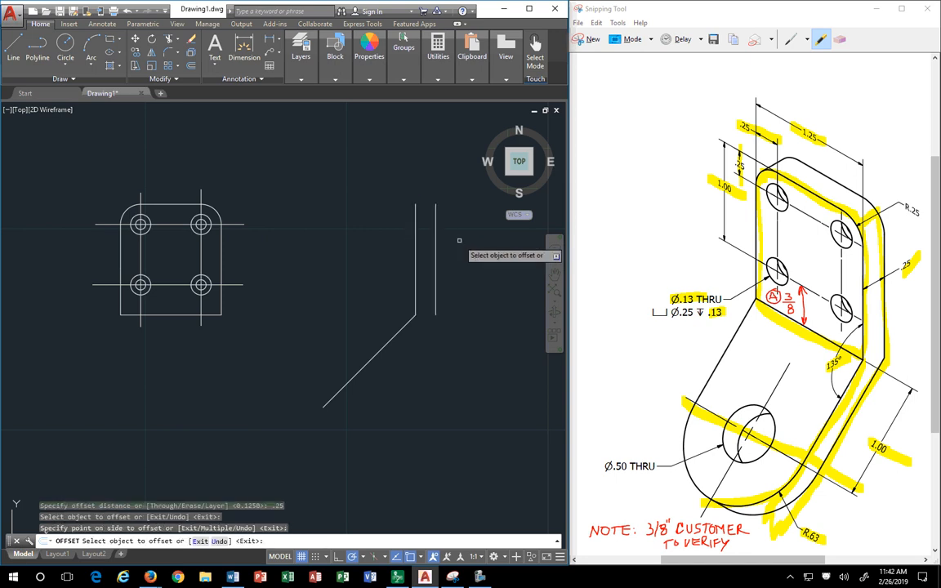
{"action": "left_click", "coordinate": [394, 335]}
{"action": "left_click", "coordinate": [445, 389]}
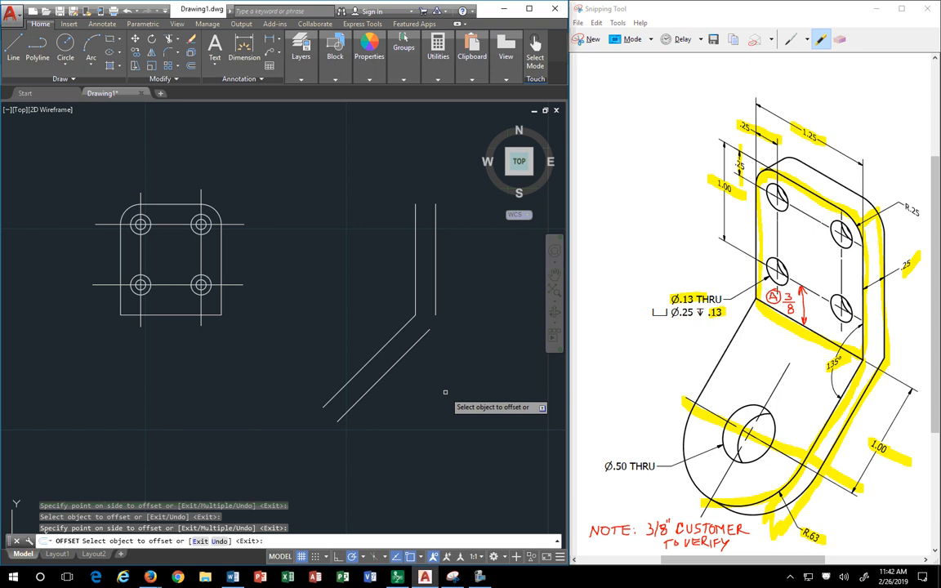
{"action": "scroll", "coordinate": [450, 339], "scroll_direction": "down", "scroll_amount": 2}
{"action": "scroll", "coordinate": [453, 338], "scroll_direction": "up", "scroll_amount": 5}
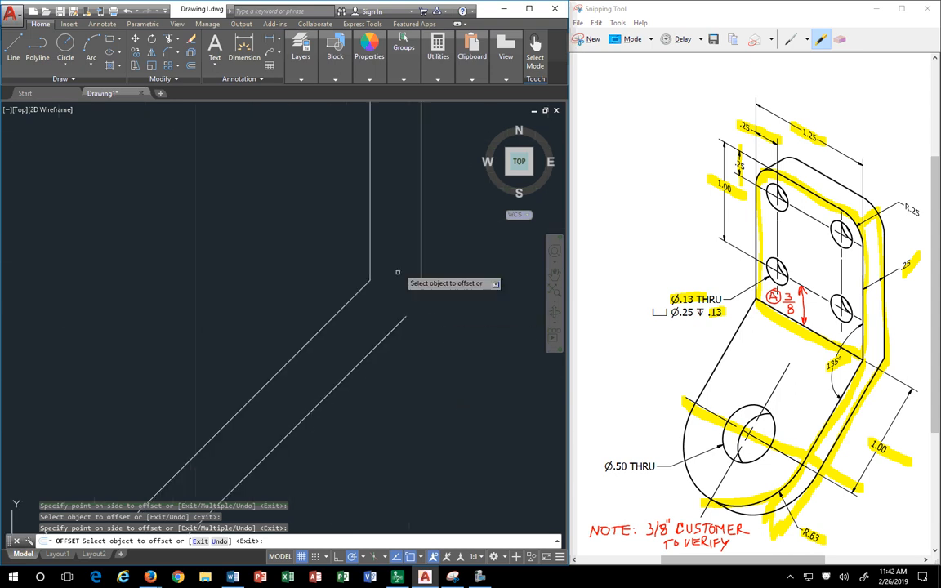
{"action": "key", "text": "Escape"}
- Stretch the sloping offset line's upper end and the vertical offset line's lower end about 0.33 each along their directions so they cross
{"action": "left_click", "coordinate": [403, 319]}
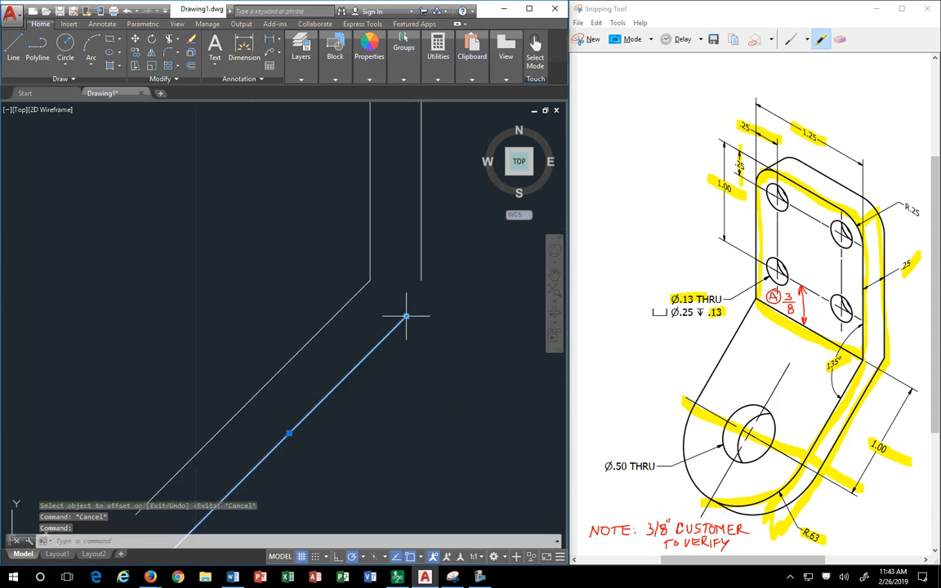
{"action": "left_click", "coordinate": [406, 316]}
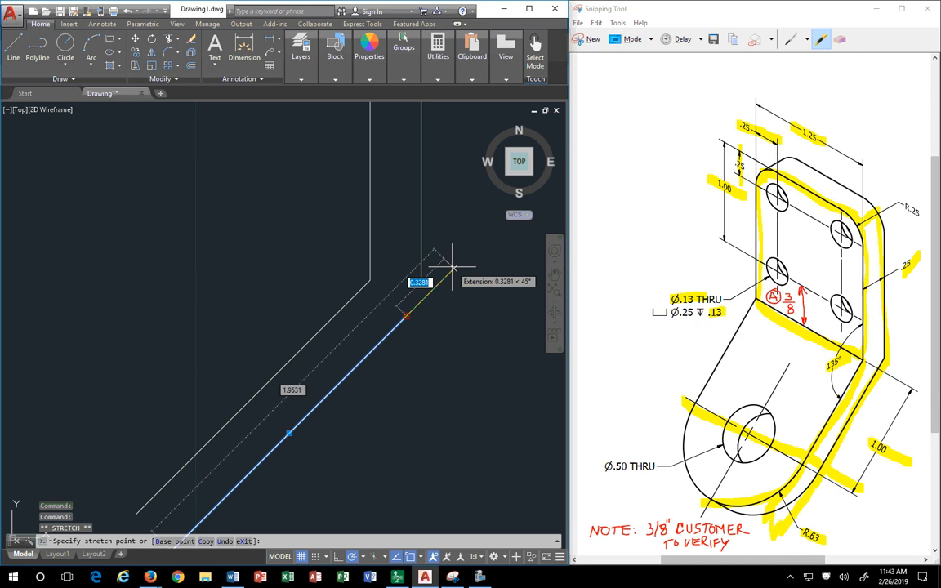
{"action": "left_click", "coordinate": [413, 306]}
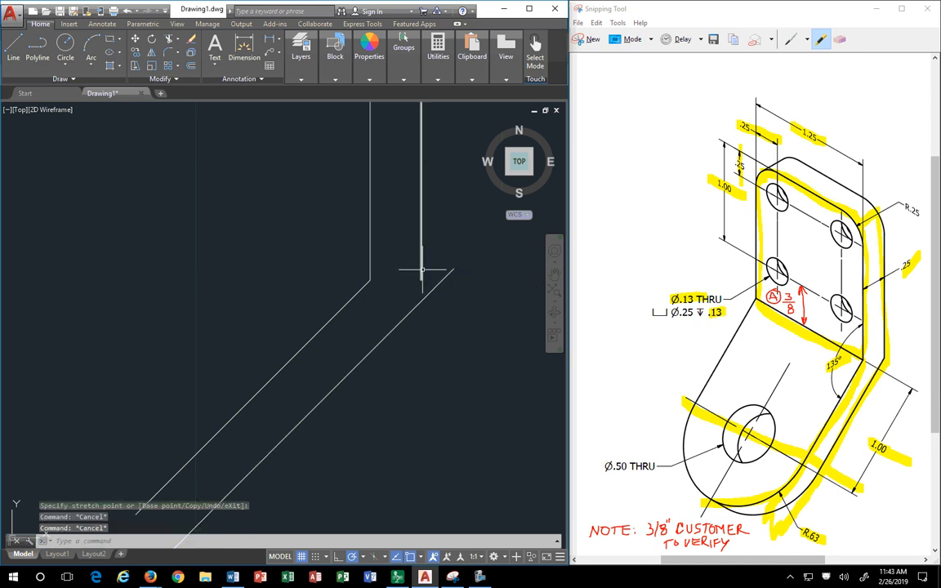
{"action": "left_click", "coordinate": [421, 245]}
{"action": "left_click", "coordinate": [421, 280]}
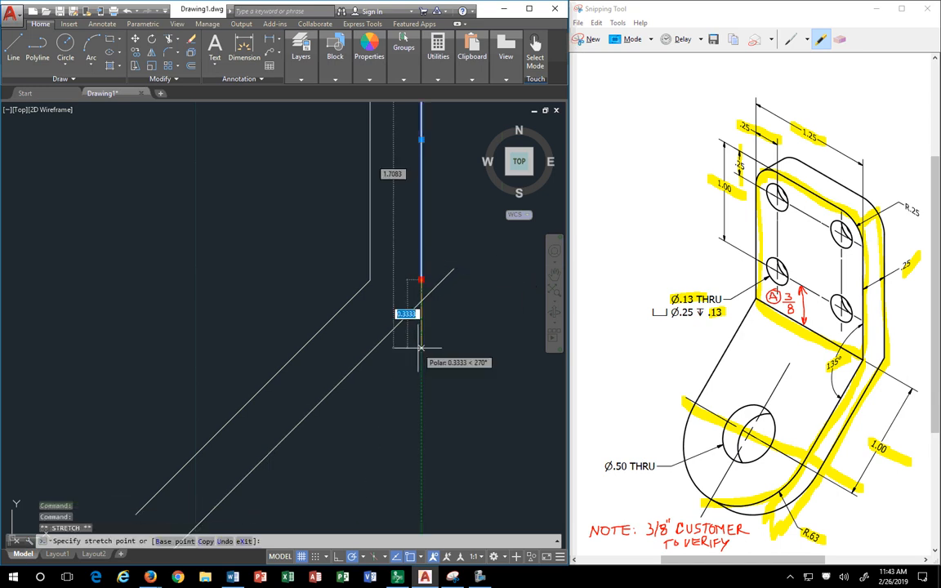
{"action": "left_click", "coordinate": [445, 346]}
{"action": "key", "text": "Escape"}
{"action": "key", "text": "Escape"}
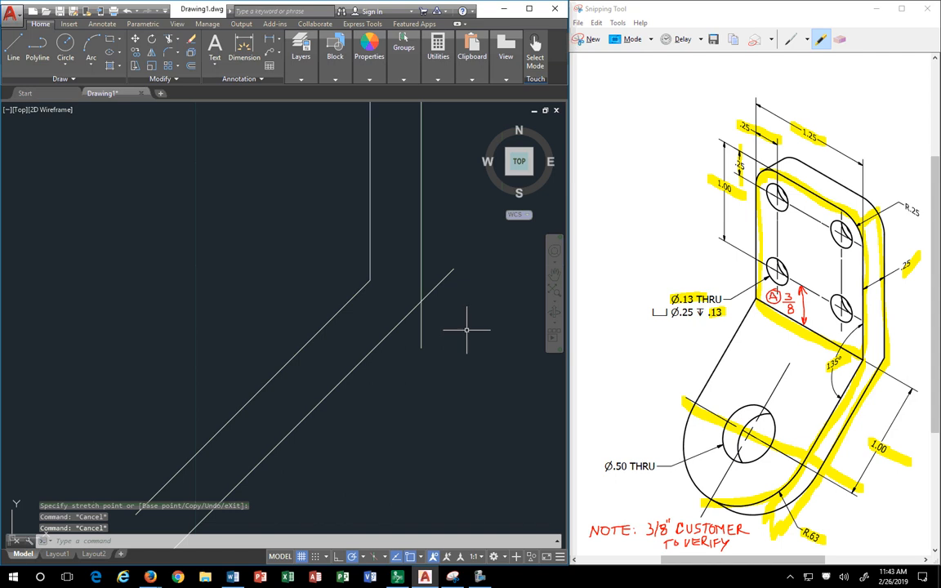
- Close the side profile's top end and sloping lower end with lines between the paired endpoints
{"action": "scroll", "coordinate": [463, 330], "scroll_direction": "down", "scroll_amount": 5}
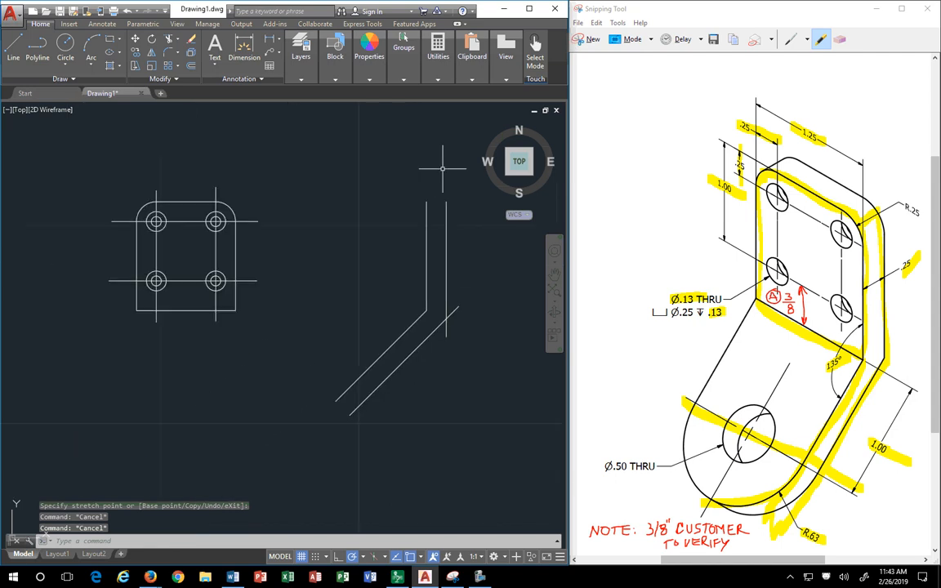
{"action": "type", "text": "l"}
{"action": "key", "text": "Return"}
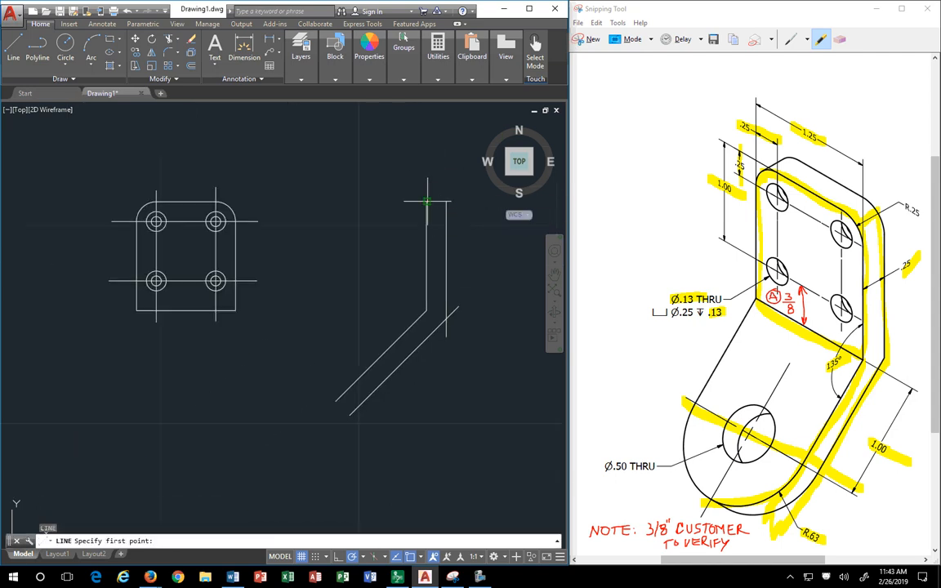
{"action": "left_click", "coordinate": [425, 201]}
{"action": "left_click", "coordinate": [447, 201]}
{"action": "key", "text": "Return"}
{"action": "key", "text": "Return"}
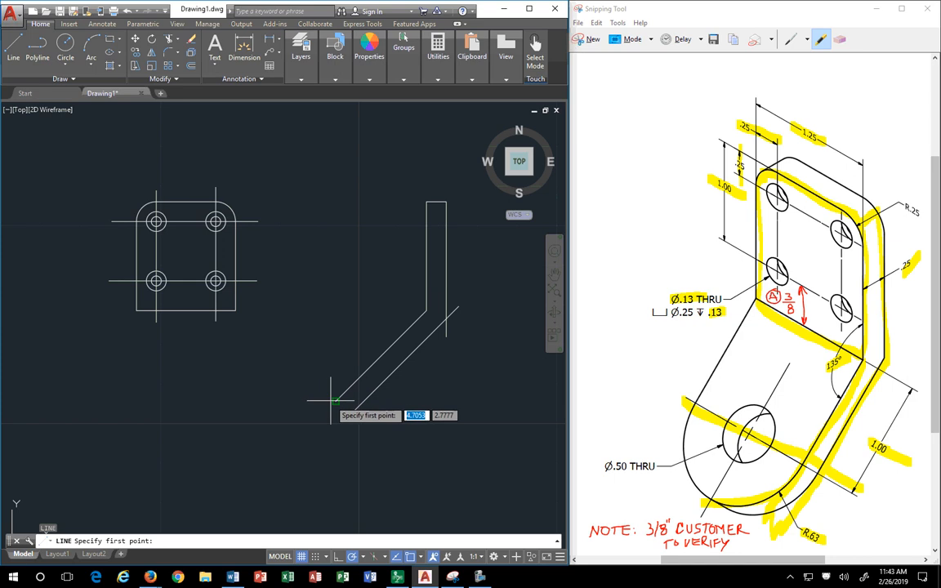
{"action": "left_click", "coordinate": [337, 402]}
{"action": "left_click", "coordinate": [349, 414]}
{"action": "key", "text": "Return"}
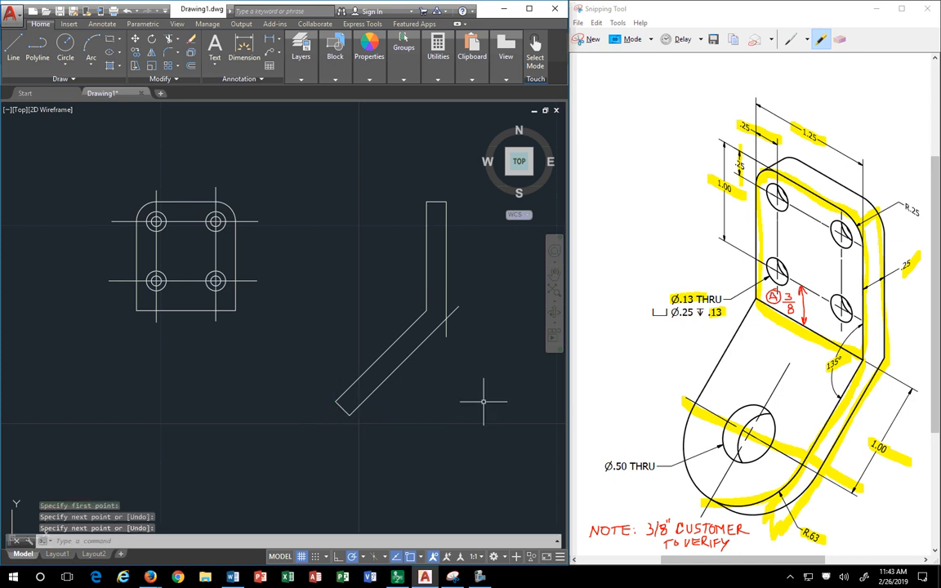
- Trim the overhanging line ends at the side profile's outer bend corner and undo that trim
{"action": "type", "text": "tri"}
{"action": "key", "text": "Return"}
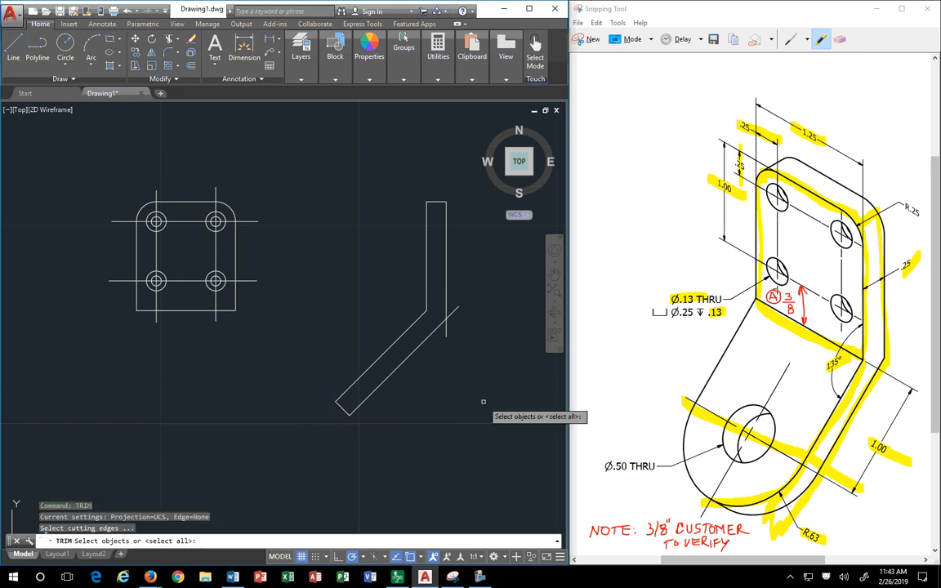
{"action": "left_click", "coordinate": [474, 365]}
{"action": "left_click", "coordinate": [441, 317]}
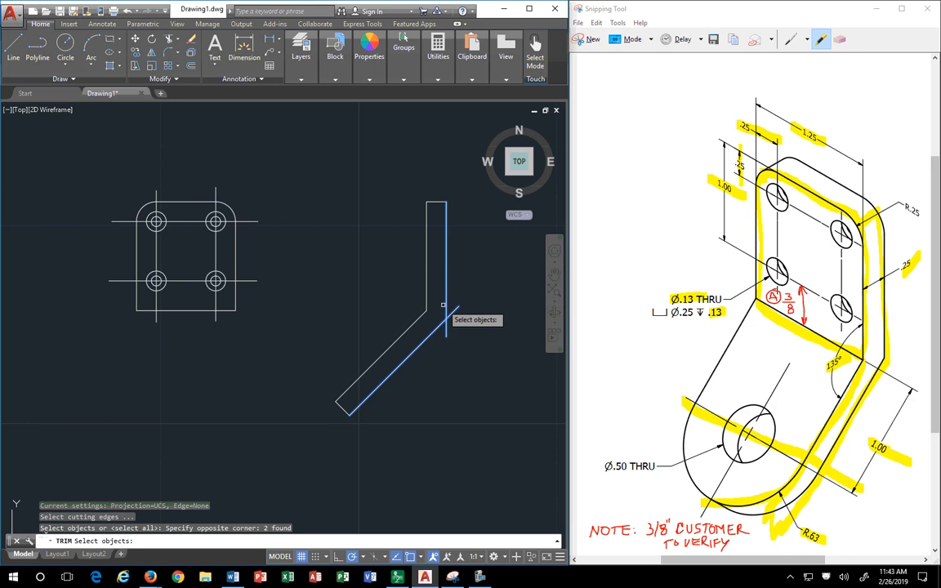
{"action": "key", "text": "Return"}
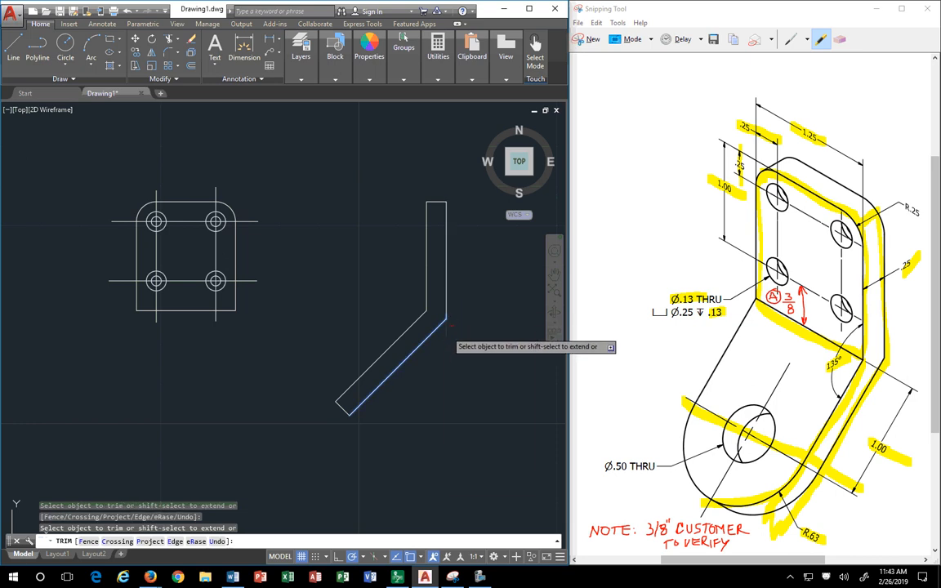
{"action": "right_click", "coordinate": [449, 334]}
{"action": "left_click", "coordinate": [477, 352]}
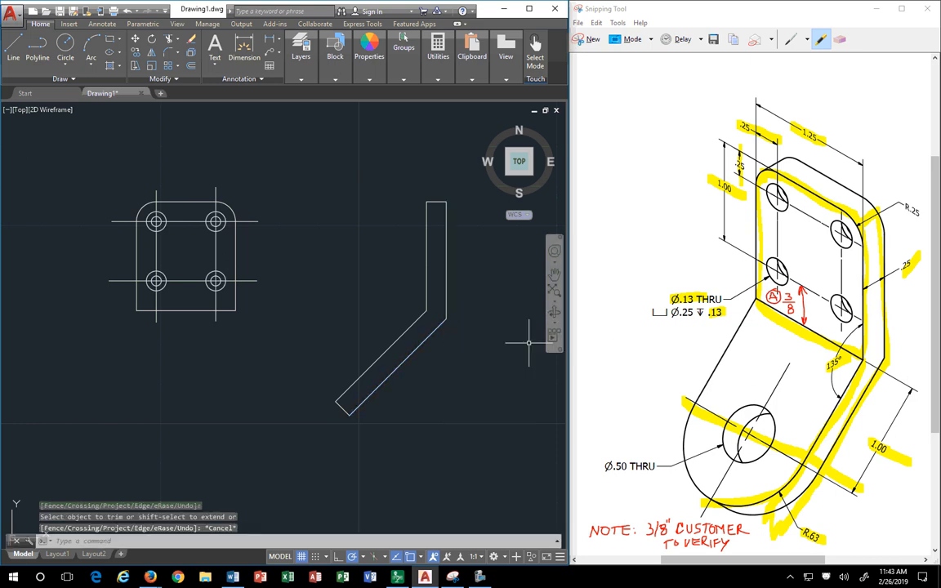
{"action": "type", "text": "u"}
{"action": "key", "text": "Return"}
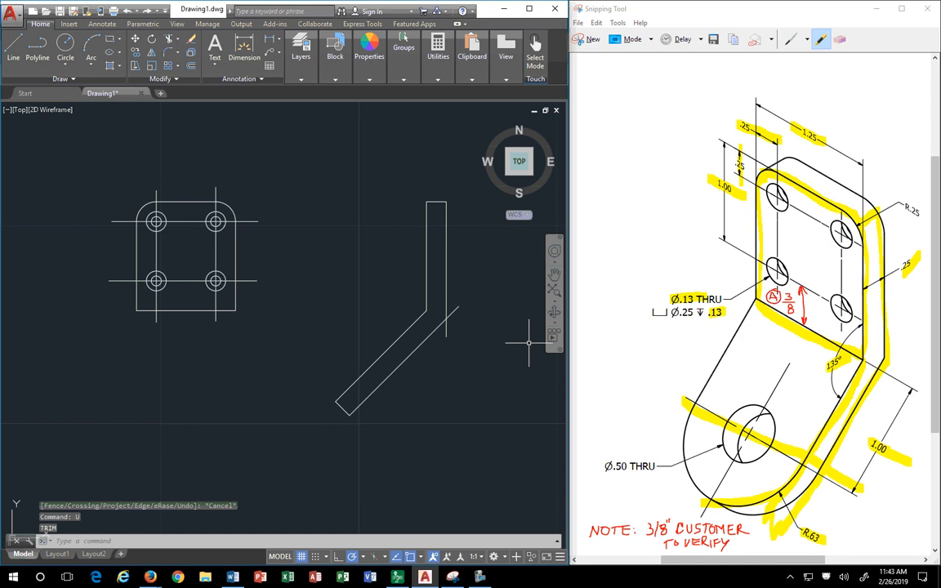
- Trim both overhanging ends at the side profile's outer bend, using the two crossing offset lines as cutting edges
{"action": "type", "text": "tin"}
{"action": "key", "text": "BackSpace"}
{"action": "type", "text": "m"}
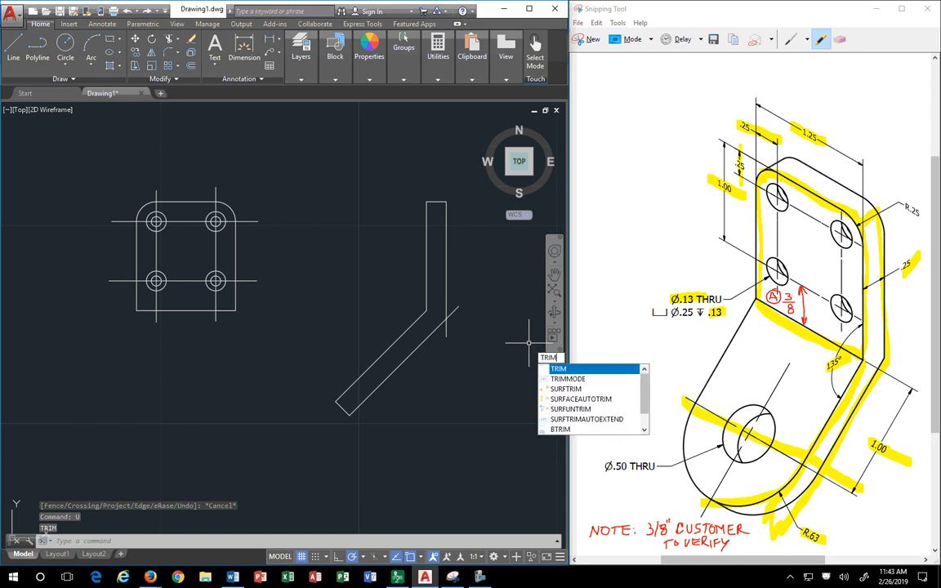
{"action": "key", "text": "Return"}
{"action": "left_click", "coordinate": [493, 334]}
{"action": "left_click", "coordinate": [442, 315]}
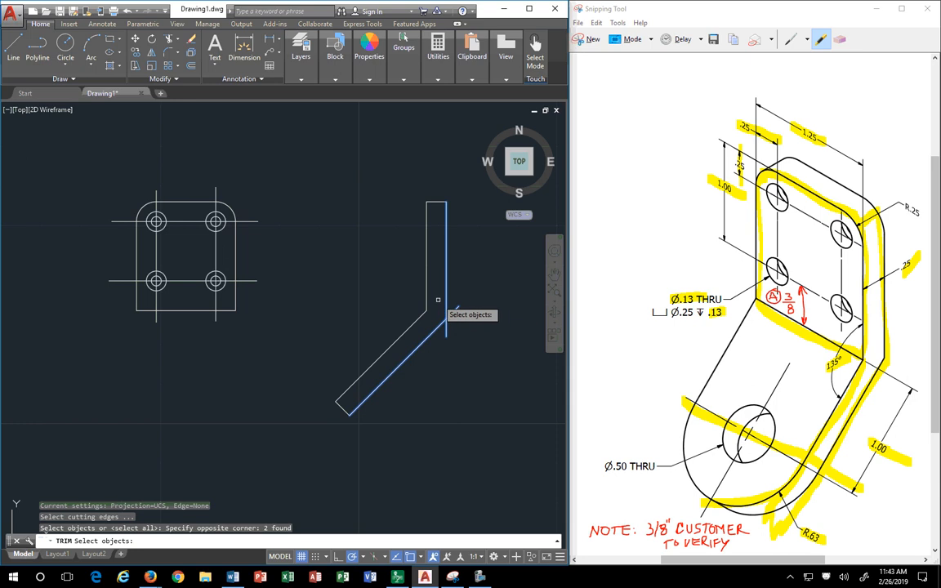
{"action": "key", "text": "Return"}
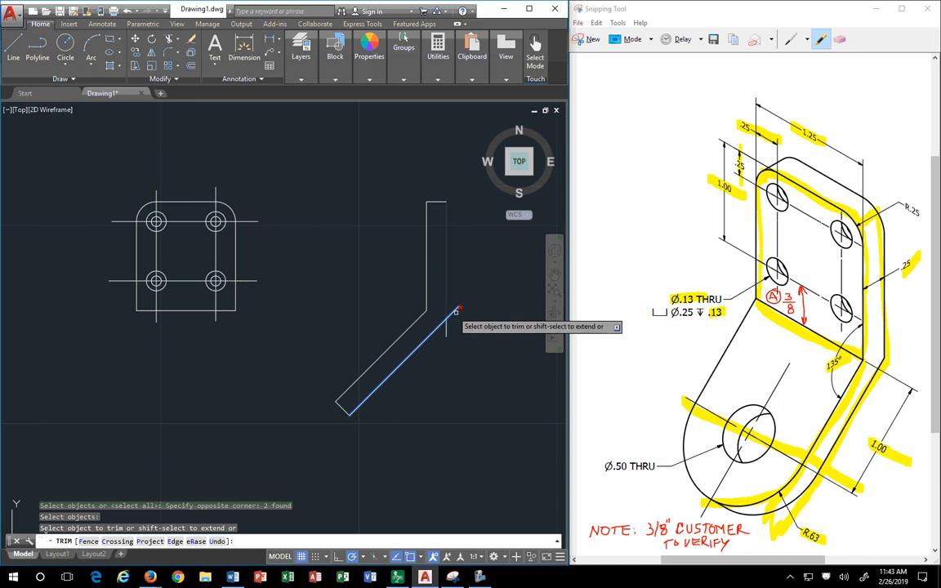
{"action": "left_click", "coordinate": [446, 329]}
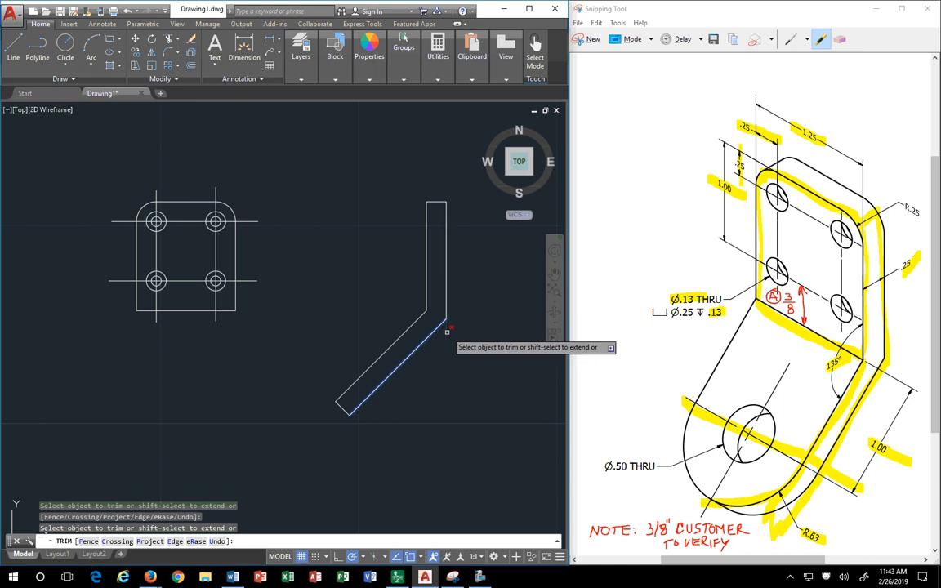
{"action": "right_click", "coordinate": [486, 287]}
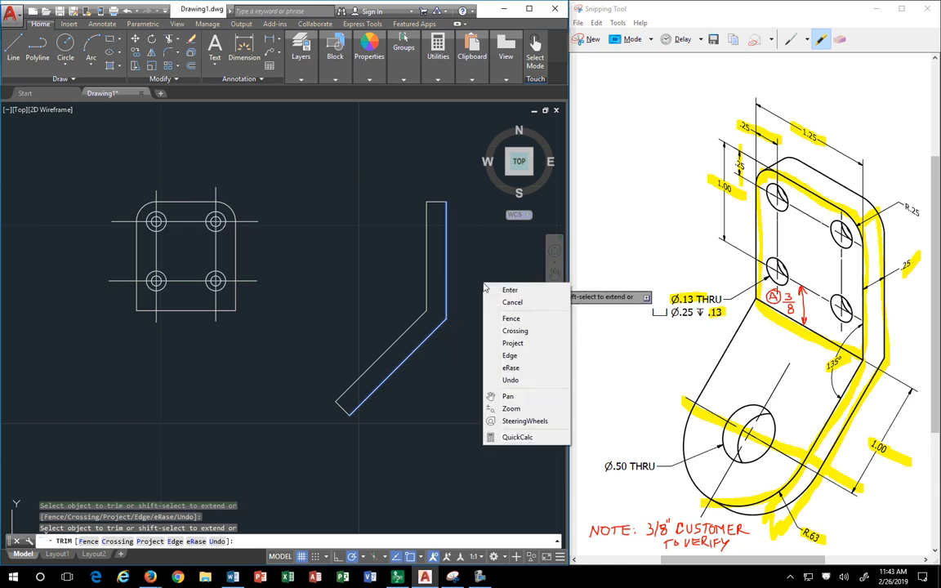
{"action": "left_click", "coordinate": [508, 291]}
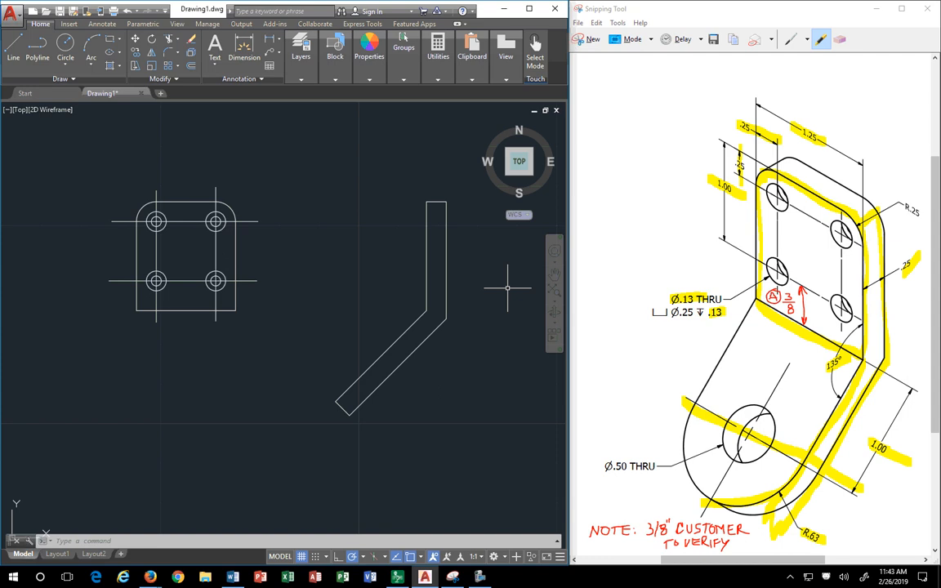
- Draw a horizontal projection line from the side profile's leftmost corner to beyond the left edge of the plate's front view
{"action": "left_click", "coordinate": [13, 47]}
{"action": "left_click", "coordinate": [335, 401]}
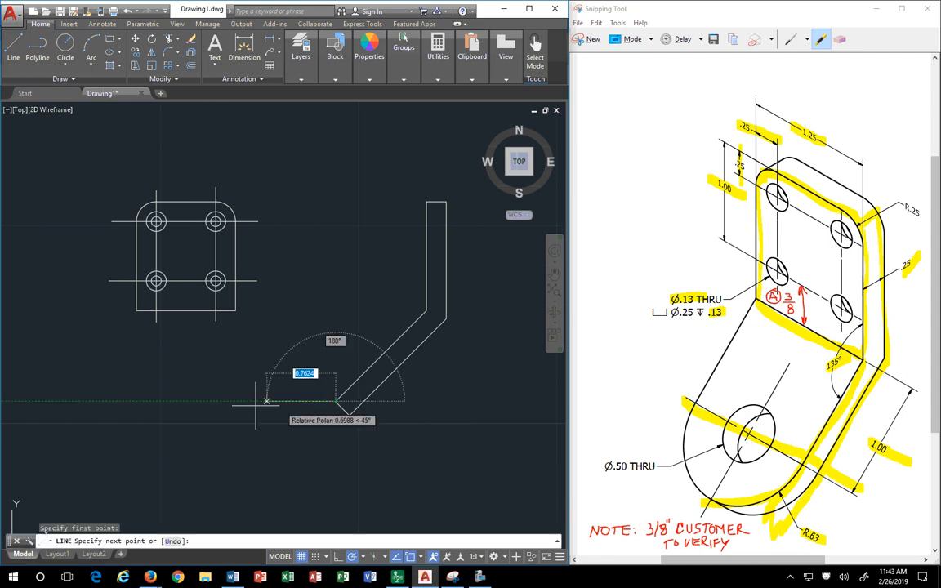
{"action": "left_click", "coordinate": [66, 400]}
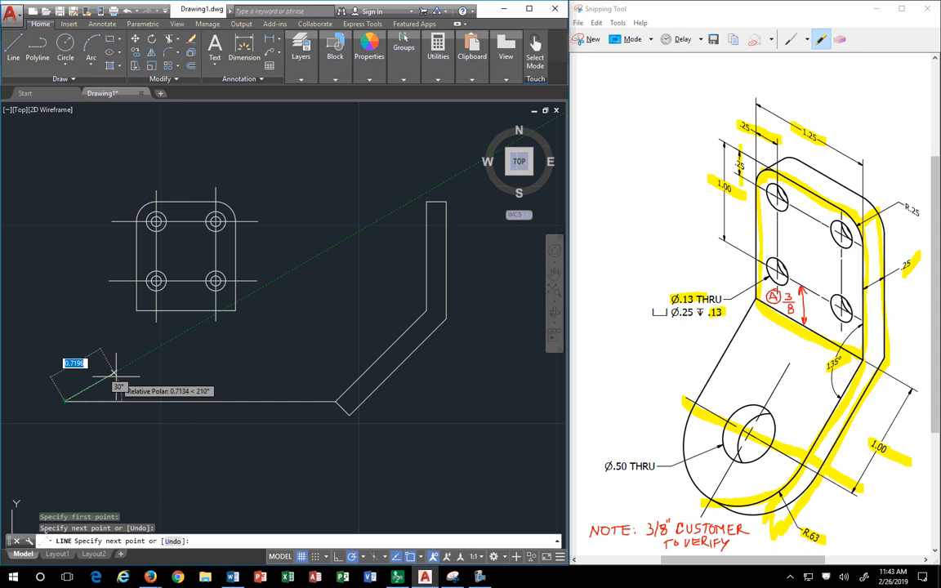
{"action": "key", "text": "Return"}
- Draw a horizontal projection line from the side profile's lowest corner to beyond the left edge of the front view
{"action": "key", "text": "Return"}
{"action": "left_click", "coordinate": [349, 415]}
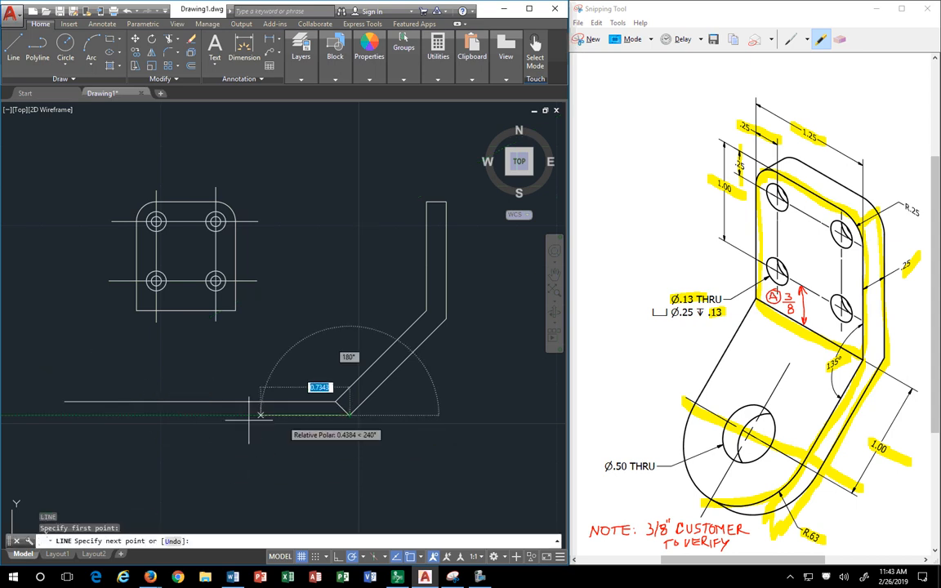
{"action": "left_click", "coordinate": [58, 414]}
{"action": "key", "text": "Return"}
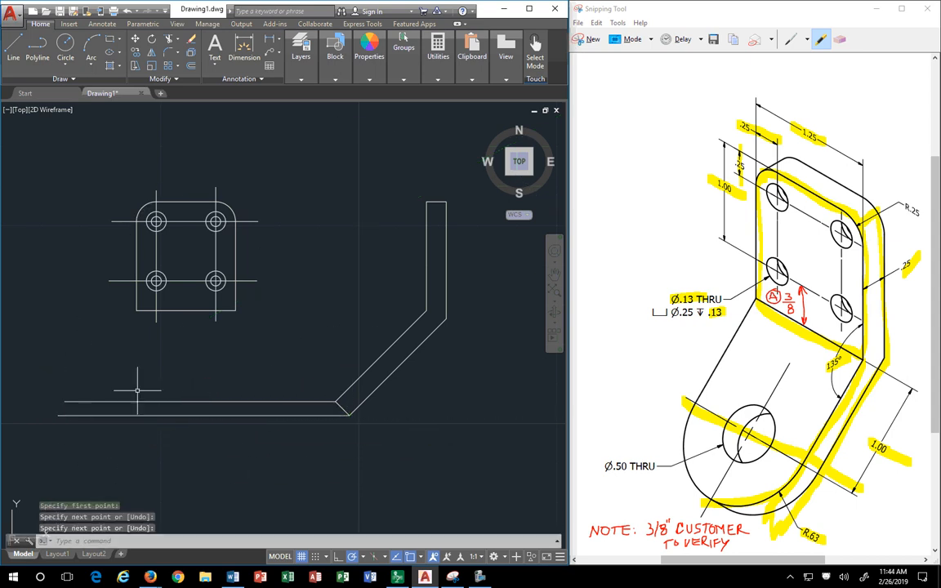
- Draw vertical lines straight down from both lower corners of the front-view plate, past the two horizontal projection lines
{"action": "key", "text": "Return"}
{"action": "left_click", "coordinate": [136, 311]}
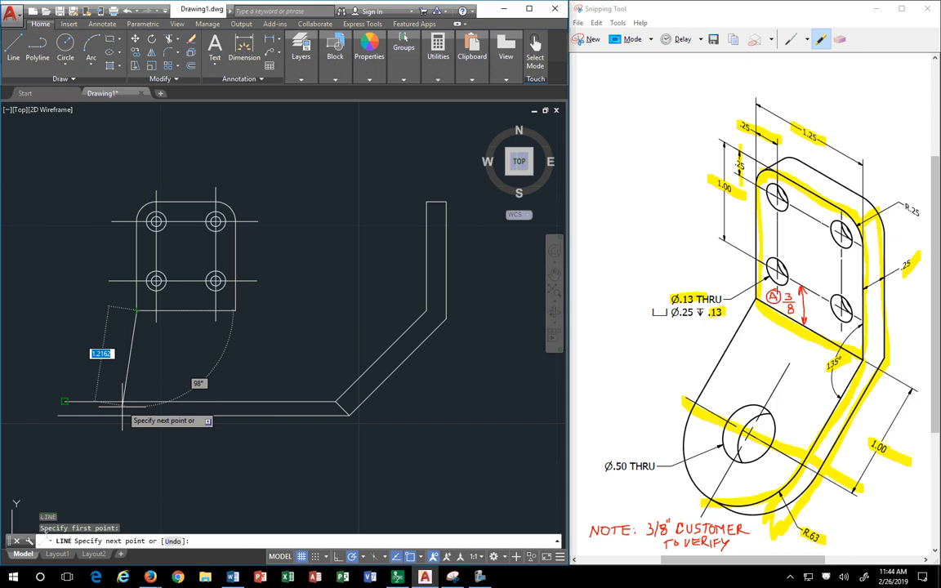
{"action": "left_click", "coordinate": [136, 448]}
{"action": "key", "text": "Return"}
{"action": "key", "text": "Return"}
{"action": "left_click", "coordinate": [236, 311]}
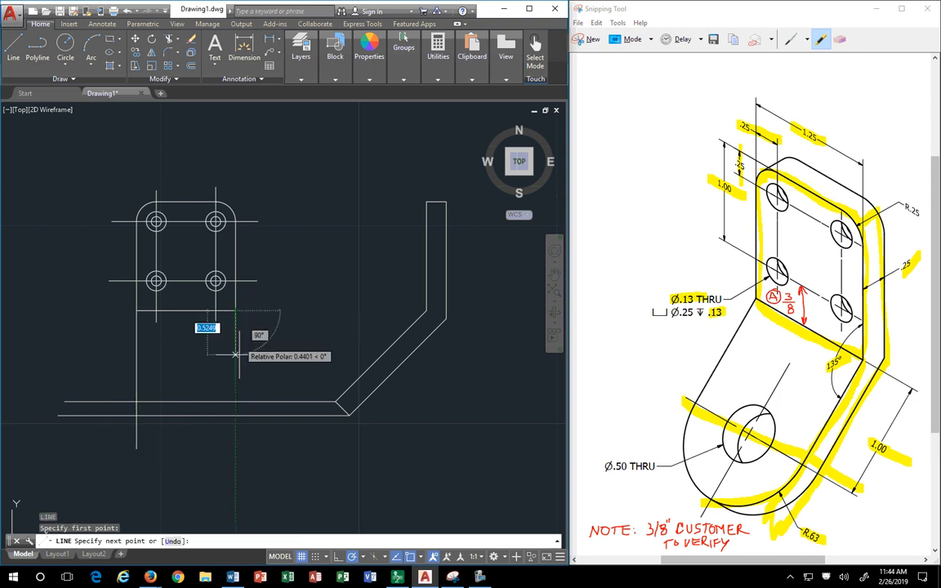
{"action": "left_click", "coordinate": [236, 440]}
{"action": "key", "text": "Return"}
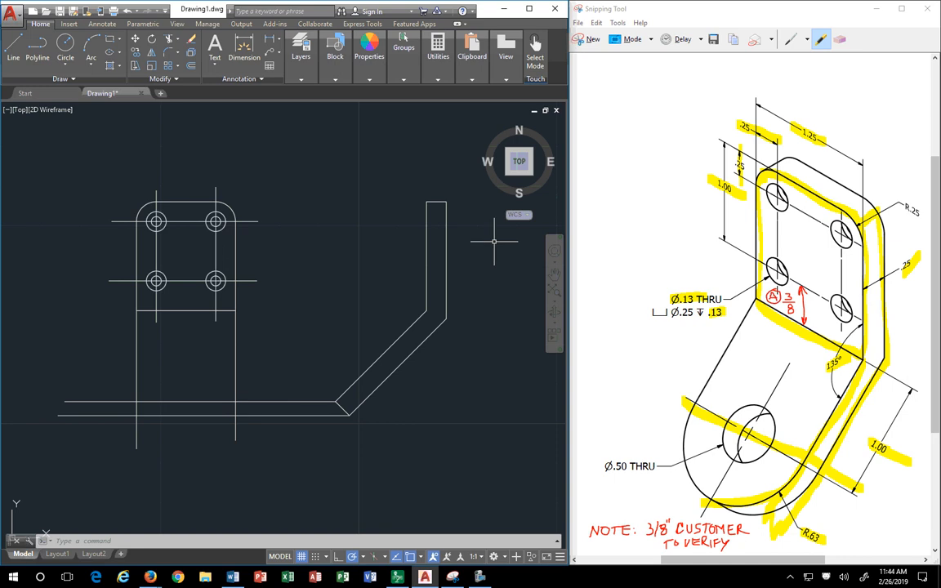
{"action": "type", "text": "offs"}
{"action": "key", "text": "Return"}
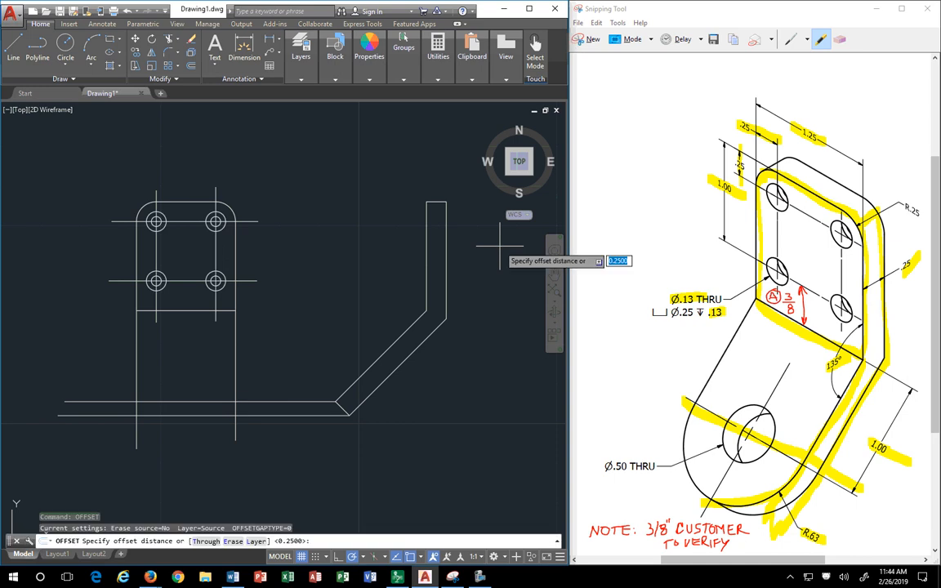
{"action": "type", "text": "10"}
{"action": "key", "text": "Return"}
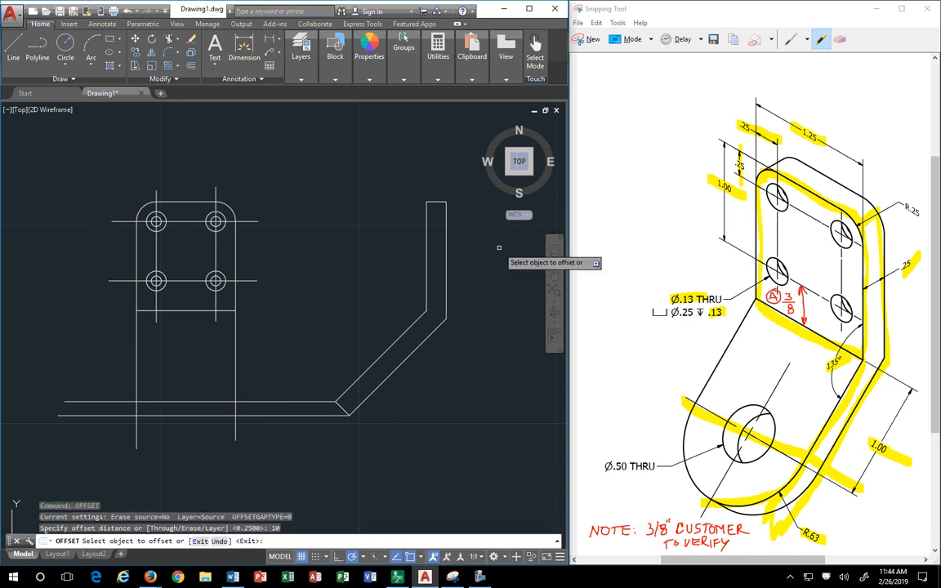
{"action": "key", "text": "Escape"}
{"action": "key", "text": "Escape"}
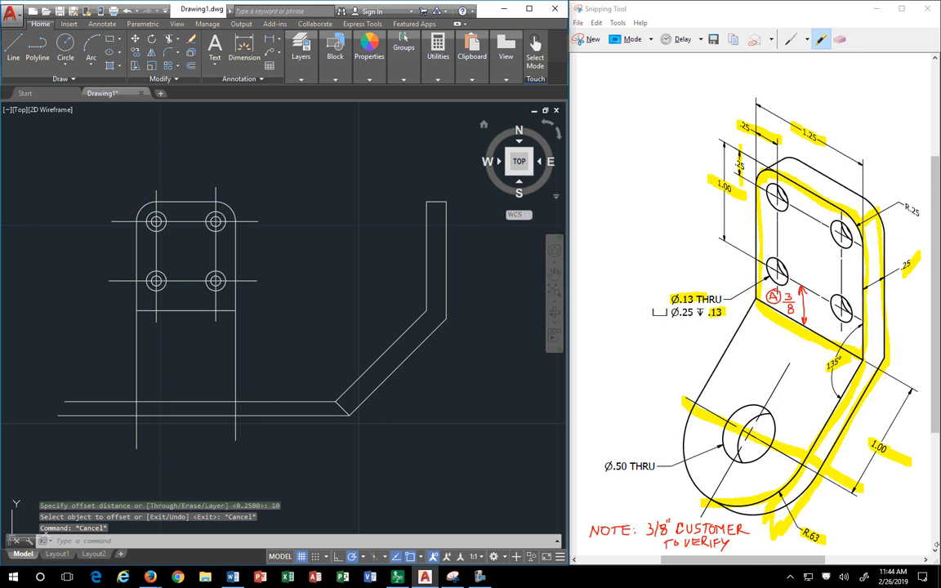
- Offset the side profile's sloping lower end line by .625 up along the angled leg to locate the hole's centerline
{"action": "type", "text": "offs"}
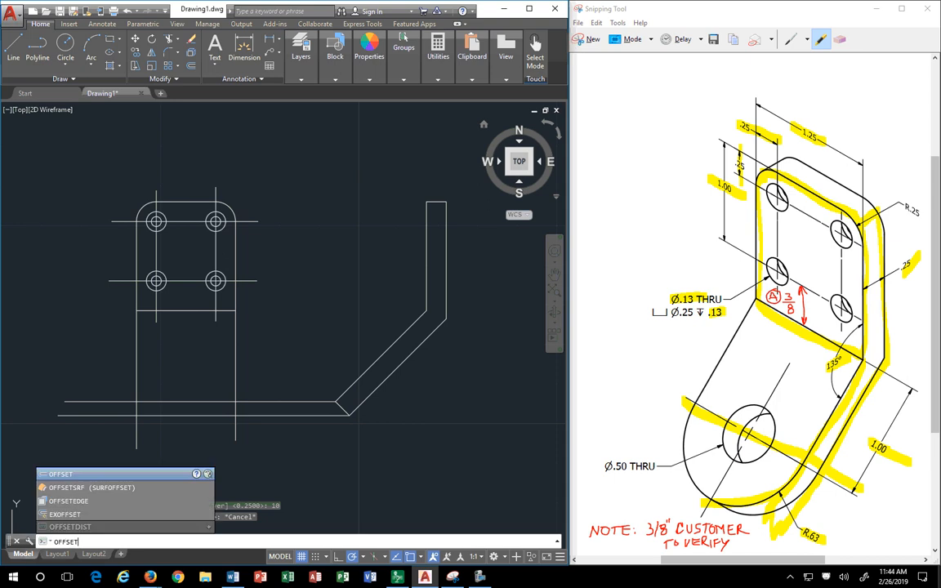
{"action": "key", "text": "Return"}
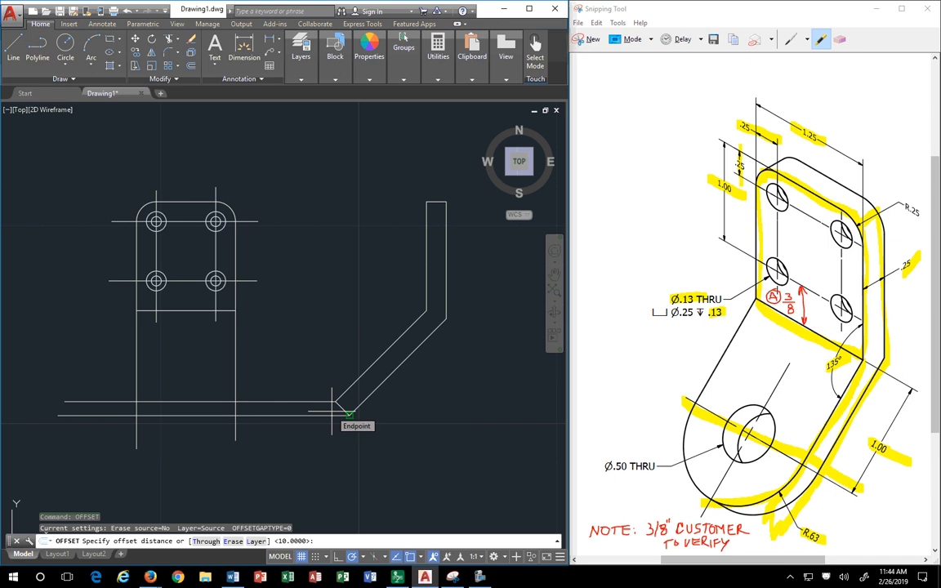
{"action": "type", "text": ".625"}
{"action": "key", "text": "Return"}
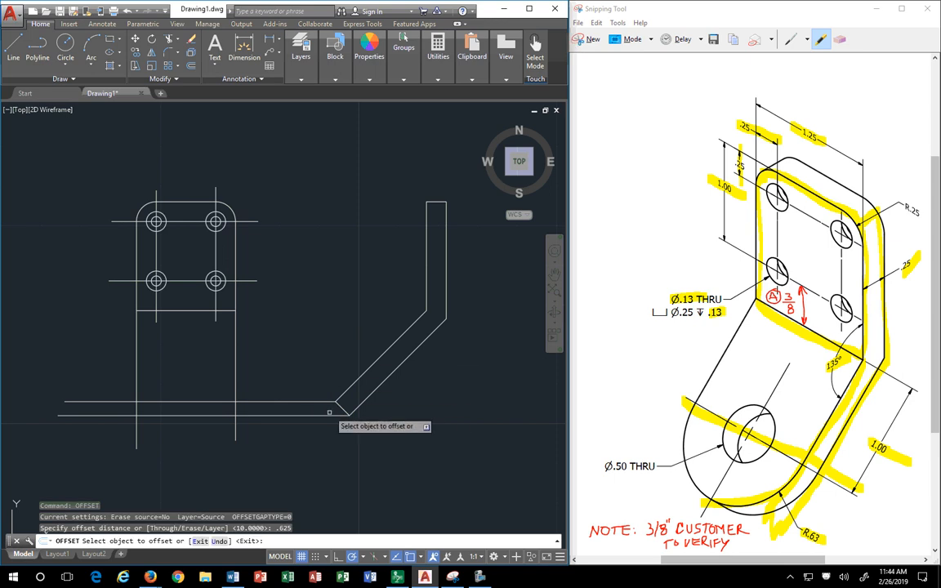
{"action": "left_click", "coordinate": [341, 407]}
{"action": "left_click", "coordinate": [370, 377]}
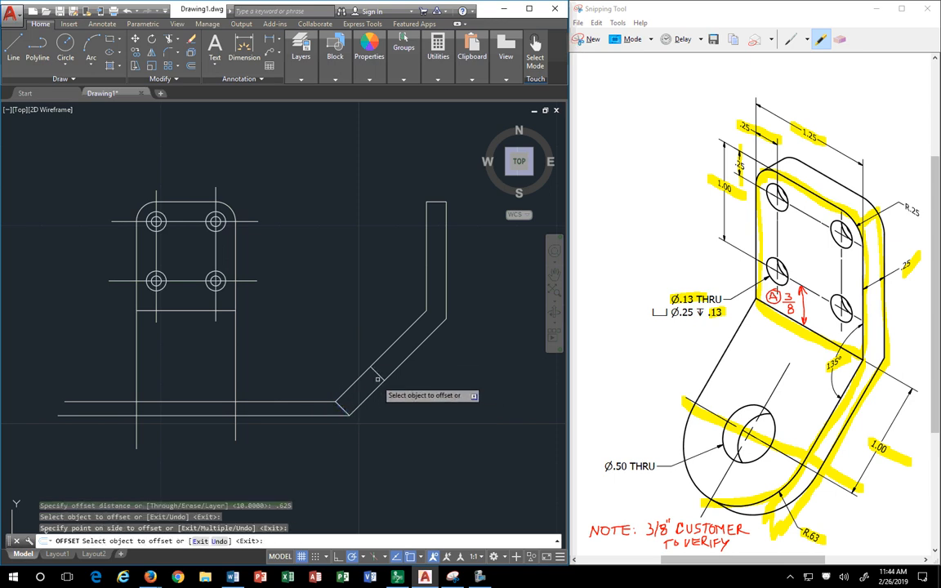
{"action": "key", "text": "Escape"}
- Lengthen the hole's centerline at both ends so it extends past both faces of the angled leg
{"action": "left_click", "coordinate": [371, 367]}
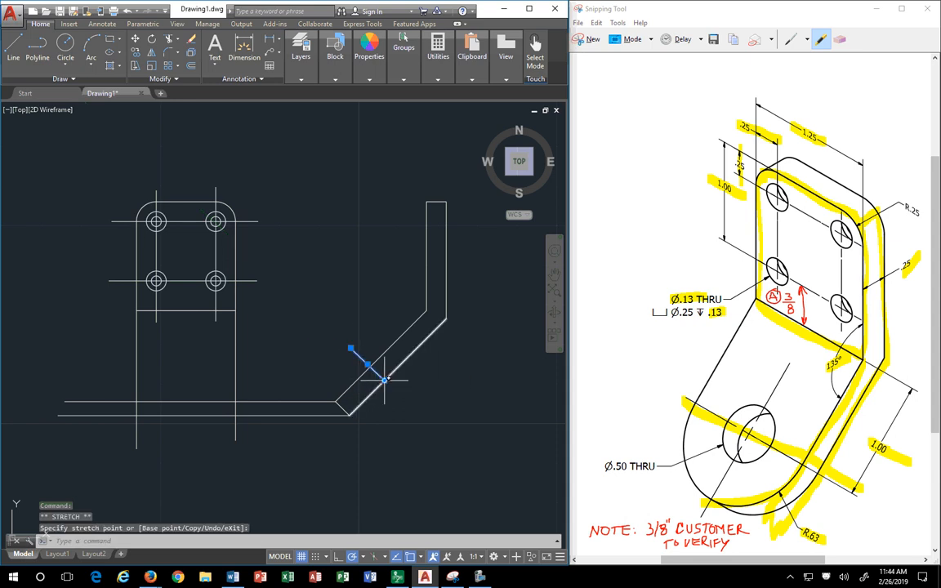
{"action": "left_click", "coordinate": [384, 381]}
{"action": "key", "text": "Escape"}
{"action": "key", "text": "Escape"}
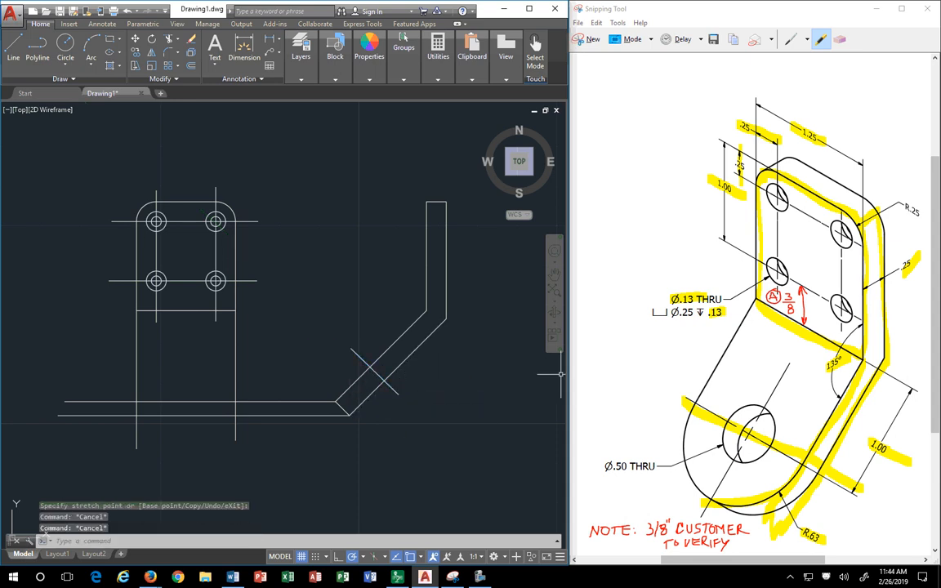
- Offset the hole's centerline by .25 to each side to create the hole's edges in the side profile
{"action": "key", "text": "Return"}
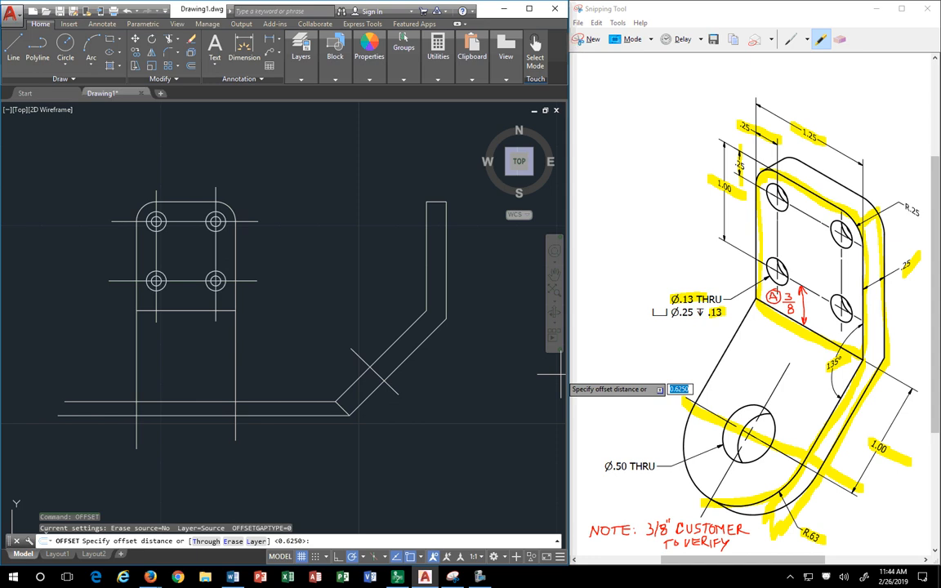
{"action": "type", "text": ".25"}
{"action": "key", "text": "Return"}
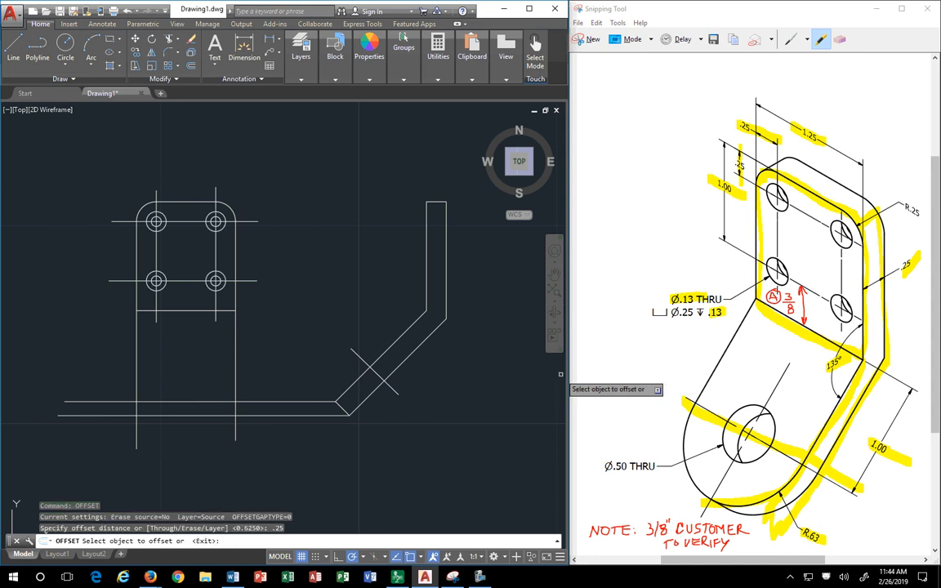
{"action": "left_click", "coordinate": [357, 358]}
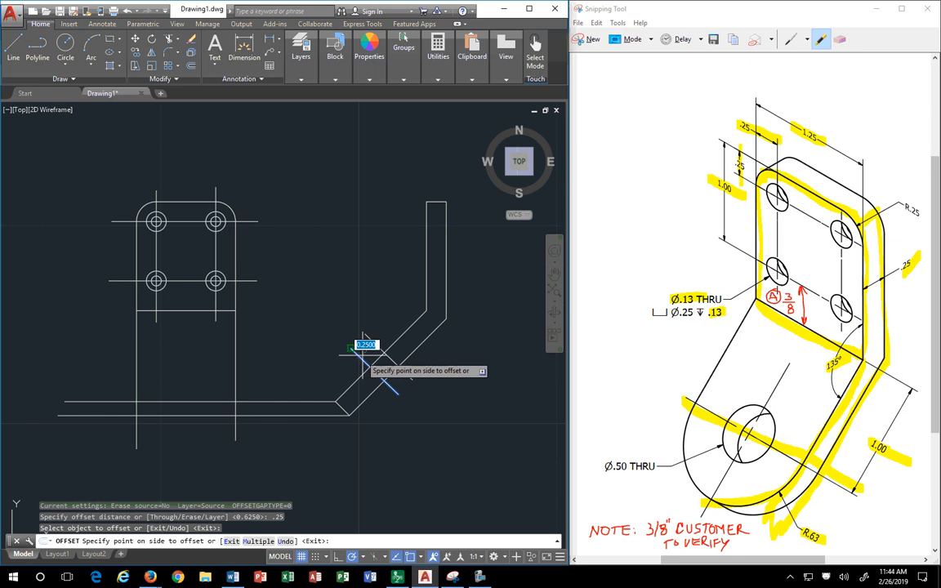
{"action": "left_click", "coordinate": [365, 352]}
{"action": "left_click", "coordinate": [360, 361]}
{"action": "left_click", "coordinate": [382, 387]}
{"action": "key", "text": "Escape"}
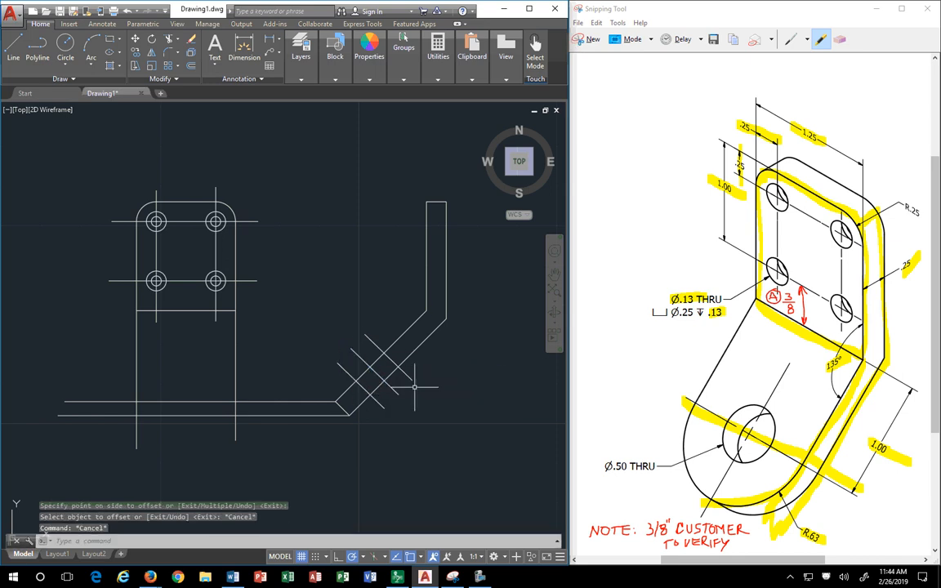
- Trim the overhanging ends of both hole edge lines to the faces of the angled leg, using the side profile as cutting edges
{"action": "type", "text": "trim"}
{"action": "key", "text": "Return"}
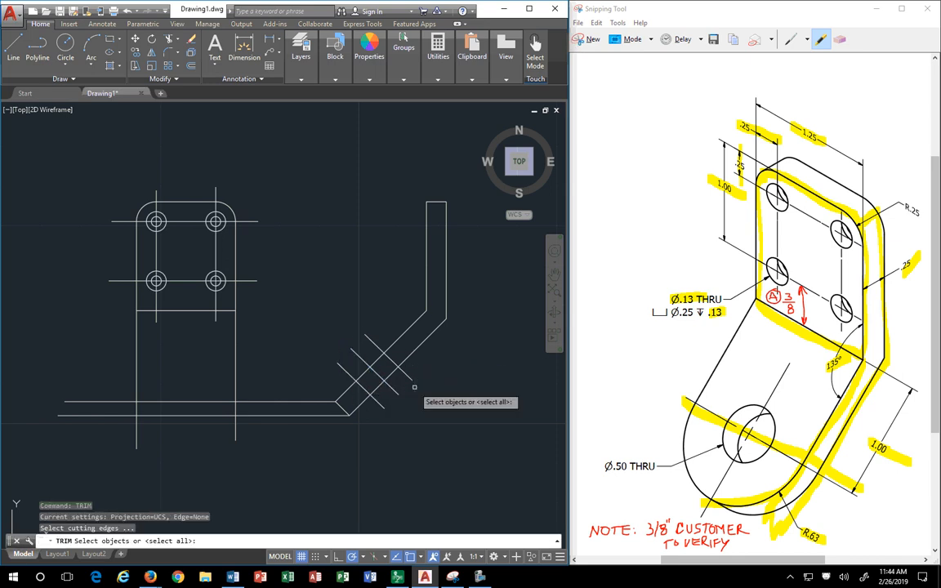
{"action": "left_click", "coordinate": [453, 426]}
{"action": "left_click", "coordinate": [286, 258]}
{"action": "key", "text": "Return"}
{"action": "left_click", "coordinate": [368, 340]}
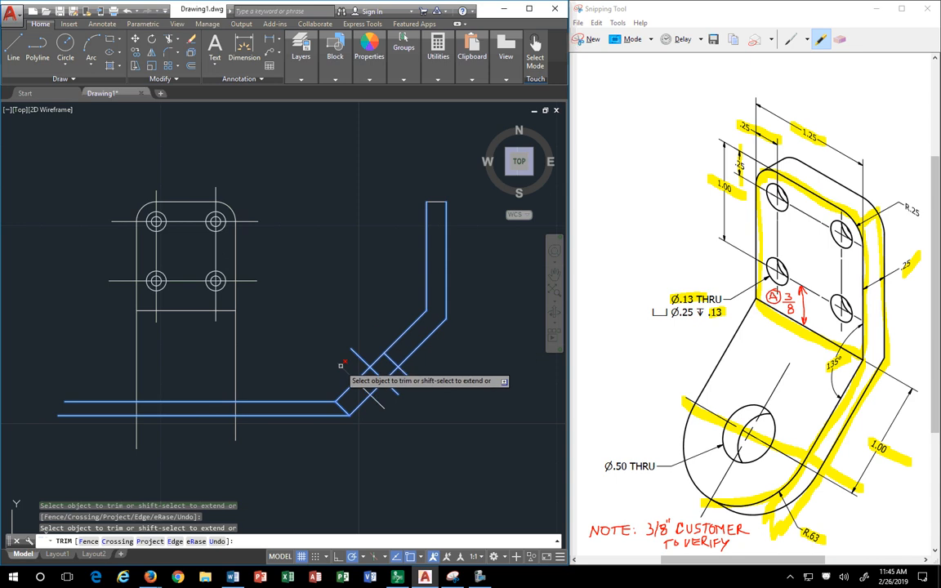
{"action": "left_click", "coordinate": [374, 398]}
{"action": "left_click", "coordinate": [406, 376]}
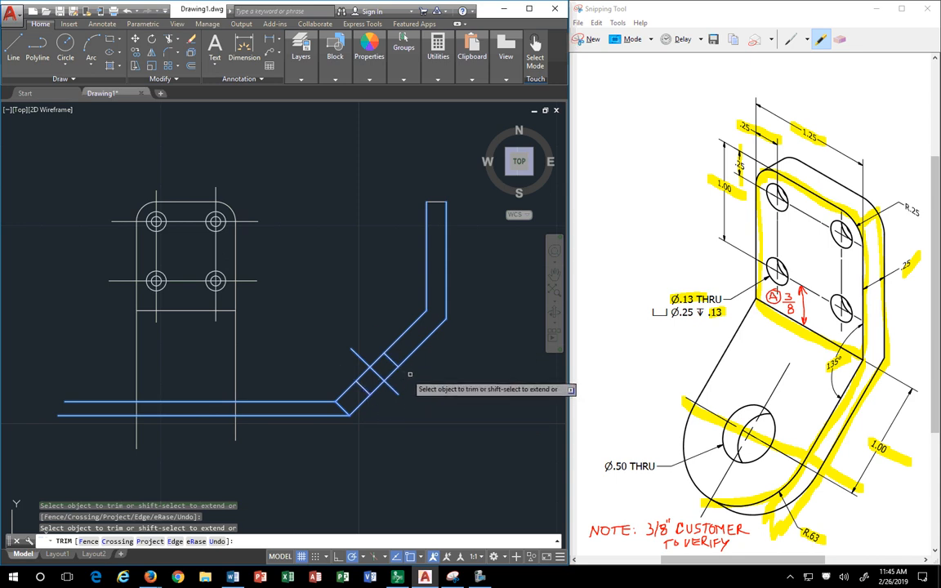
{"action": "key", "text": "Escape"}
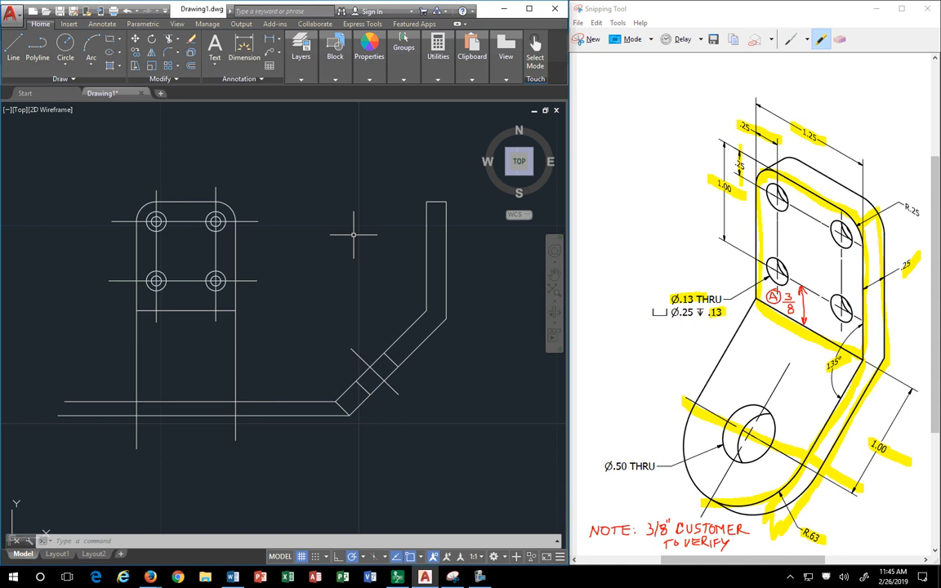
- Load the HIDDEN2 linetype from acad.lin into the drawing
{"action": "left_click", "coordinate": [370, 80]}
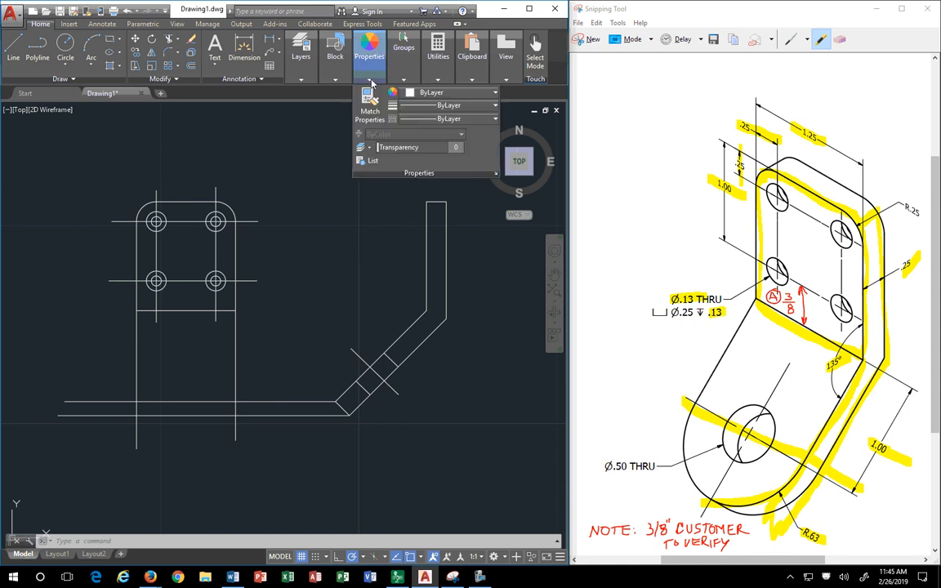
{"action": "left_click", "coordinate": [444, 106]}
{"action": "left_click", "coordinate": [441, 119]}
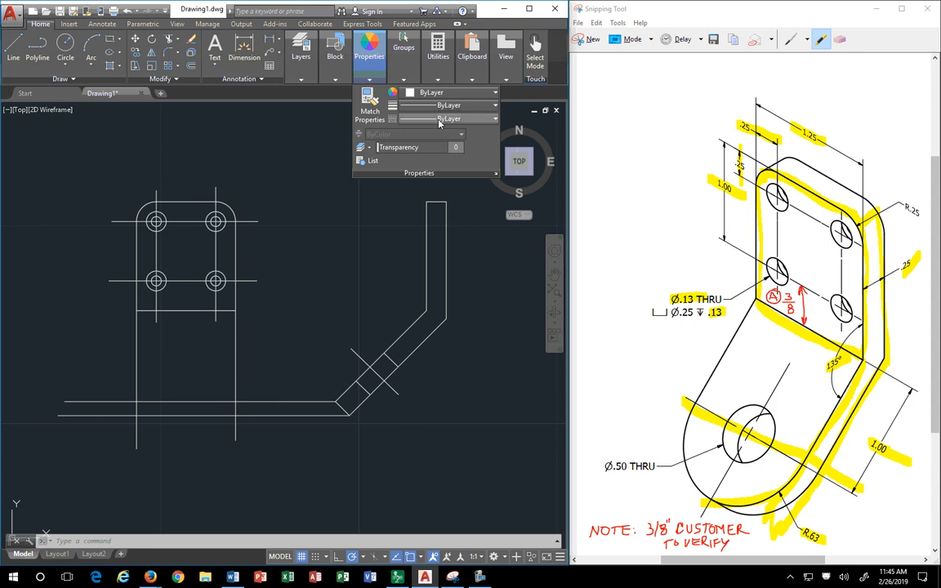
{"action": "left_click", "coordinate": [439, 121]}
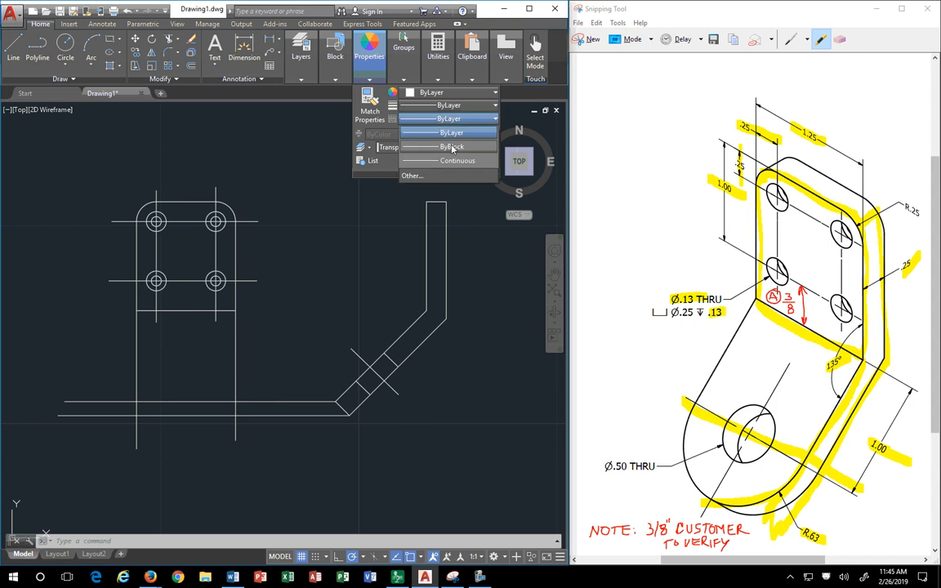
{"action": "left_click", "coordinate": [413, 176]}
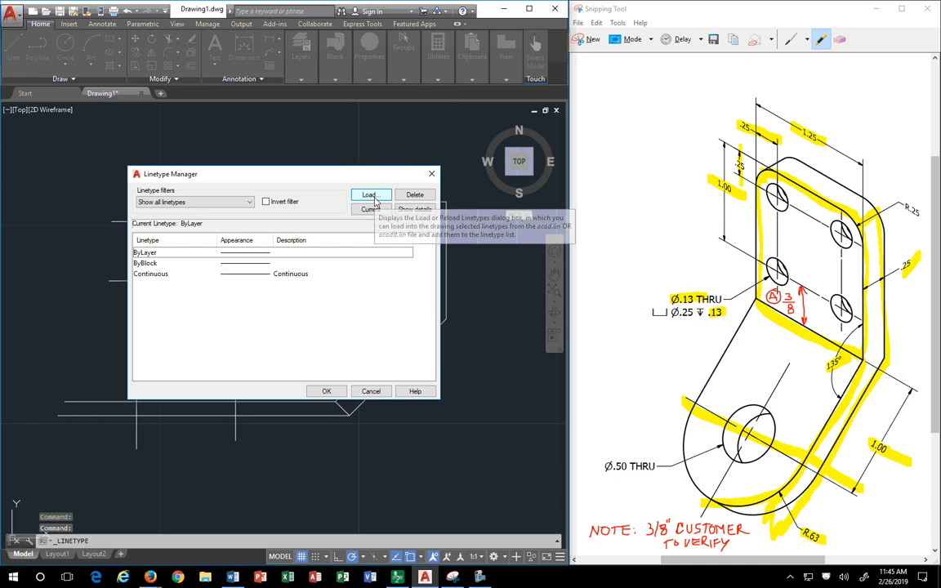
{"action": "left_click", "coordinate": [375, 199]}
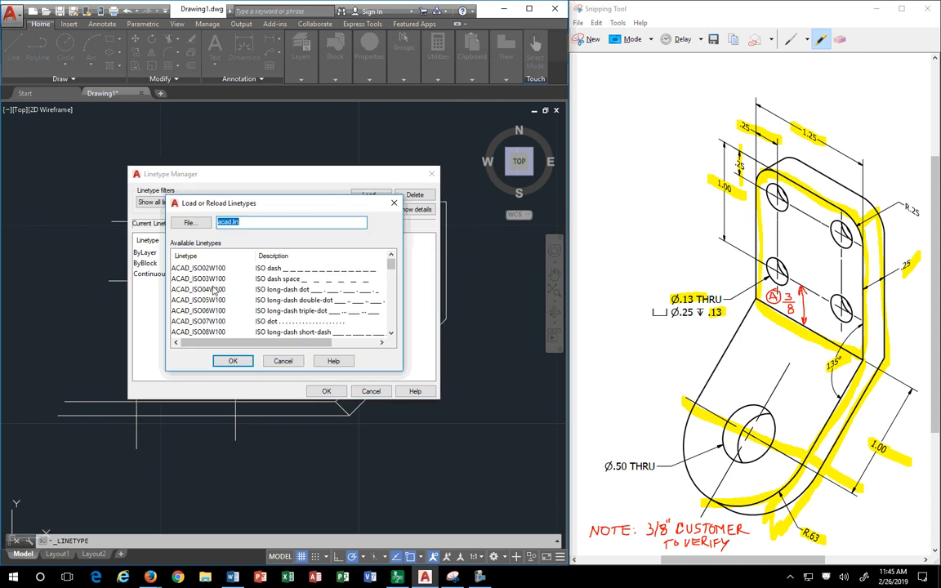
{"action": "left_click", "coordinate": [208, 291]}
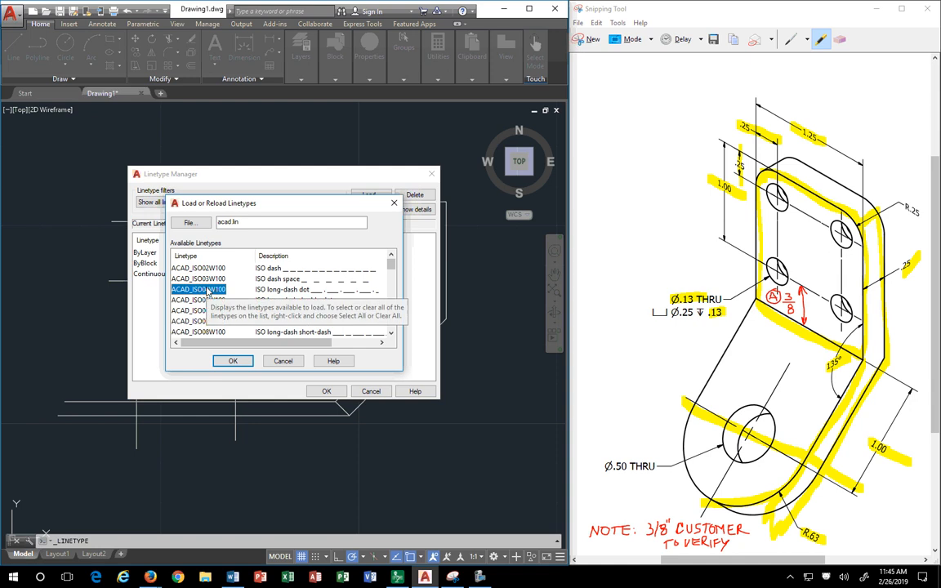
{"action": "key", "text": "h"}
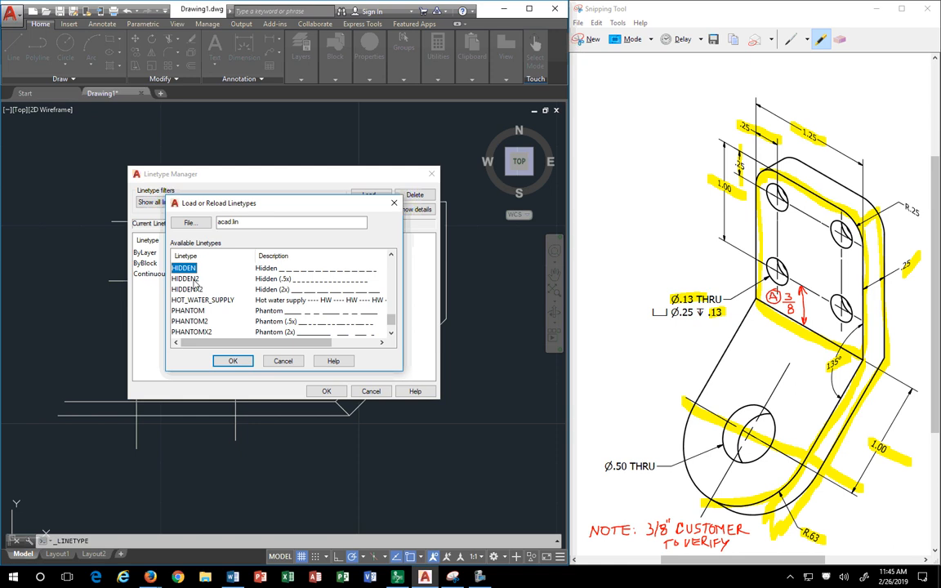
{"action": "left_click", "coordinate": [187, 279]}
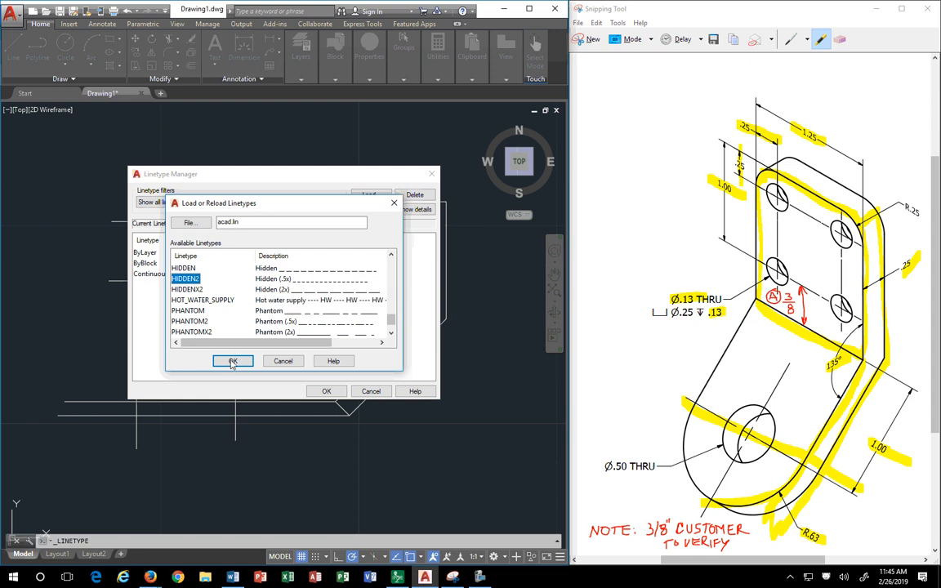
{"action": "left_click", "coordinate": [232, 362]}
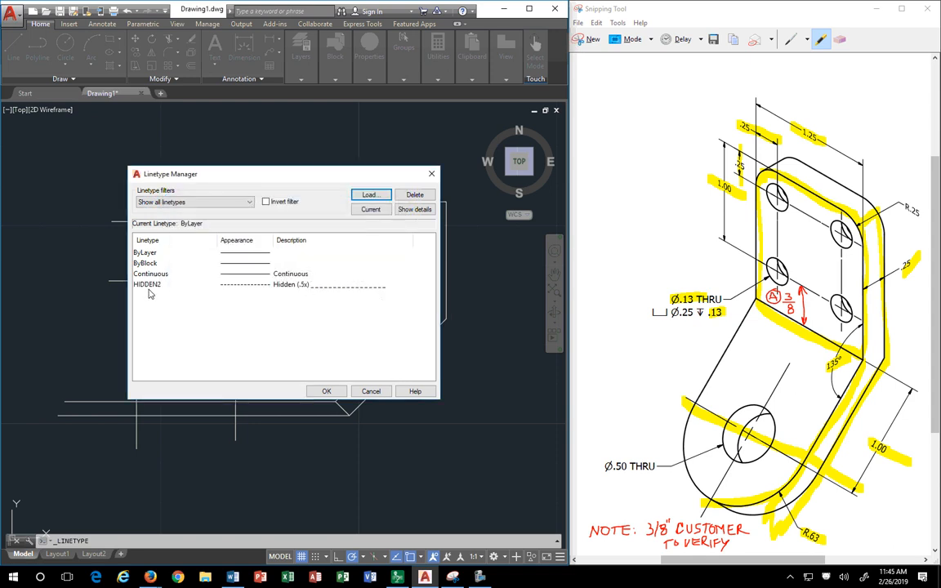
- Load the CENTER2 linetype from acad.lin into the drawing
{"action": "left_click", "coordinate": [370, 195]}
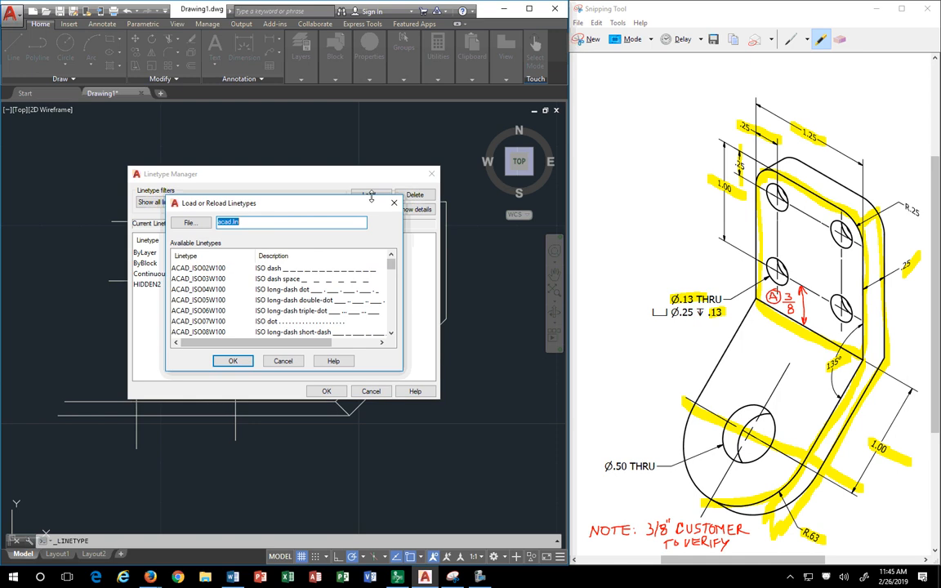
{"action": "left_click", "coordinate": [196, 311]}
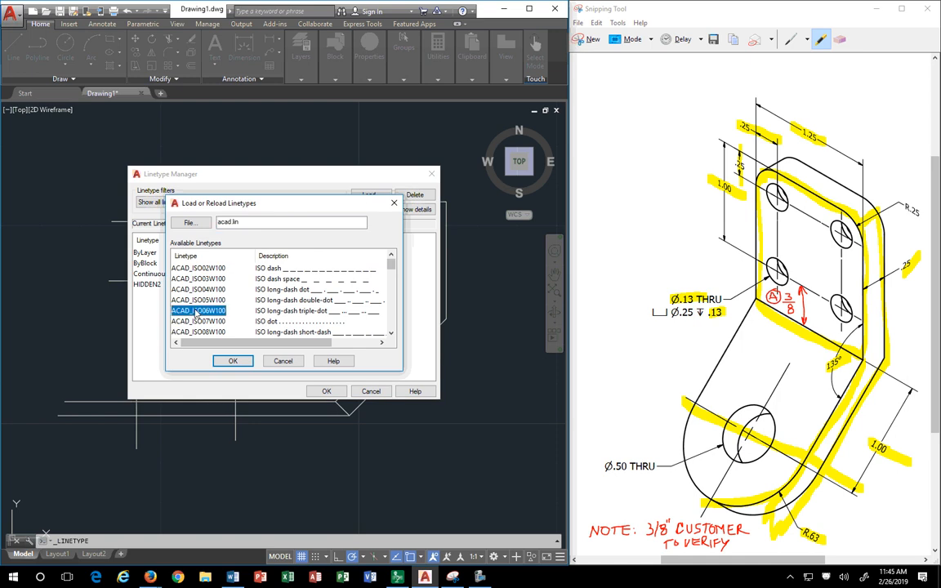
{"action": "key", "text": "c"}
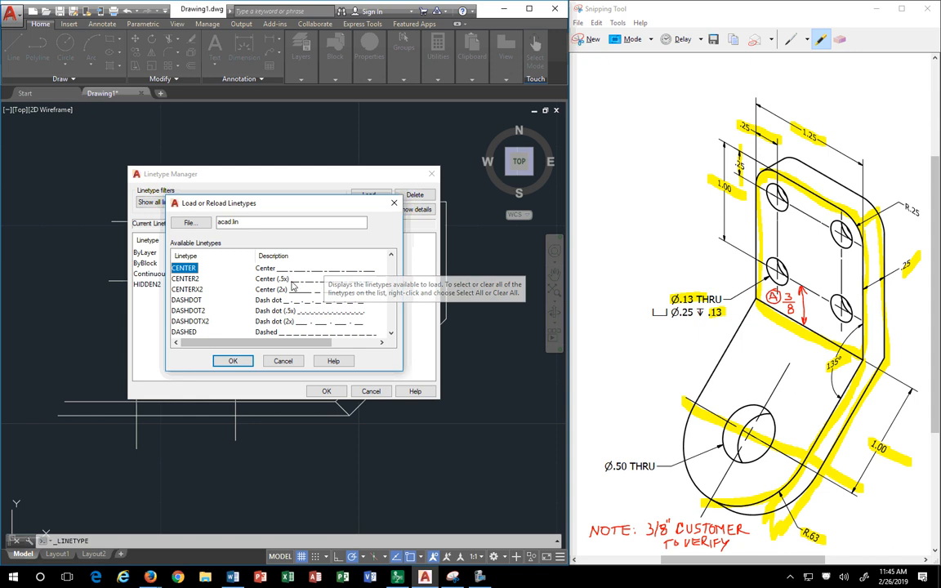
{"action": "left_click", "coordinate": [286, 280]}
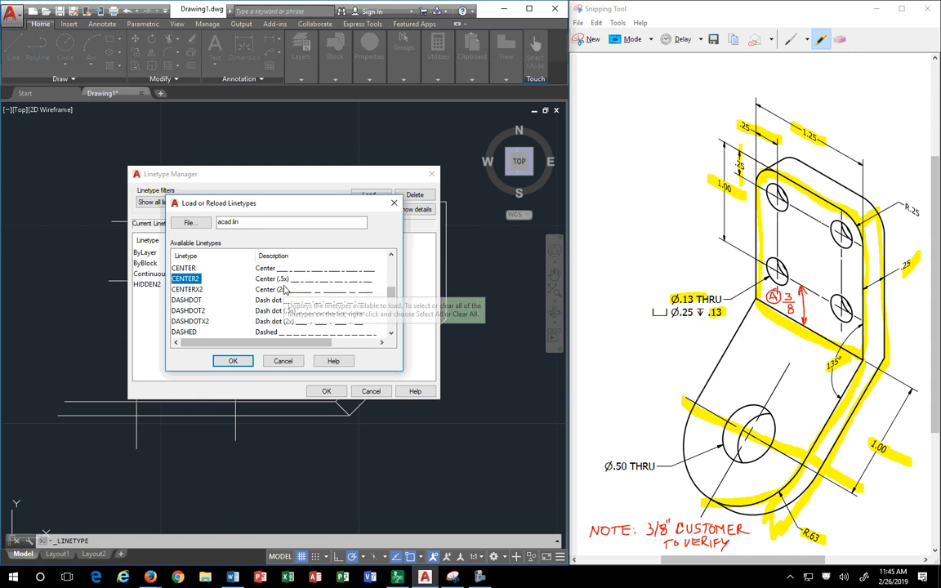
{"action": "left_click", "coordinate": [233, 361]}
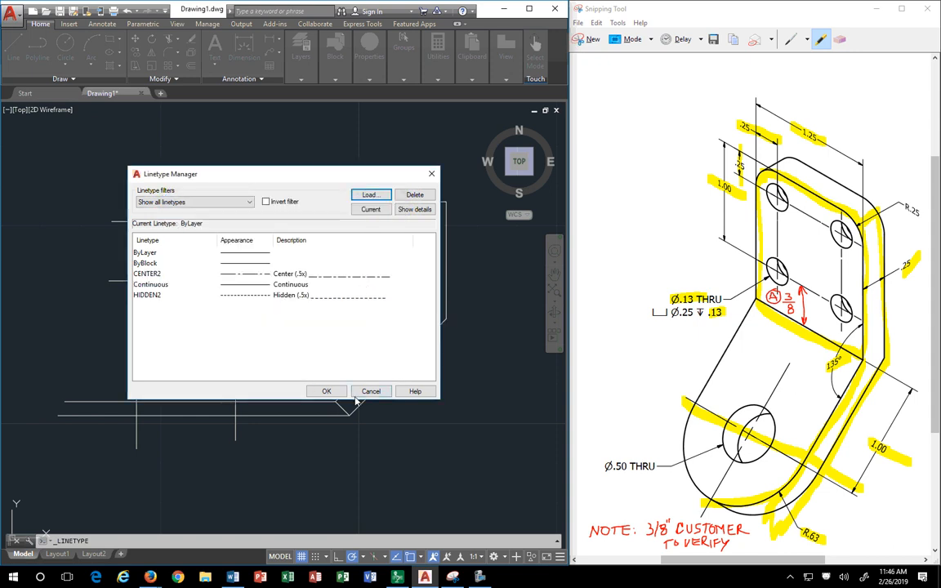
{"action": "left_click", "coordinate": [335, 393]}
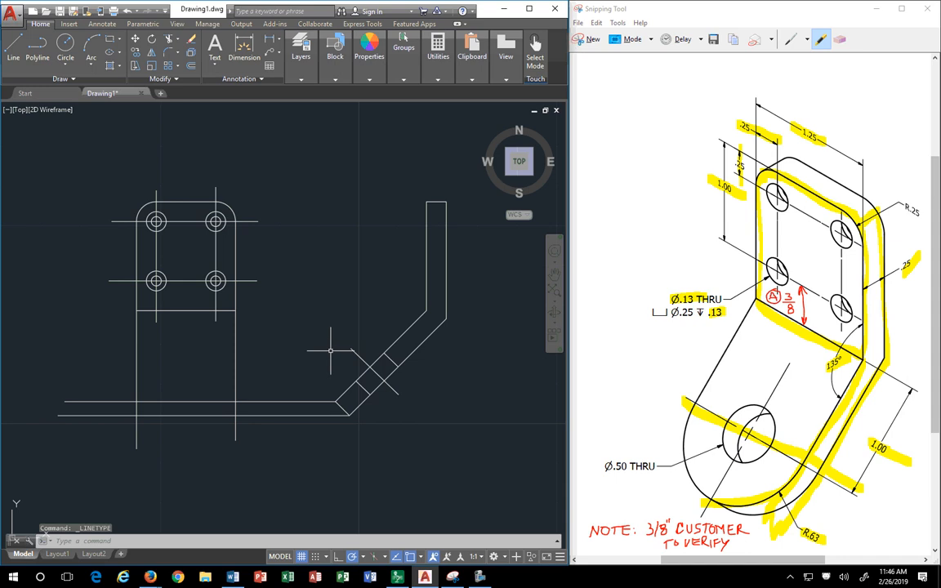
- Assign the CENTER2 linetype to the hole's centerline in the angled leg of the side profile
{"action": "left_click", "coordinate": [369, 372]}
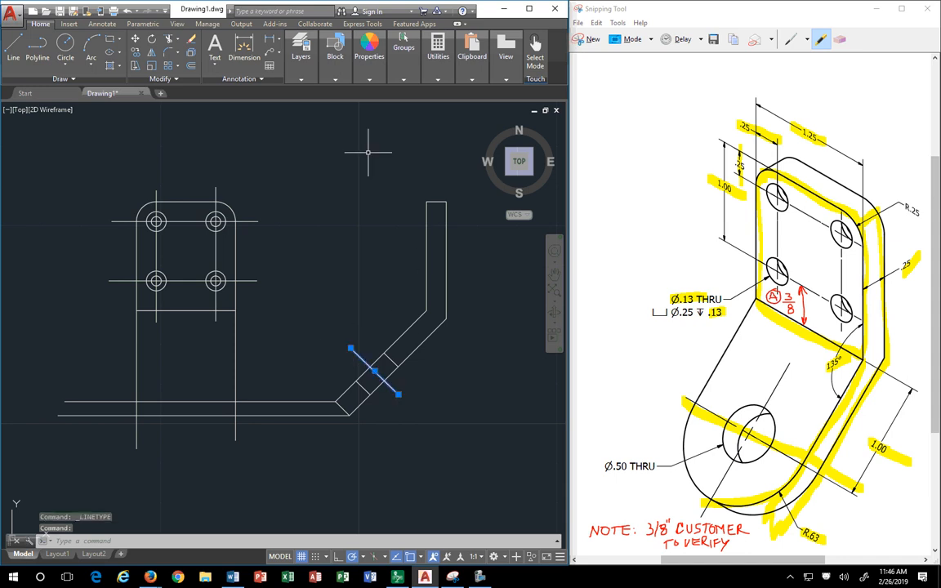
{"action": "left_click", "coordinate": [369, 78]}
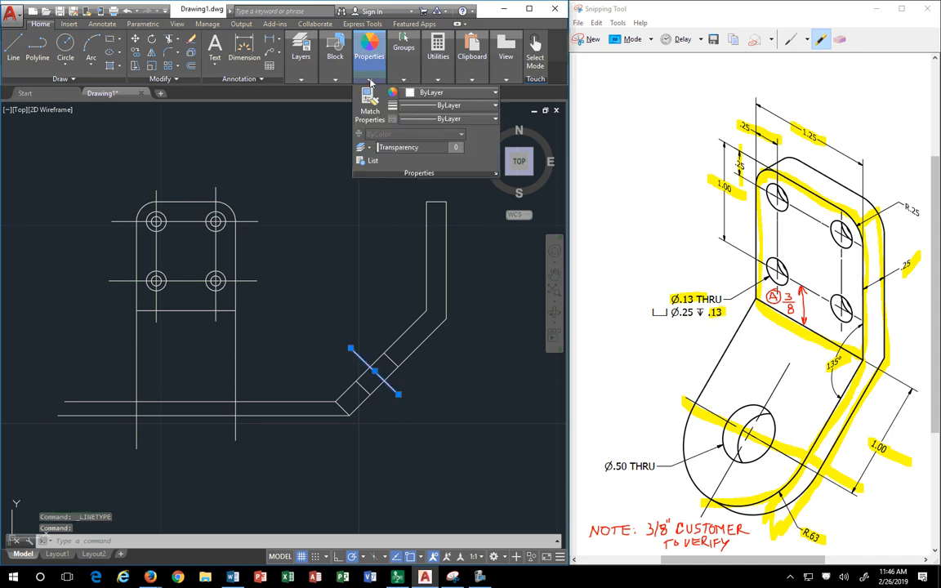
{"action": "left_click", "coordinate": [458, 120]}
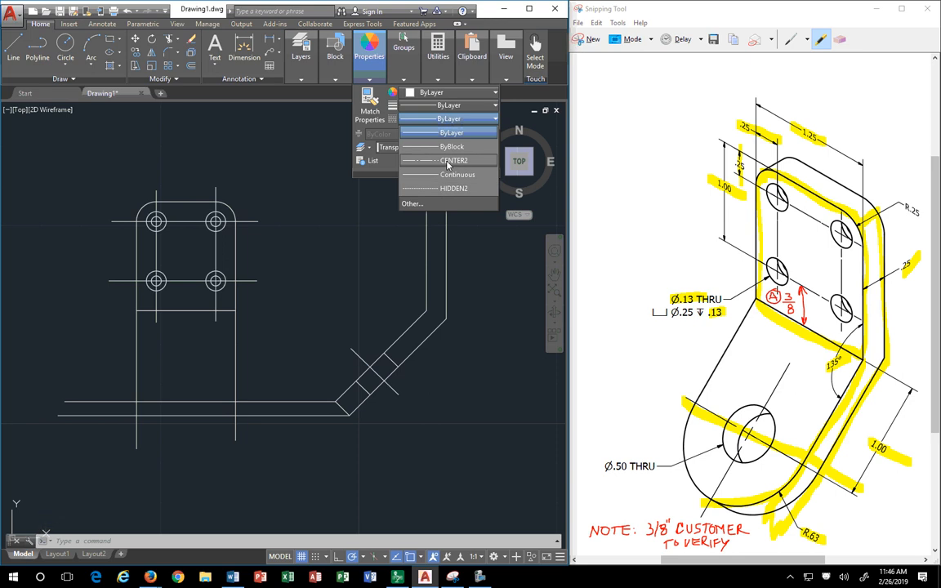
{"action": "left_click", "coordinate": [448, 161]}
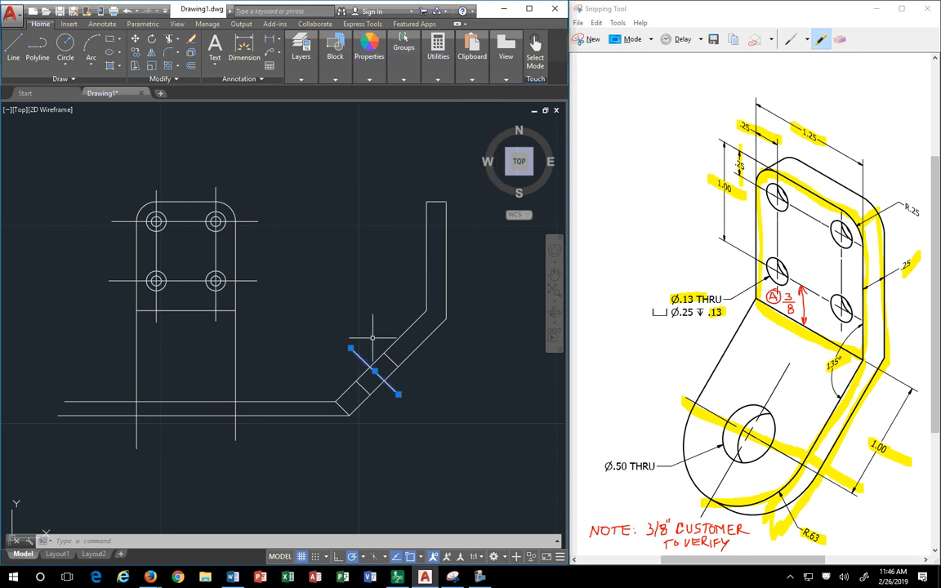
{"action": "key", "text": "Escape"}
{"action": "key", "text": "Escape"}
- Stretch the lower end of the hole's centerline farther past the lower face of the angled leg, and pull it partly back
{"action": "left_click", "coordinate": [381, 378]}
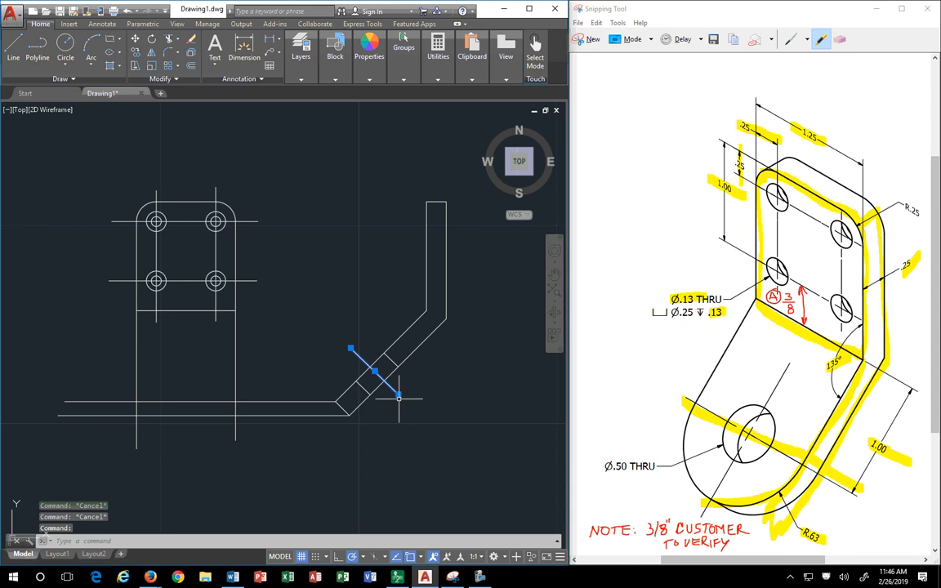
{"action": "left_click", "coordinate": [398, 395]}
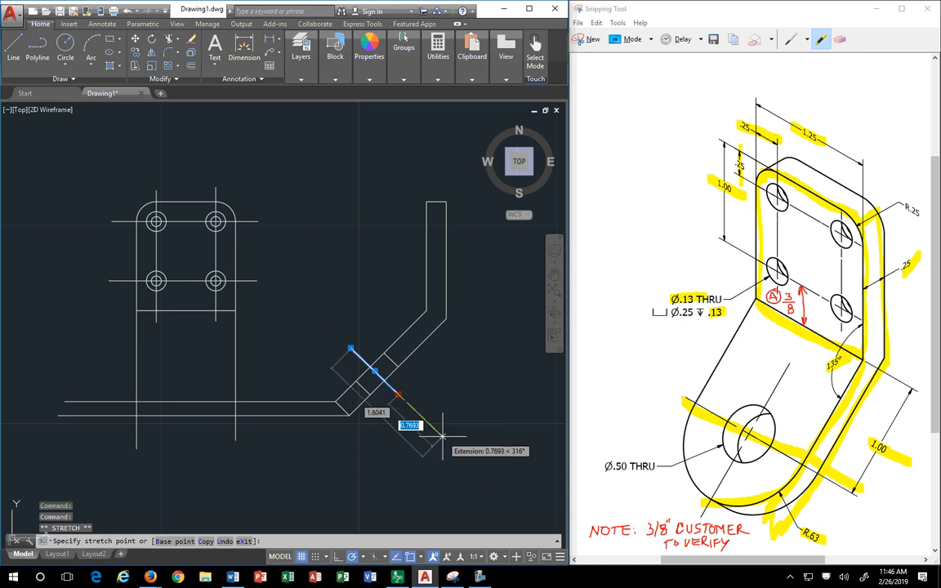
{"action": "key", "text": "Escape"}
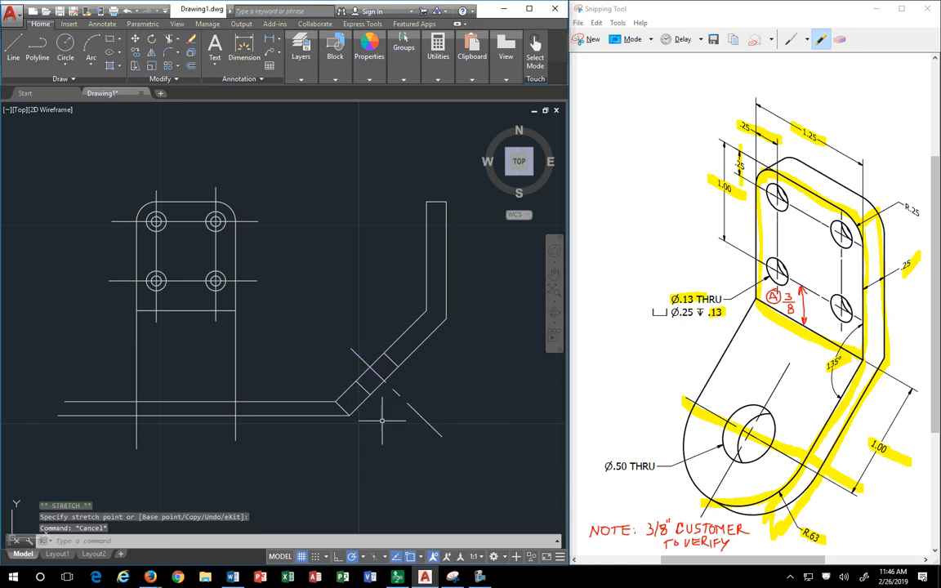
{"action": "left_click", "coordinate": [427, 423]}
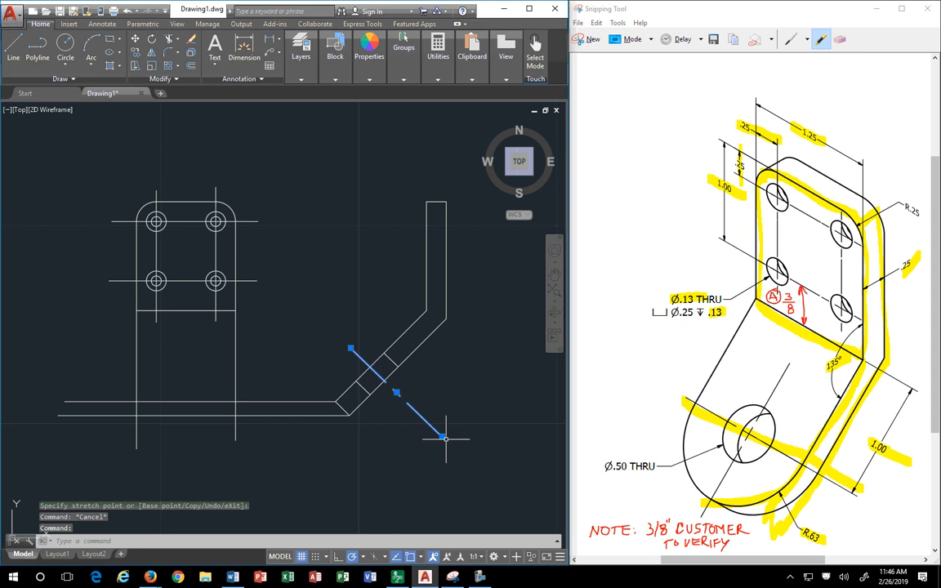
{"action": "left_click", "coordinate": [442, 436]}
{"action": "left_click", "coordinate": [415, 408]}
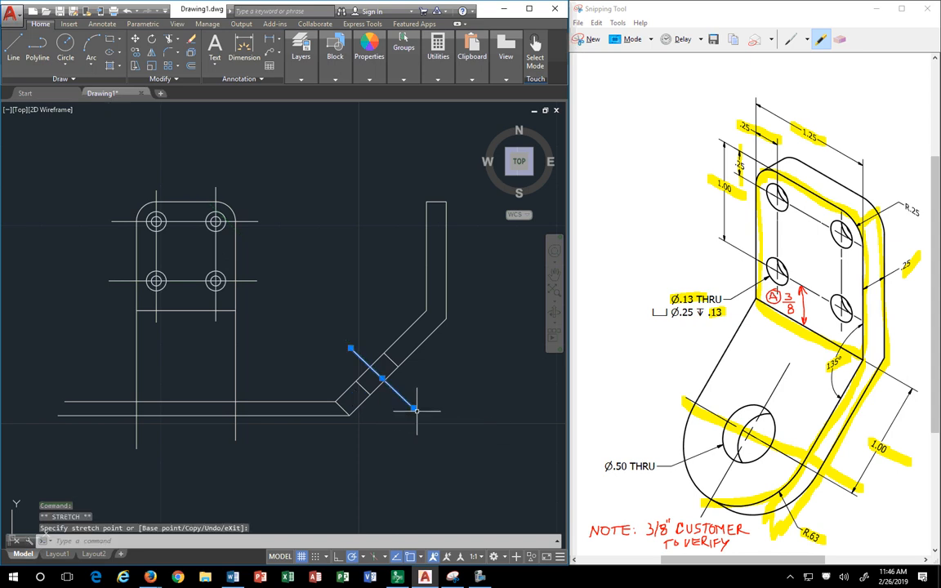
{"action": "key", "text": "Escape"}
- Try a global linetype scale factor of .5 and undo the change
{"action": "left_click", "coordinate": [425, 72]}
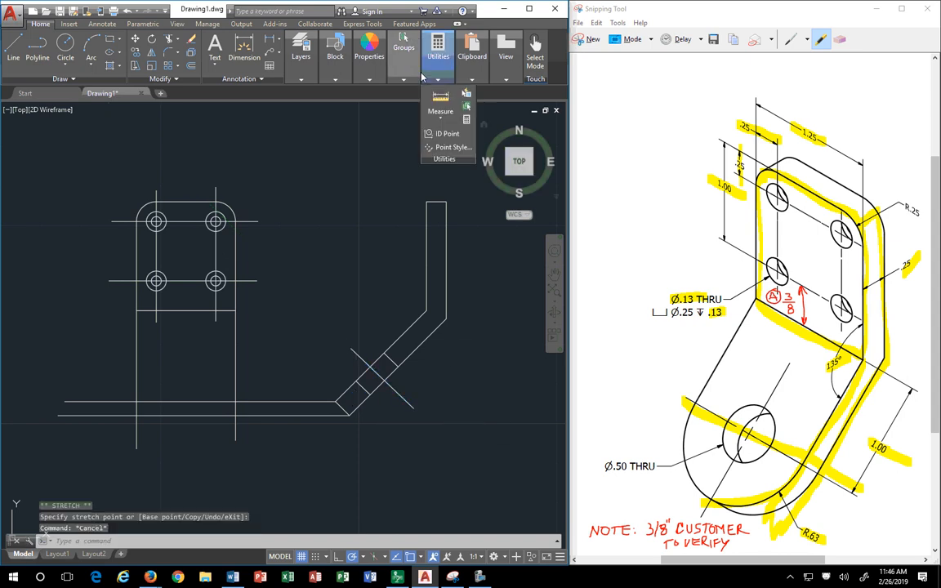
{"action": "left_click", "coordinate": [369, 58]}
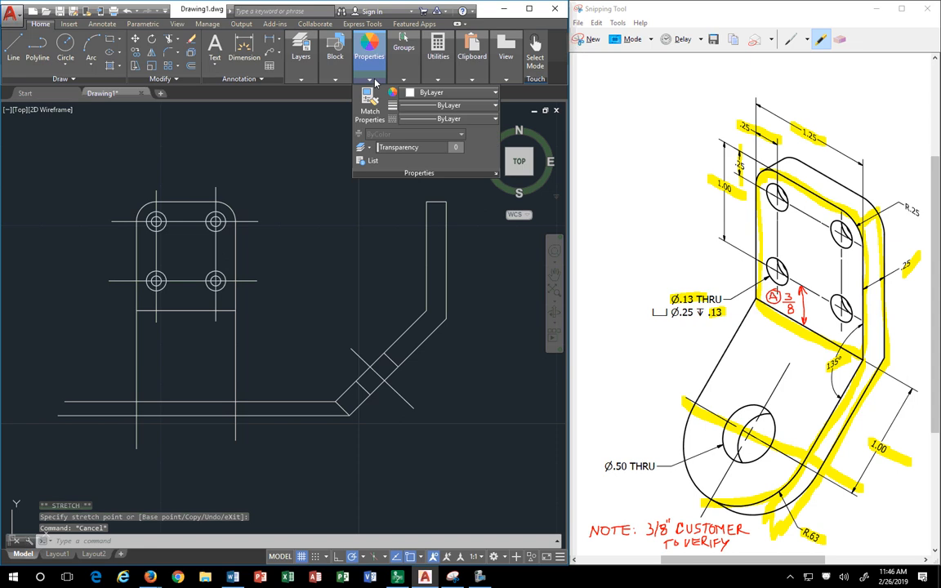
{"action": "left_click", "coordinate": [413, 119]}
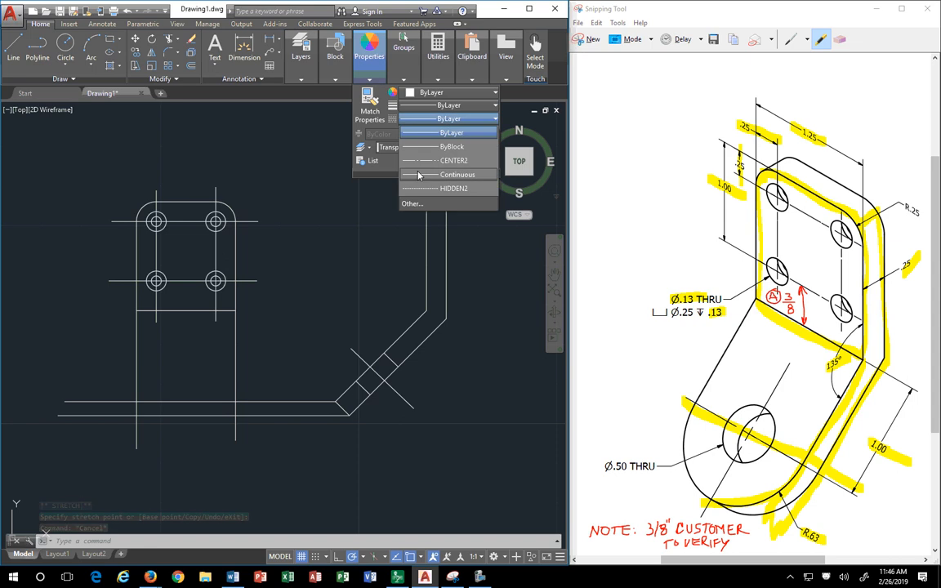
{"action": "left_click", "coordinate": [412, 203]}
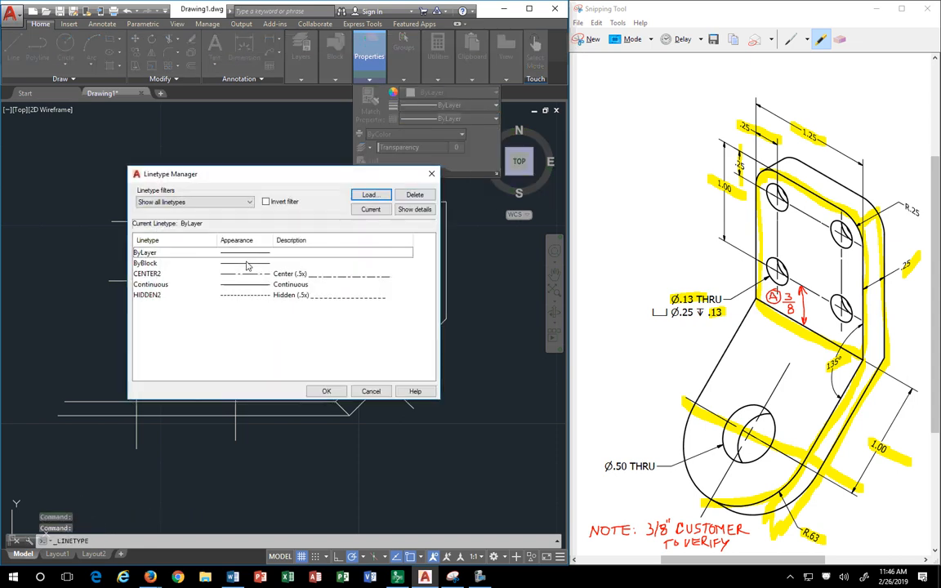
{"action": "left_click_drag", "start_coordinate": [333, 176], "coordinate": [265, 79]}
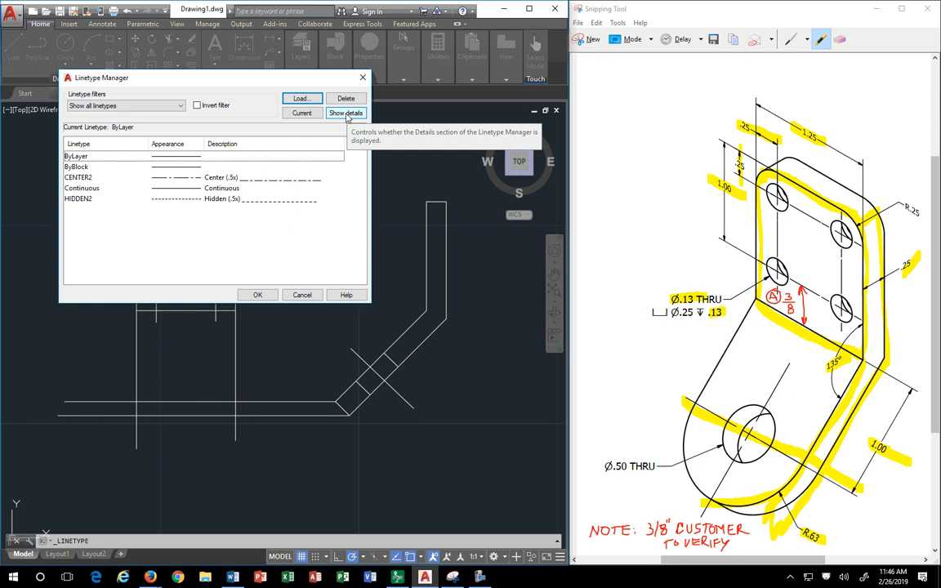
{"action": "left_click", "coordinate": [347, 114]}
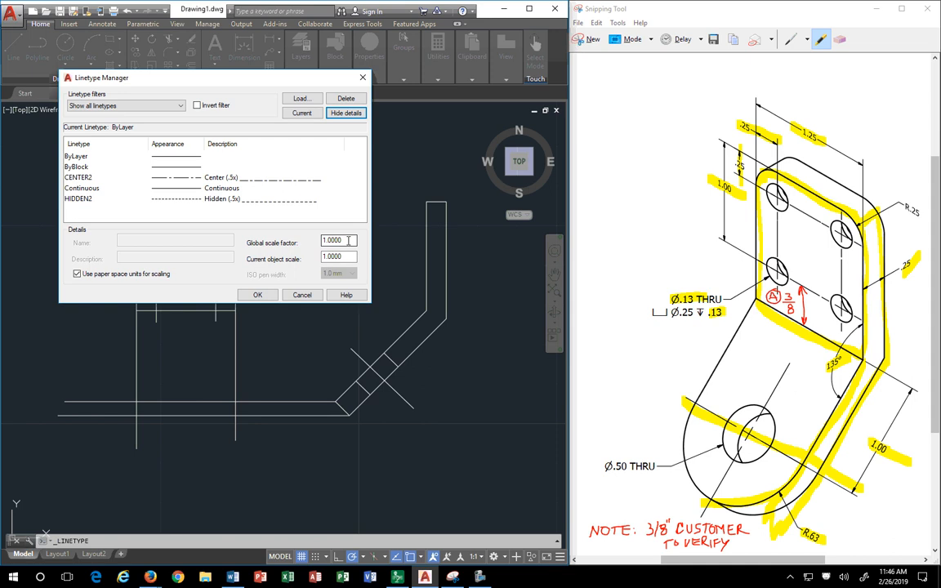
{"action": "double_click", "coordinate": [348, 240]}
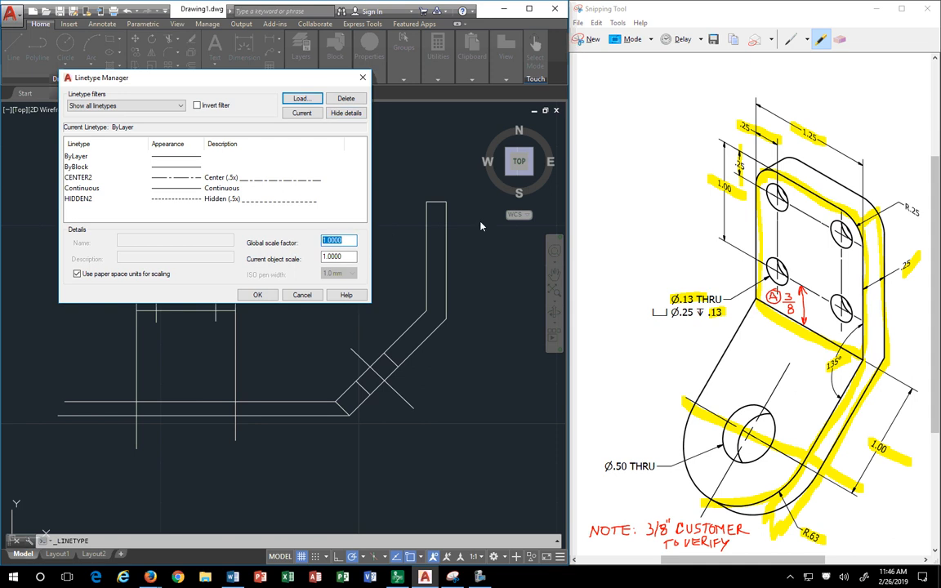
{"action": "type", "text": "."}
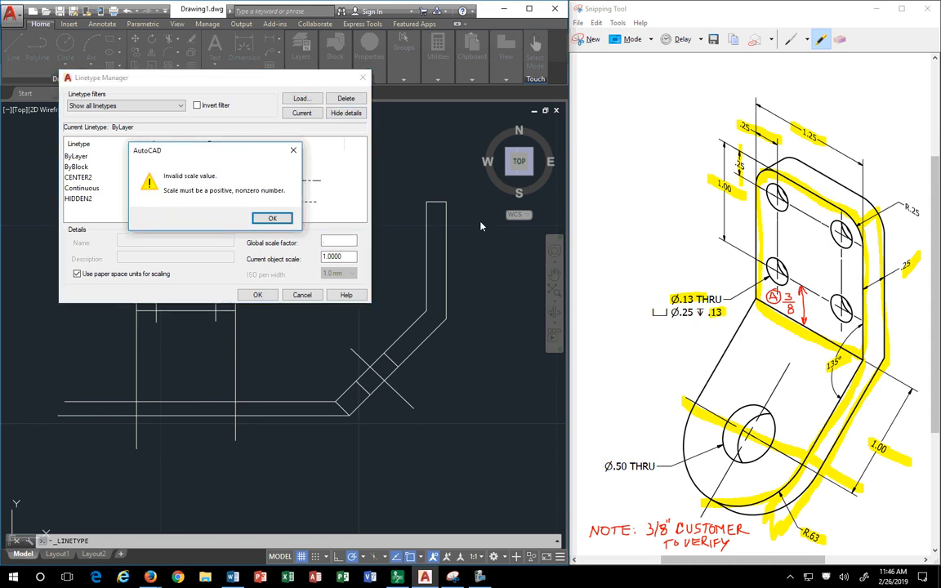
{"action": "left_click", "coordinate": [273, 220]}
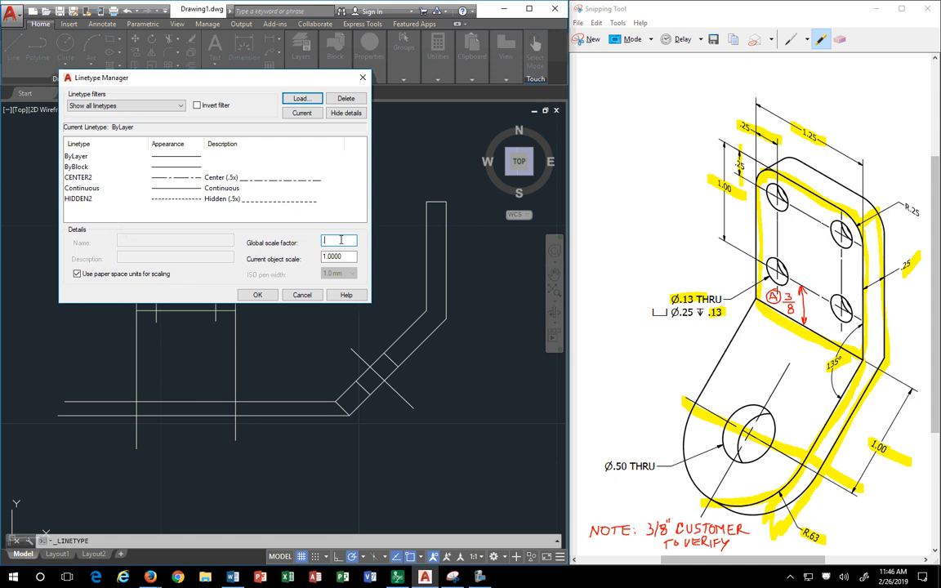
{"action": "type", "text": "5"}
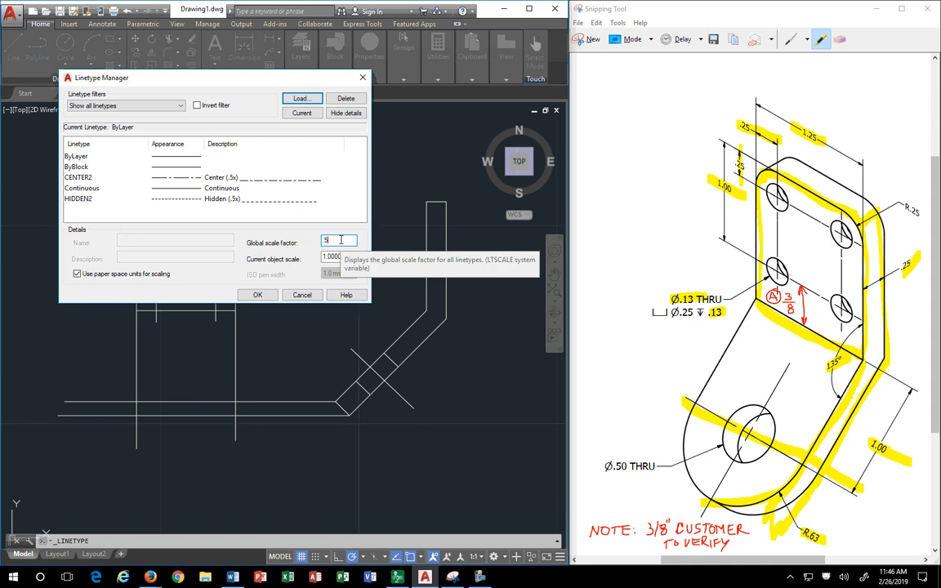
{"action": "left_click", "coordinate": [257, 295]}
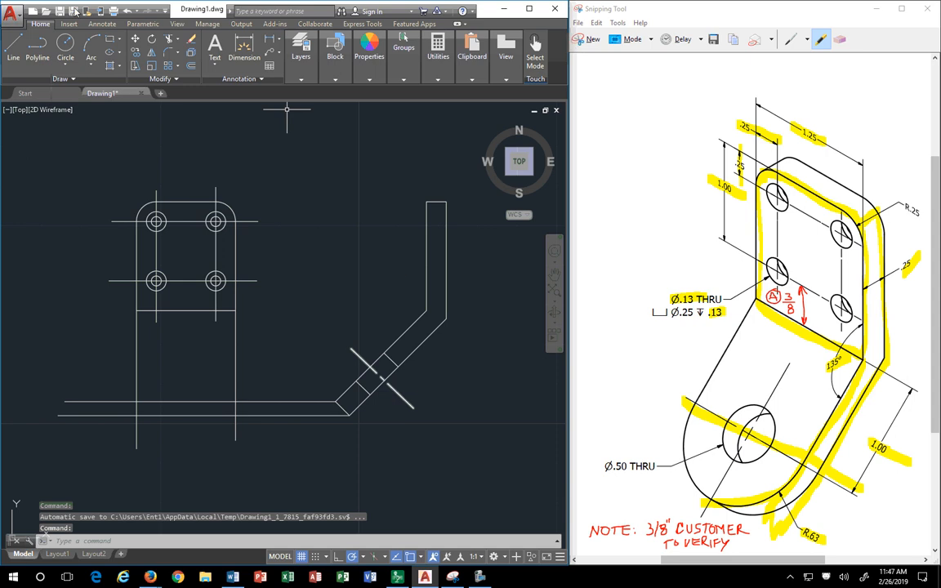
{"action": "left_click", "coordinate": [125, 10]}
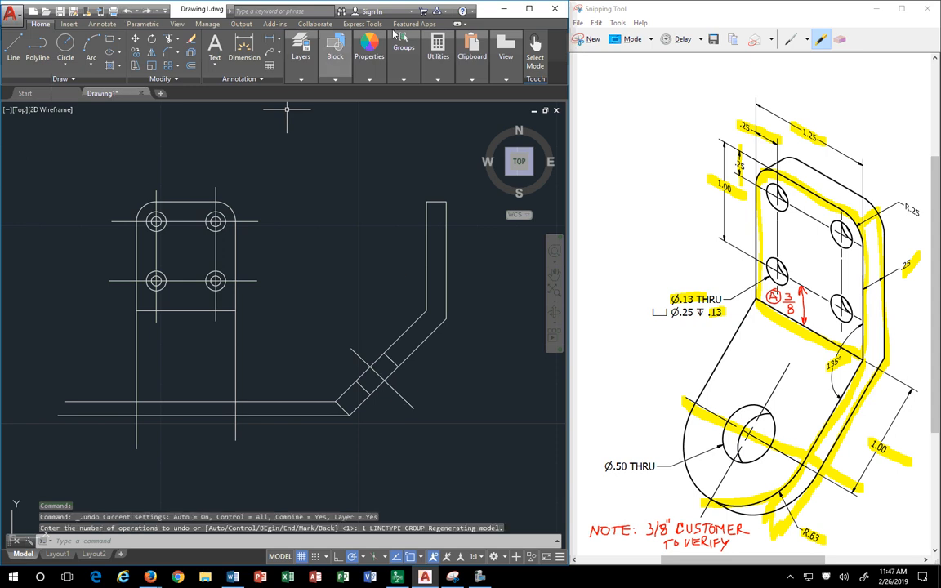
{"action": "left_click", "coordinate": [372, 79]}
{"action": "left_click", "coordinate": [414, 413]}
{"action": "left_click", "coordinate": [408, 404]}
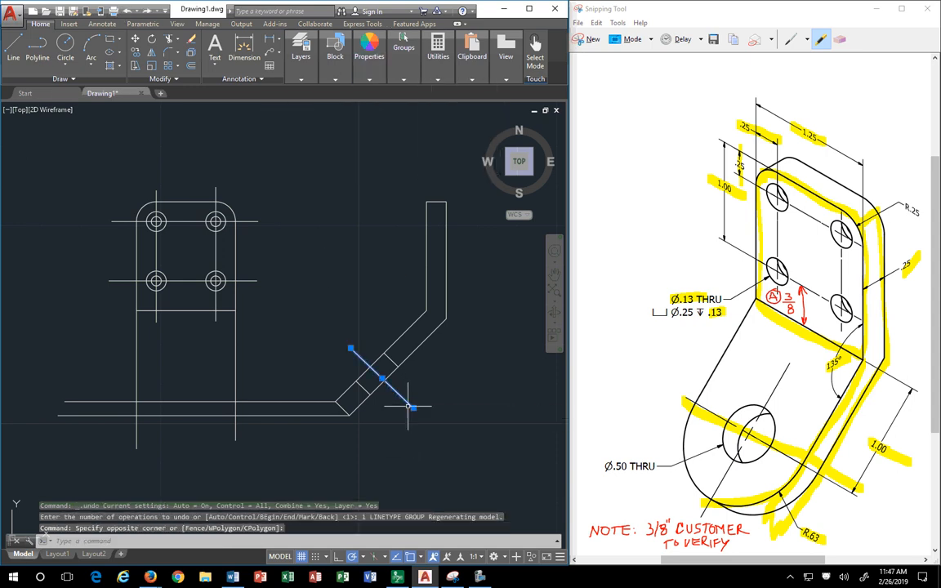
{"action": "left_click", "coordinate": [414, 408]}
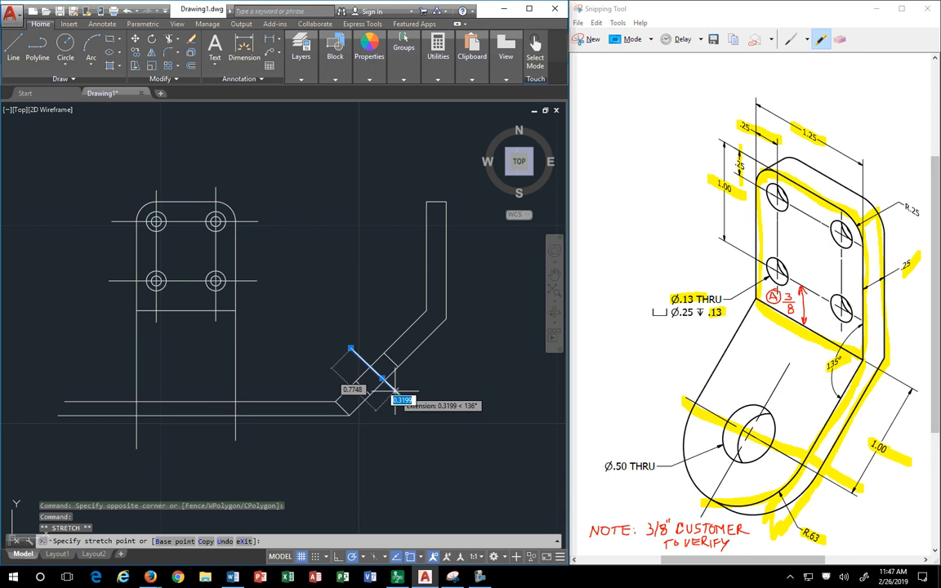
{"action": "key", "text": "Escape"}
{"action": "scroll", "coordinate": [392, 390], "scroll_direction": "up", "scroll_amount": 5}
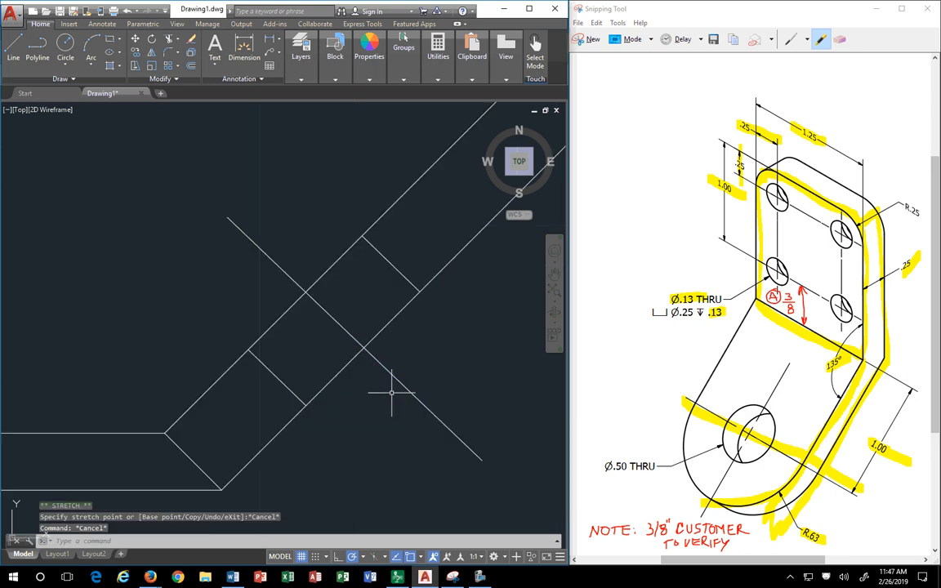
{"action": "left_click", "coordinate": [408, 389]}
{"action": "left_click", "coordinate": [481, 459]}
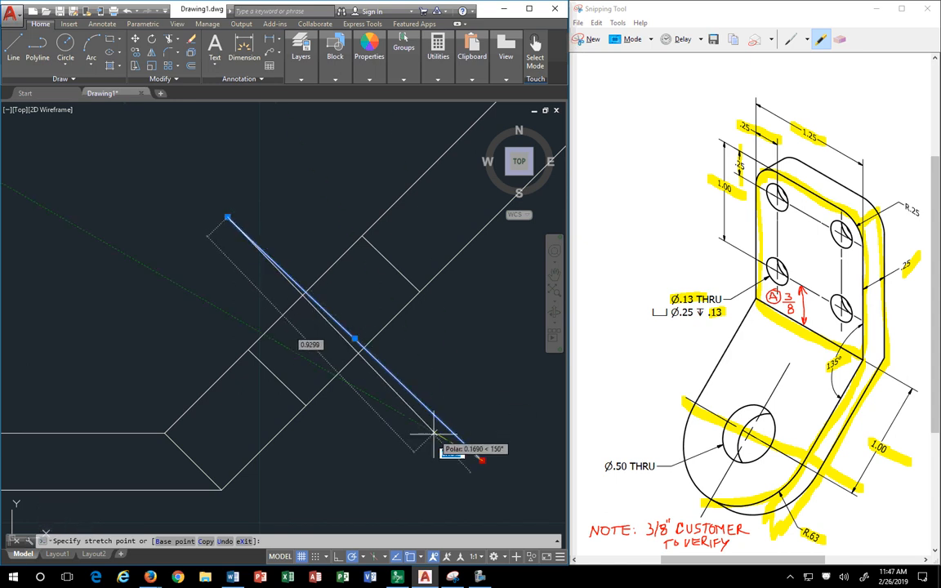
{"action": "key", "text": "Escape"}
{"action": "key", "text": "Escape"}
- Erase the hole's centerline that crosses the angled leg in the side profile
{"action": "left_click", "coordinate": [427, 400]}
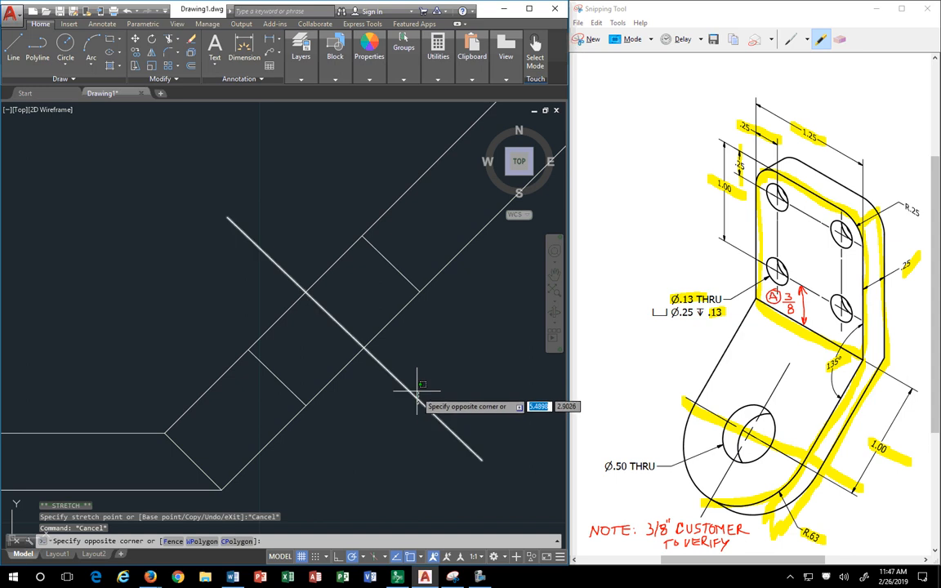
{"action": "left_click", "coordinate": [419, 400]}
{"action": "key", "text": "Delete"}
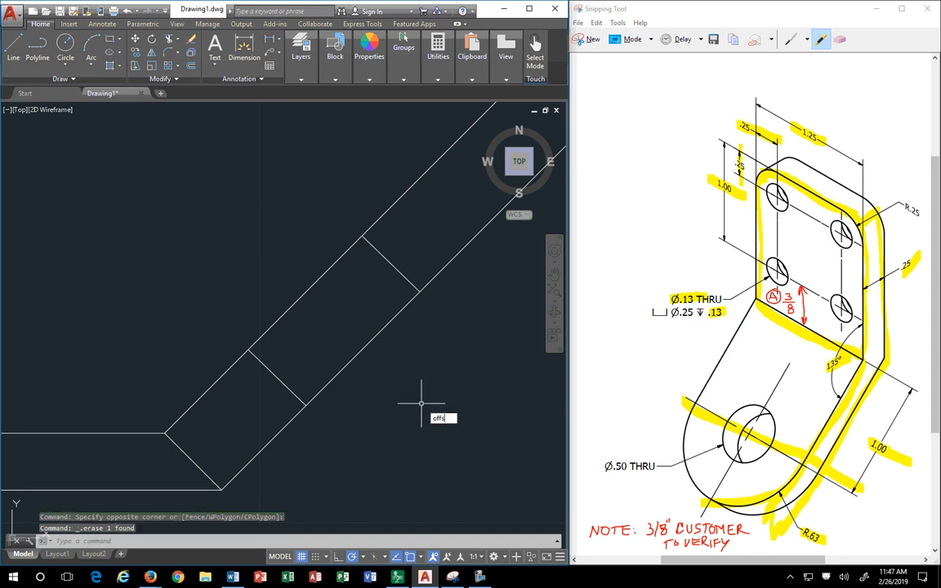
- Offset the line across the lower end of the angled leg by .625 up the leg to mark the hole's center
{"action": "type", "text": "offs"}
{"action": "key", "text": "Return"}
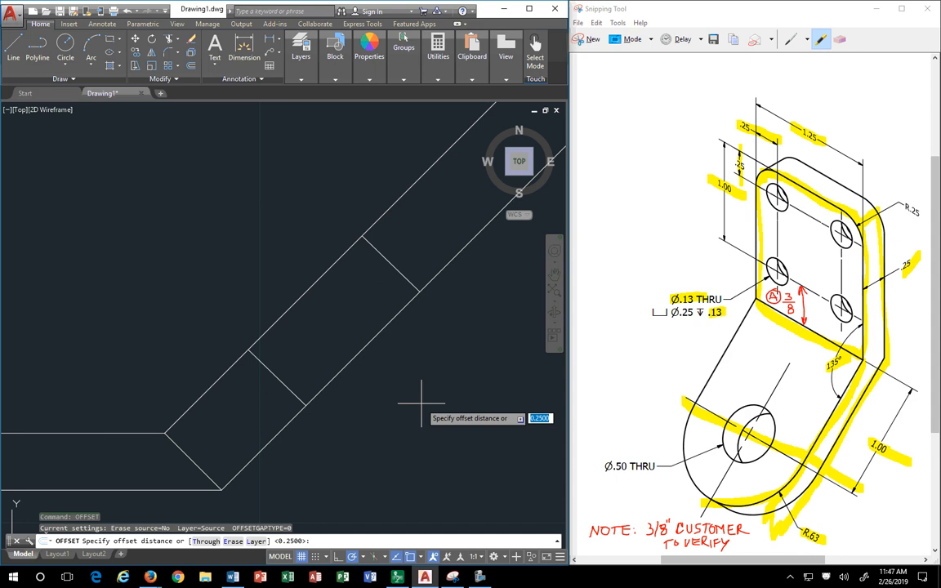
{"action": "type", "text": ".625"}
{"action": "key", "text": "Return"}
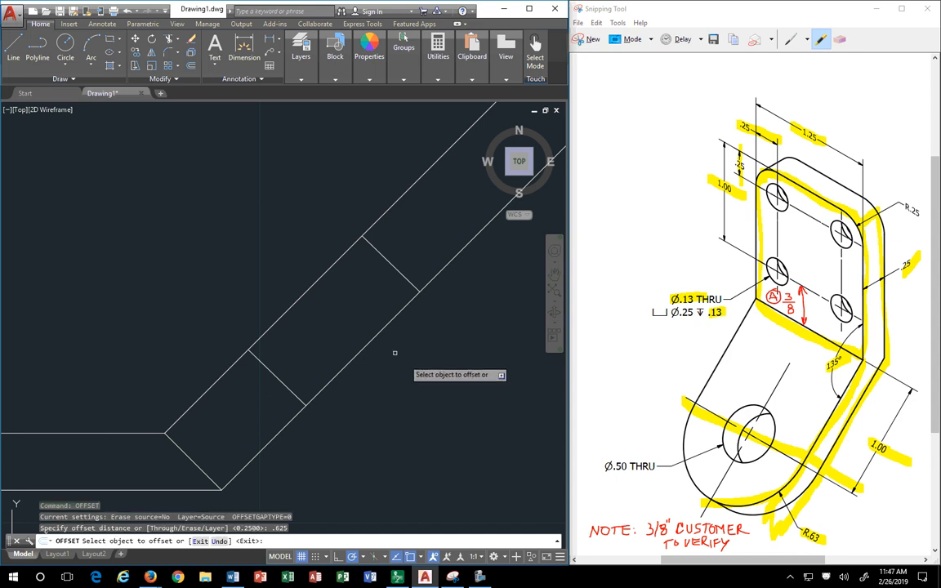
{"action": "left_click", "coordinate": [184, 448]}
{"action": "left_click", "coordinate": [310, 353]}
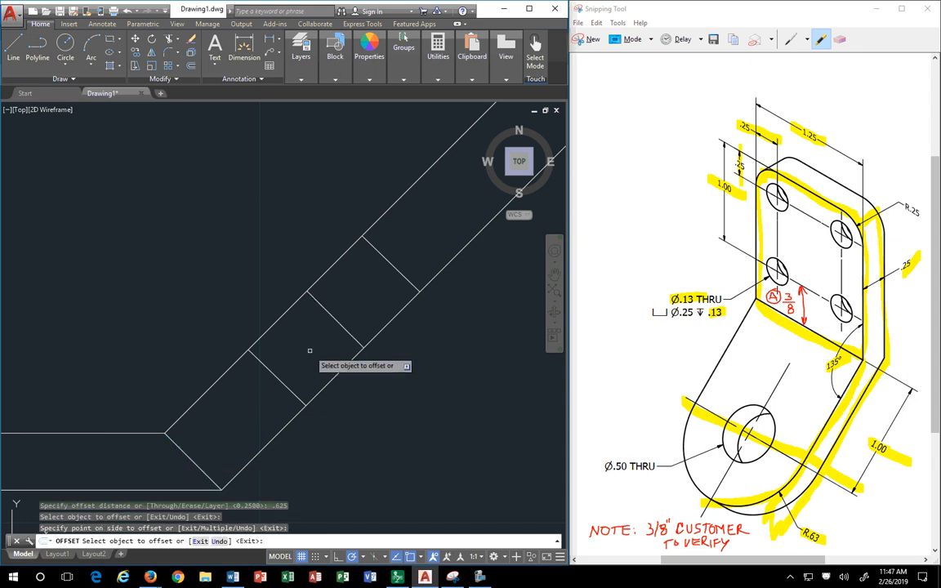
{"action": "key", "text": "Escape"}
- Stretch both ends of the hole's center line past the upper and lower faces of the angled leg
{"action": "left_click", "coordinate": [327, 309]}
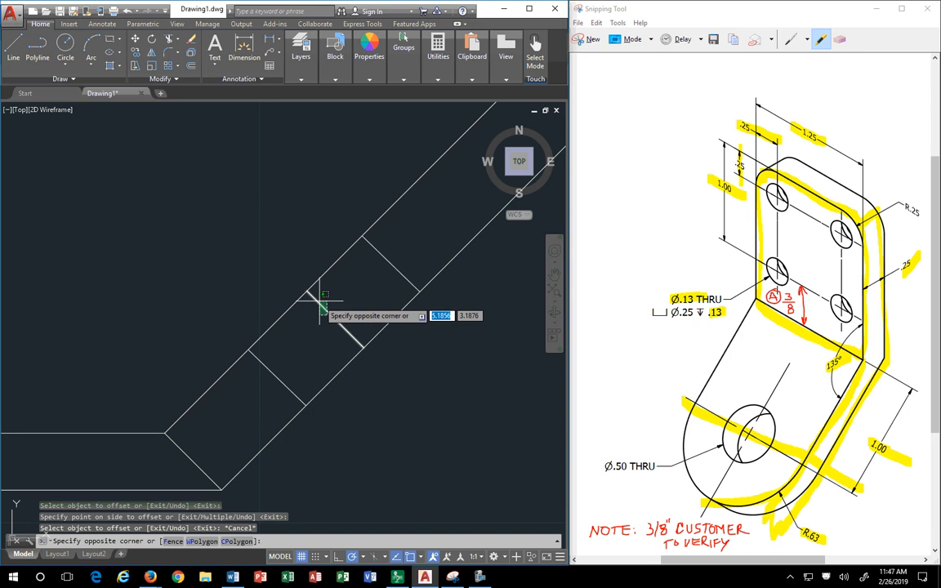
{"action": "left_click", "coordinate": [310, 284]}
{"action": "left_click", "coordinate": [306, 291]}
{"action": "left_click", "coordinate": [254, 238]}
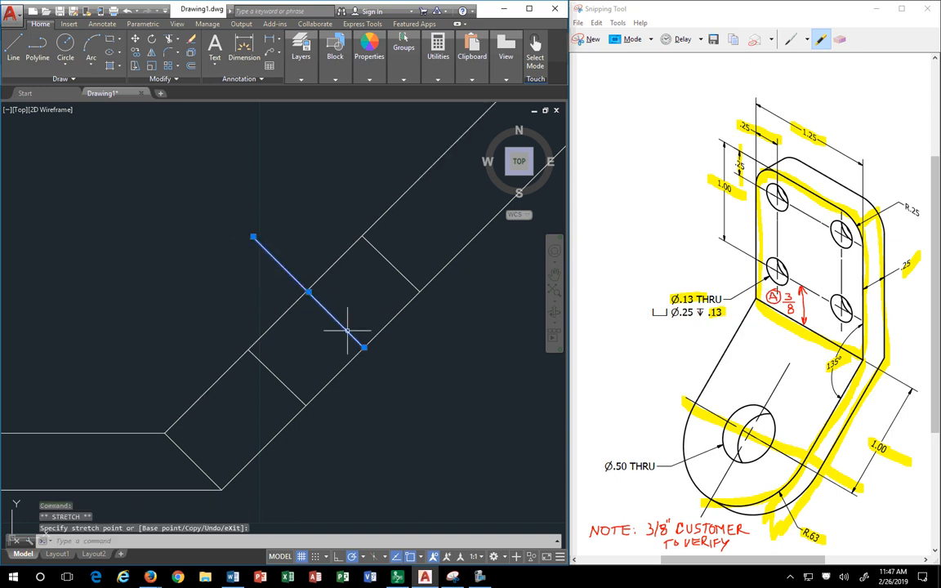
{"action": "left_click", "coordinate": [364, 347]}
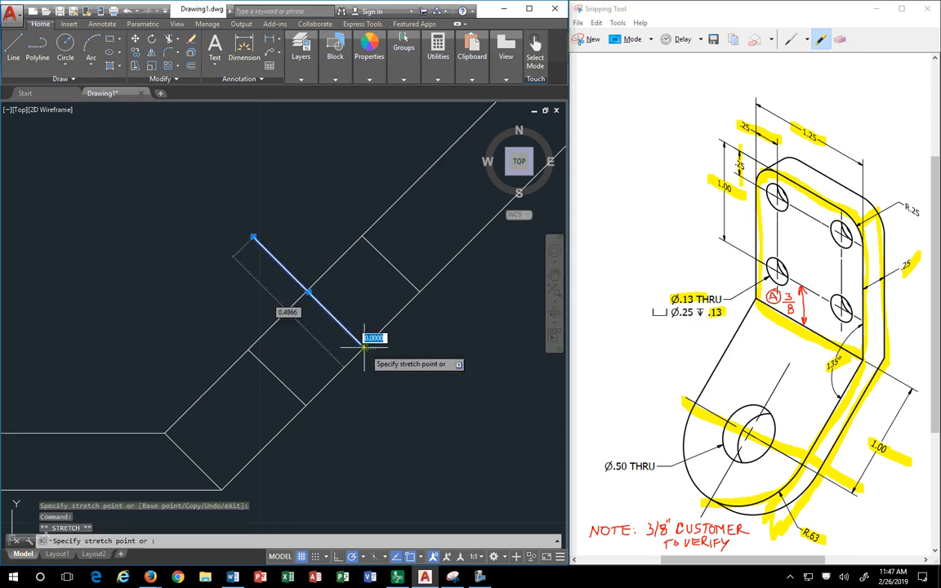
{"action": "left_click", "coordinate": [425, 410]}
{"action": "key", "text": "Escape"}
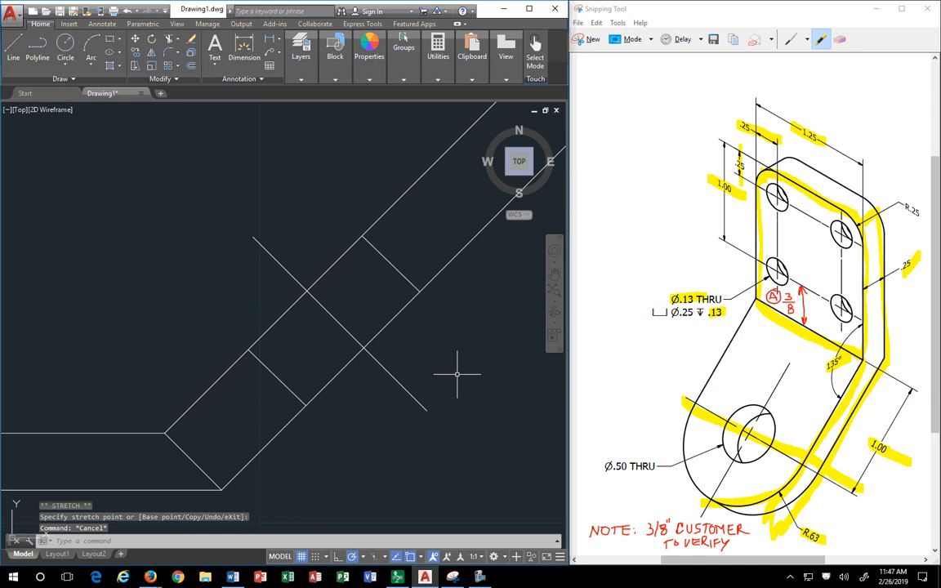
{"action": "left_click", "coordinate": [369, 55]}
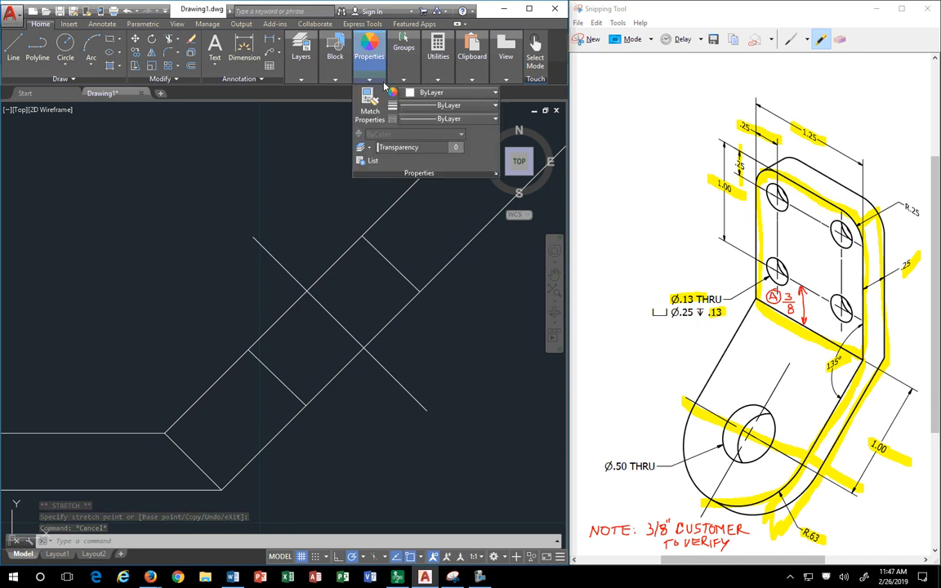
{"action": "left_click", "coordinate": [434, 107]}
{"action": "scroll", "coordinate": [435, 286], "scroll_direction": "down", "scroll_amount": 4}
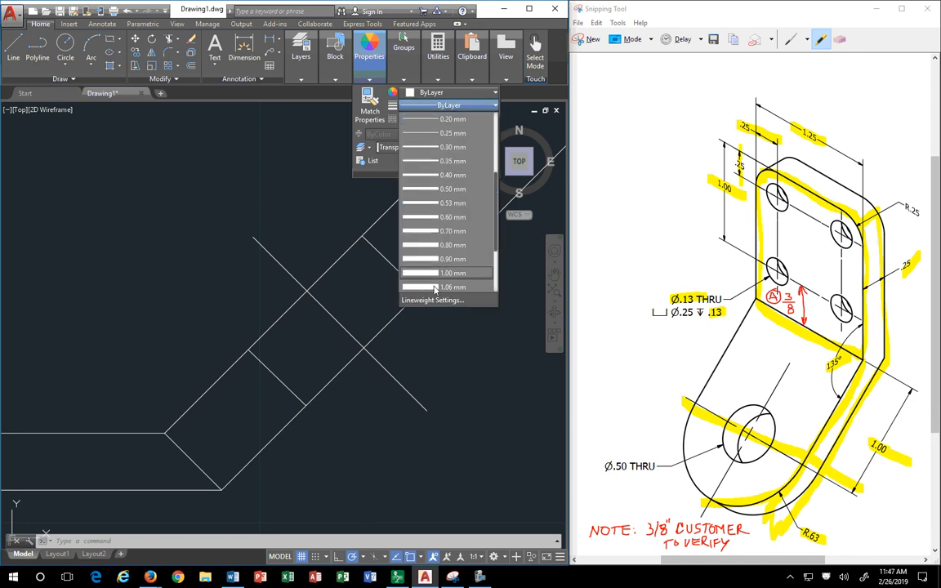
{"action": "left_click", "coordinate": [392, 107]}
{"action": "left_click", "coordinate": [449, 119]}
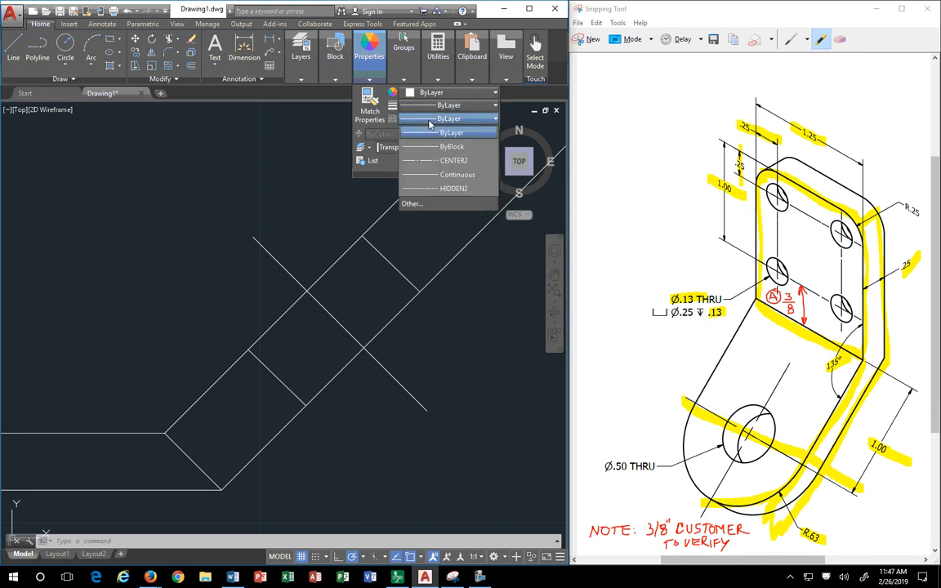
{"action": "left_click", "coordinate": [413, 204]}
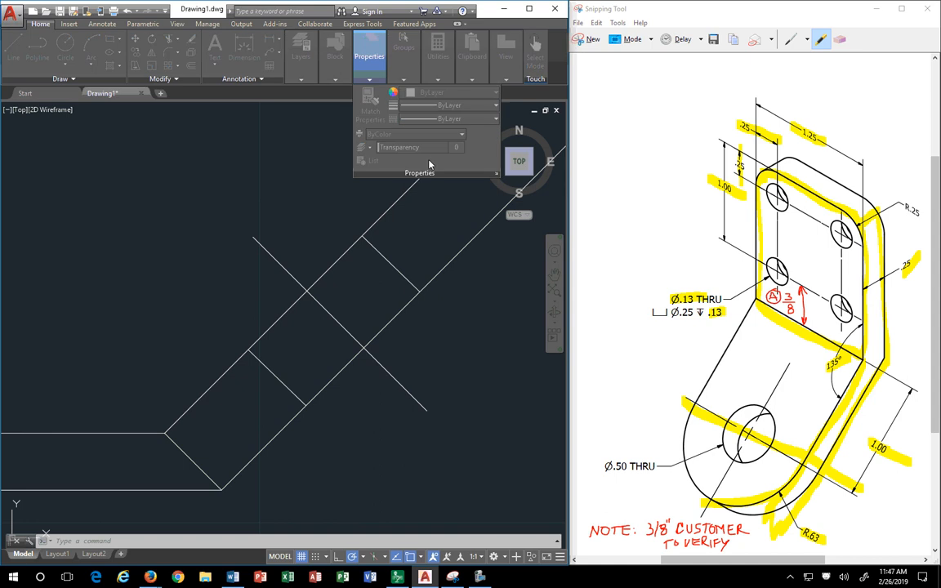
{"action": "left_click_drag", "start_coordinate": [294, 72], "coordinate": [702, 31]}
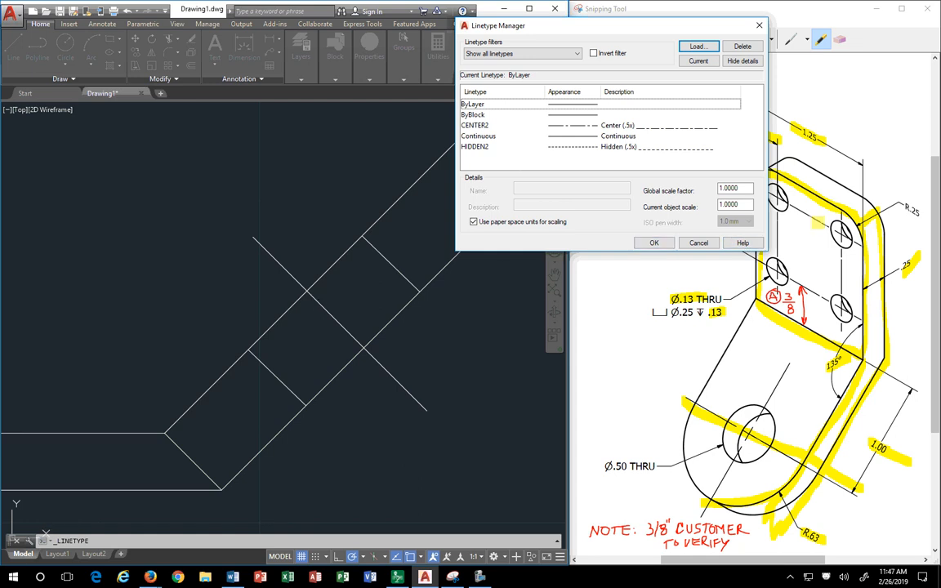
{"action": "left_click", "coordinate": [697, 243]}
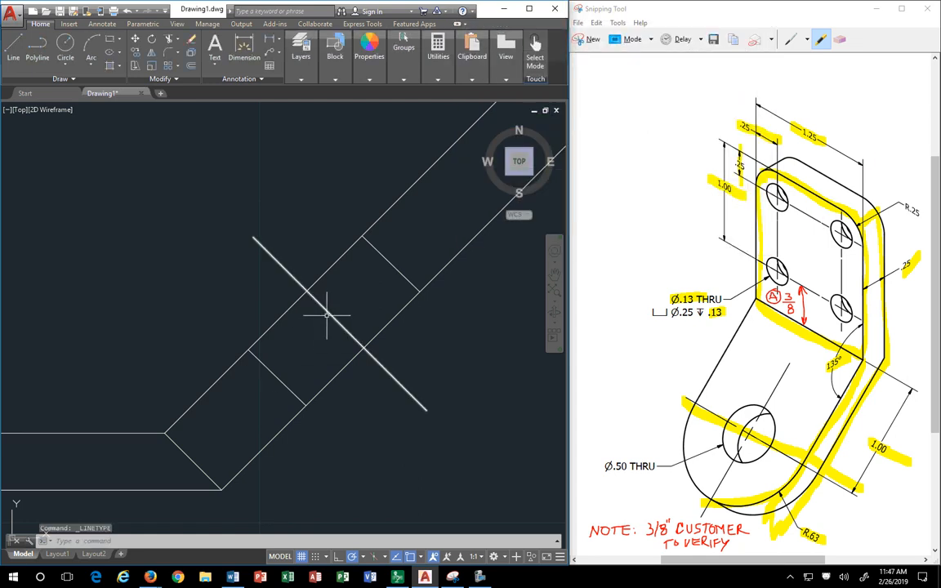
- Assign the CENTER2 linetype to the extended line through the hole's center in the angled leg
{"action": "left_click", "coordinate": [330, 313]}
{"action": "left_click", "coordinate": [369, 51]}
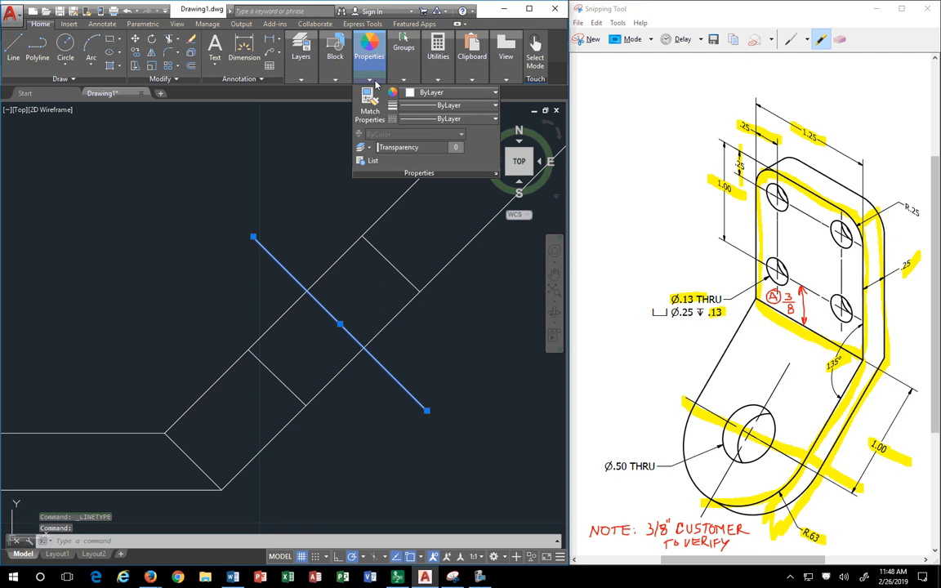
{"action": "left_click", "coordinate": [468, 119]}
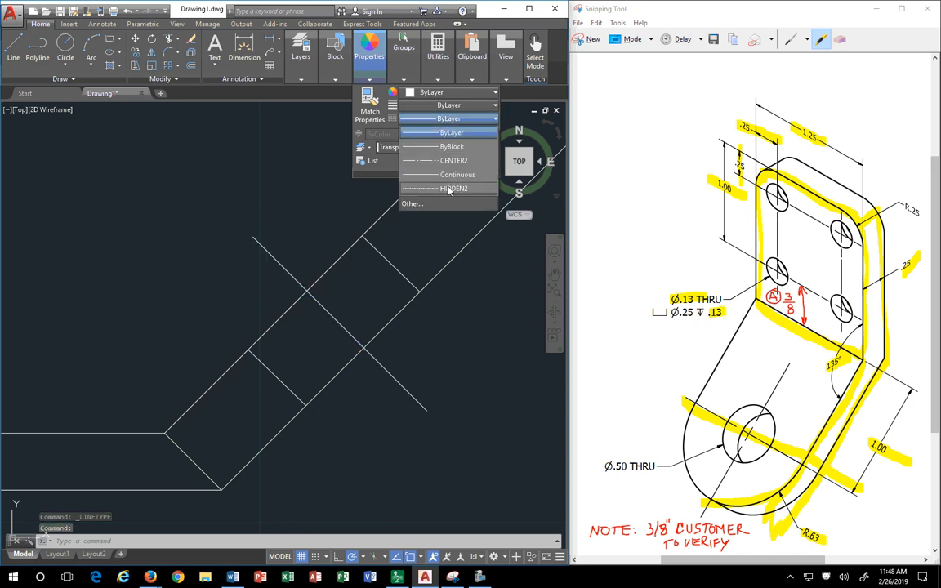
{"action": "left_click", "coordinate": [449, 161]}
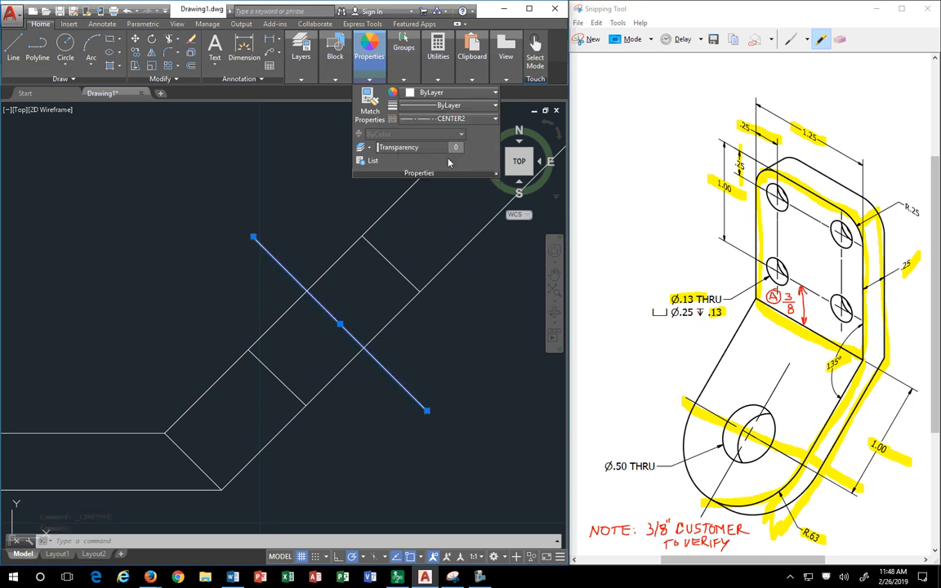
{"action": "key", "text": "Escape"}
{"action": "key", "text": "Escape"}
{"action": "key", "text": "Escape"}
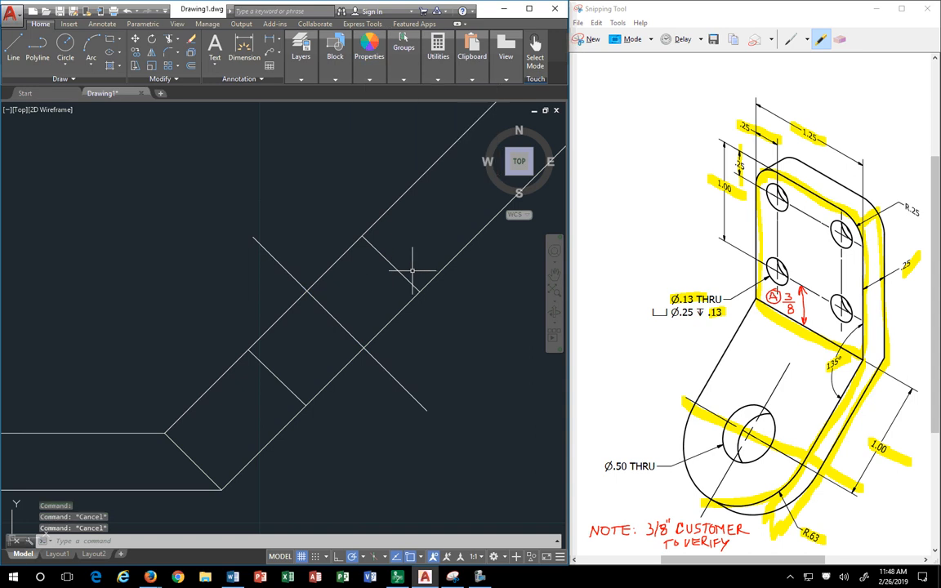
- Assign the HIDDEN2 linetype to the two hole edge lines crossing the angled leg
{"action": "left_click", "coordinate": [398, 270]}
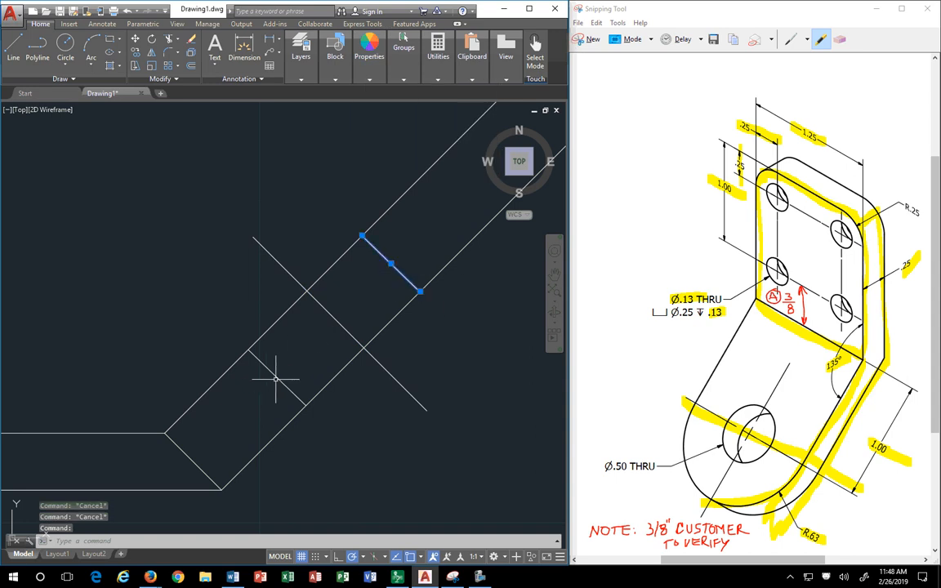
{"action": "left_click", "coordinate": [276, 377]}
{"action": "left_click", "coordinate": [370, 49]}
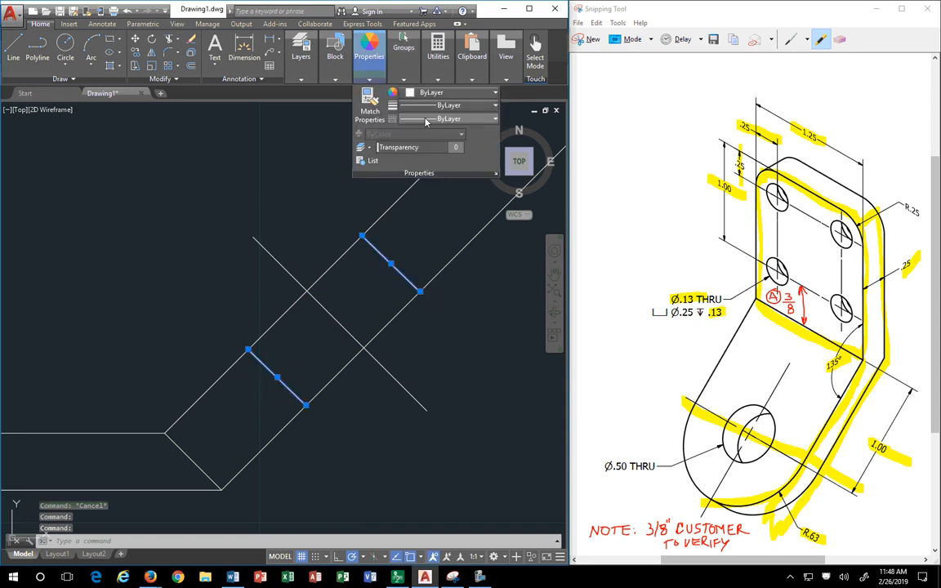
{"action": "left_click", "coordinate": [458, 119]}
{"action": "left_click", "coordinate": [442, 189]}
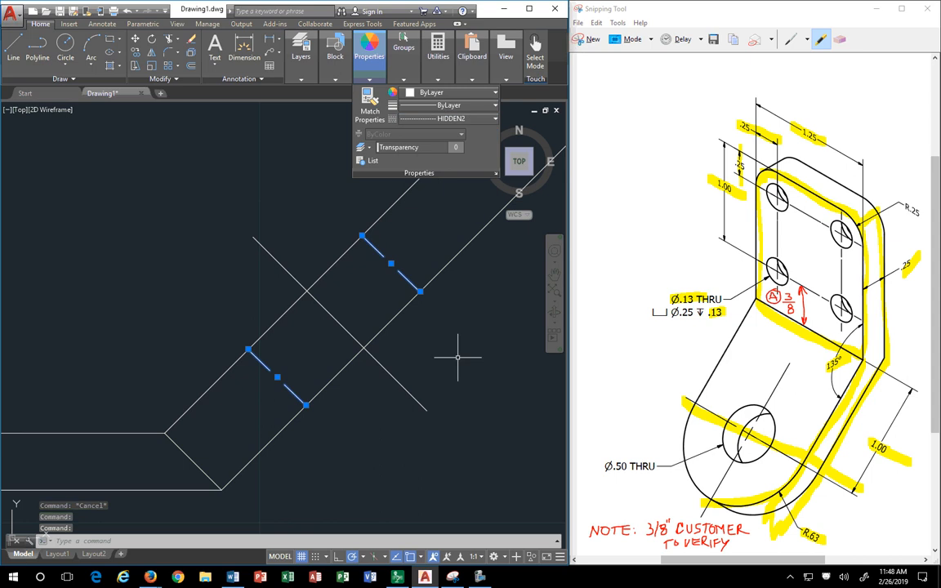
{"action": "key", "text": "Escape"}
{"action": "key", "text": "Escape"}
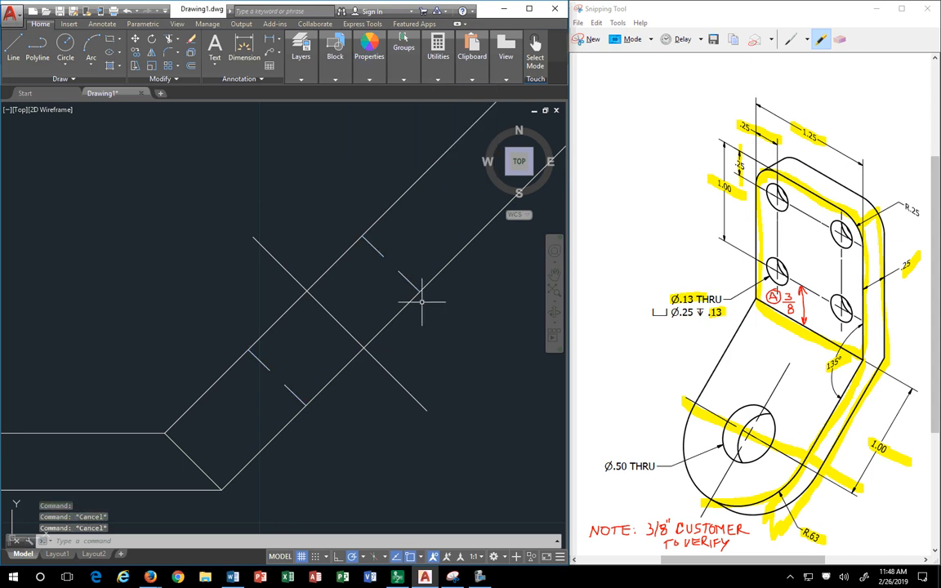
- Open the Linetype Manager and move it clear of the hole in the drawing
{"action": "left_click", "coordinate": [369, 49]}
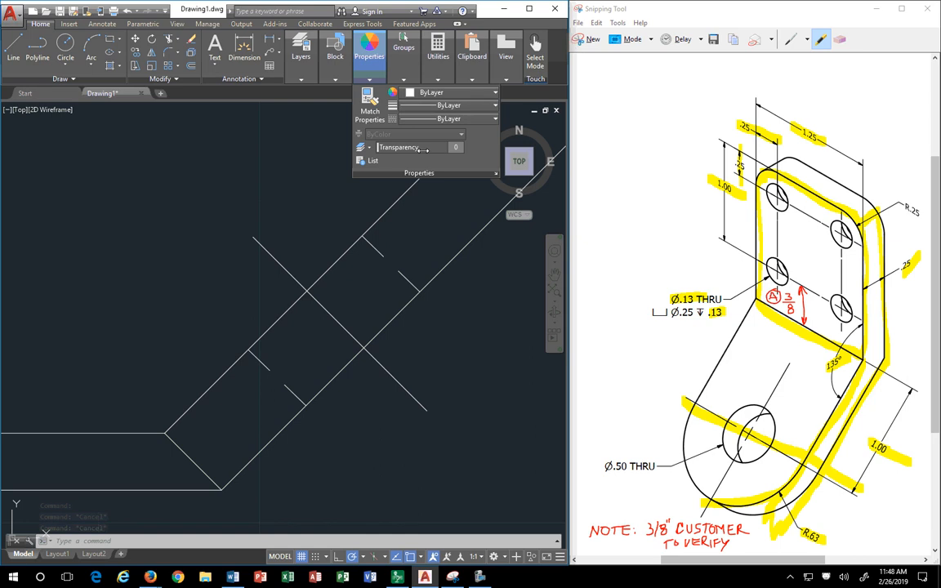
{"action": "left_click", "coordinate": [449, 119]}
{"action": "left_click", "coordinate": [411, 204]}
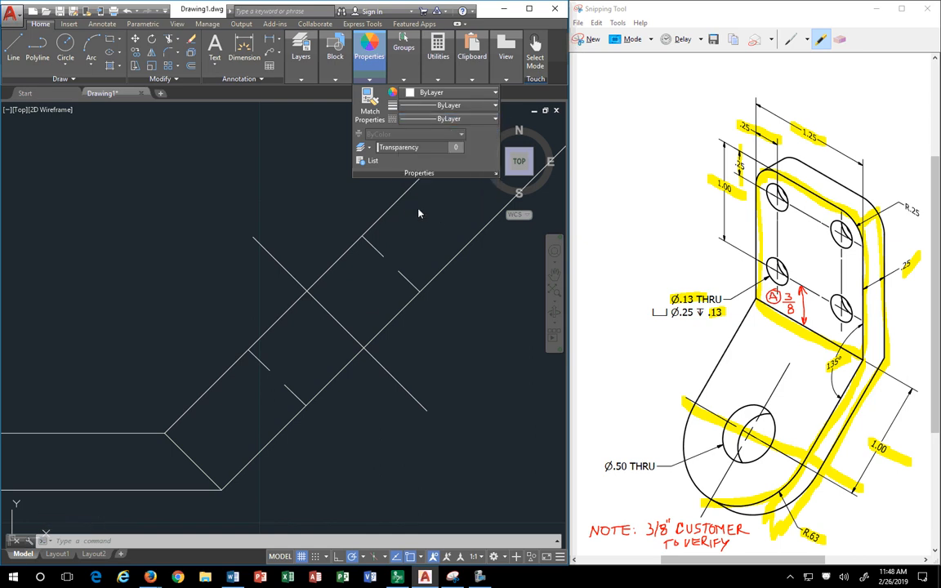
{"action": "mouse_move", "coordinate": [257, 79]}
{"action": "left_mouse_down"}
{"action": "mouse_move", "coordinate": [645, 33]}
{"action": "mouse_move", "coordinate": [701, 43]}
{"action": "left_mouse_up"}
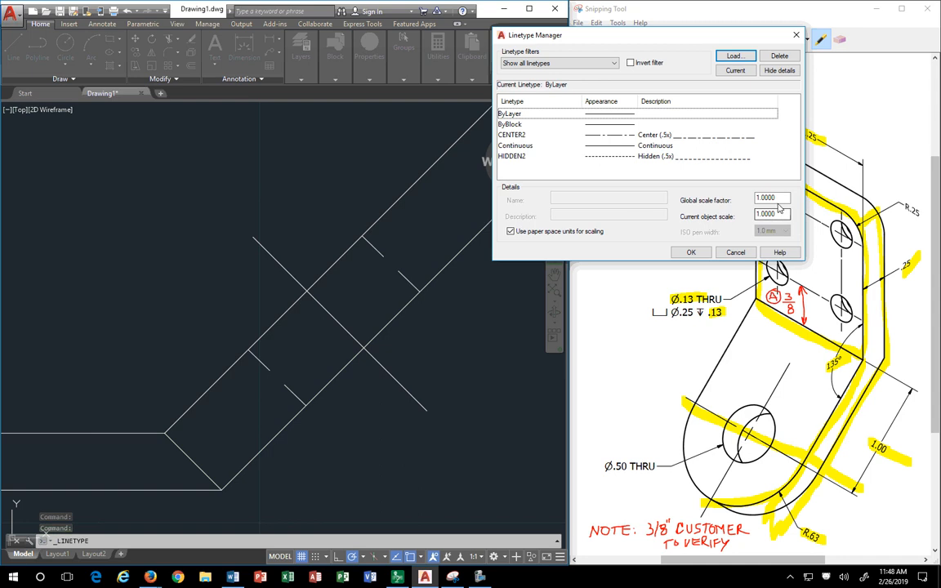
{"action": "left_click", "coordinate": [779, 71]}
{"action": "left_click", "coordinate": [778, 71]}
{"action": "left_click", "coordinate": [779, 71]}
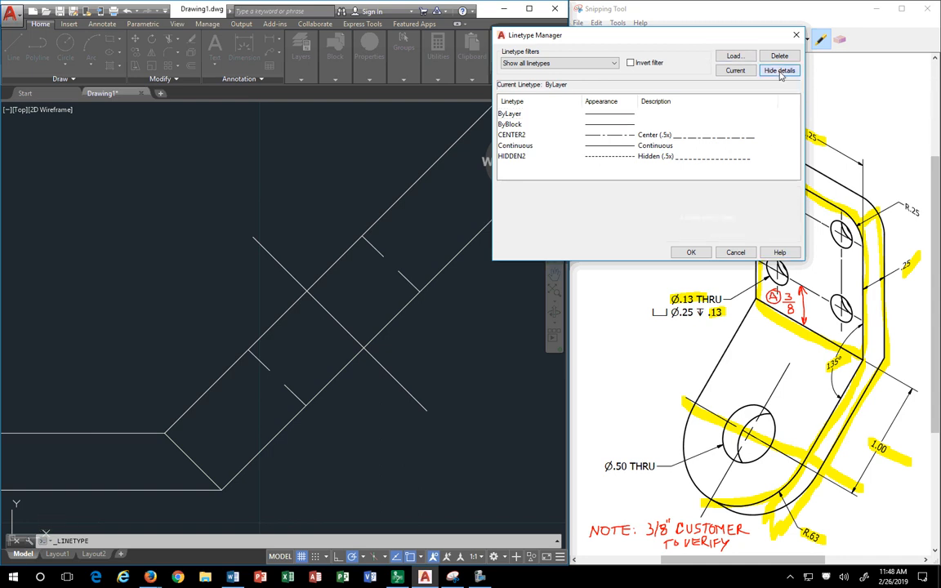
{"action": "left_click", "coordinate": [780, 72]}
{"action": "left_click", "coordinate": [779, 71]}
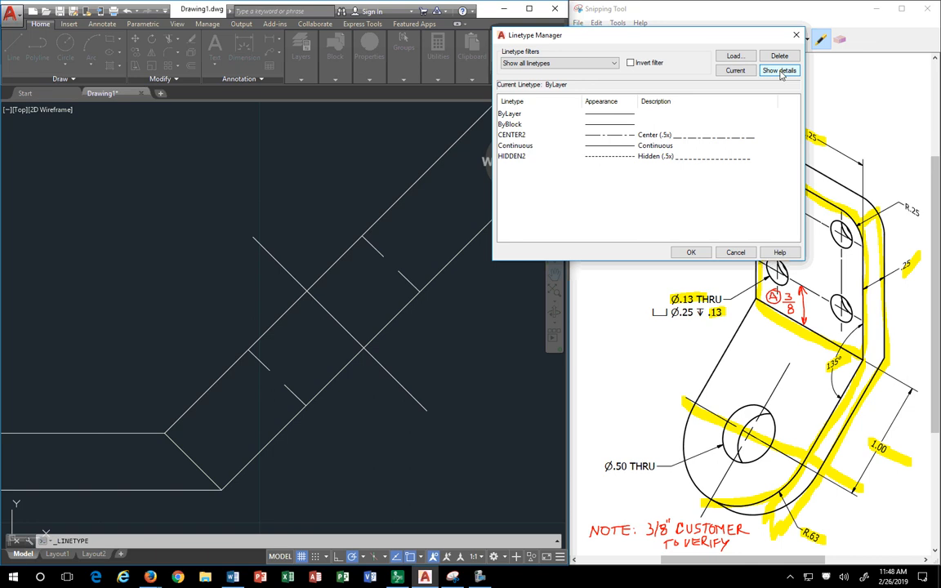
{"action": "left_click", "coordinate": [780, 71]}
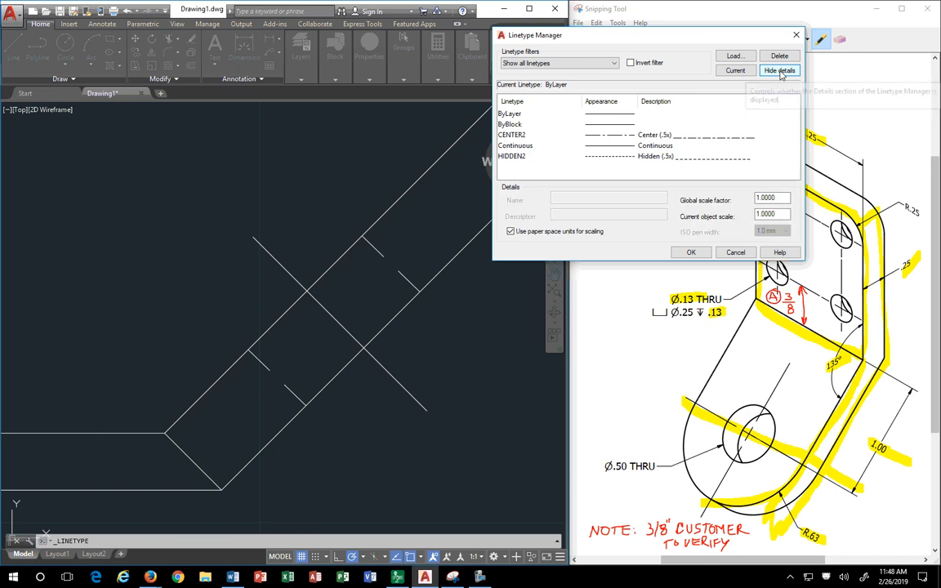
{"action": "left_click", "coordinate": [780, 71]}
{"action": "left_click", "coordinate": [780, 71]}
{"action": "left_click", "coordinate": [781, 71]}
{"action": "left_click", "coordinate": [780, 71]}
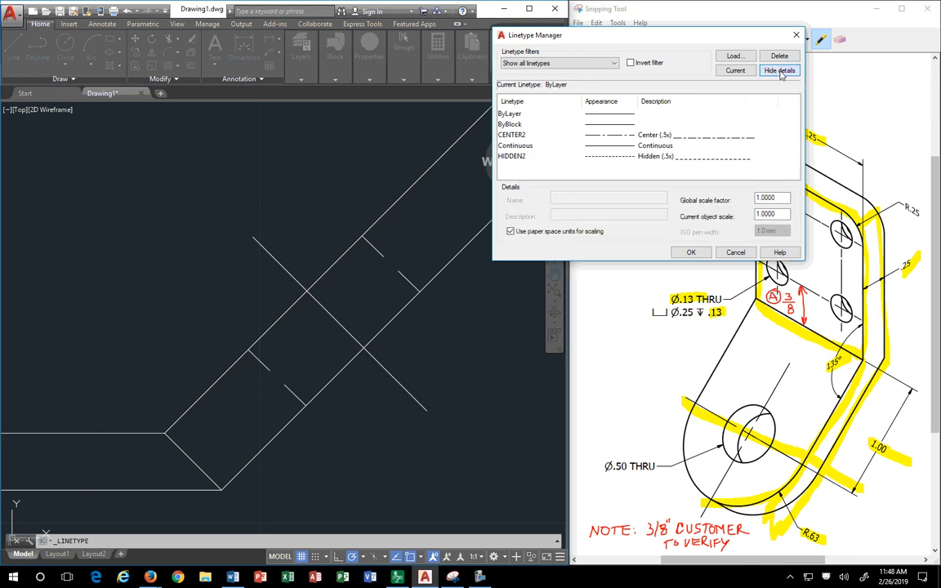
- Set the global linetype scale factor to .5 and apply it
{"action": "left_click", "coordinate": [776, 197]}
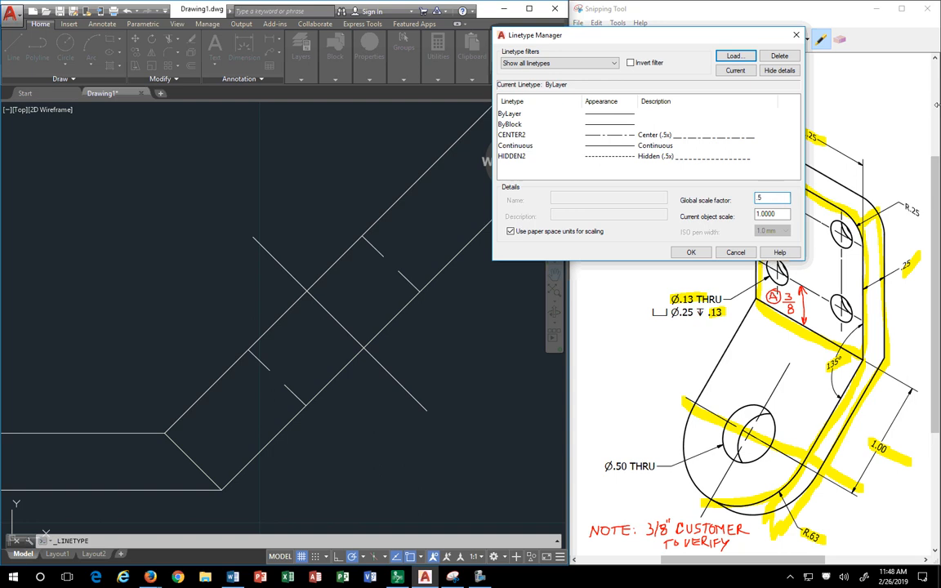
{"action": "key", "text": "alt+l"}
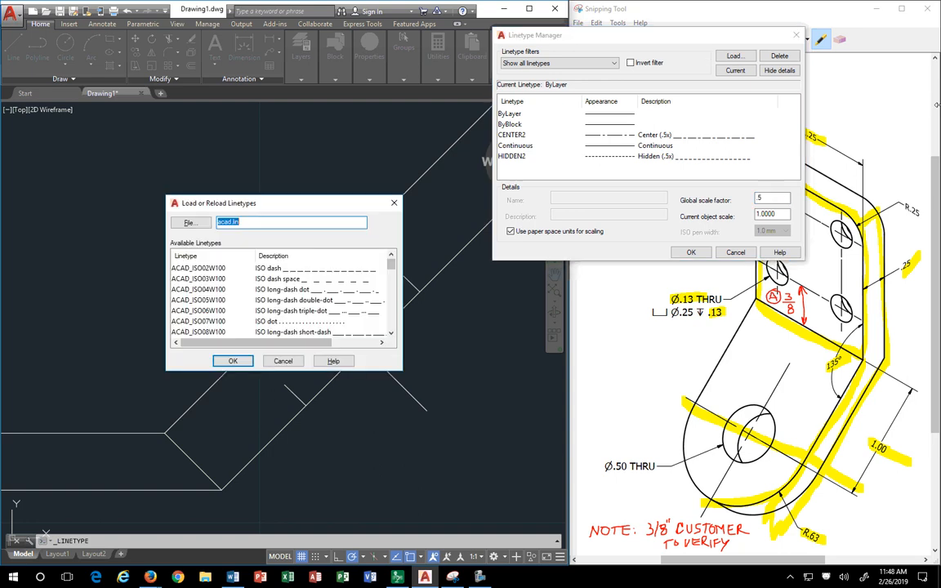
{"action": "left_click", "coordinate": [280, 362]}
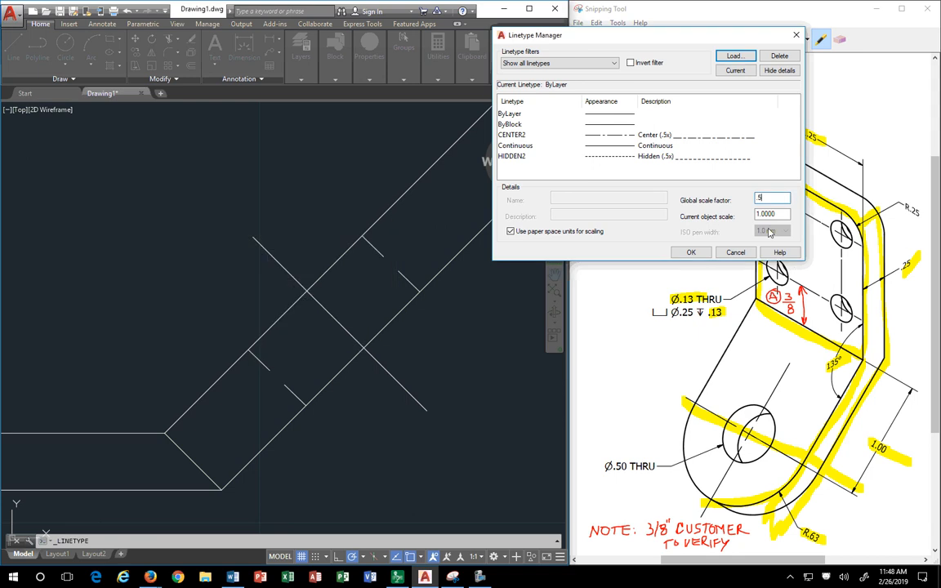
{"action": "left_click", "coordinate": [691, 253]}
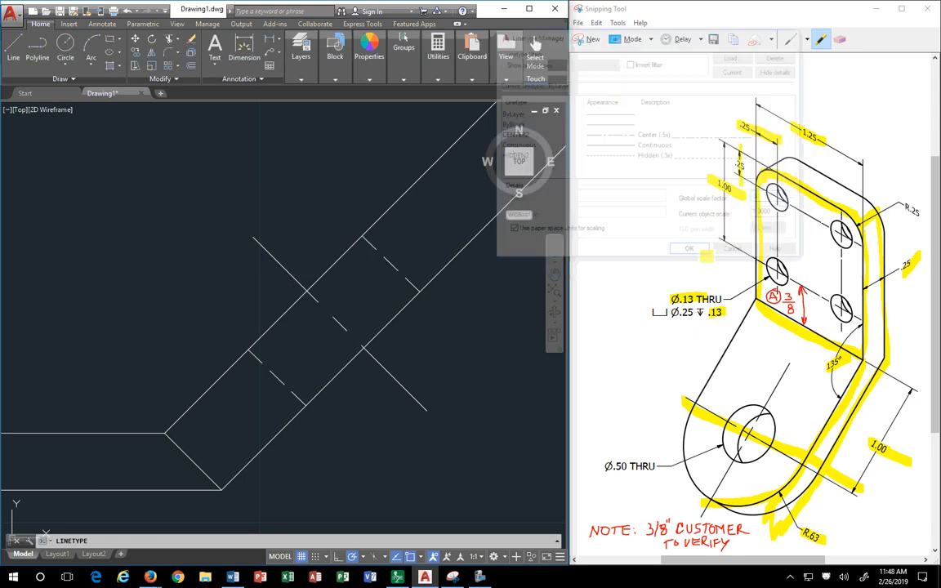
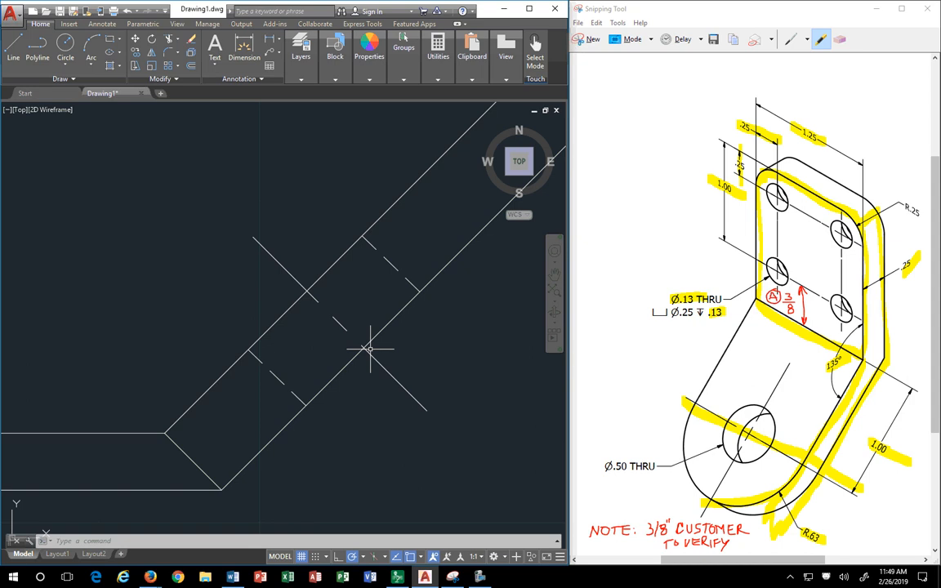
- Project both hole edges horizontally from the angled leg's upper face across the front view, the lower line about 3.29 long
{"action": "scroll", "coordinate": [370, 349], "scroll_direction": "down", "scroll_amount": 2}
{"action": "scroll", "coordinate": [370, 349], "scroll_direction": "down", "scroll_amount": 3}
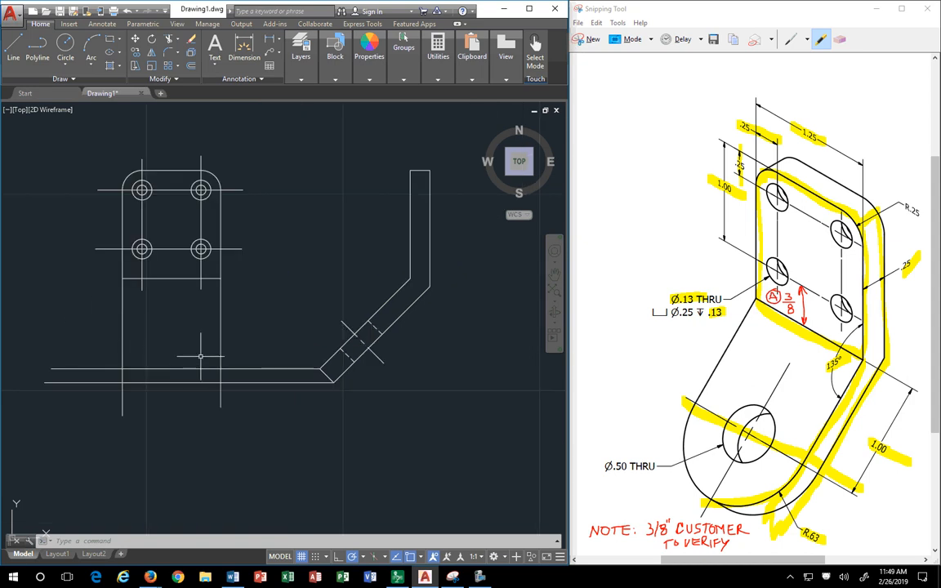
{"action": "type", "text": "l"}
{"action": "key", "text": "Return"}
{"action": "left_click", "coordinate": [340, 349]}
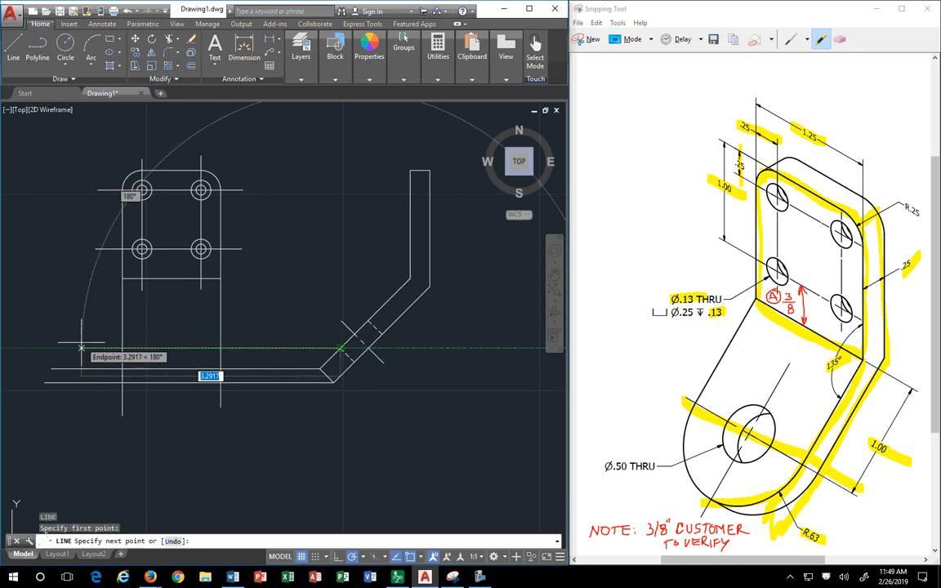
{"action": "left_click", "coordinate": [81, 349]}
{"action": "key", "text": "Return"}
{"action": "key", "text": "Return"}
{"action": "left_click", "coordinate": [367, 321]}
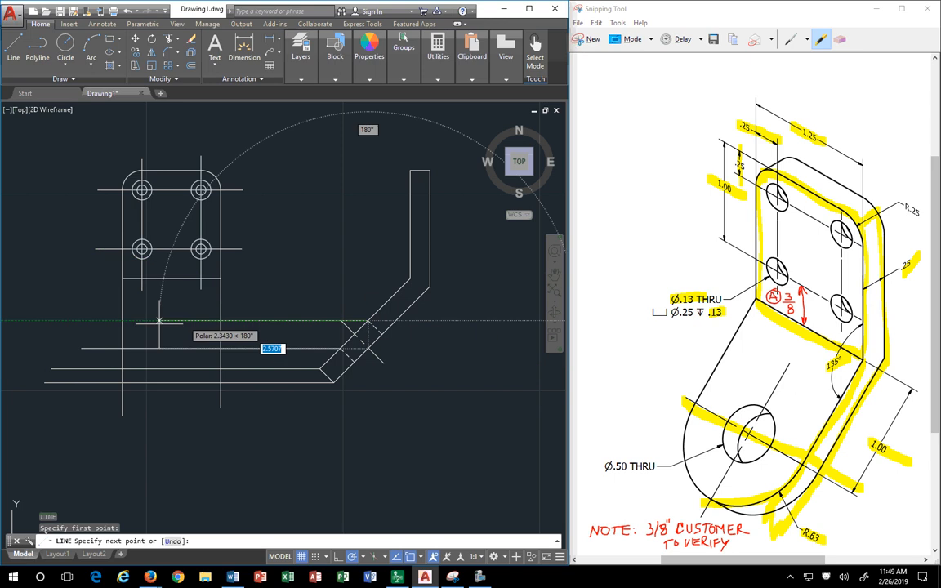
{"action": "left_click", "coordinate": [96, 321]}
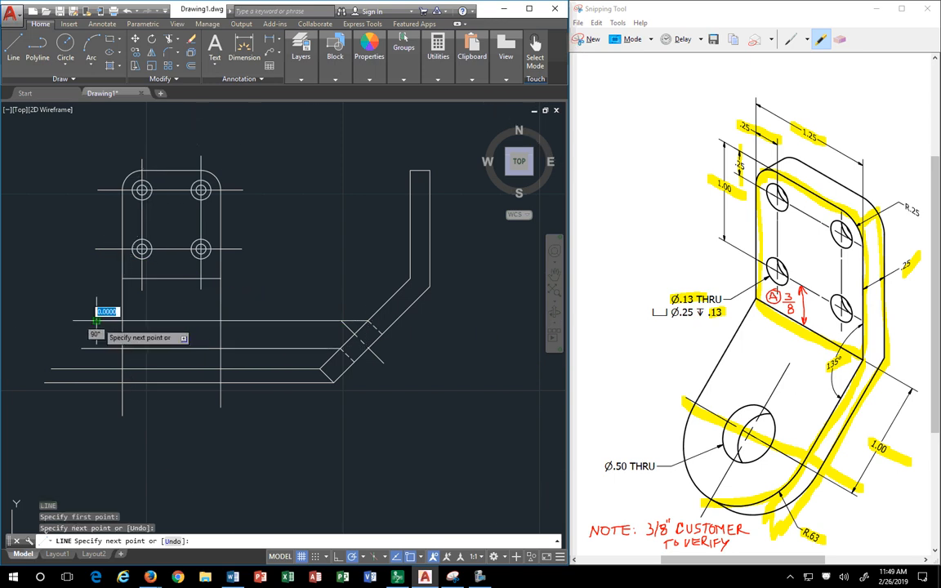
{"action": "key", "text": "Return"}
- Draw a horizontal line about 2.6 long from the hole's center on the leg's upper face into the front view
{"action": "key", "text": "Return"}
{"action": "left_click", "coordinate": [353, 333]}
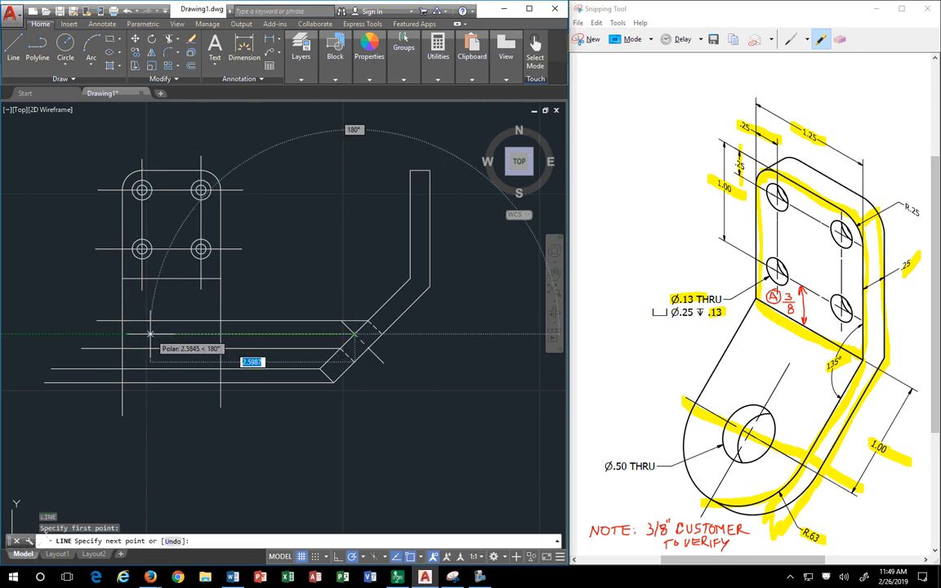
{"action": "left_click", "coordinate": [149, 333]}
{"action": "key", "text": "Return"}
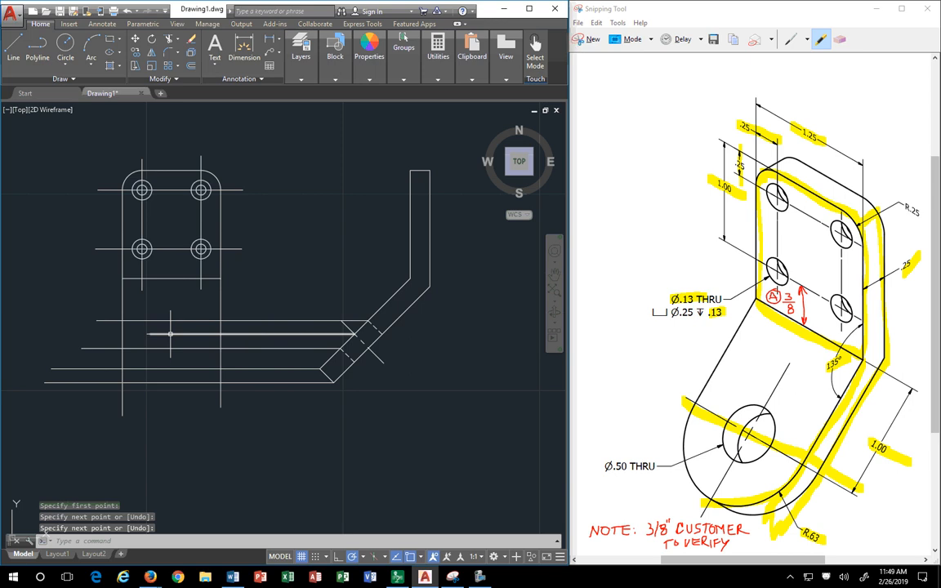
- Draw a vertical line from the midpoint of the front plate's lower edge down past the lowest projection line
{"action": "key", "text": "Return"}
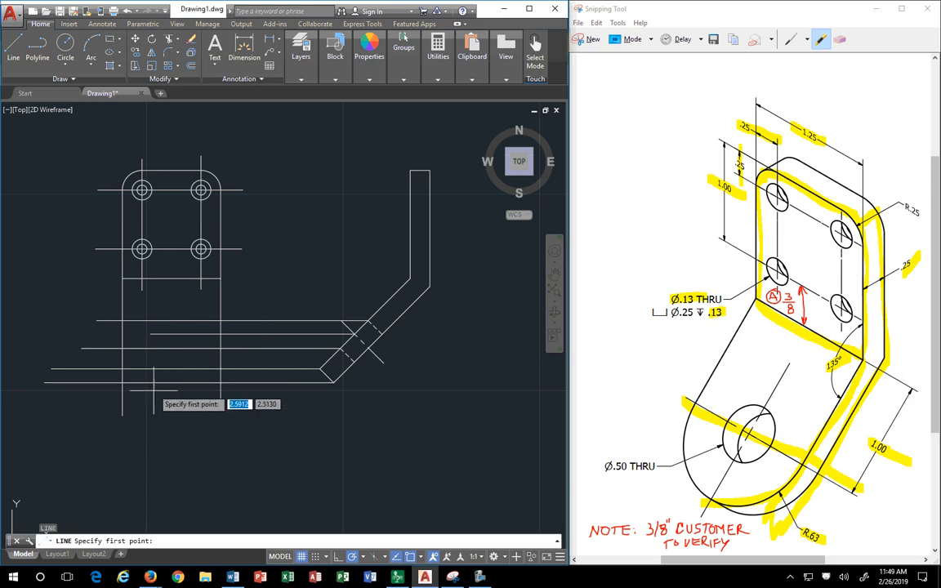
{"action": "type", "text": "mid"}
{"action": "key", "text": "Return"}
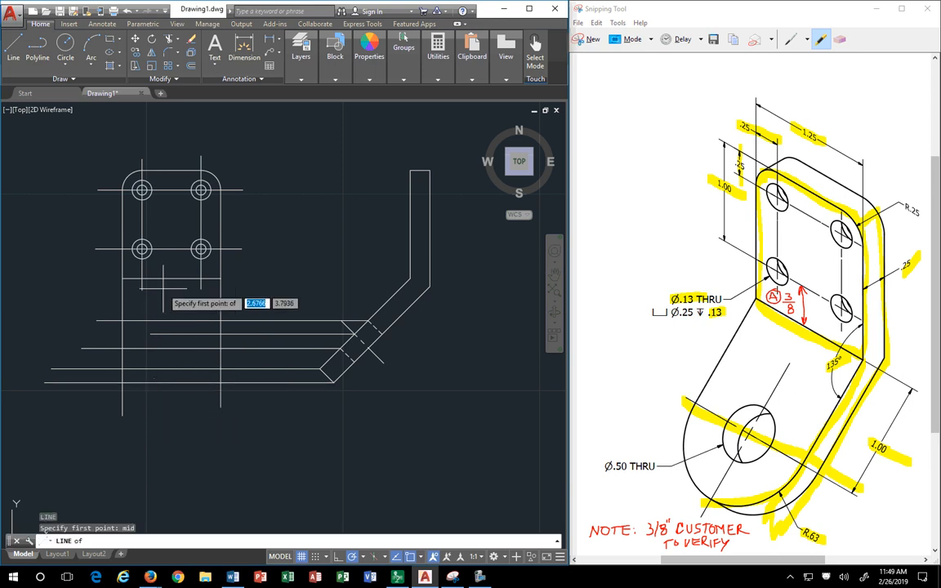
{"action": "left_click", "coordinate": [169, 279]}
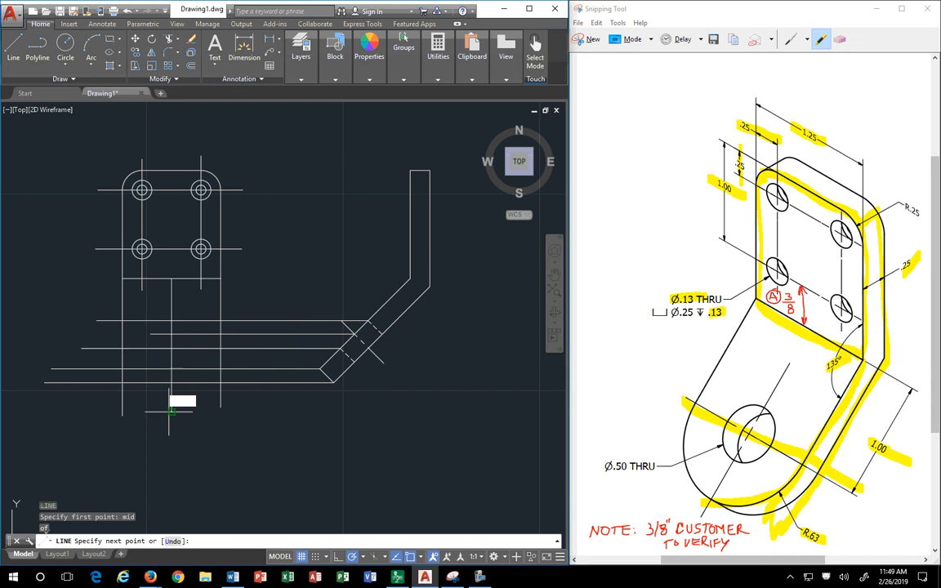
{"action": "left_click", "coordinate": [171, 410]}
{"action": "key", "text": "Escape"}
{"action": "key", "text": "Escape"}
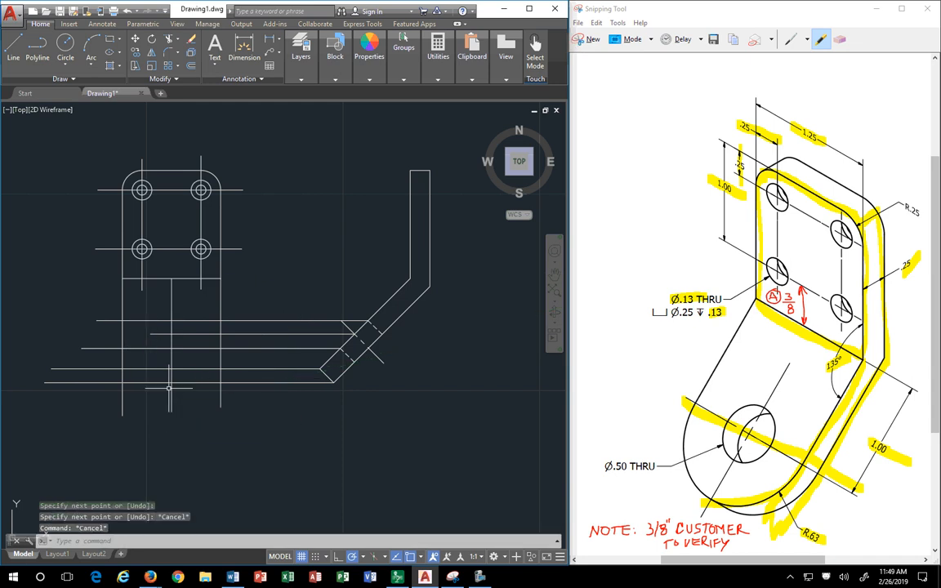
- Highlight the large hole's centerline and the rounded end around it on the reference image in the Snipping Tool
{"action": "scroll", "coordinate": [208, 370], "scroll_direction": "up", "scroll_amount": 2}
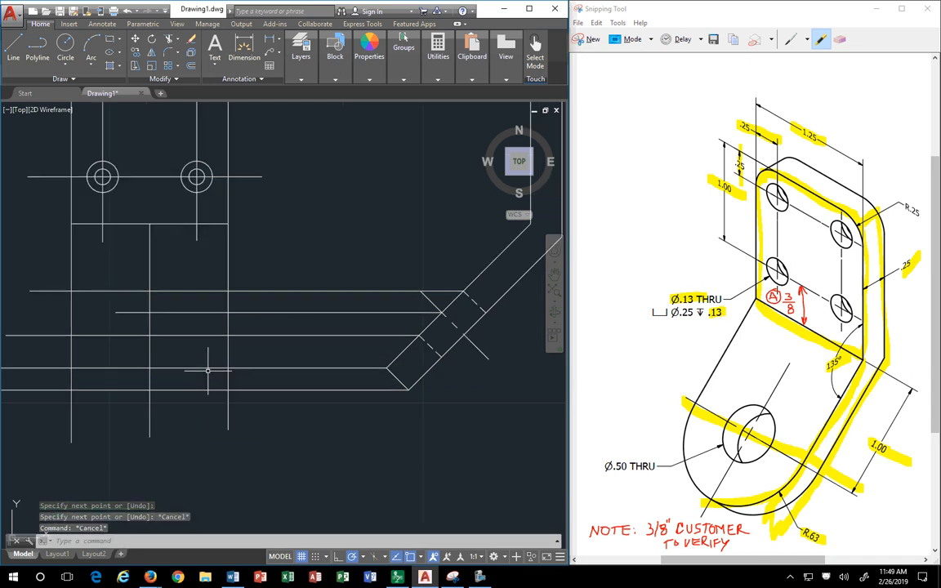
{"action": "left_click", "coordinate": [170, 311]}
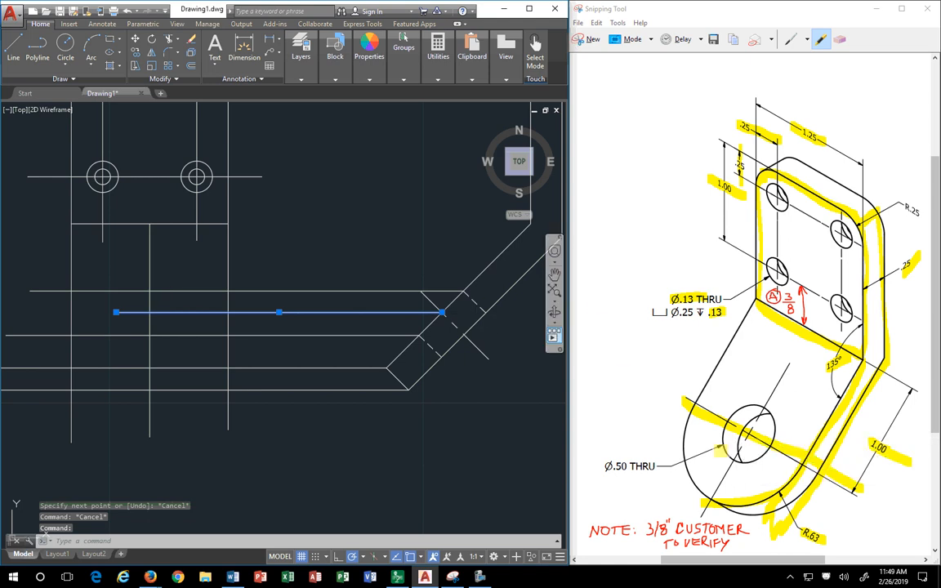
{"action": "mouse_move", "coordinate": [701, 400]}
{"action": "left_mouse_down"}
{"action": "mouse_move", "coordinate": [789, 454]}
{"action": "mouse_move", "coordinate": [709, 402]}
{"action": "mouse_move", "coordinate": [756, 438]}
{"action": "left_mouse_up"}
{"action": "mouse_move", "coordinate": [690, 406]}
{"action": "left_mouse_down"}
{"action": "mouse_move", "coordinate": [703, 445]}
{"action": "mouse_move", "coordinate": [768, 488]}
{"action": "left_mouse_up"}
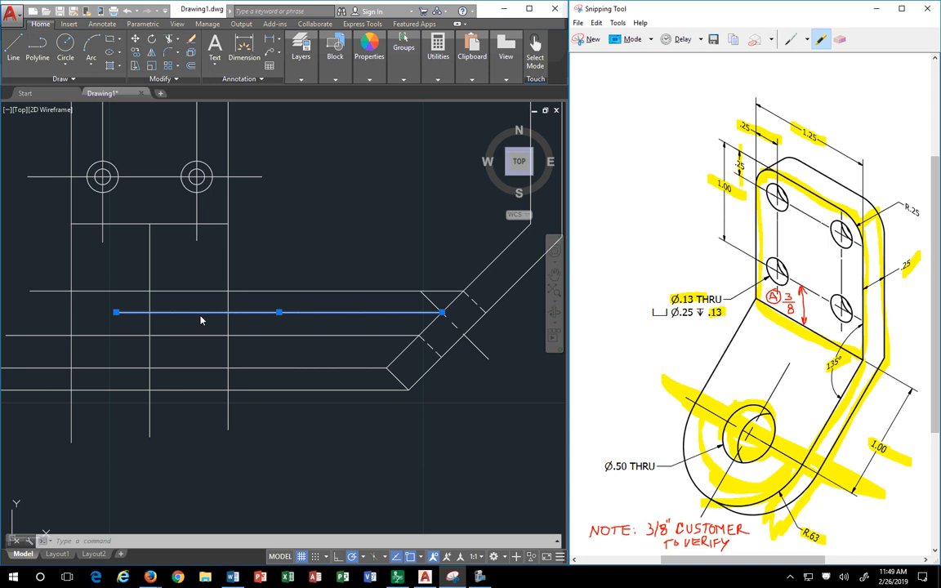
- Draw a center-based ellipse at the hole-center intersection, reaching the plate's side edge horizontally and the upper leg-end projection line vertically
{"action": "left_click", "coordinate": [120, 57]}
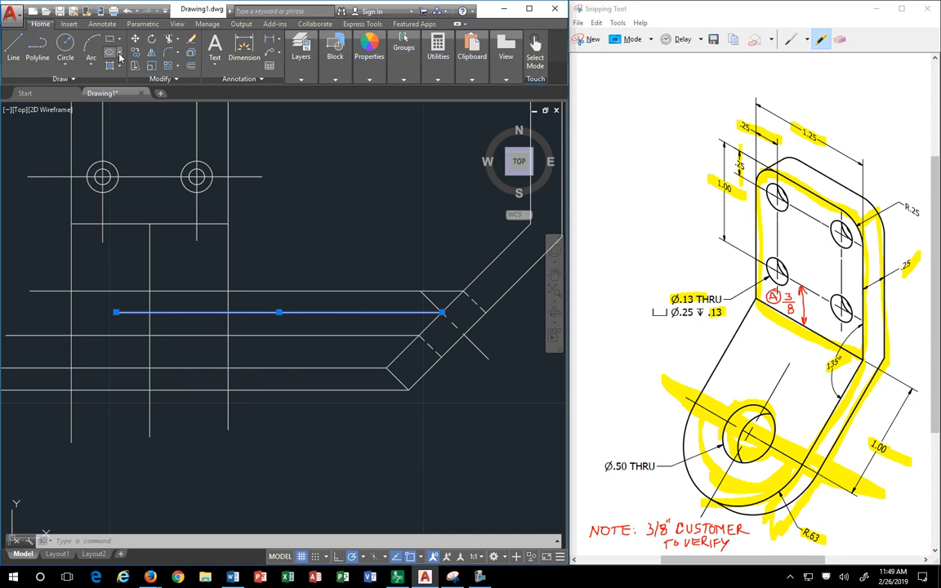
{"action": "left_click", "coordinate": [114, 54]}
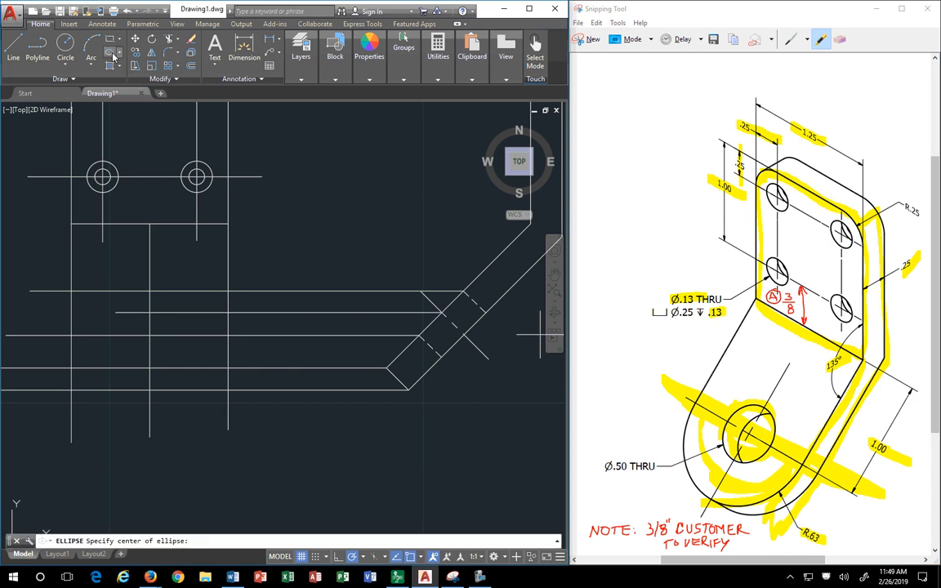
{"action": "left_click", "coordinate": [119, 55]}
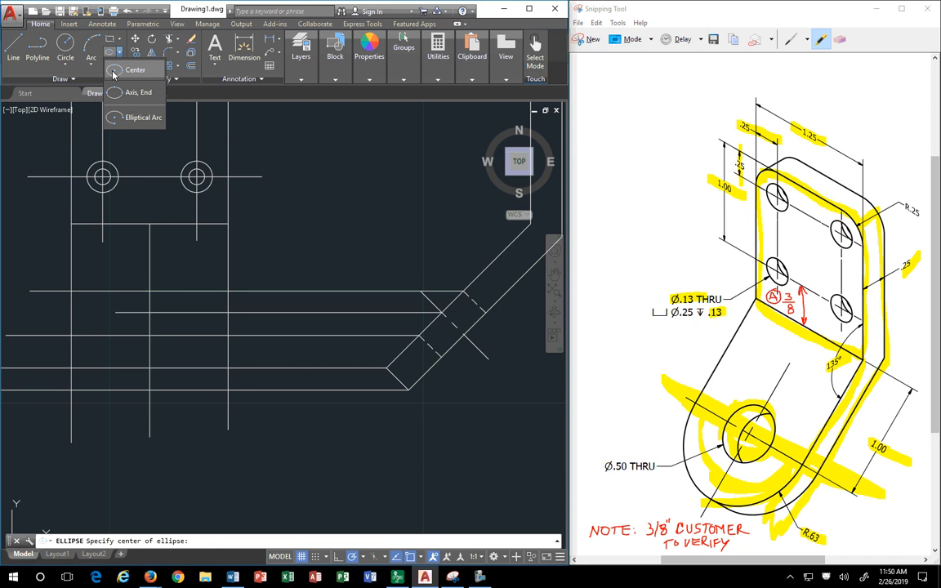
{"action": "left_click", "coordinate": [114, 72]}
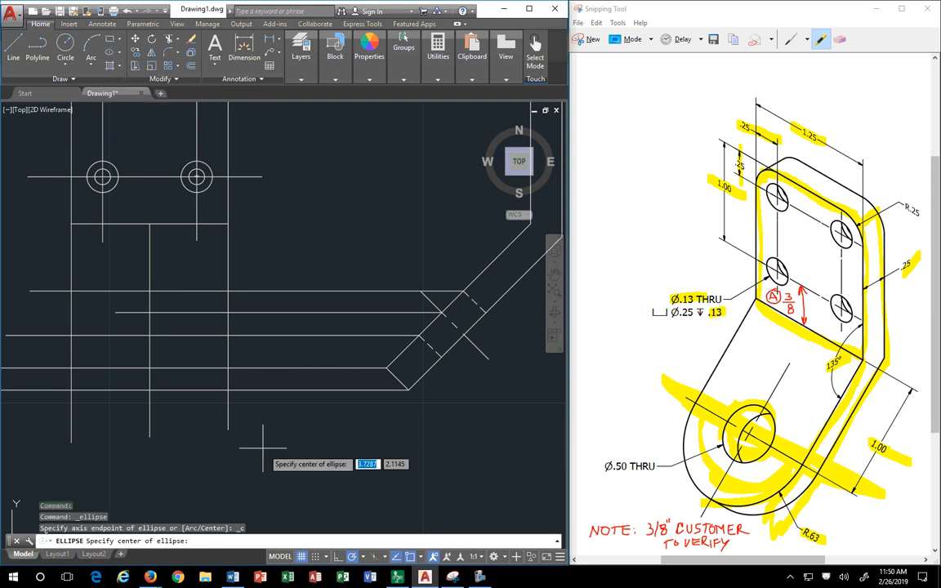
{"action": "left_click", "coordinate": [150, 312]}
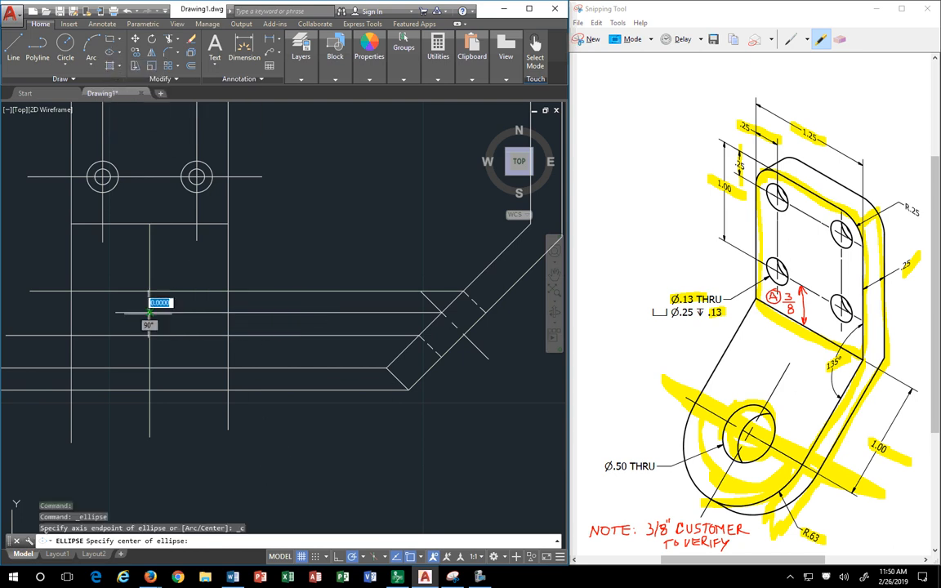
{"action": "left_click", "coordinate": [150, 313]}
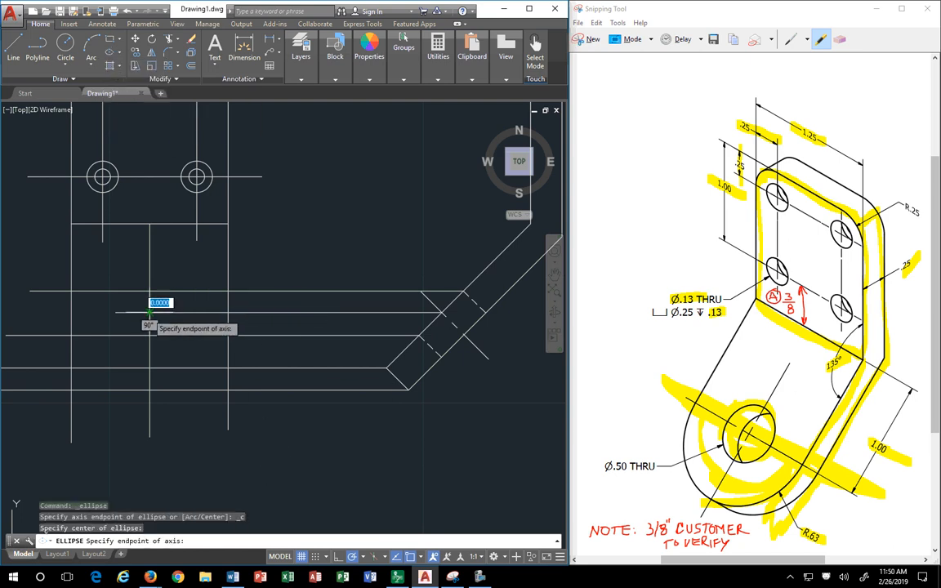
{"action": "left_click", "coordinate": [228, 312]}
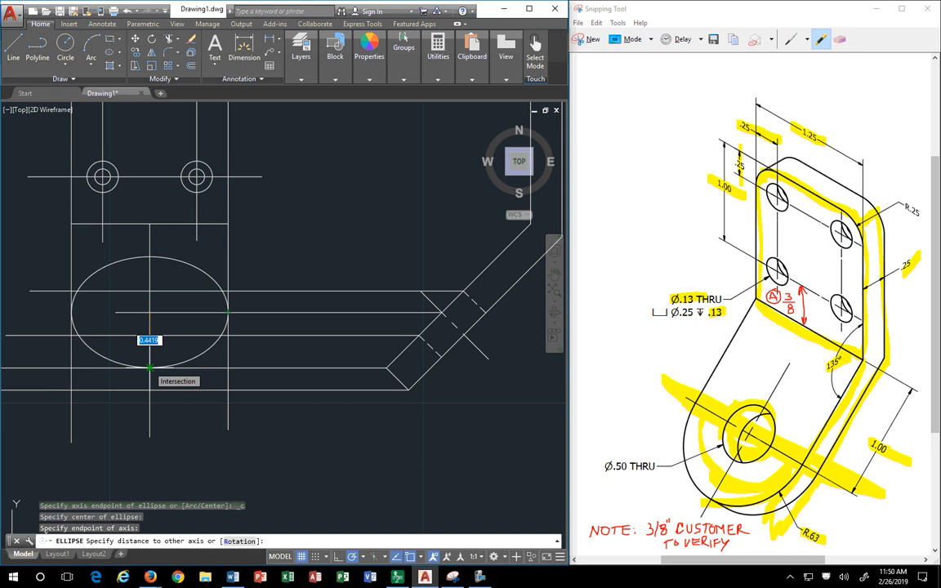
{"action": "left_click", "coordinate": [150, 368]}
{"action": "left_click", "coordinate": [173, 365]}
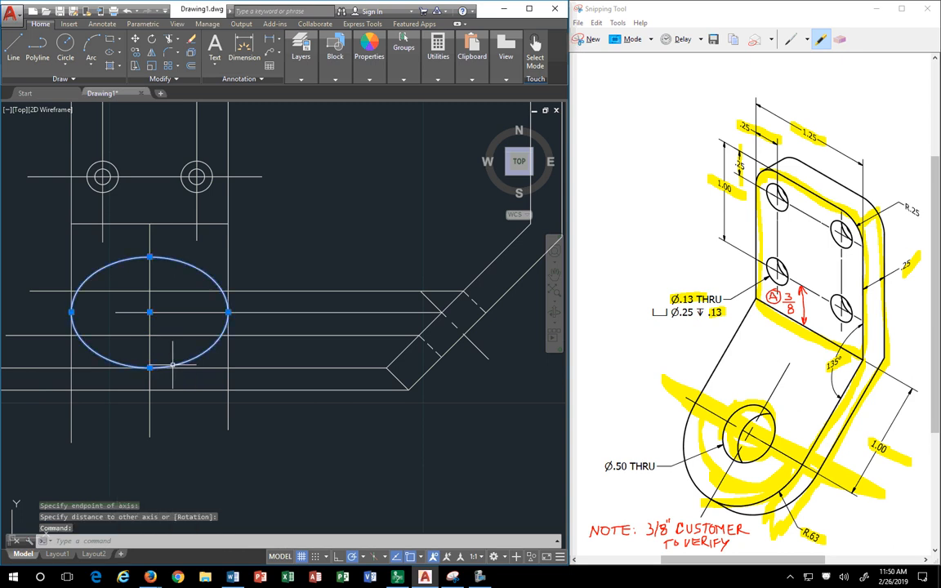
{"action": "left_click", "coordinate": [187, 367]}
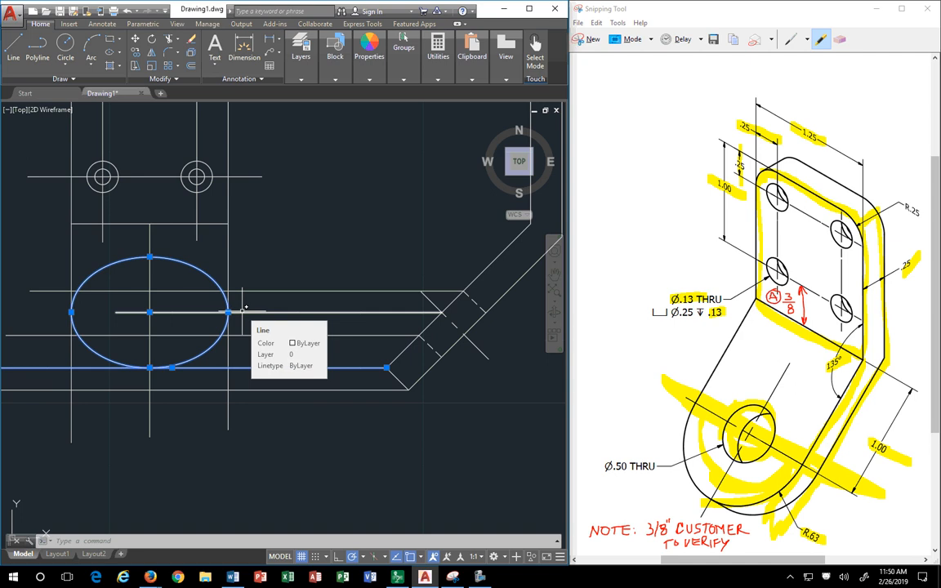
{"action": "key", "text": "Escape"}
{"action": "key", "text": "Escape"}
{"action": "type", "text": "c"}
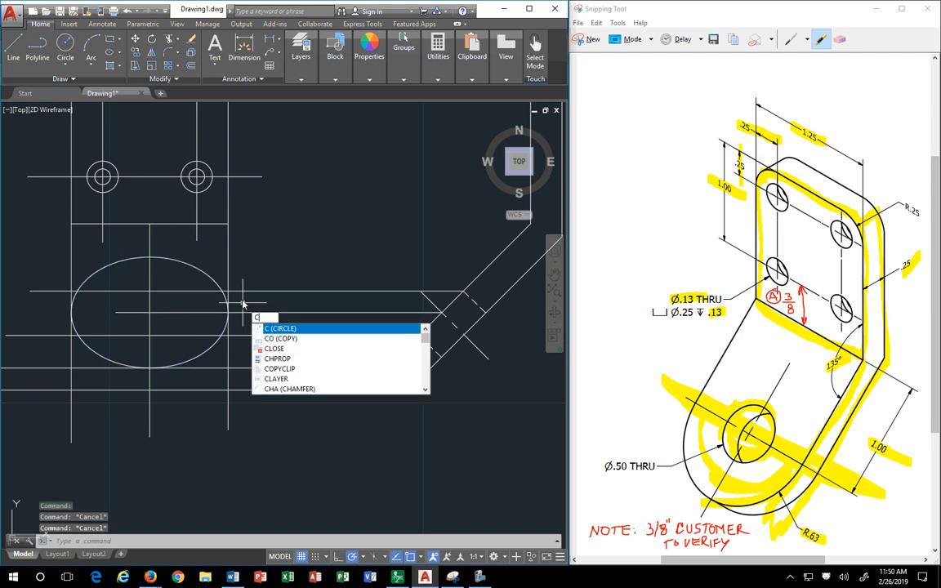
{"action": "key", "text": "Escape"}
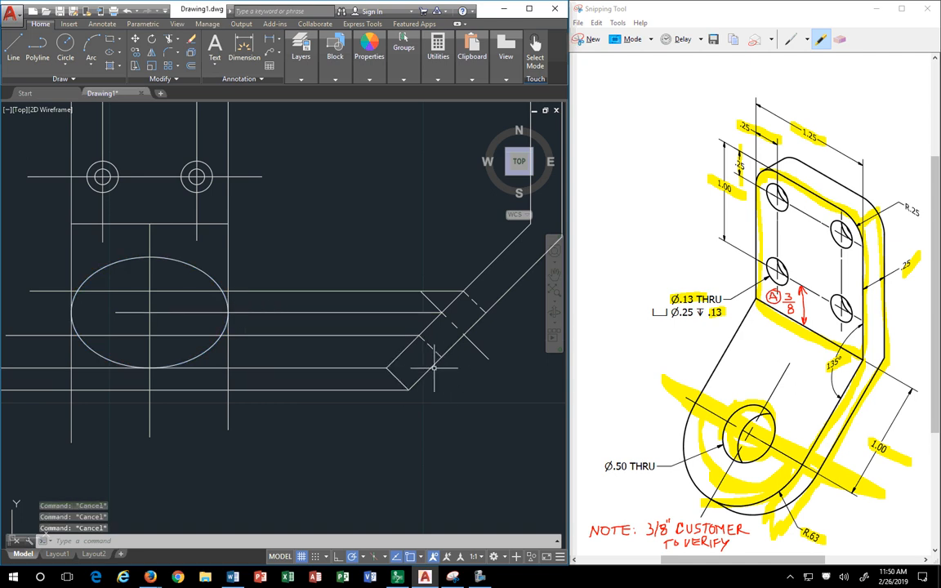
{"action": "left_click", "coordinate": [430, 368]}
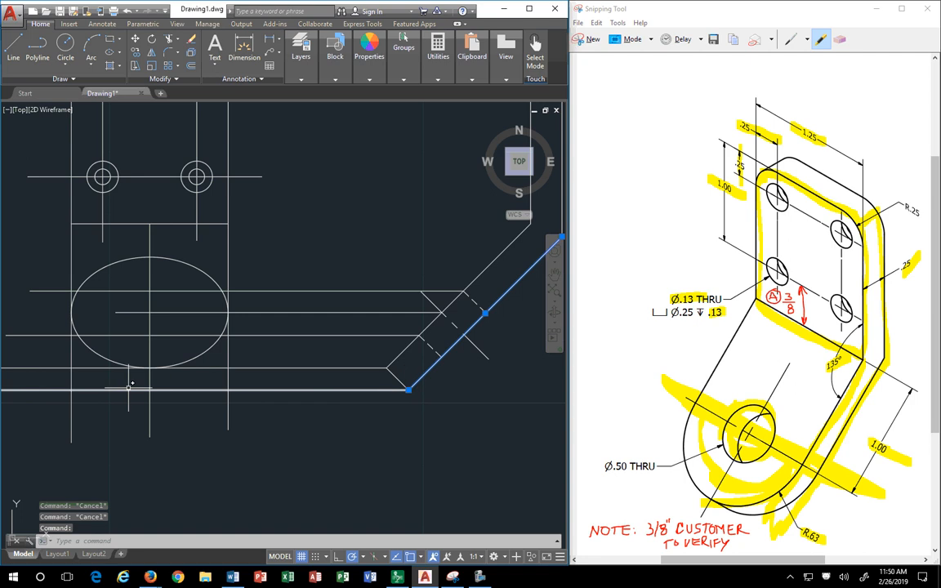
{"action": "key", "text": "Escape"}
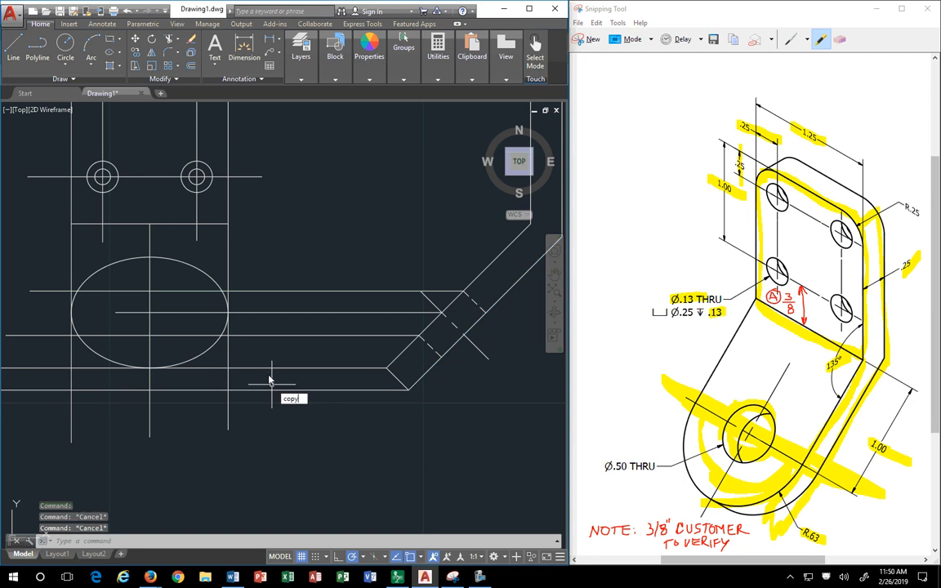
- Copy the ellipse straight down from its lowest point to where the vertical centerline meets the lowest projection line
{"action": "type", "text": "copy"}
{"action": "key", "text": "Return"}
{"action": "left_click", "coordinate": [182, 367]}
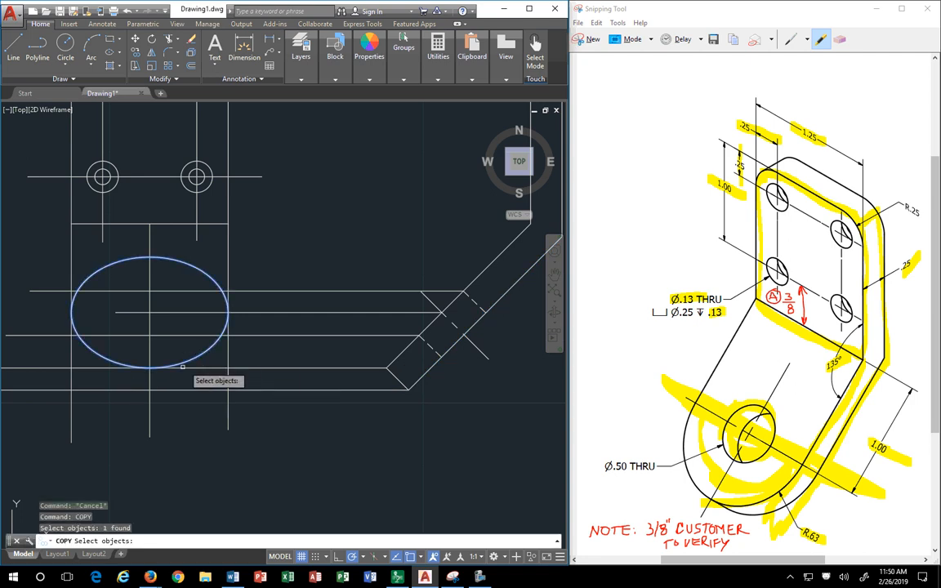
{"action": "key", "text": "Return"}
{"action": "left_click", "coordinate": [149, 368]}
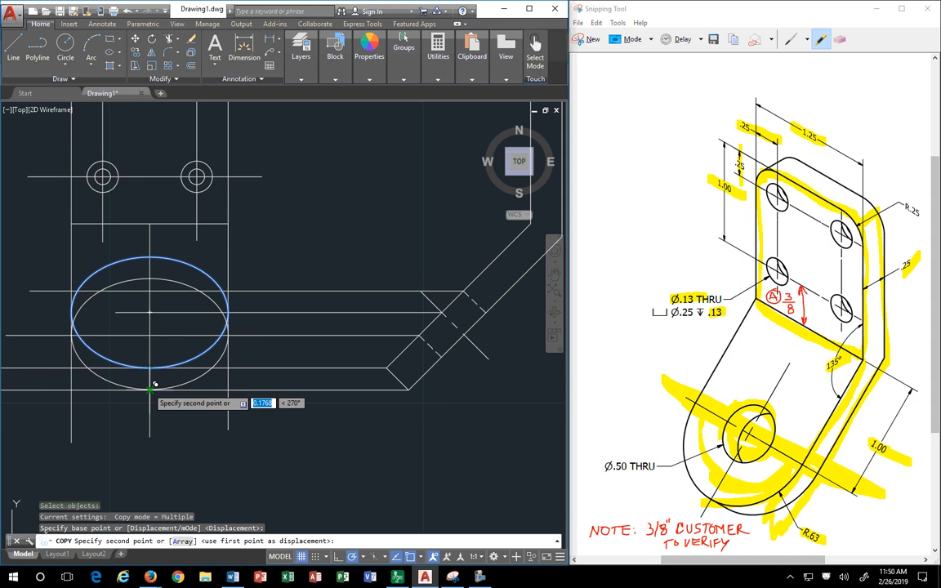
{"action": "left_click", "coordinate": [155, 385]}
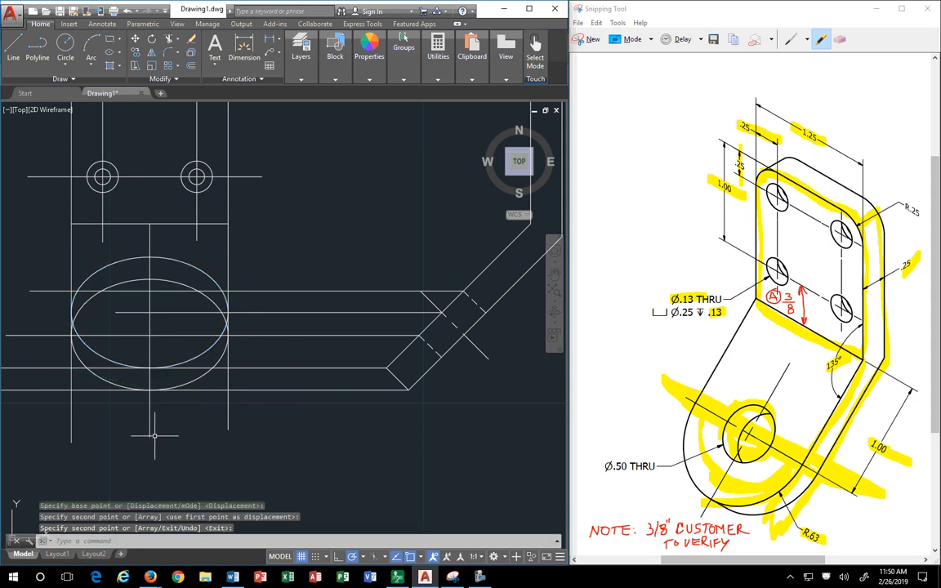
{"action": "key", "text": "Return"}
{"action": "left_click", "coordinate": [147, 367]}
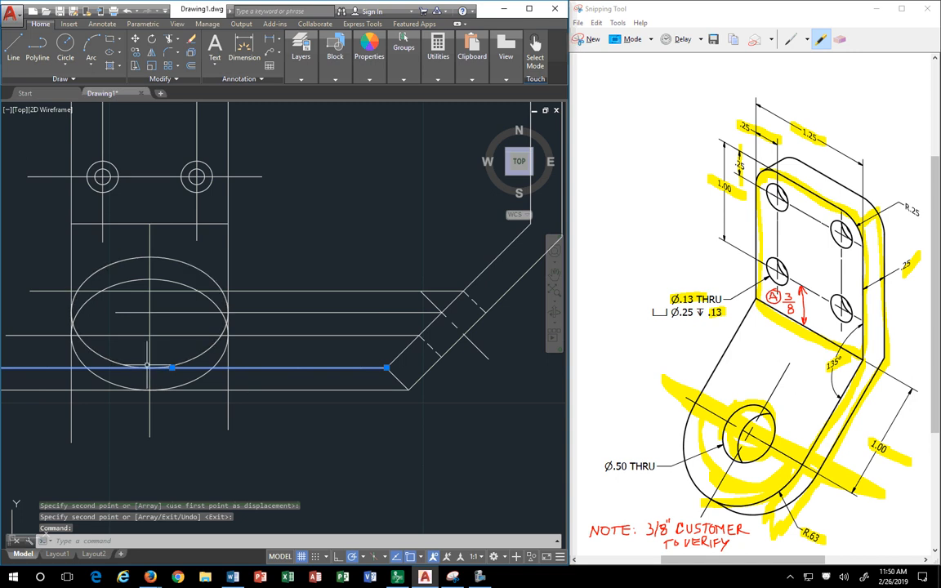
{"action": "left_click", "coordinate": [287, 390]}
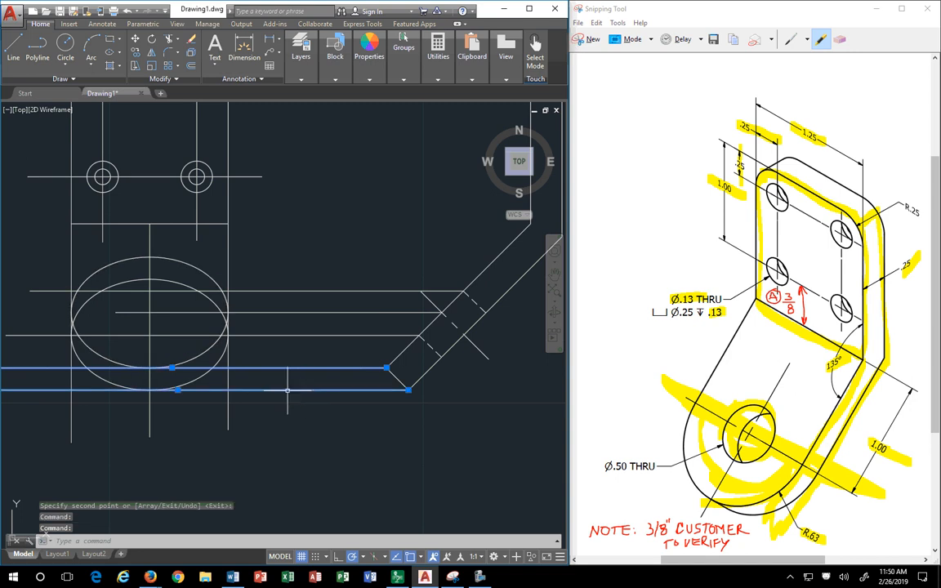
{"action": "key", "text": "Escape"}
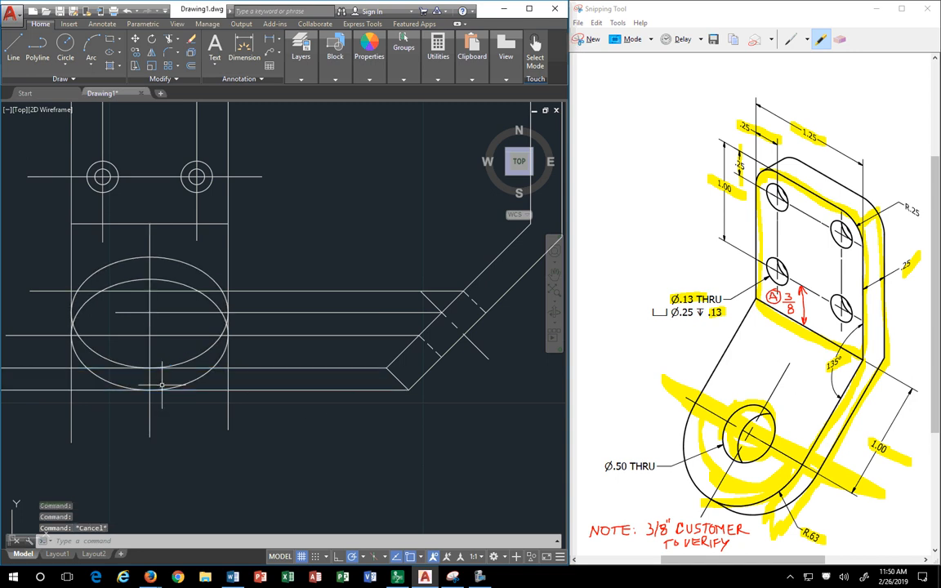
{"action": "key", "text": "Escape"}
- Trim the leg's side edges below the lower ellipse and remove the upper halves of both ellipses between the side edges
{"action": "type", "text": "trim"}
{"action": "key", "text": "Return"}
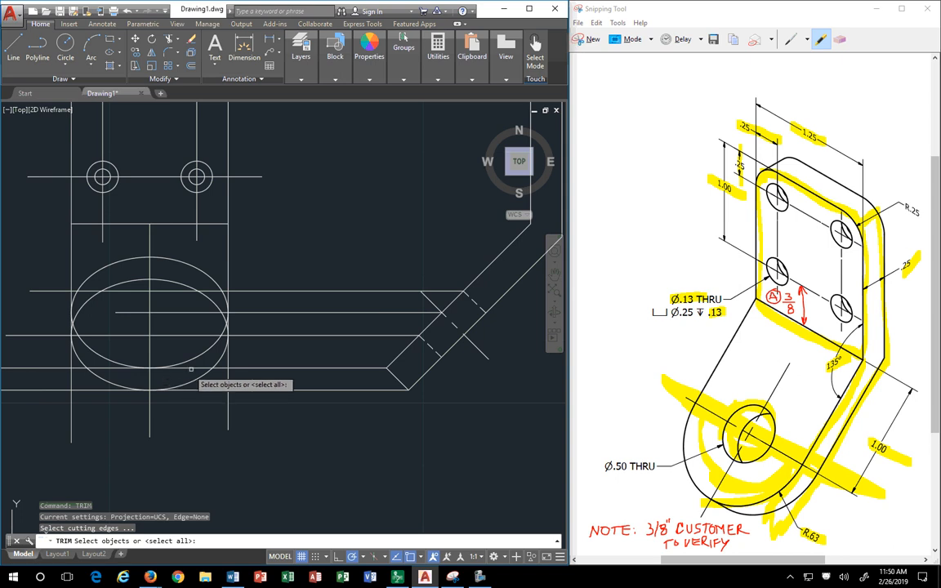
{"action": "left_click", "coordinate": [228, 384]}
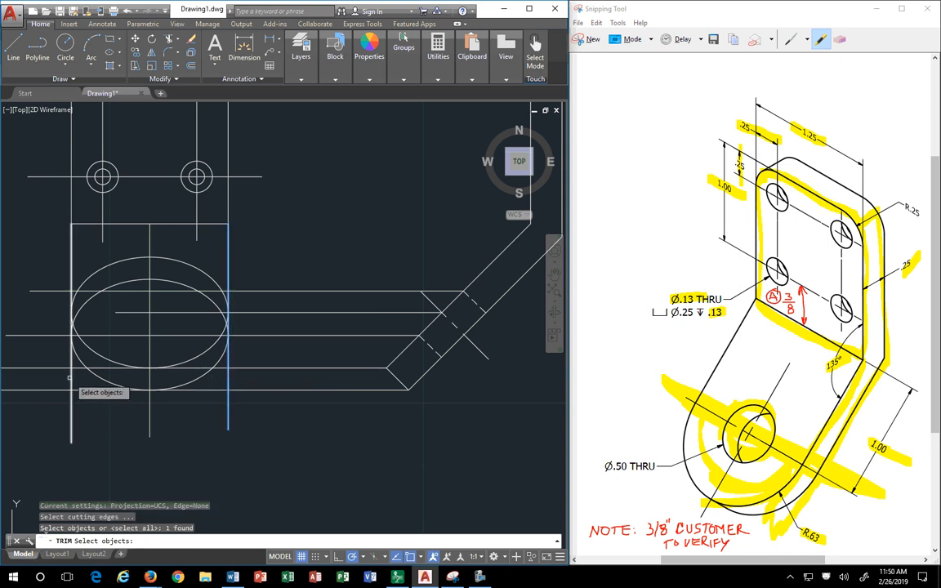
{"action": "left_click", "coordinate": [71, 377]}
{"action": "left_click", "coordinate": [97, 376]}
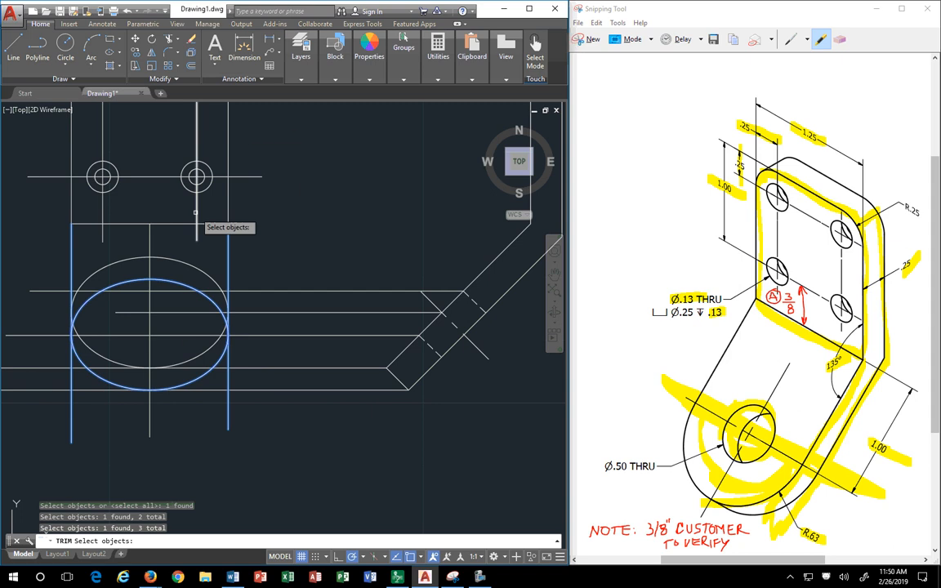
{"action": "key", "text": "Return"}
{"action": "left_click", "coordinate": [229, 415]}
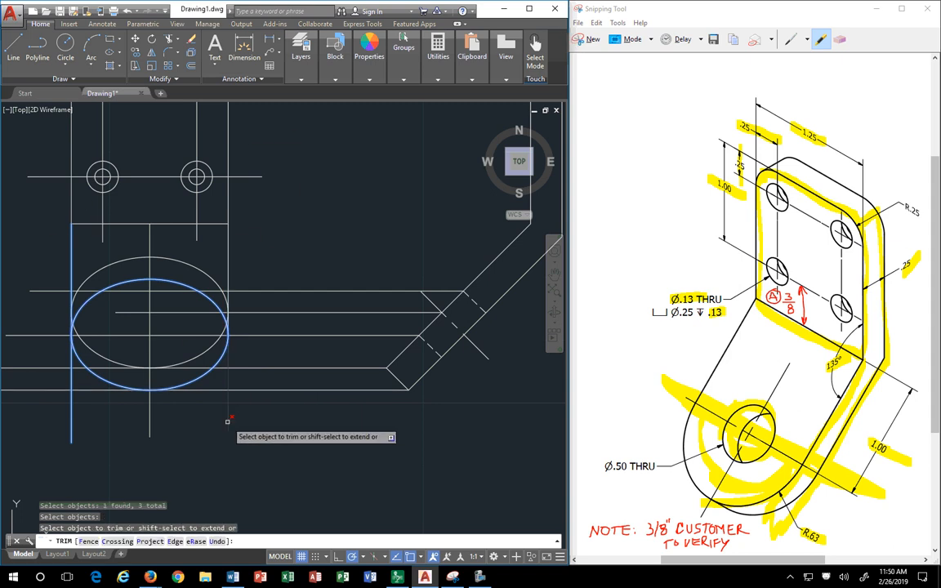
{"action": "left_click", "coordinate": [71, 408]}
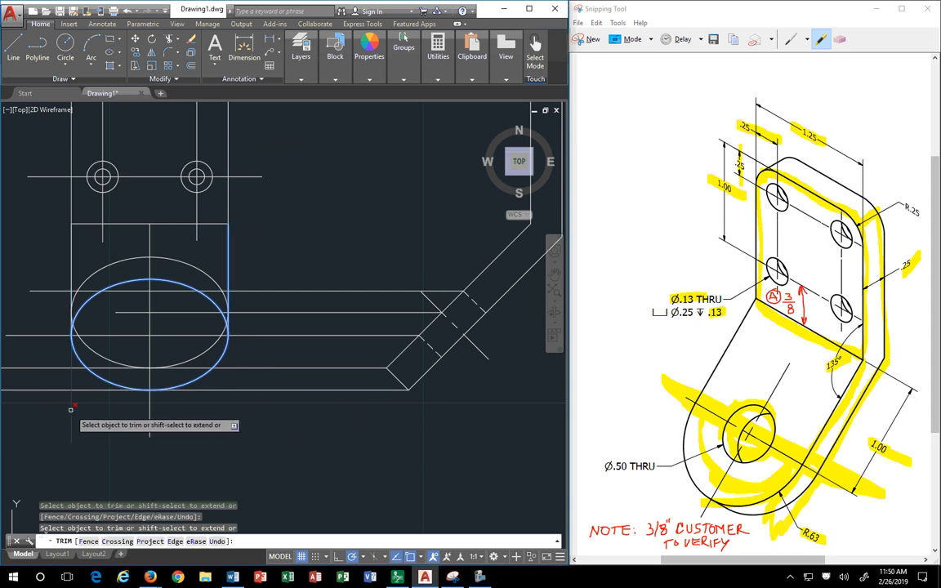
{"action": "left_click", "coordinate": [87, 301]}
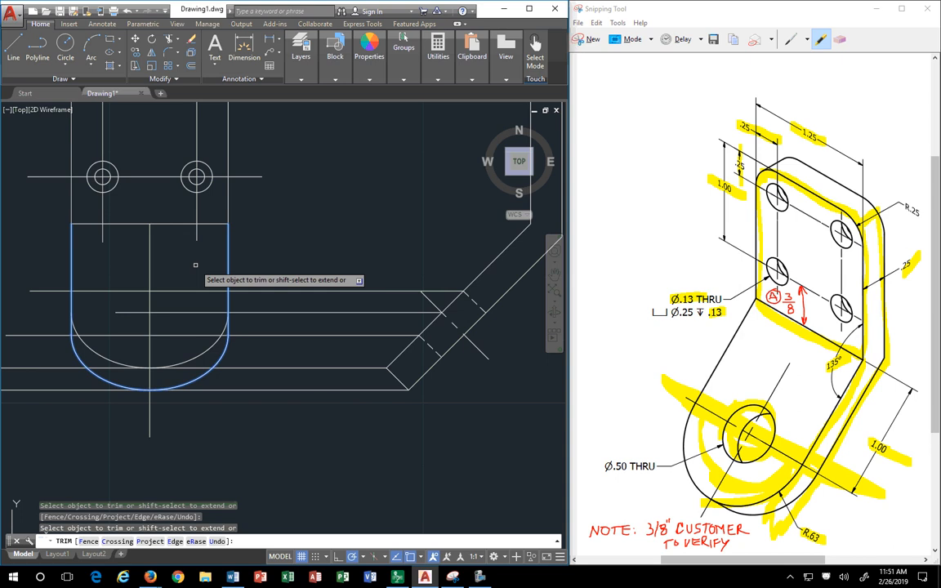
{"action": "key", "text": "Return"}
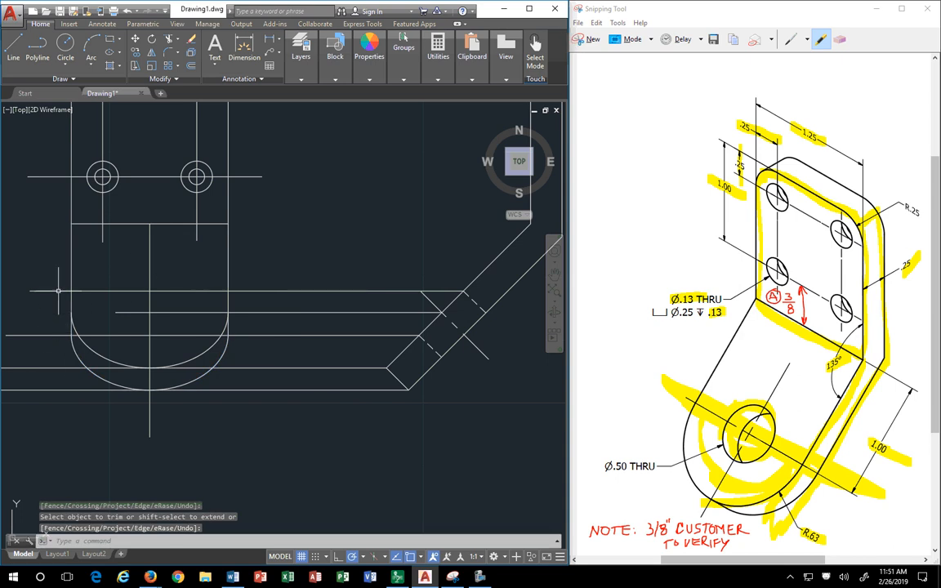
- Examine where the front view's left leg edge ends against the lower elliptical arc
{"action": "left_click", "coordinate": [71, 253]}
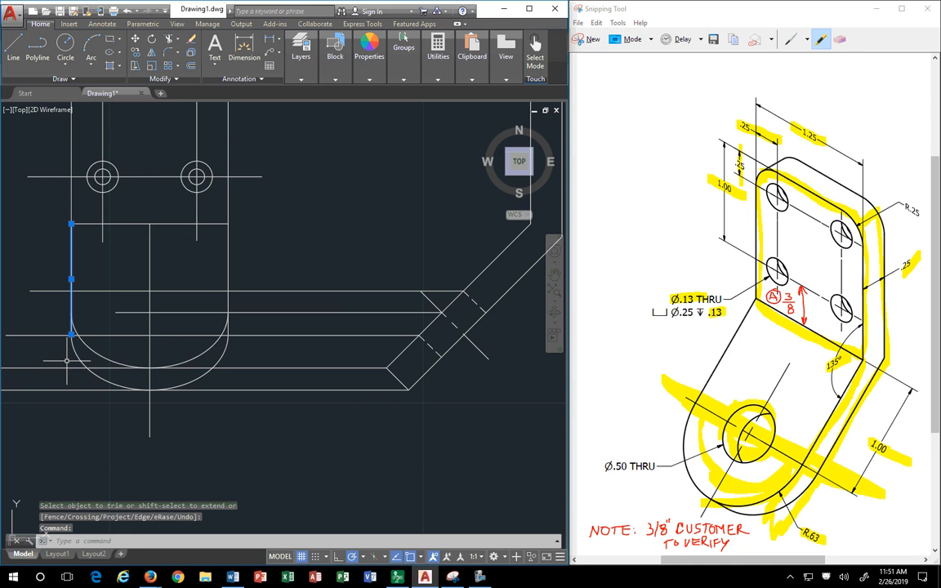
{"action": "scroll", "coordinate": [64, 339], "scroll_direction": "up", "scroll_amount": 2}
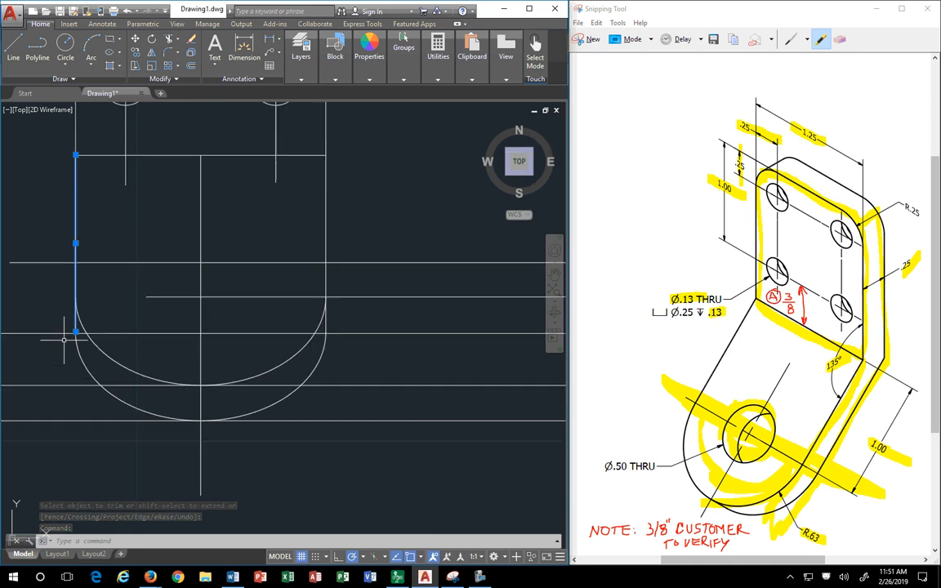
{"action": "scroll", "coordinate": [65, 336], "scroll_direction": "down", "scroll_amount": 2}
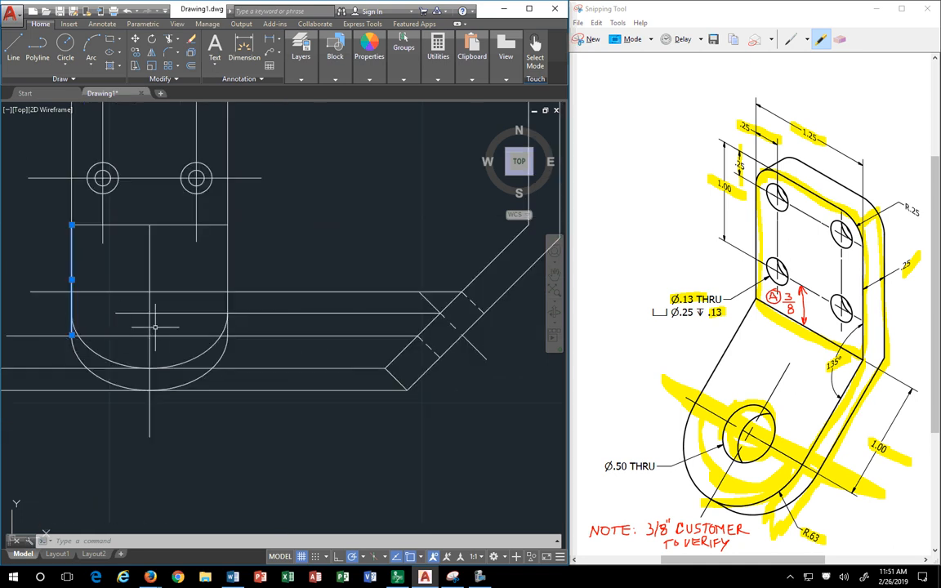
{"action": "key", "text": "Escape"}
{"action": "key", "text": "Escape"}
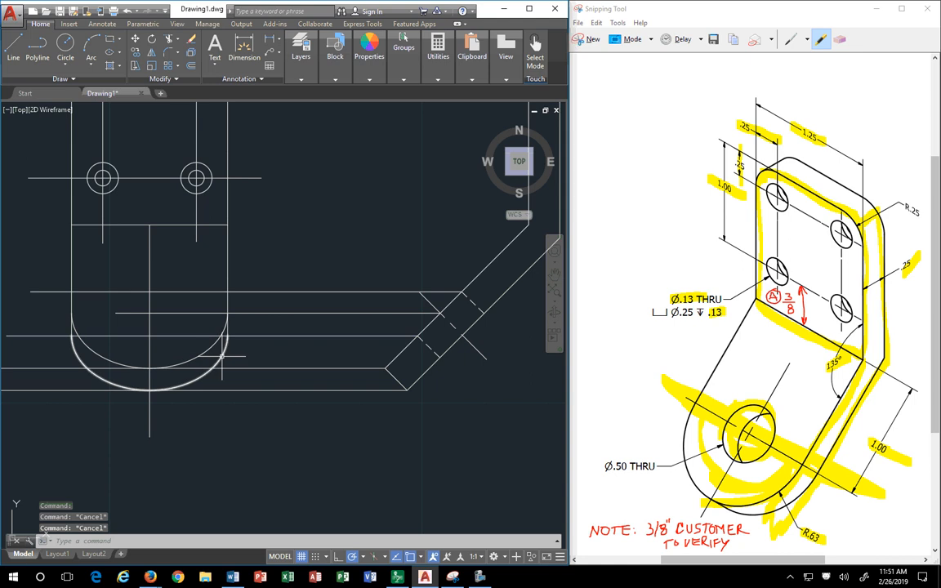
- Inspect up close where the lower elliptical arc joins the right leg edge in the front view
{"action": "left_click", "coordinate": [222, 354]}
{"action": "scroll", "coordinate": [222, 347], "scroll_direction": "up", "scroll_amount": 3}
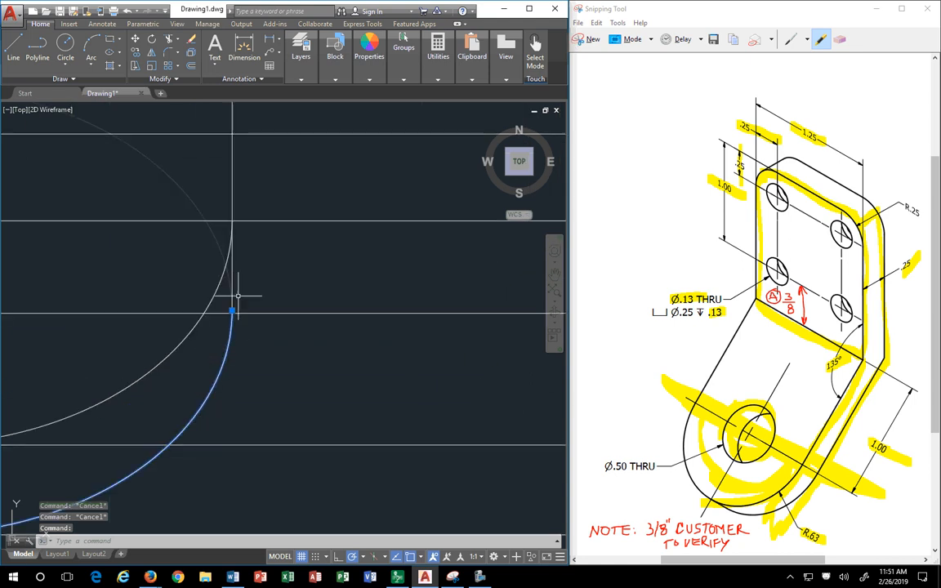
{"action": "scroll", "coordinate": [171, 445], "scroll_direction": "up", "scroll_amount": 4}
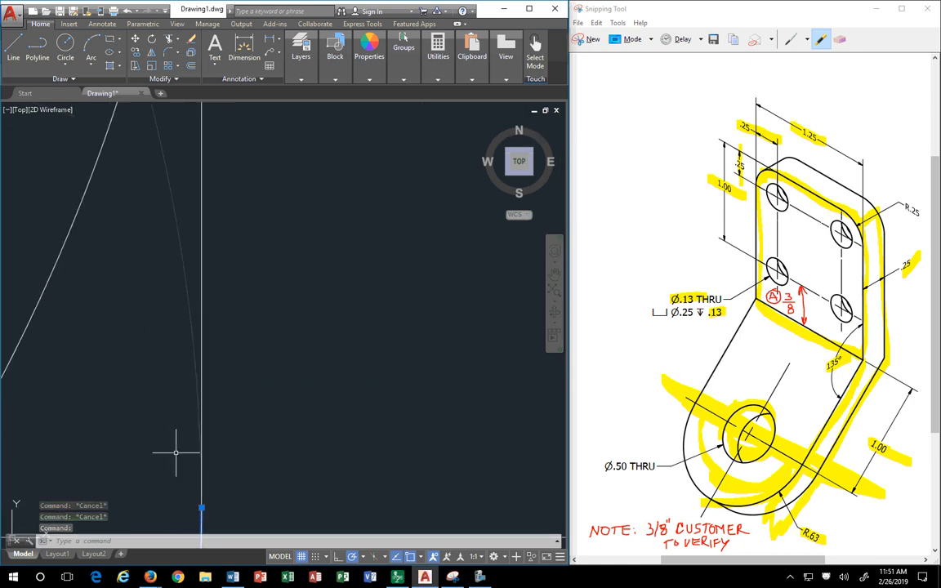
{"action": "middle_click_drag", "start_coordinate": [183, 445], "coordinate": [197, 288]}
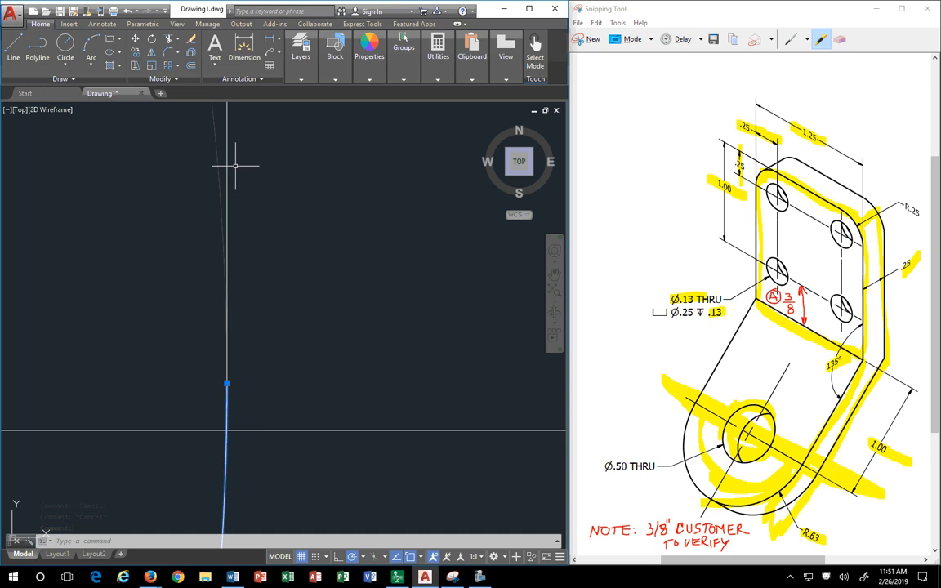
{"action": "left_click", "coordinate": [226, 177]}
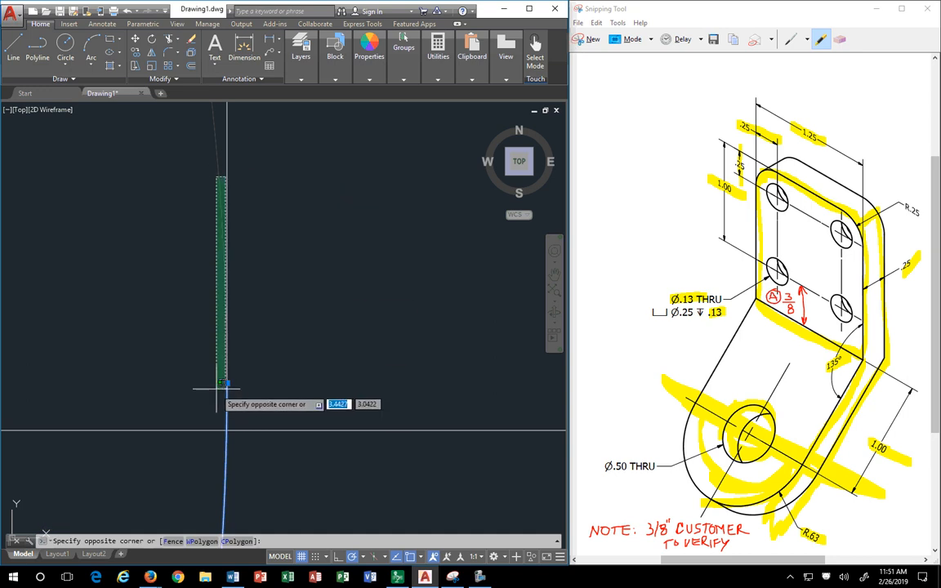
{"action": "left_click", "coordinate": [233, 340]}
{"action": "left_click", "coordinate": [254, 281]}
{"action": "left_click", "coordinate": [198, 226]}
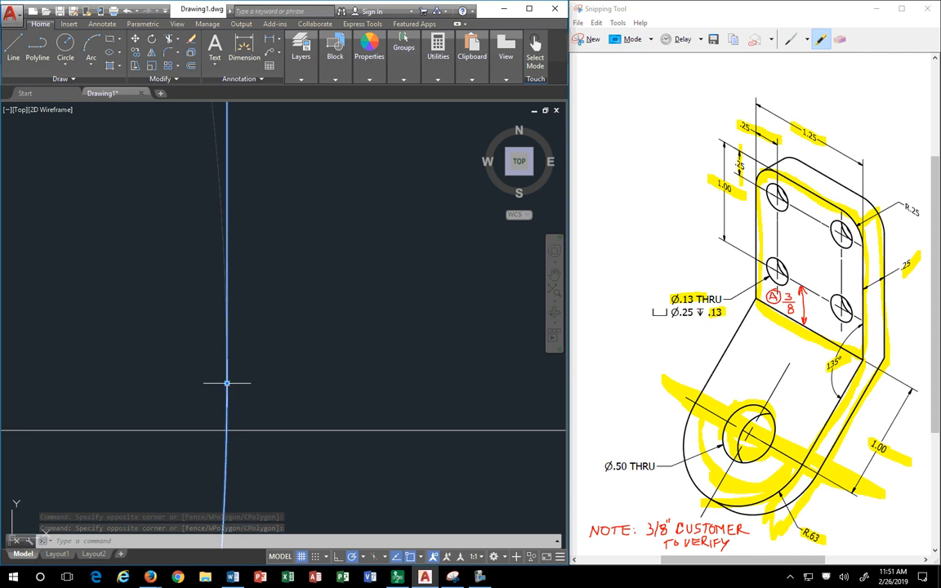
{"action": "scroll", "coordinate": [214, 369], "scroll_direction": "down", "scroll_amount": 8}
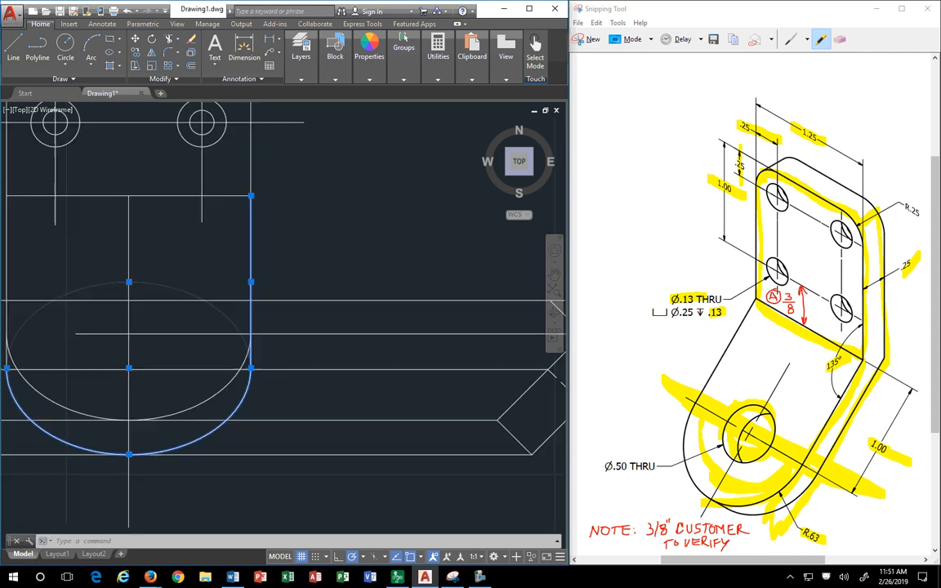
{"action": "scroll", "coordinate": [278, 379], "scroll_direction": "down", "scroll_amount": 2}
{"action": "key", "text": "Escape"}
{"action": "key", "text": "Escape"}
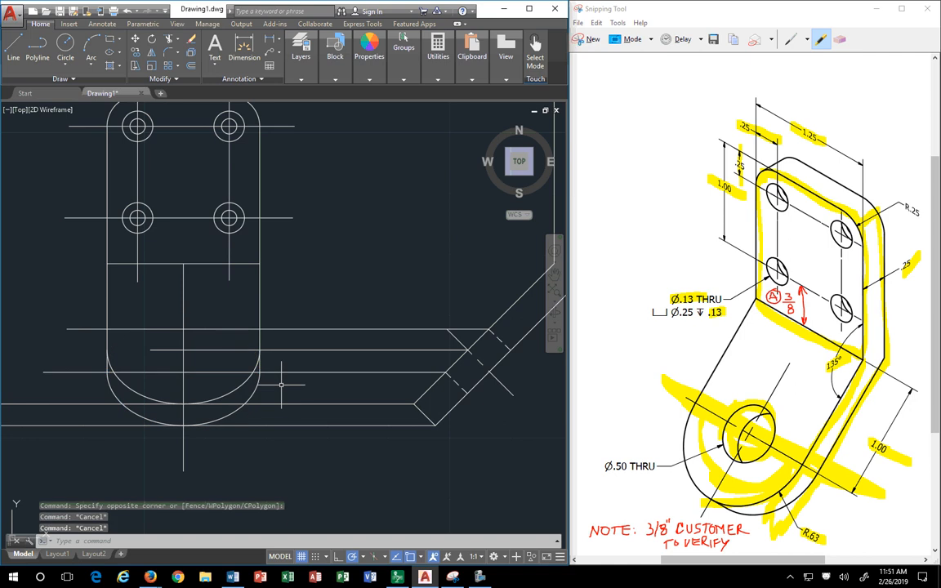
- Check the lower hole projection line against the point where the left leg edge meets the lower elliptical arc
{"action": "left_click", "coordinate": [274, 373]}
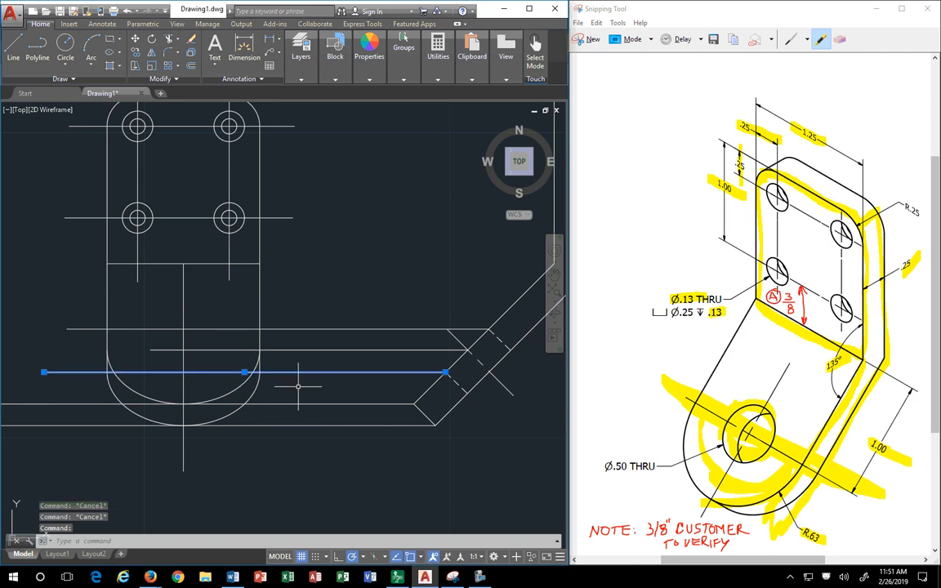
{"action": "key", "text": "Escape"}
{"action": "scroll", "coordinate": [164, 364], "scroll_direction": "up", "scroll_amount": 8}
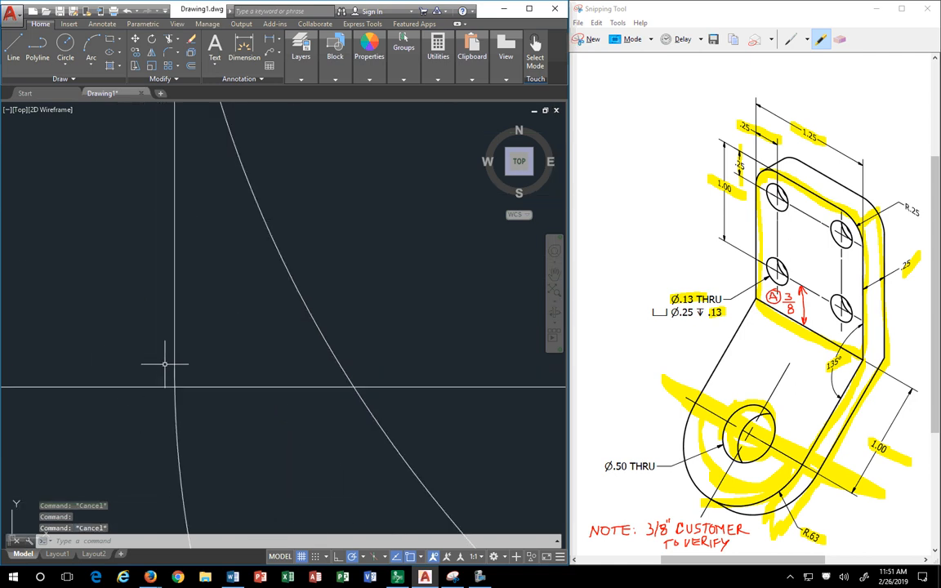
{"action": "left_click", "coordinate": [176, 298]}
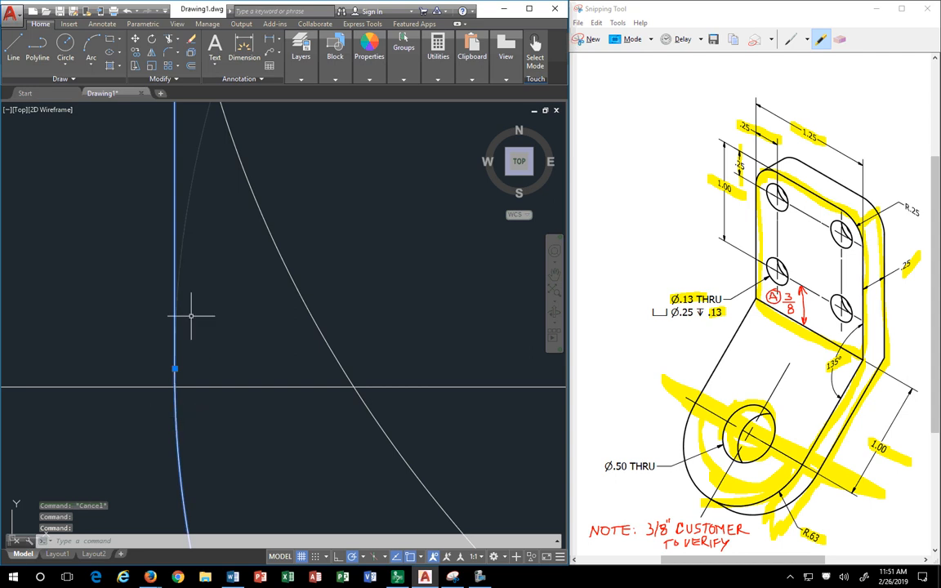
{"action": "scroll", "coordinate": [187, 310], "scroll_direction": "up", "scroll_amount": 5}
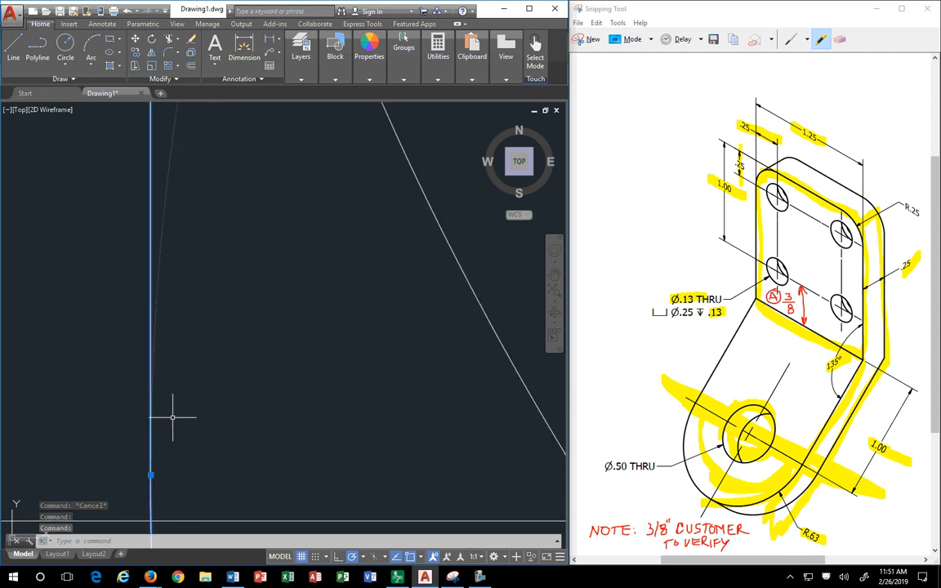
{"action": "key", "text": "Escape"}
{"action": "scroll", "coordinate": [192, 400], "scroll_direction": "down", "scroll_amount": 5}
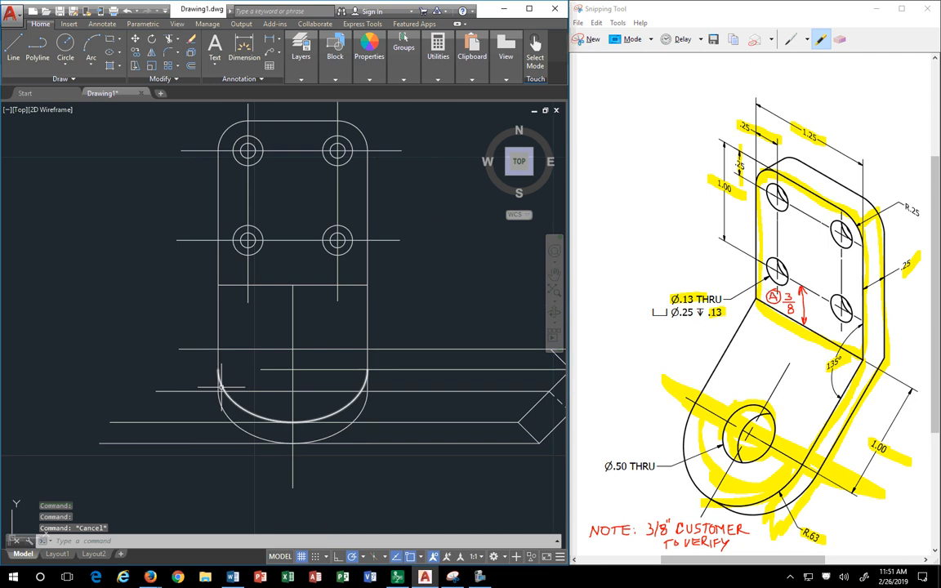
- Delete the two lowest horizontal projection lines running from the leg's end in the side view
{"action": "mouse_move", "coordinate": [402, 415]}
{"action": "middle_mouse_down"}
{"action": "mouse_move", "coordinate": [276, 394]}
{"action": "mouse_move", "coordinate": [269, 384]}
{"action": "middle_mouse_up"}
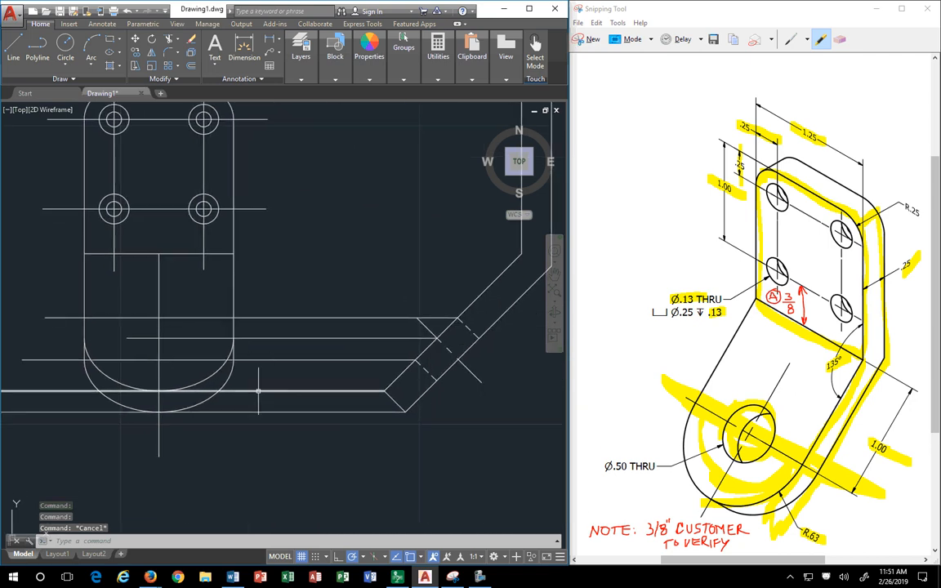
{"action": "left_click", "coordinate": [258, 391]}
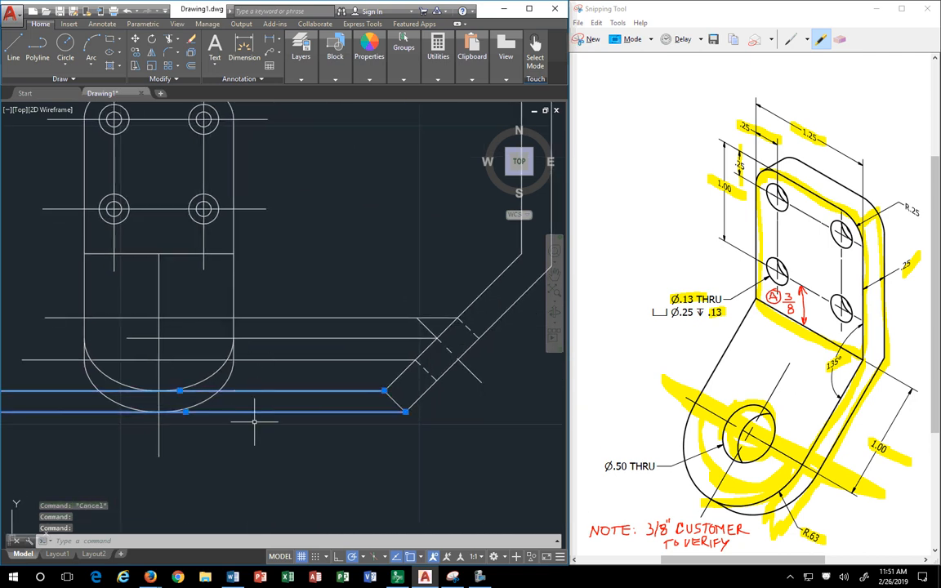
{"action": "key", "text": "Delete"}
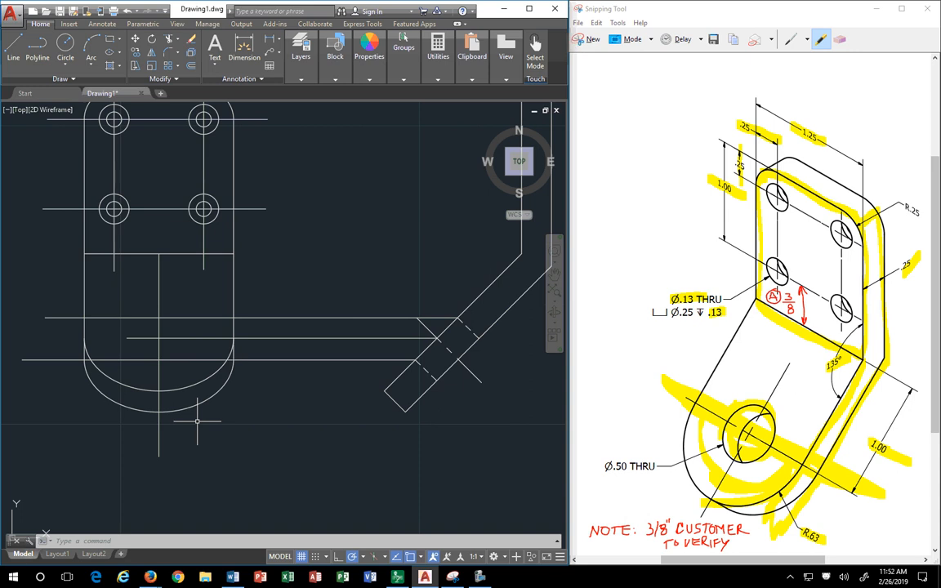
- Compare the right endpoints of both elliptical arcs with the leg's side edge and the neighbouring projection lines
{"action": "scroll", "coordinate": [208, 355], "scroll_direction": "up", "scroll_amount": 4}
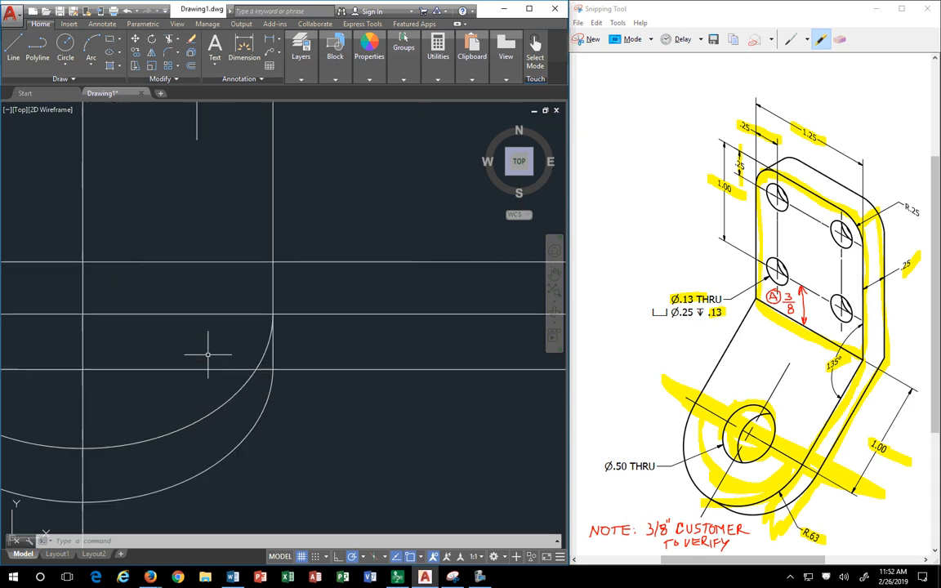
{"action": "left_click", "coordinate": [254, 422]}
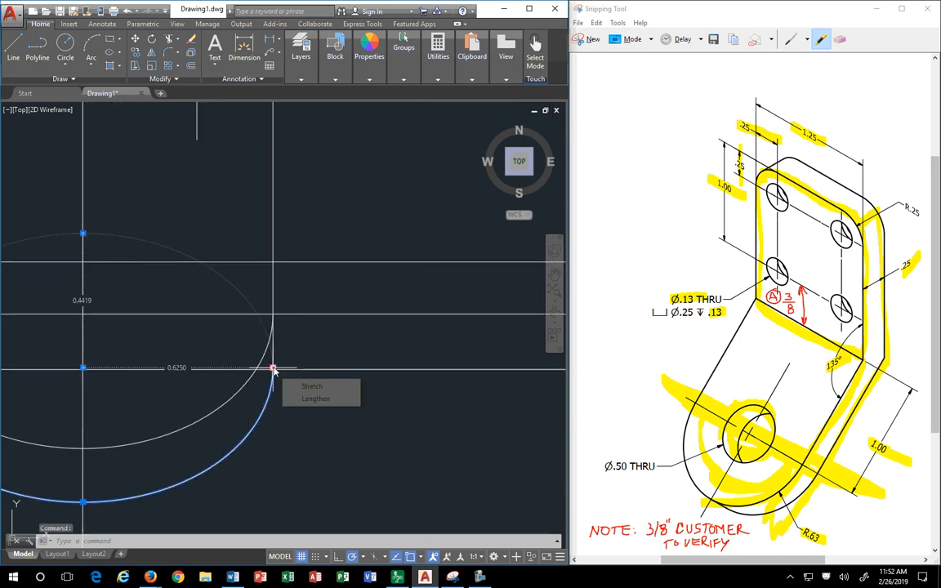
{"action": "left_click", "coordinate": [273, 367]}
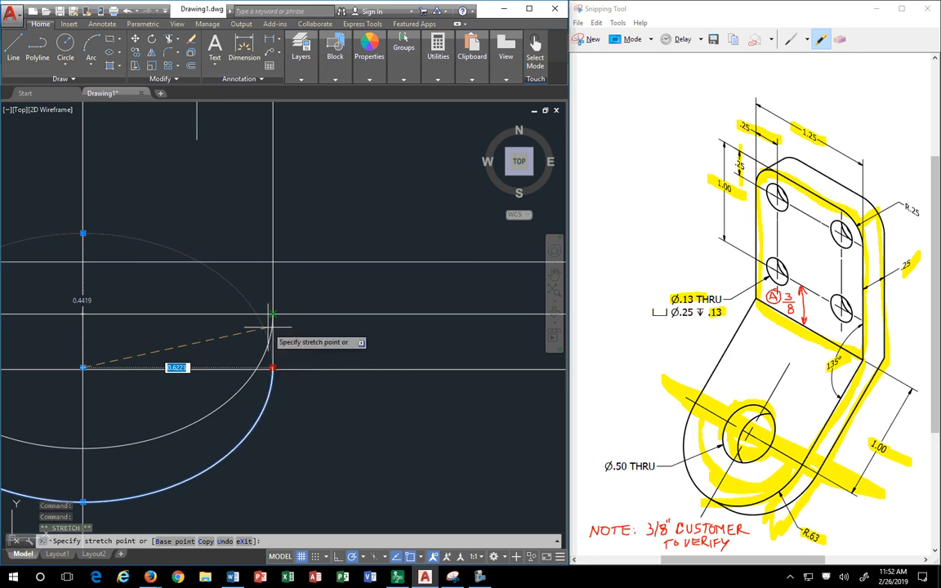
{"action": "key", "text": "Escape"}
{"action": "key", "text": "Escape"}
{"action": "left_click", "coordinate": [270, 332]}
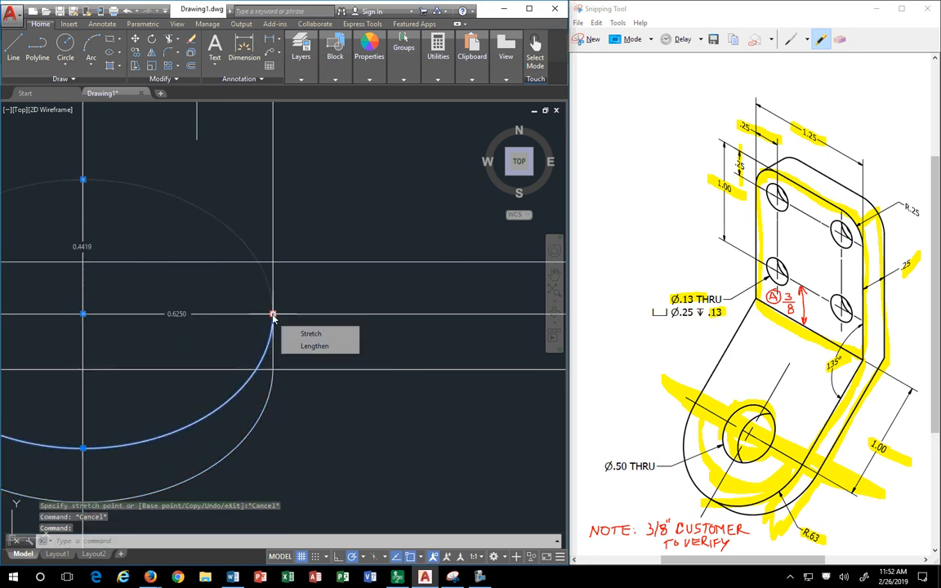
{"action": "scroll", "coordinate": [274, 366], "scroll_direction": "up", "scroll_amount": 5}
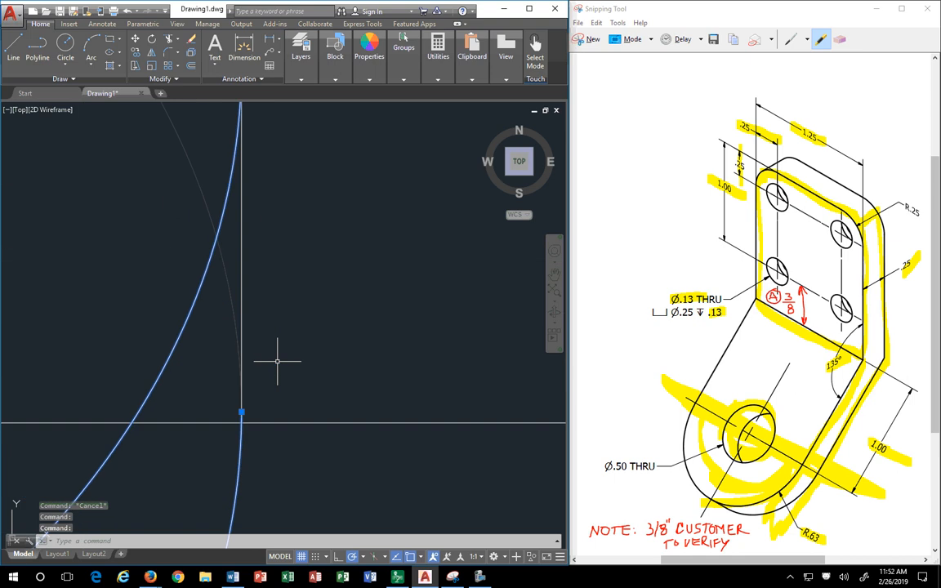
{"action": "middle_click_drag", "start_coordinate": [273, 322], "coordinate": [234, 377]}
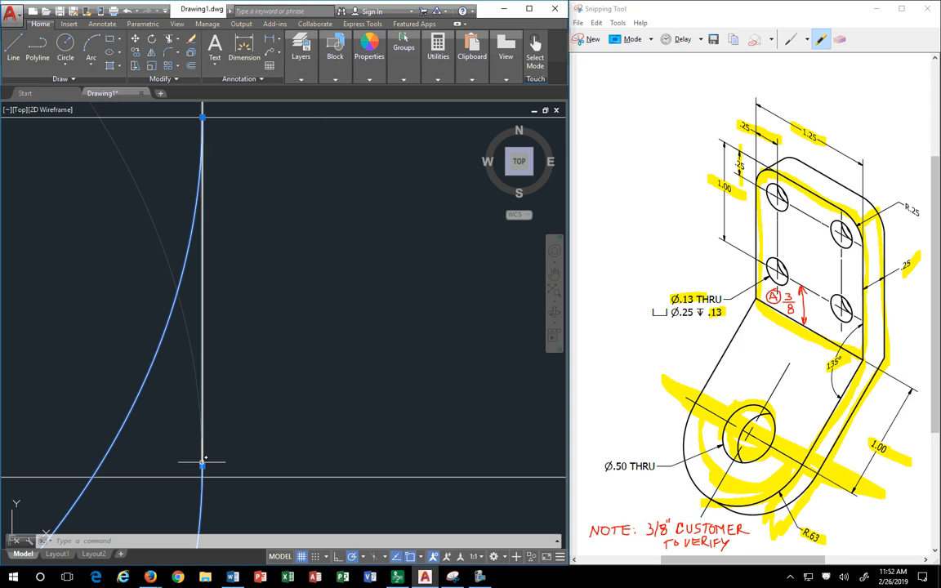
{"action": "key", "text": "Escape"}
{"action": "key", "text": "Escape"}
{"action": "scroll", "coordinate": [300, 394], "scroll_direction": "down", "scroll_amount": 5}
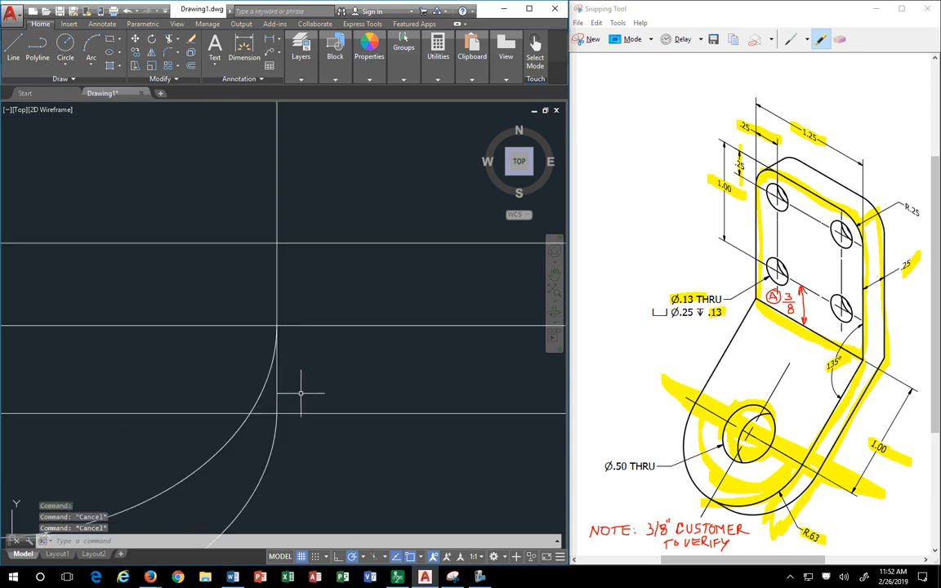
{"action": "scroll", "coordinate": [301, 393], "scroll_direction": "down", "scroll_amount": 4}
{"action": "scroll", "coordinate": [302, 393], "scroll_direction": "down", "scroll_amount": 2}
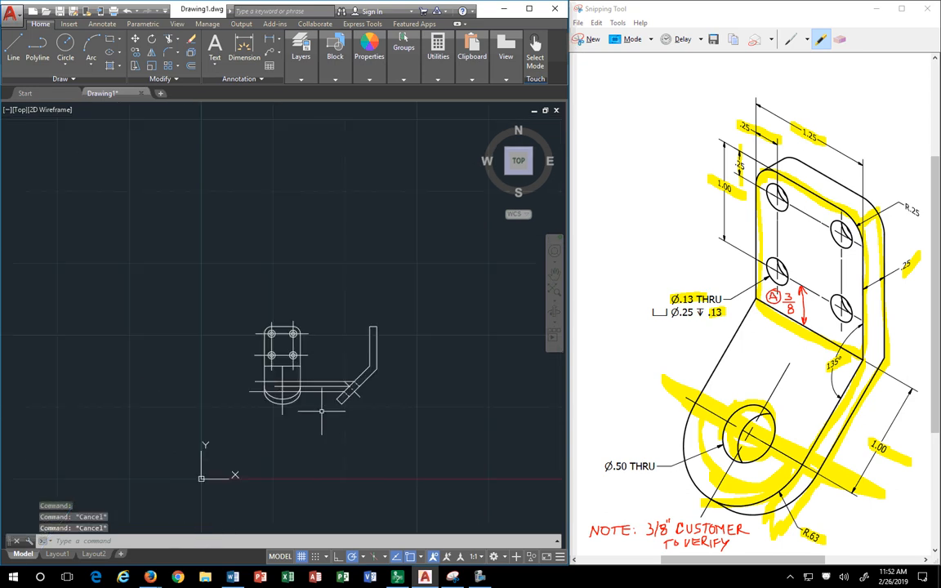
- Examine the two long slanted edges of the angled leg in the side view
{"action": "scroll", "coordinate": [294, 367], "scroll_direction": "up", "scroll_amount": 6}
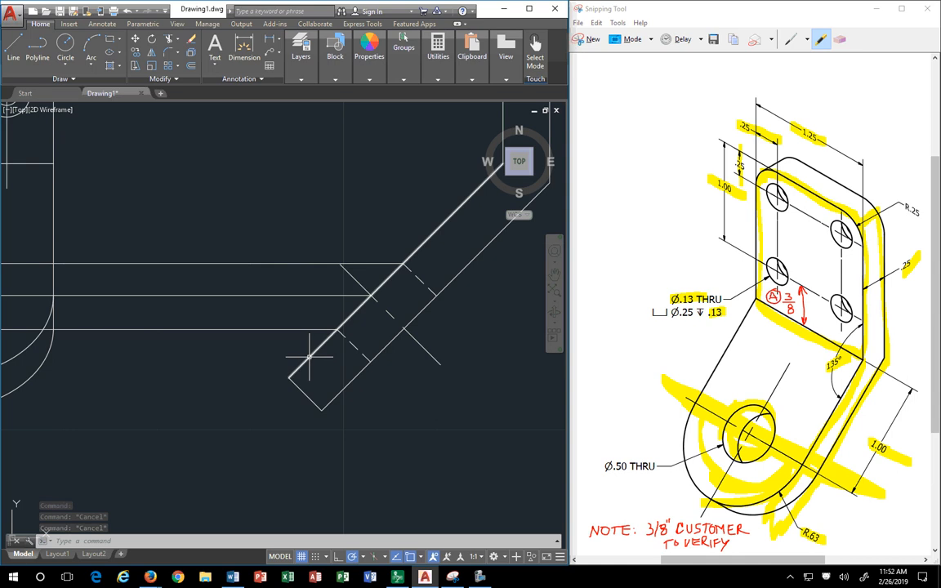
{"action": "left_click", "coordinate": [309, 356]}
{"action": "left_click", "coordinate": [341, 391]}
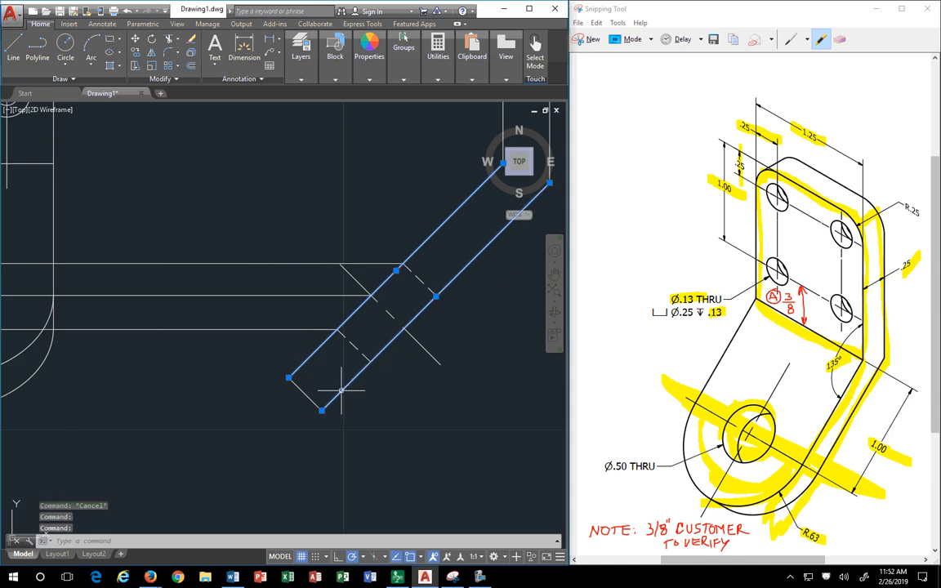
{"action": "key", "text": "Escape"}
{"action": "key", "text": "Escape"}
{"action": "scroll", "coordinate": [270, 379], "scroll_direction": "down", "scroll_amount": 3}
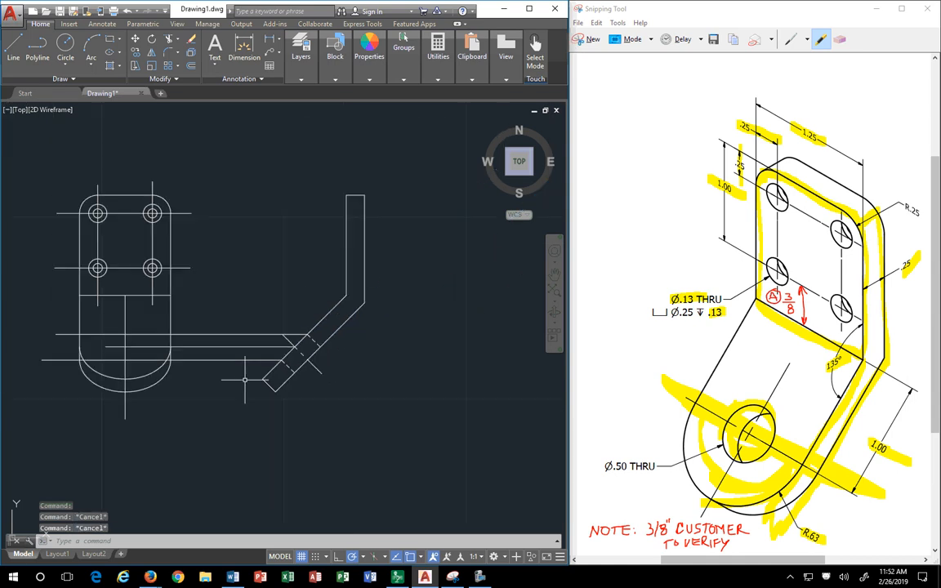
{"action": "scroll", "coordinate": [218, 378], "scroll_direction": "up", "scroll_amount": 3}
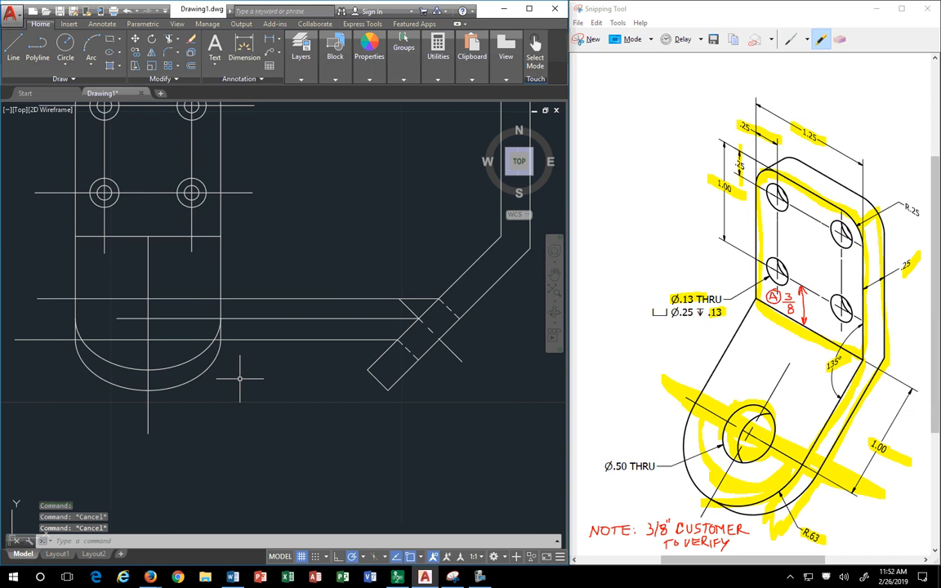
- Draw an ellipse for the large hole, centred on the centreline intersection, reaching the upper projection line, with a 0.25 distance to the other axis
{"action": "left_click", "coordinate": [119, 52]}
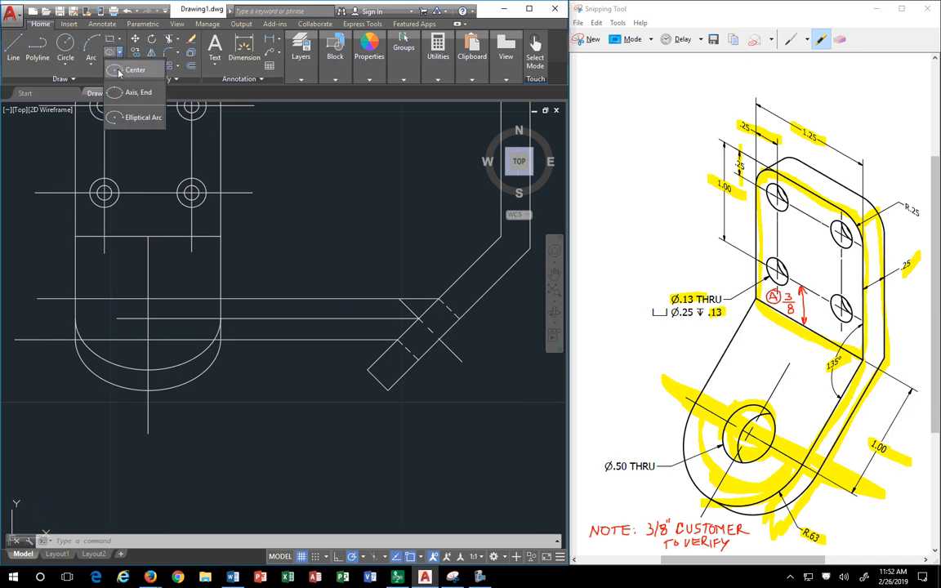
{"action": "left_click", "coordinate": [119, 71]}
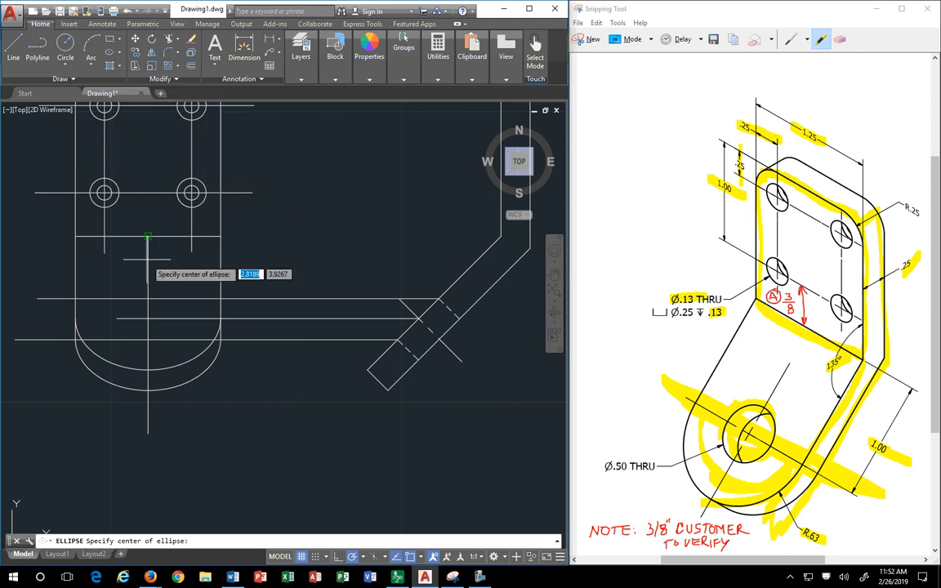
{"action": "left_click", "coordinate": [148, 318]}
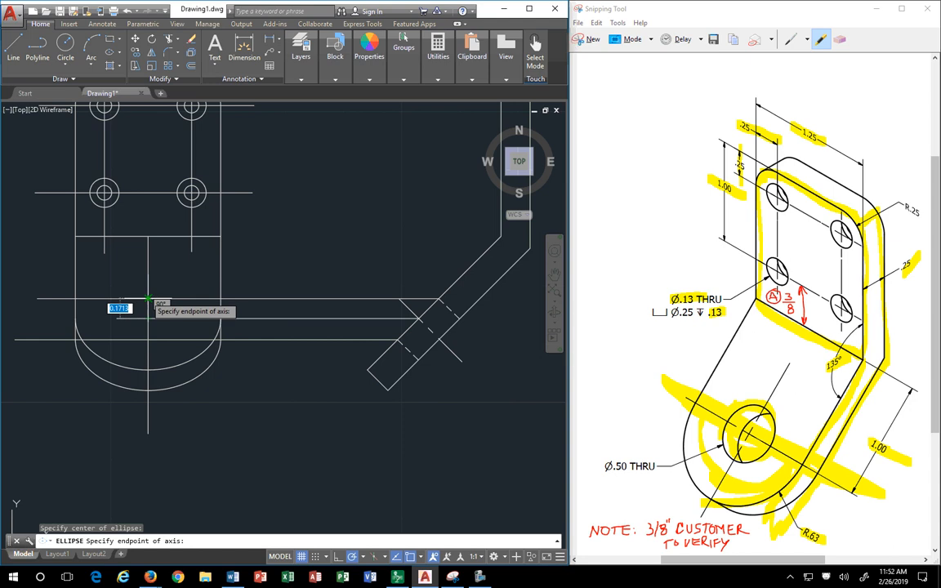
{"action": "left_click", "coordinate": [148, 300]}
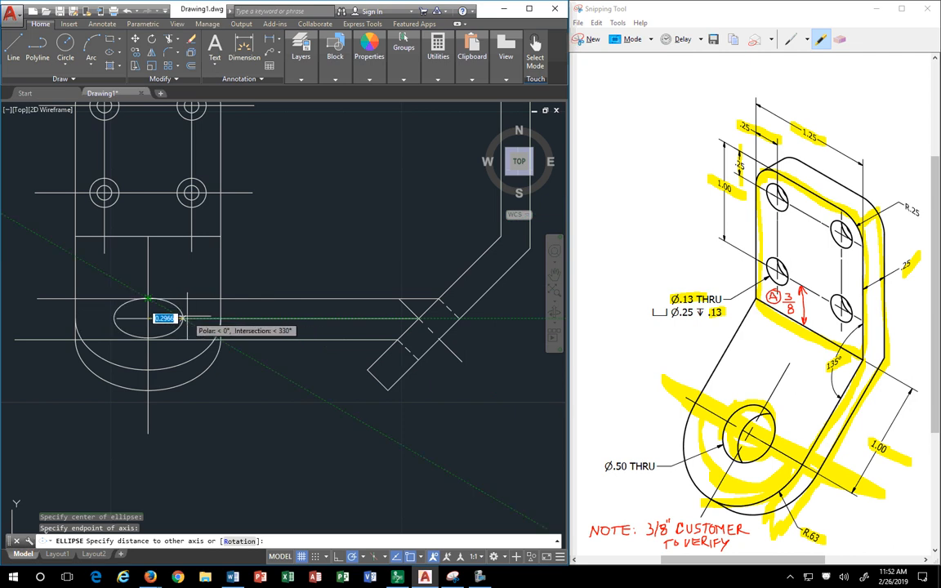
{"action": "type", "text": ".2"}
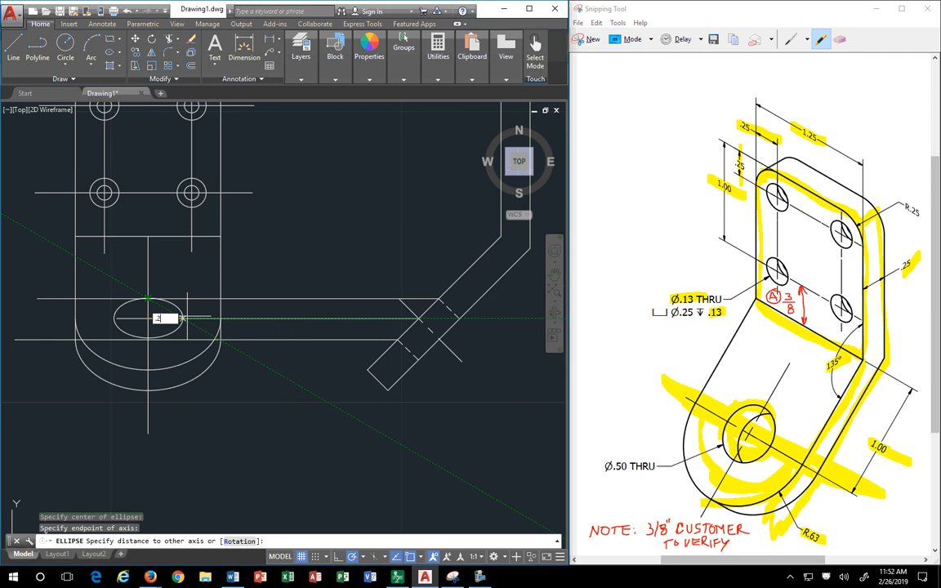
{"action": "type", "text": "5"}
{"action": "key", "text": "Return"}
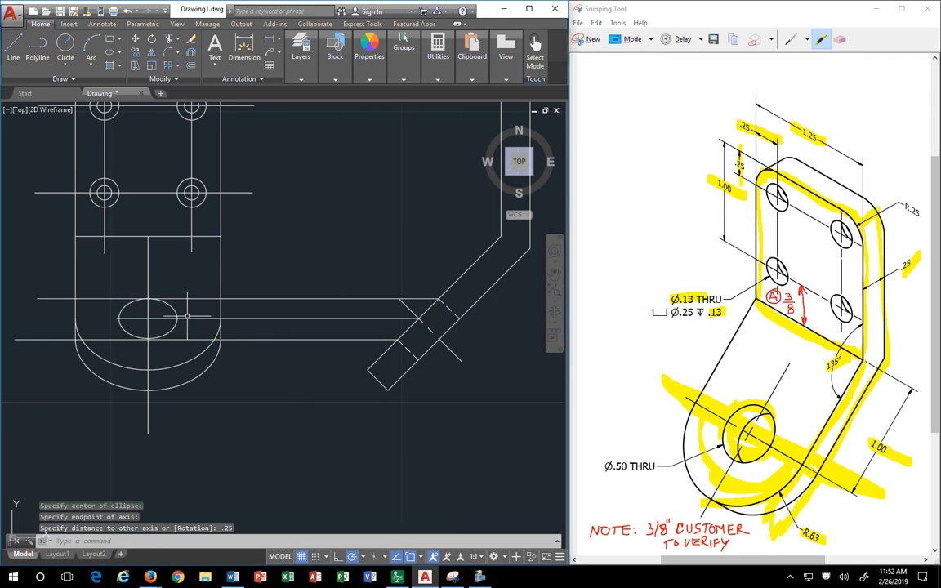
{"action": "key", "text": "Escape"}
{"action": "key", "text": "Escape"}
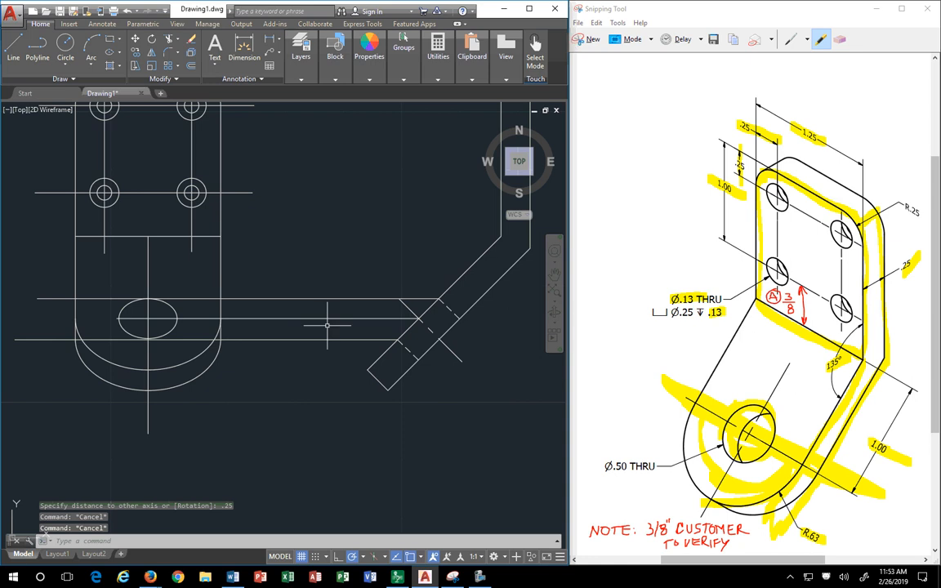
- Copy the lower hole projection line from the hole edge on the angled leg's front face to its end on the back face
{"action": "type", "text": "copy"}
{"action": "key", "text": "Return"}
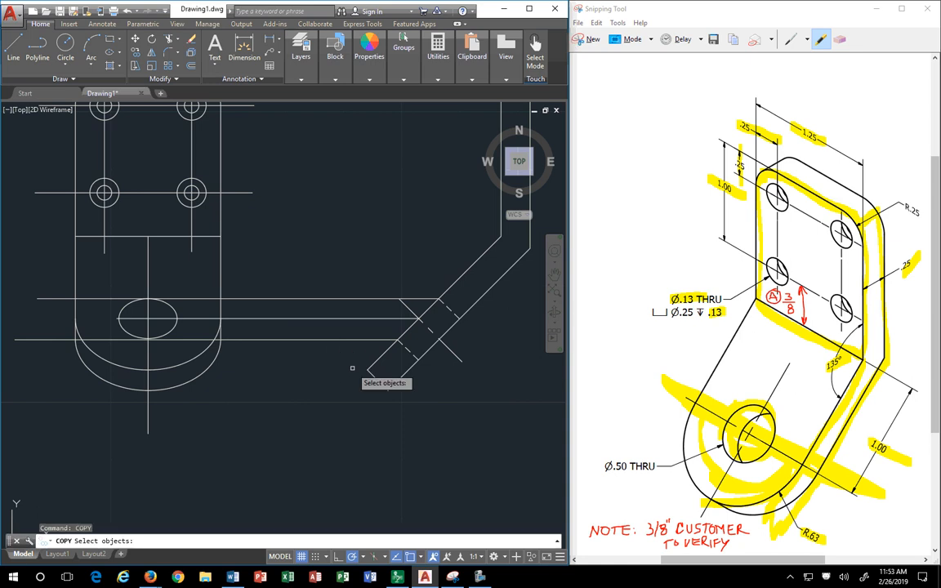
{"action": "left_click", "coordinate": [356, 338]}
{"action": "key", "text": "Return"}
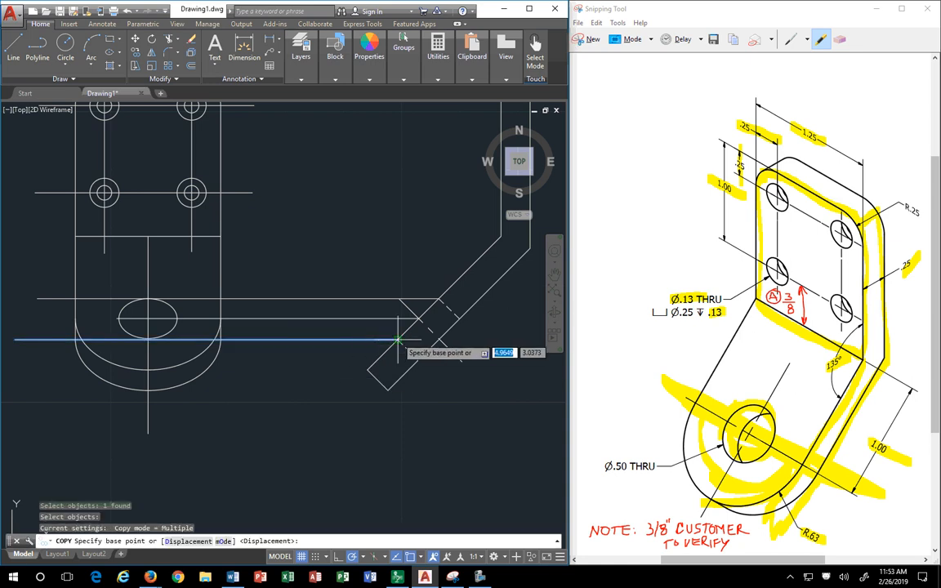
{"action": "left_click", "coordinate": [398, 339]}
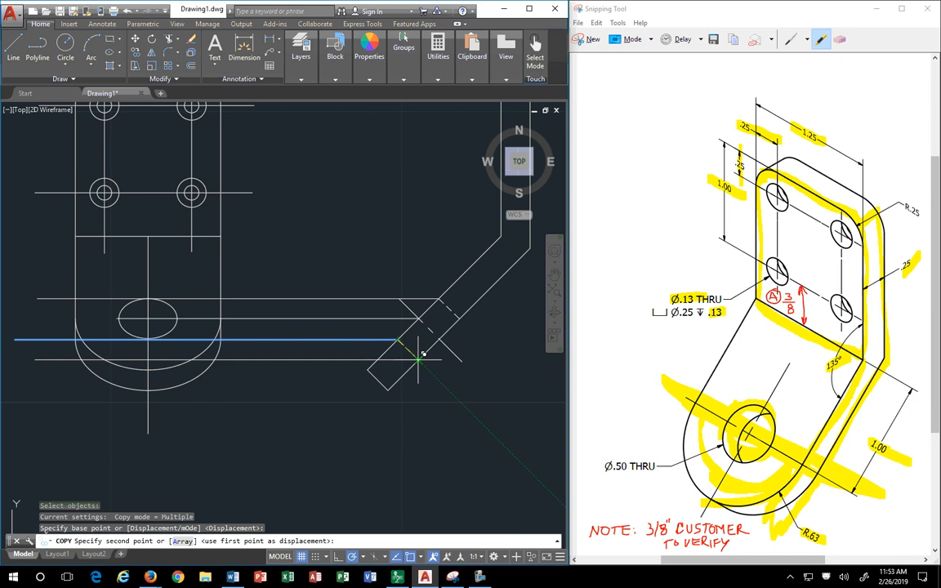
{"action": "left_click", "coordinate": [418, 359]}
{"action": "key", "text": "Return"}
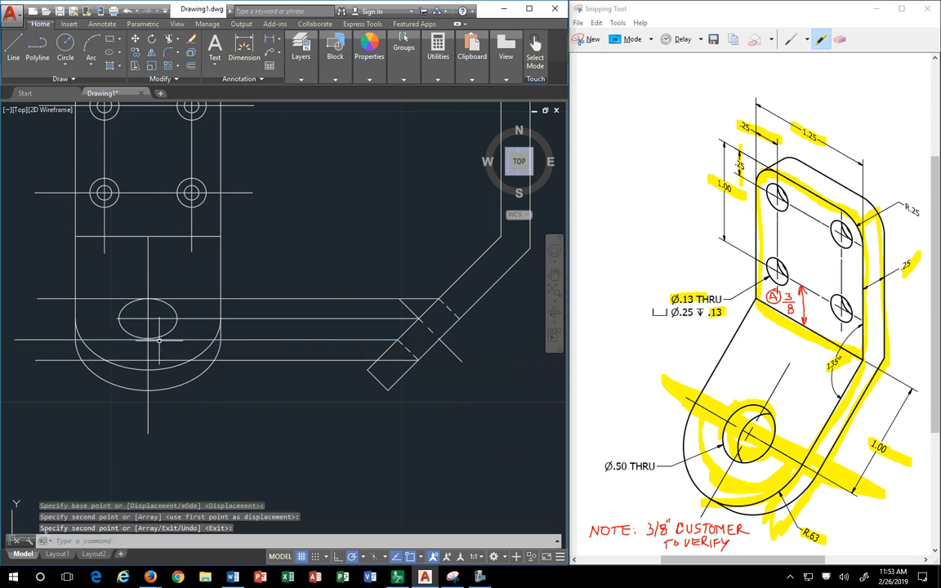
{"action": "key", "text": "Return"}
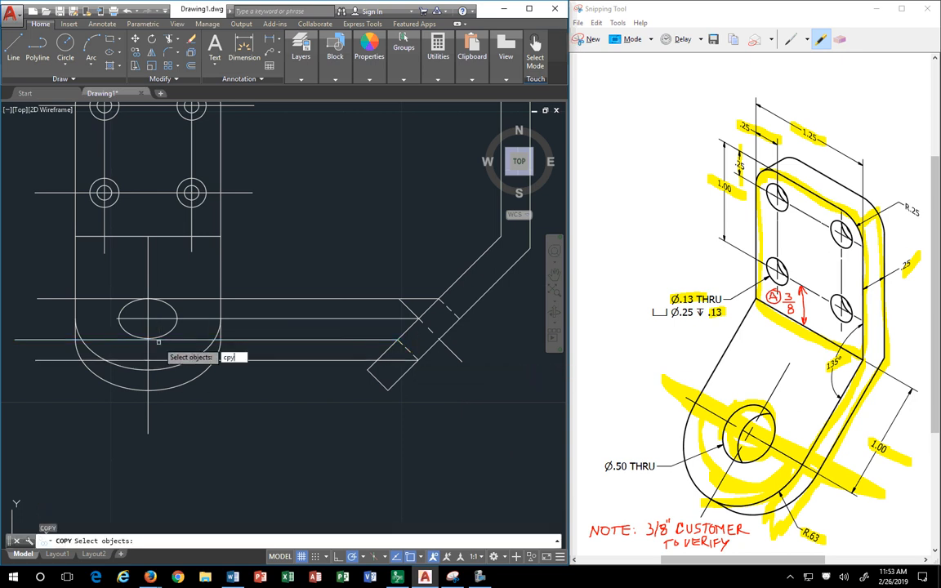
{"action": "key", "text": "Return"}
{"action": "left_click", "coordinate": [170, 332]}
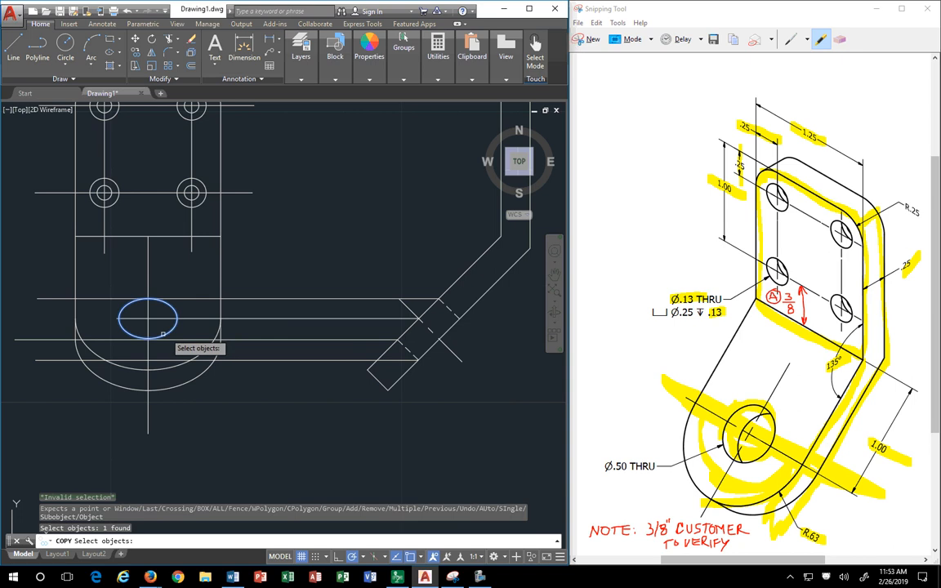
{"action": "key", "text": "Return"}
{"action": "scroll", "coordinate": [140, 336], "scroll_direction": "up", "scroll_amount": 2}
{"action": "scroll", "coordinate": [243, 343], "scroll_direction": "down", "scroll_amount": 2}
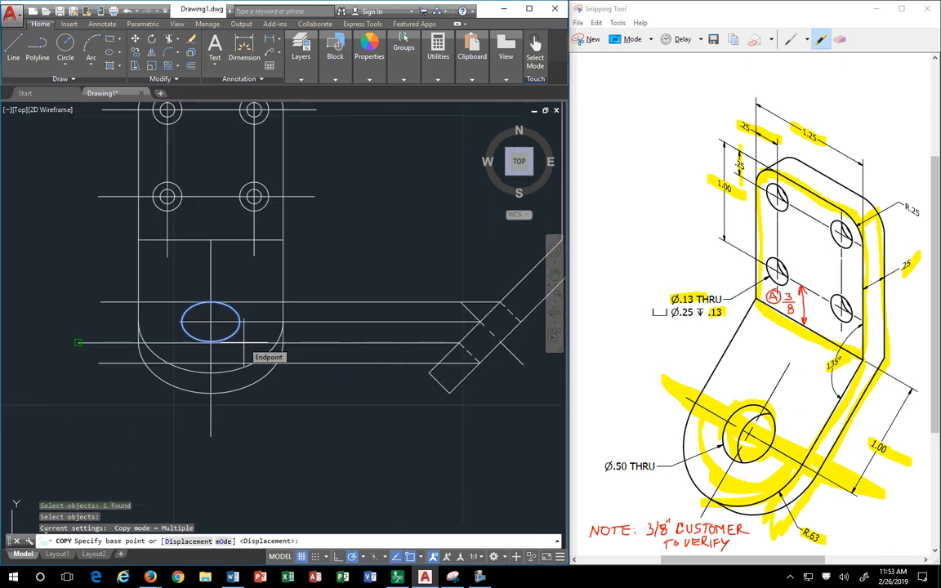
{"action": "key", "text": "Escape"}
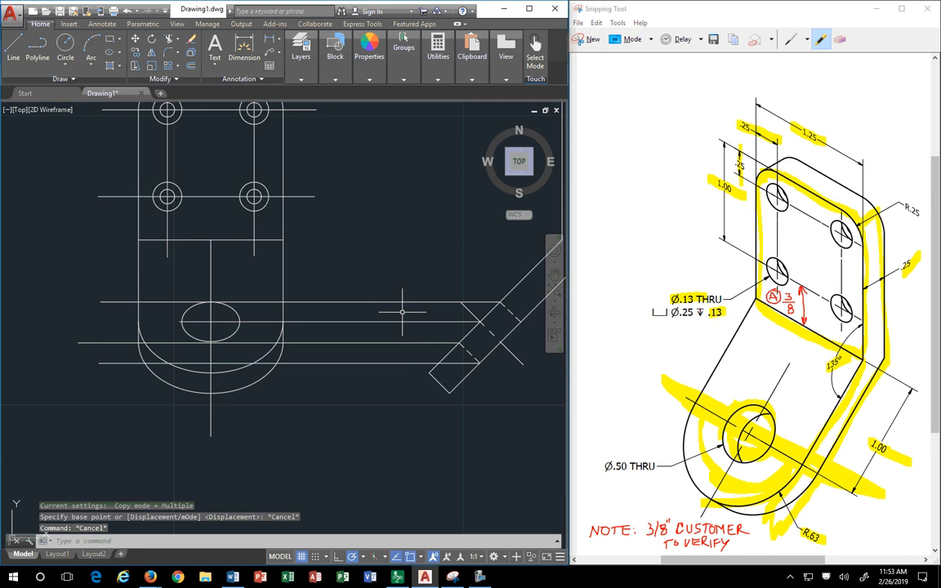
{"action": "type", "text": "l"}
{"action": "key", "text": "Return"}
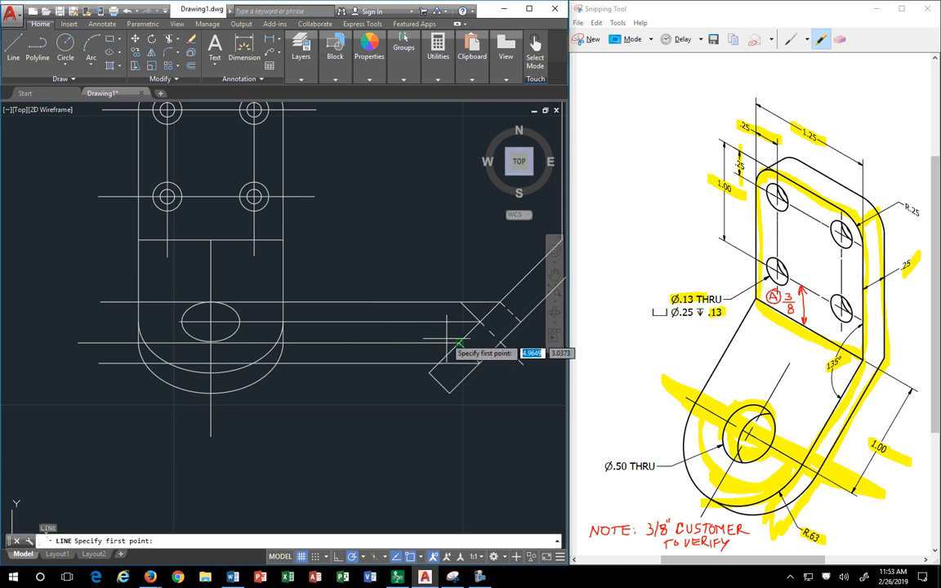
{"action": "scroll", "coordinate": [453, 340], "scroll_direction": "up", "scroll_amount": 2}
{"action": "left_click", "coordinate": [499, 312]}
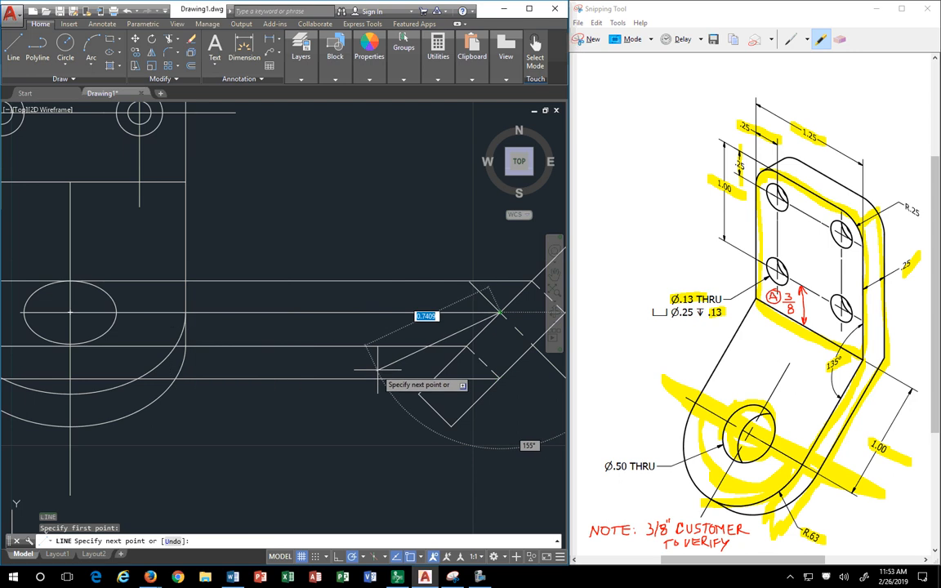
{"action": "key", "text": "Escape"}
{"action": "key", "text": "Return"}
{"action": "left_click", "coordinate": [462, 347]}
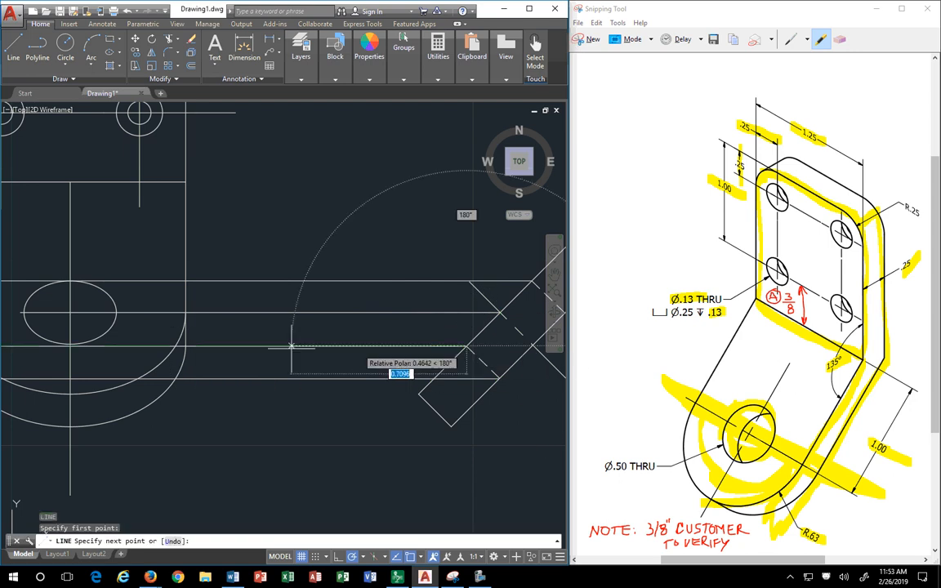
{"action": "scroll", "coordinate": [41, 348], "scroll_direction": "up", "scroll_amount": 2}
{"action": "key", "text": "Escape"}
{"action": "key", "text": "Escape"}
{"action": "key", "text": "Escape"}
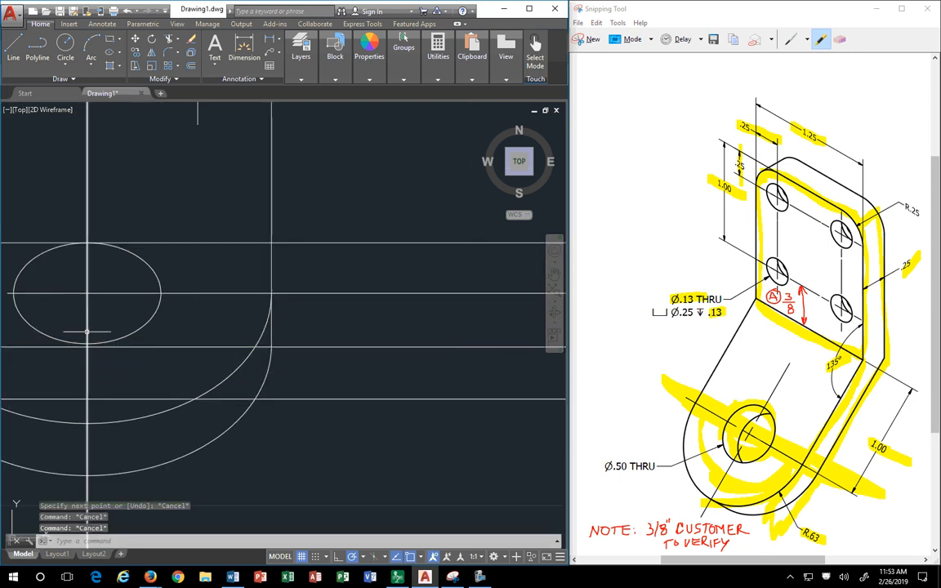
- Examine how the hole ellipse fits between the upper and lower projection lines from the side view
{"action": "left_click", "coordinate": [125, 336]}
{"action": "key", "text": "Escape"}
{"action": "middle_click_drag", "start_coordinate": [94, 345], "coordinate": [169, 326]}
{"action": "scroll", "coordinate": [188, 346], "scroll_direction": "down", "scroll_amount": 4}
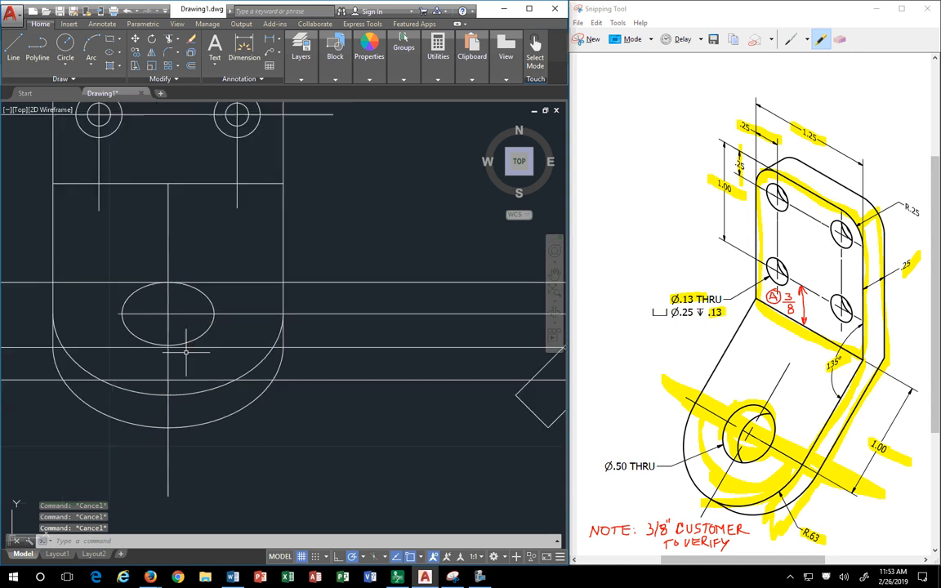
{"action": "scroll", "coordinate": [187, 351], "scroll_direction": "up", "scroll_amount": 2}
{"action": "scroll", "coordinate": [187, 352], "scroll_direction": "down", "scroll_amount": 2}
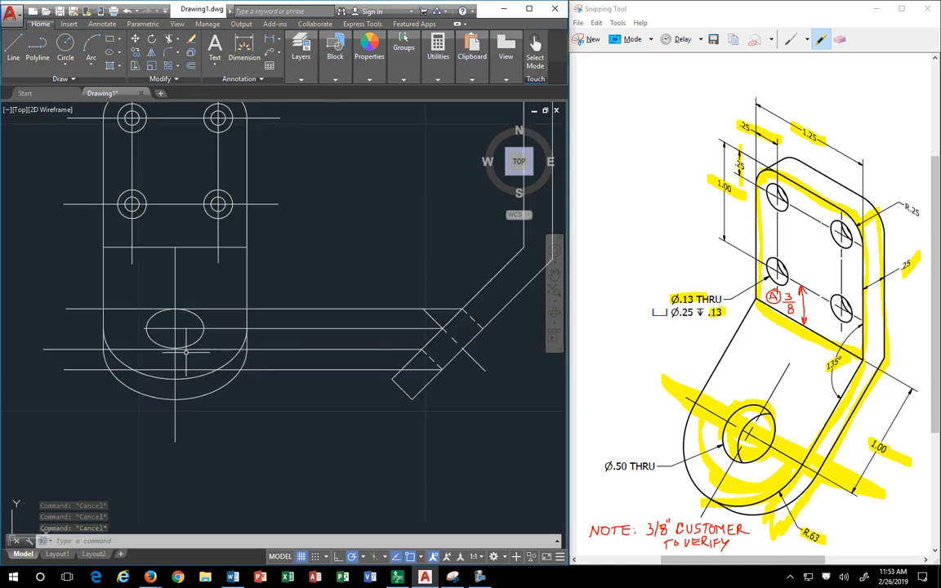
{"action": "left_click", "coordinate": [146, 328]}
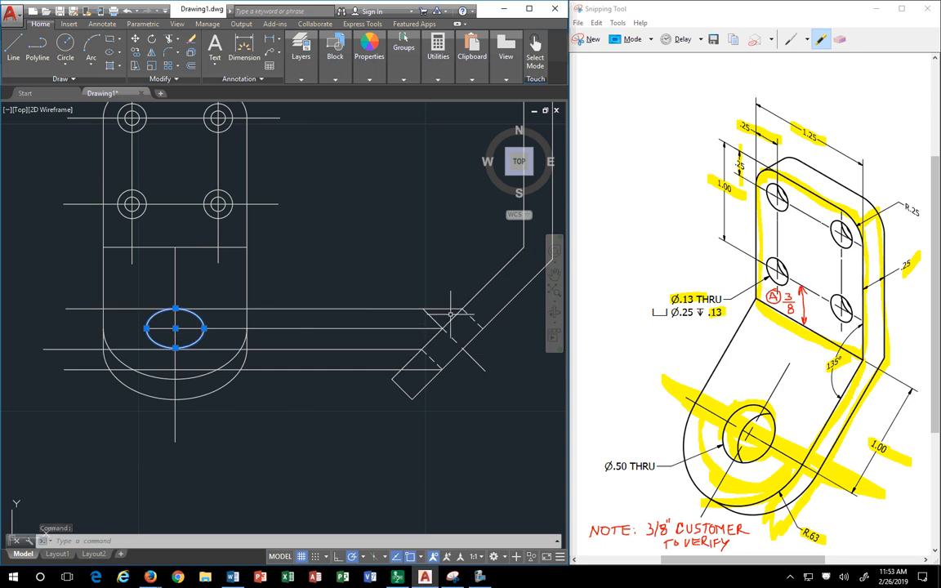
{"action": "key", "text": "Escape"}
{"action": "key", "text": "Escape"}
{"action": "scroll", "coordinate": [188, 351], "scroll_direction": "up", "scroll_amount": 5}
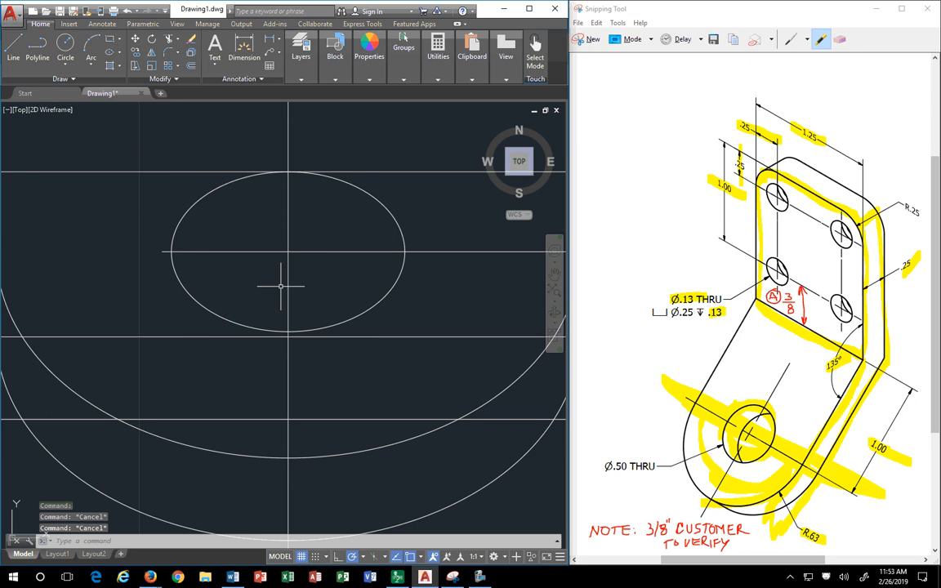
{"action": "scroll", "coordinate": [281, 286], "scroll_direction": "down", "scroll_amount": 4}
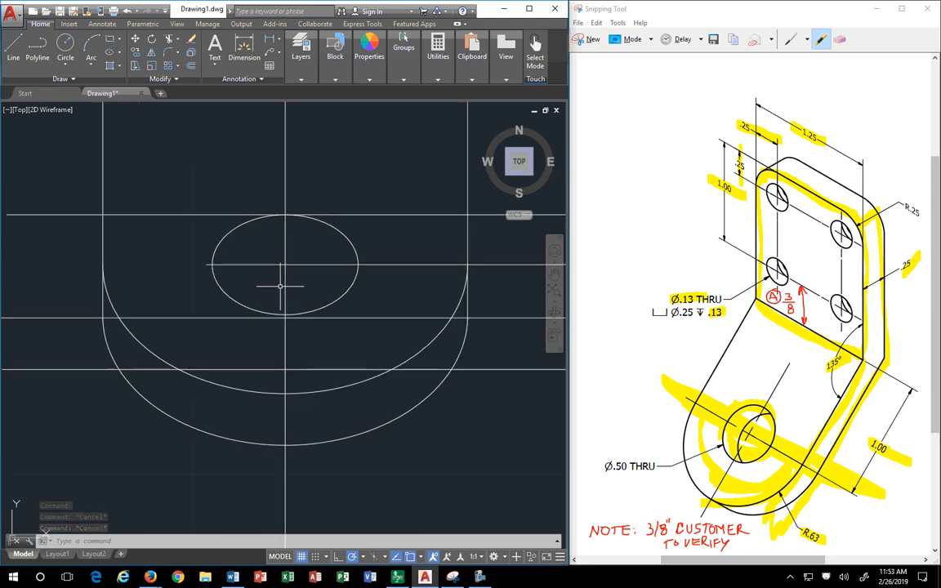
{"action": "middle_click_drag", "start_coordinate": [273, 332], "coordinate": [88, 356]}
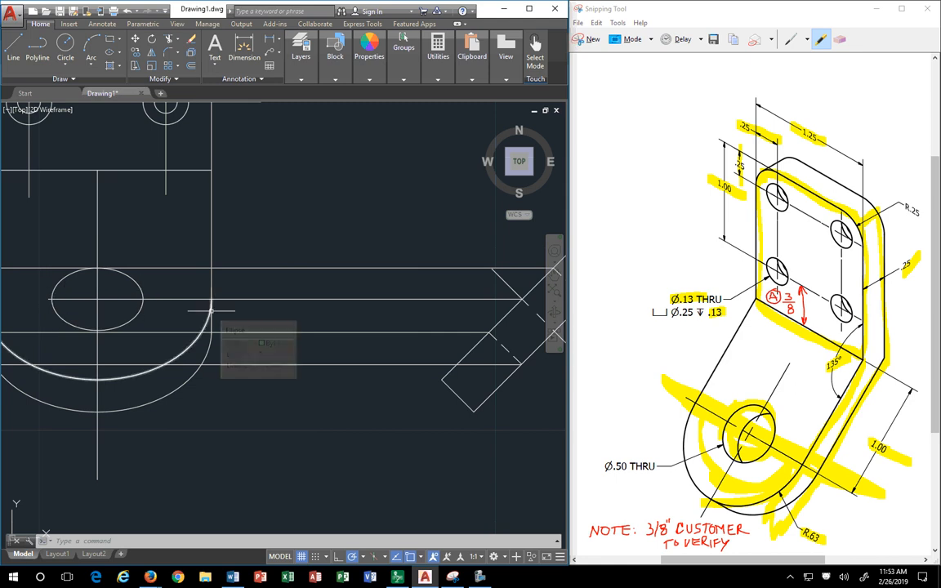
- Draw a second ellipse from the same centre, reaching the lower projection line and matching the first ellipse's horizontal half-width
{"action": "left_click", "coordinate": [120, 51]}
{"action": "left_click", "coordinate": [120, 67]}
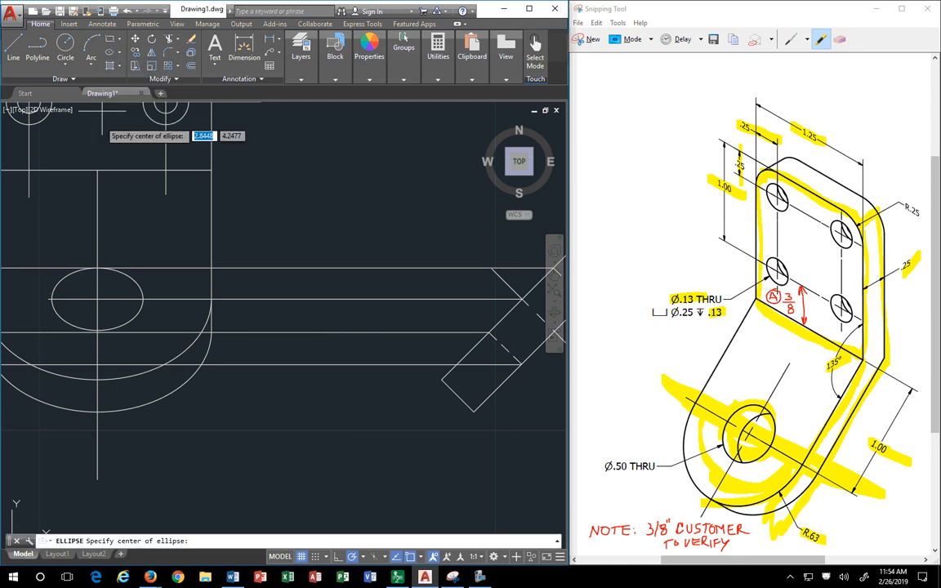
{"action": "left_click", "coordinate": [94, 299]}
{"action": "scroll", "coordinate": [98, 310], "scroll_direction": "up", "scroll_amount": 4}
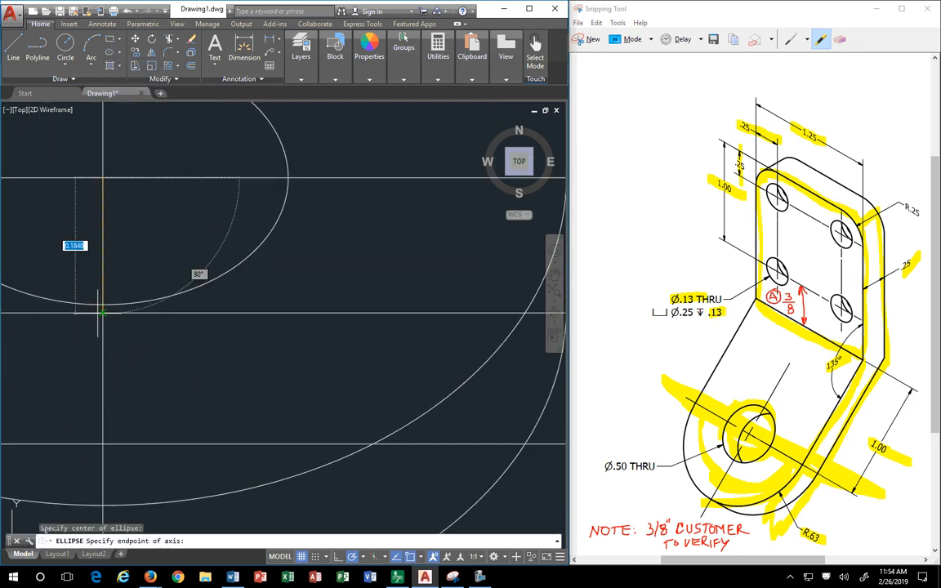
{"action": "left_click", "coordinate": [102, 312]}
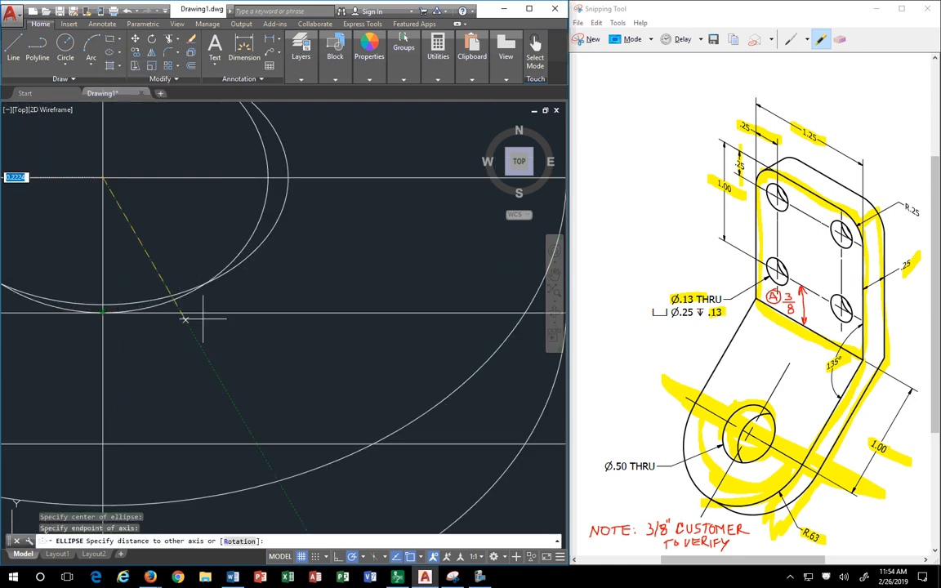
{"action": "left_click", "coordinate": [287, 178]}
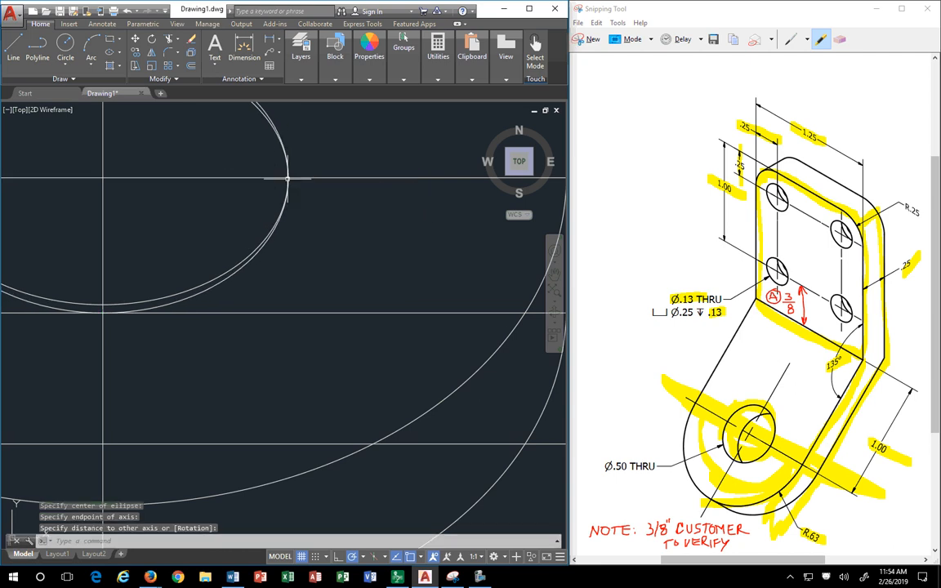
{"action": "scroll", "coordinate": [277, 245], "scroll_direction": "down", "scroll_amount": 4}
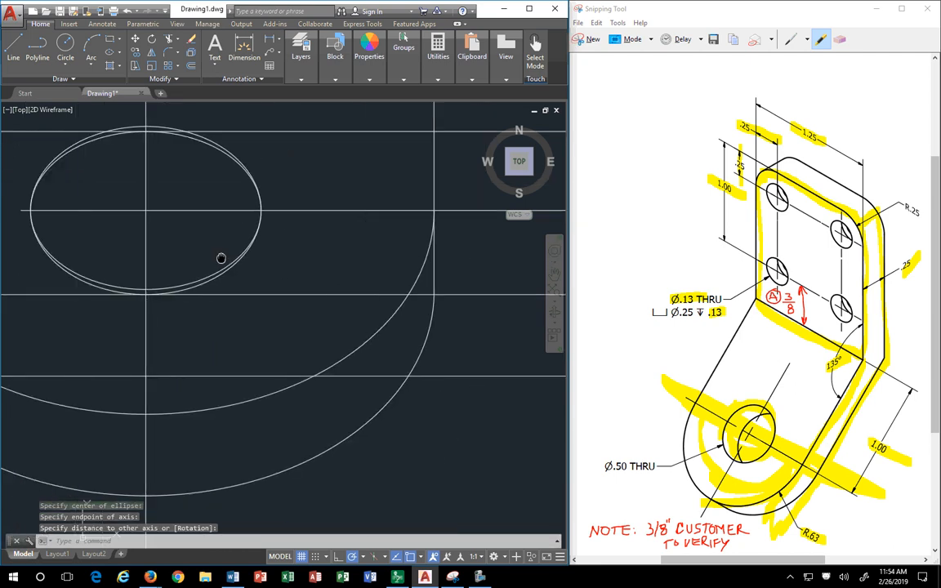
{"action": "scroll", "coordinate": [235, 265], "scroll_direction": "up", "scroll_amount": 2}
{"action": "key", "text": "Escape"}
{"action": "key", "text": "Escape"}
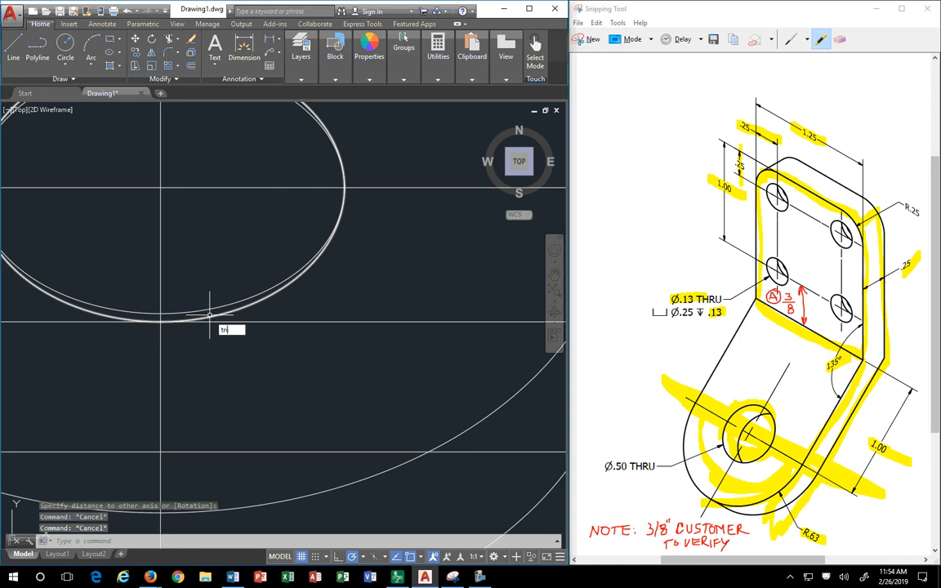
- Trim the first ellipse's lower half and the second ellipse's upper half, using the horizontal centreline as the cutting edge
{"action": "key", "text": "Return"}
{"action": "left_click", "coordinate": [243, 207]}
{"action": "left_click", "coordinate": [235, 177]}
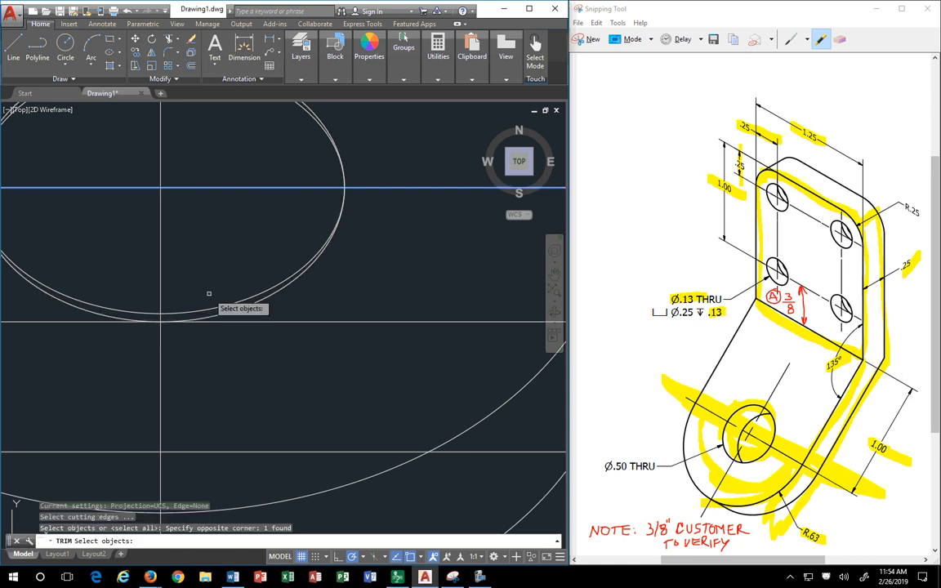
{"action": "key", "text": "Return"}
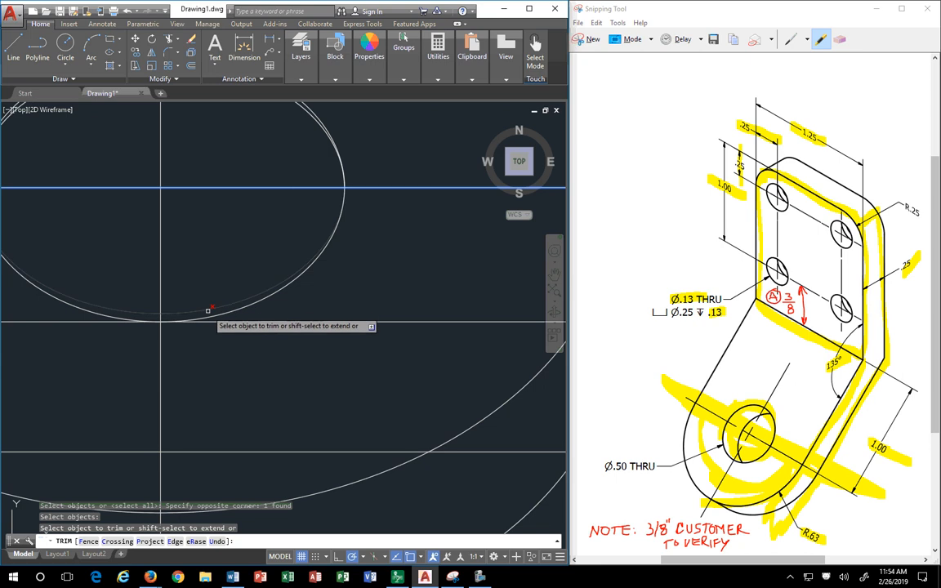
{"action": "middle_click_drag", "start_coordinate": [222, 246], "coordinate": [227, 352]}
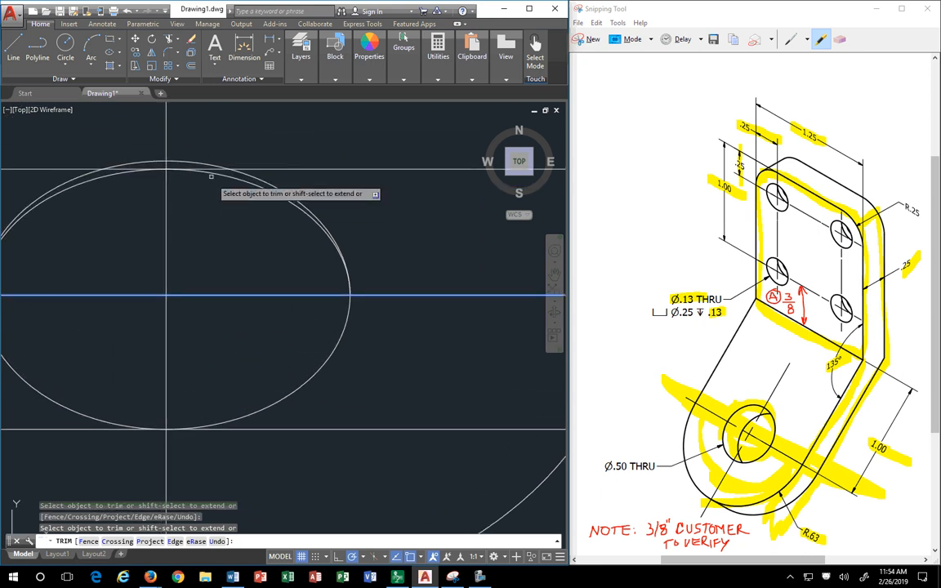
{"action": "scroll", "coordinate": [253, 177], "scroll_direction": "down", "scroll_amount": 3}
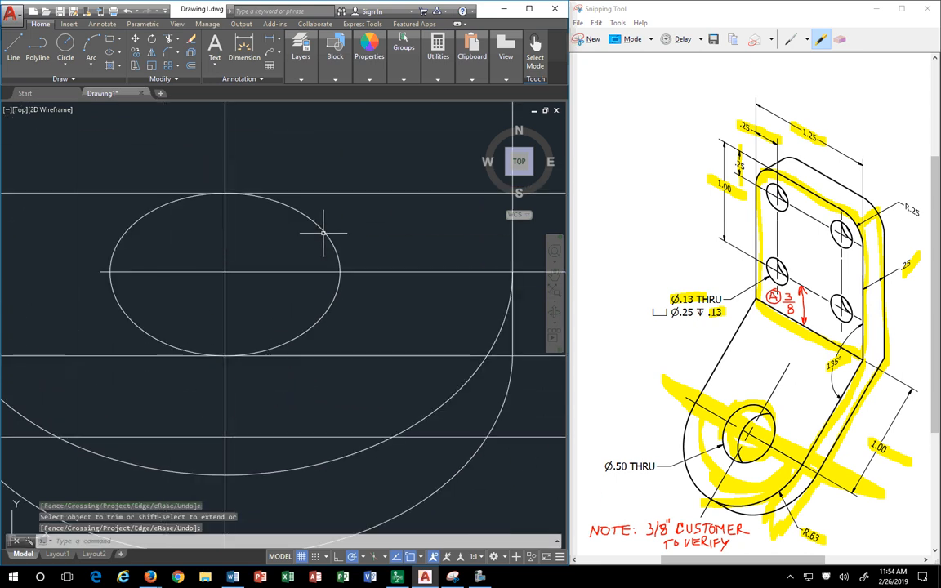
{"action": "key", "text": "Return"}
{"action": "left_click", "coordinate": [324, 233]}
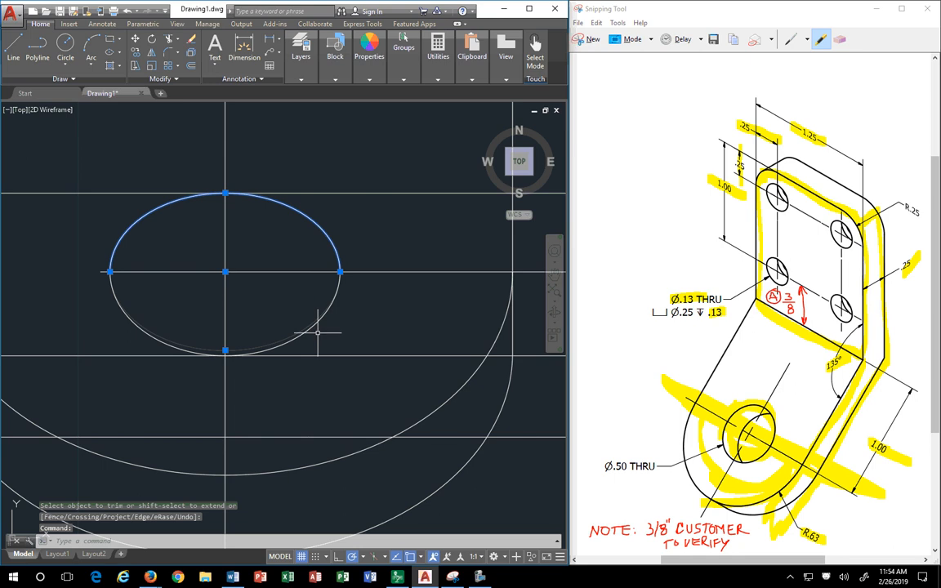
{"action": "key", "text": "Escape"}
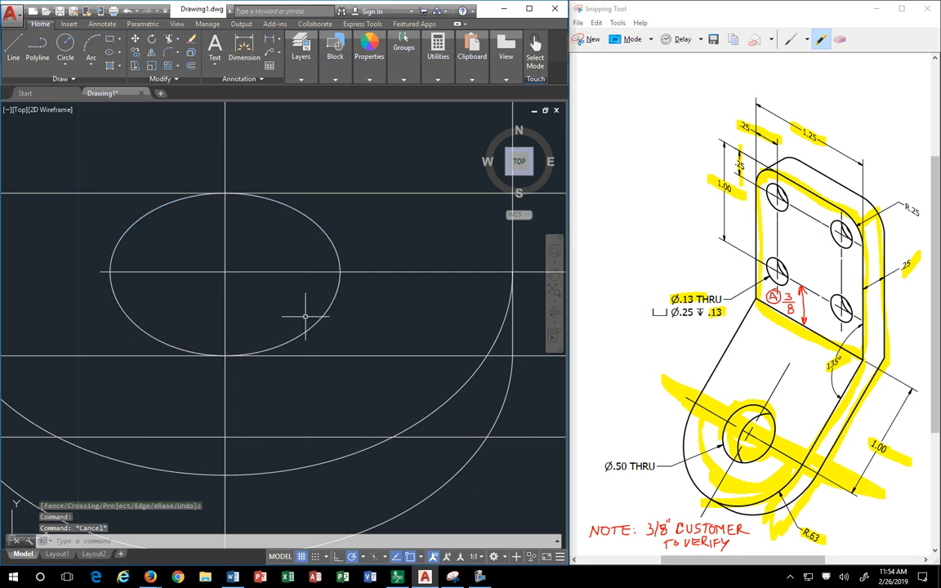
- Copy both halves of the hole ellipse straight down from the bottom point to the lowest projection line on the vertical centreline
{"action": "scroll", "coordinate": [305, 316], "scroll_direction": "down", "scroll_amount": 2}
{"action": "middle_click_drag", "start_coordinate": [323, 319], "coordinate": [169, 313]}
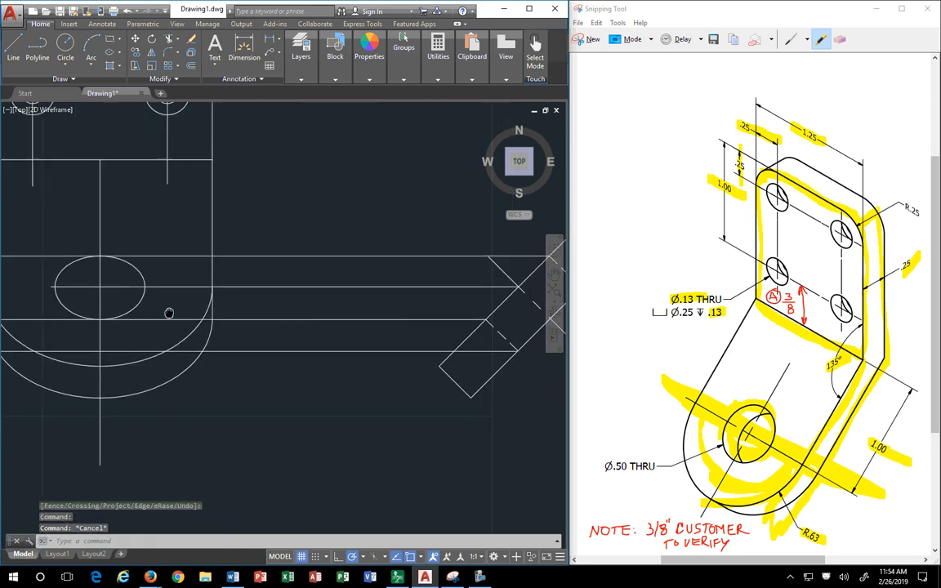
{"action": "type", "text": "copy"}
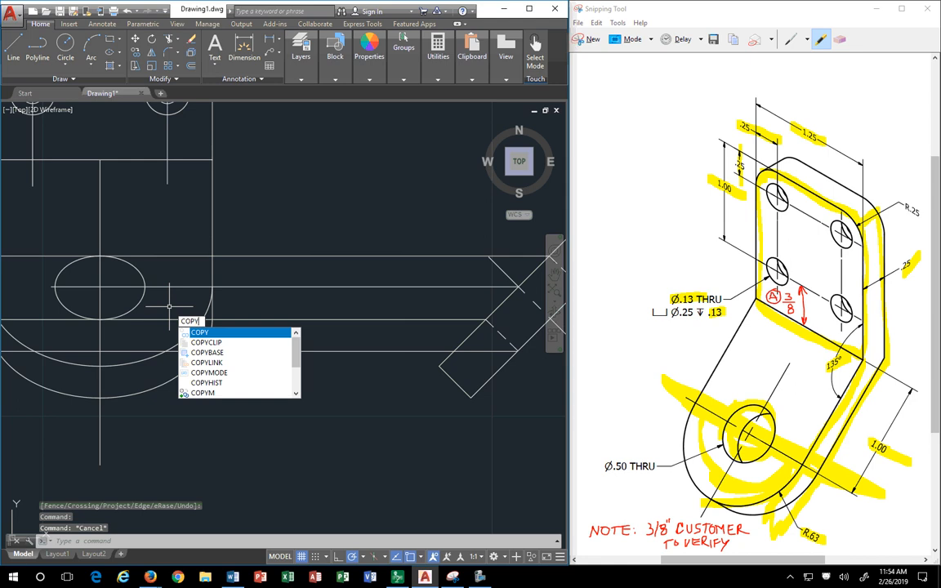
{"action": "key", "text": "Return"}
{"action": "left_click", "coordinate": [151, 296]}
{"action": "left_click", "coordinate": [135, 266]}
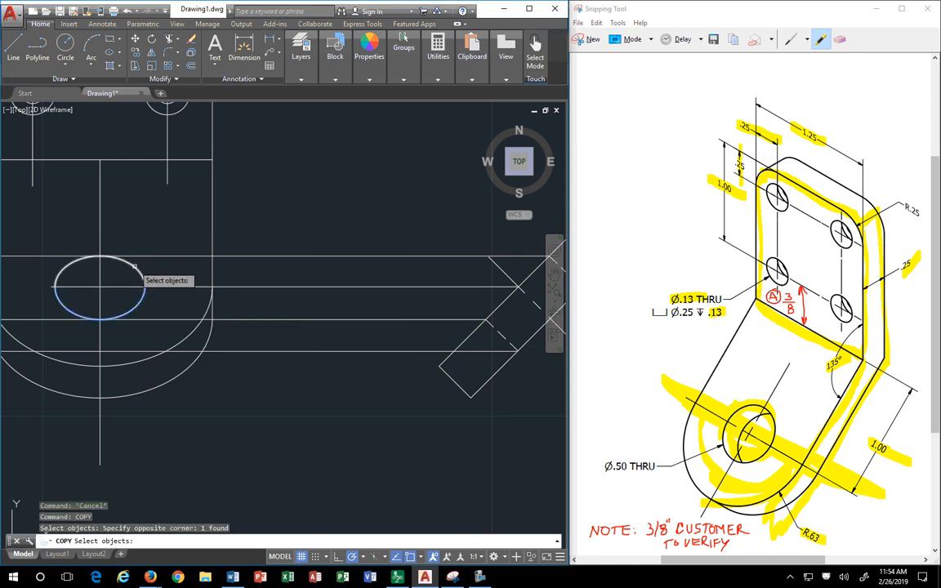
{"action": "key", "text": "Return"}
{"action": "left_click", "coordinate": [99, 319]}
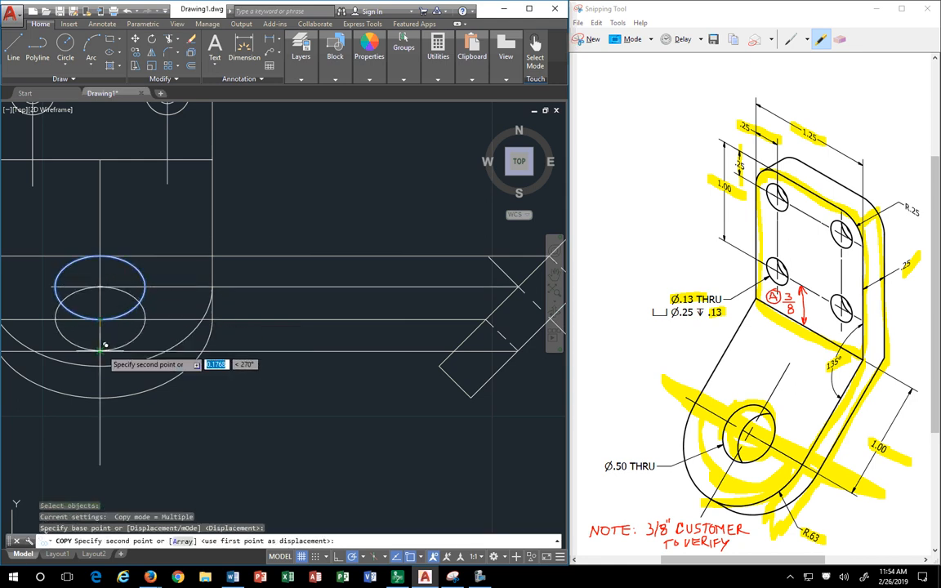
{"action": "left_click", "coordinate": [100, 352]}
{"action": "key", "text": "Escape"}
{"action": "key", "text": "Escape"}
{"action": "scroll", "coordinate": [181, 303], "scroll_direction": "up", "scroll_amount": 2}
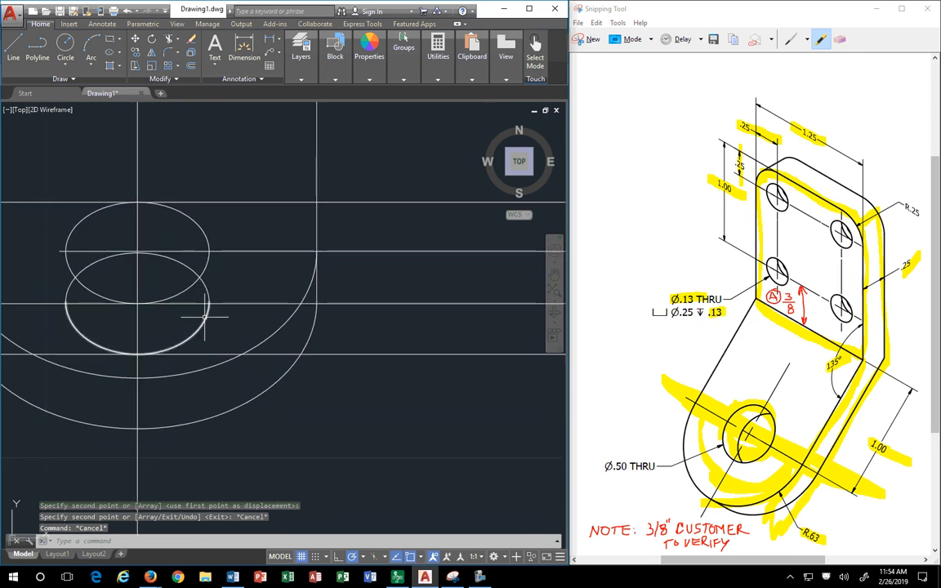
{"action": "left_click", "coordinate": [206, 320]}
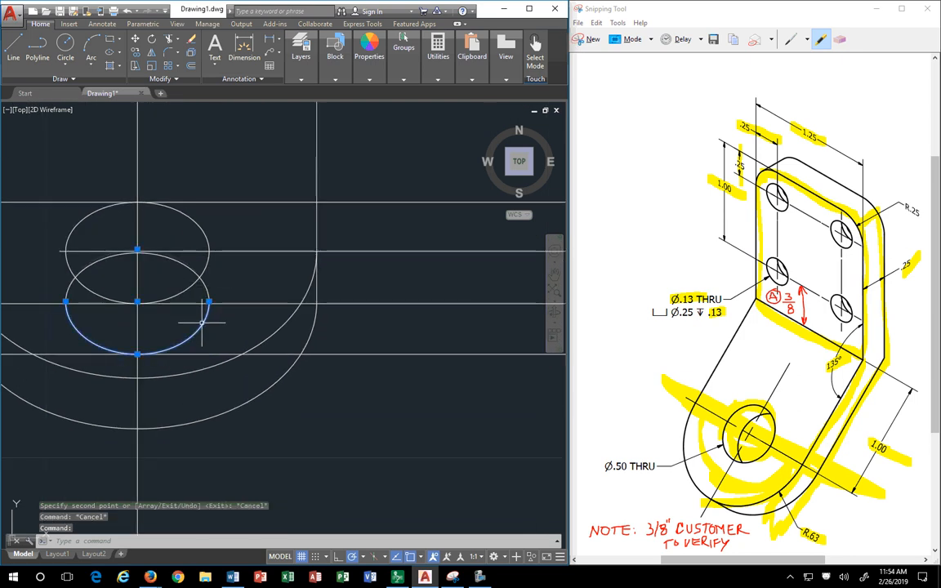
{"action": "key", "text": "Escape"}
{"action": "scroll", "coordinate": [182, 287], "scroll_direction": "down", "scroll_amount": 2}
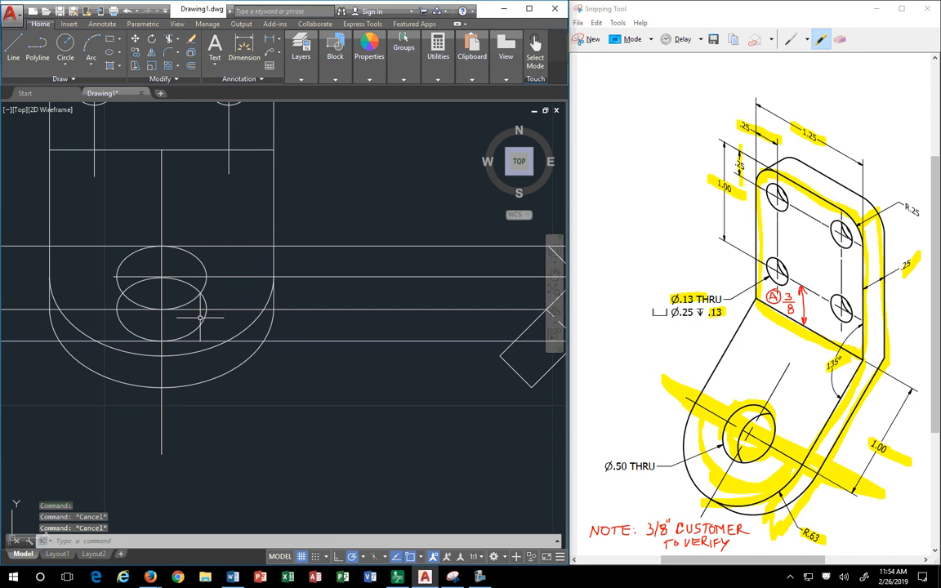
{"action": "scroll", "coordinate": [175, 283], "scroll_direction": "up", "scroll_amount": 2}
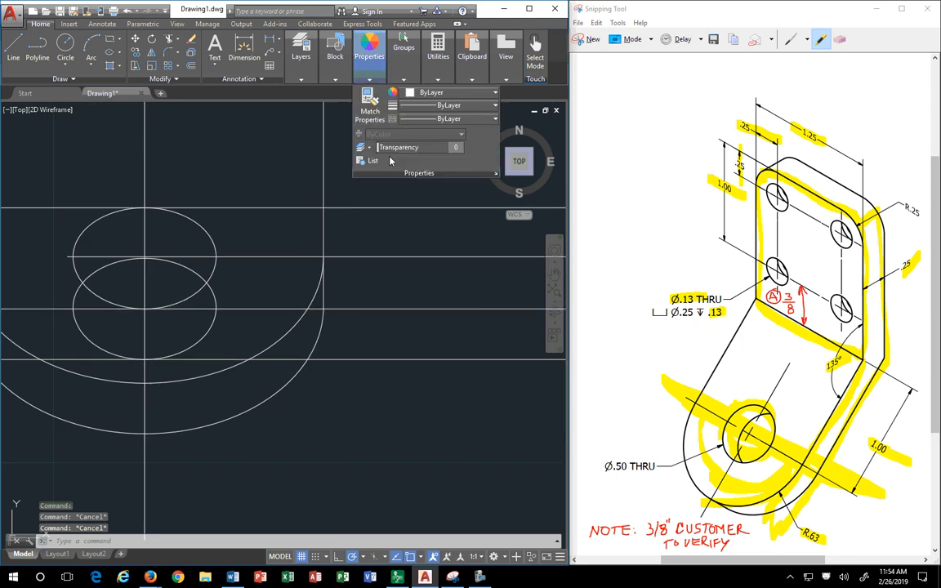
{"action": "left_click", "coordinate": [362, 236]}
{"action": "left_click", "coordinate": [362, 232]}
- Match the dashed hidden-line properties of the side view's hole edge onto both halves of the copied ellipse
{"action": "scroll", "coordinate": [367, 223], "scroll_direction": "down", "scroll_amount": 2}
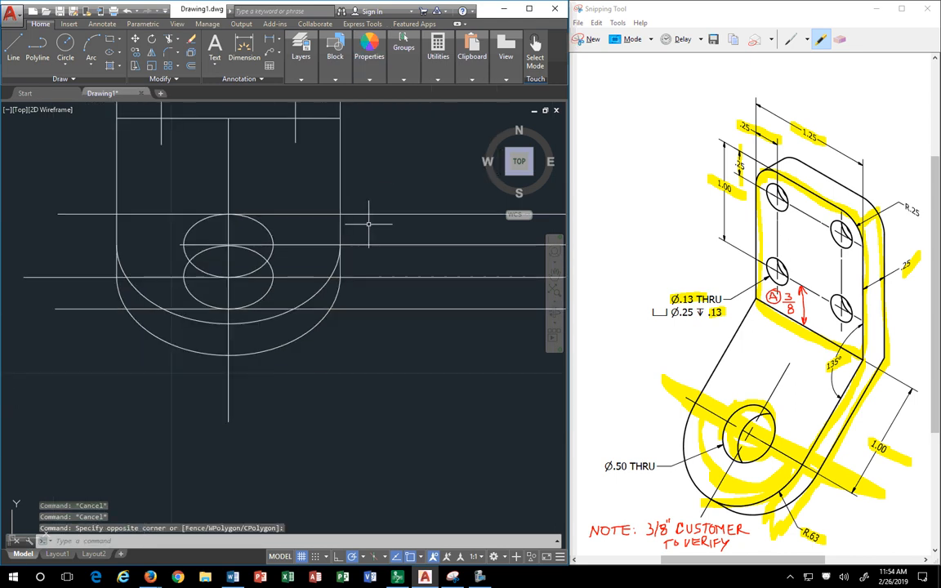
{"action": "middle_click_drag", "start_coordinate": [373, 223], "coordinate": [290, 238]}
{"action": "mouse_move", "coordinate": [374, 58]}
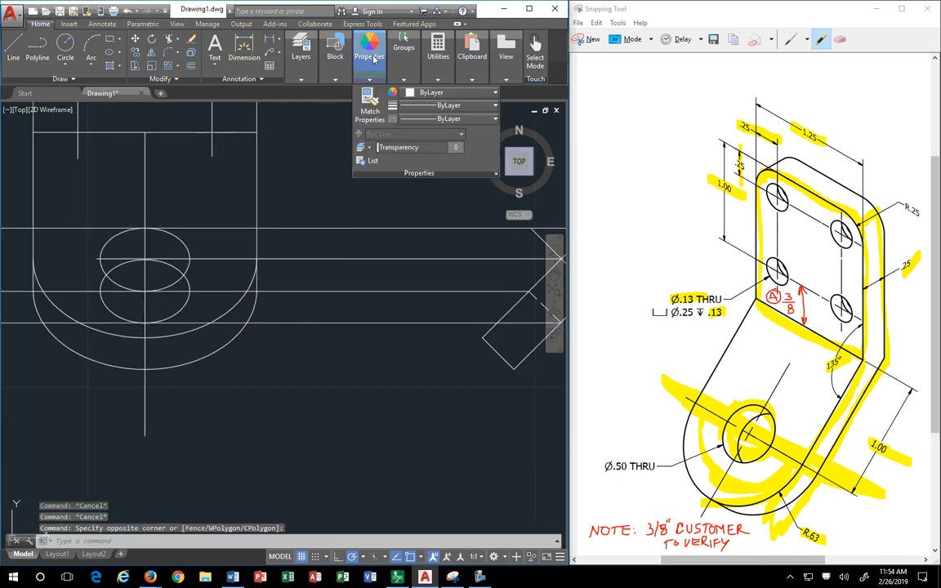
{"action": "left_click", "coordinate": [370, 109]}
{"action": "left_click", "coordinate": [539, 298]}
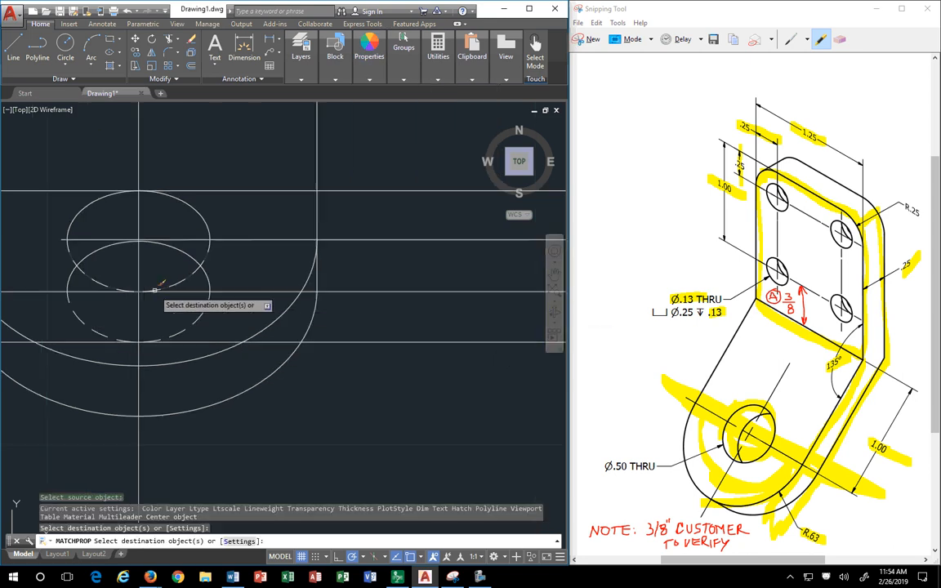
{"action": "scroll", "coordinate": [157, 280], "scroll_direction": "up", "scroll_amount": 2}
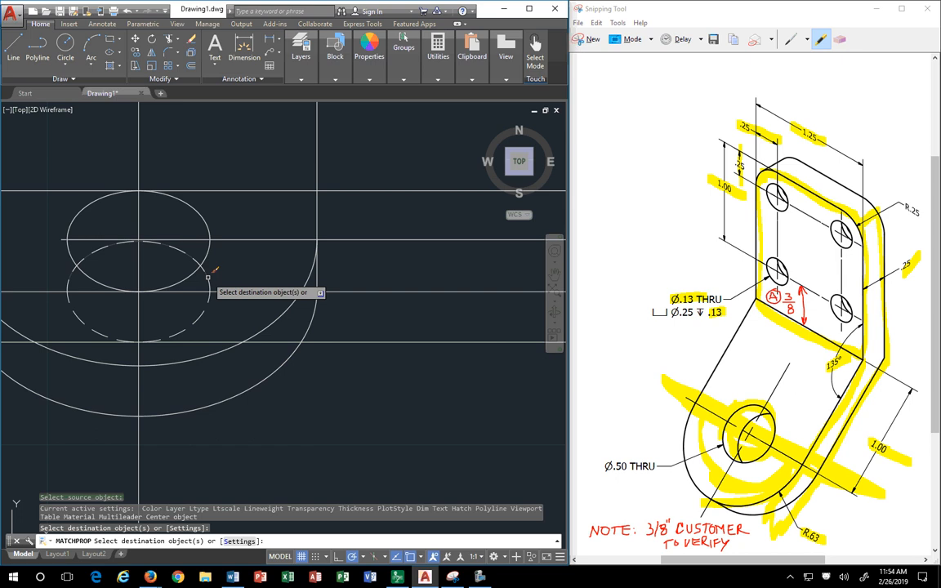
{"action": "left_click", "coordinate": [207, 277]}
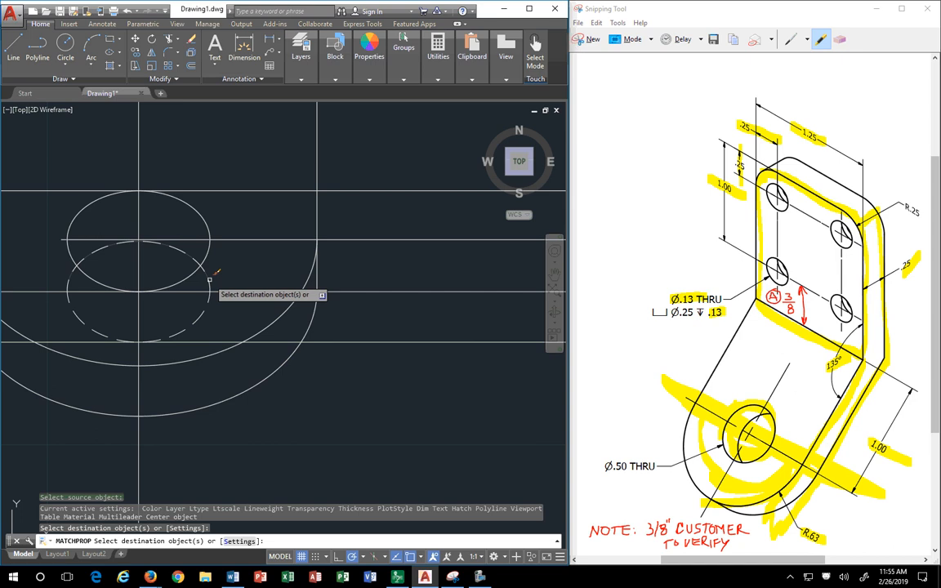
{"action": "left_click", "coordinate": [209, 280]}
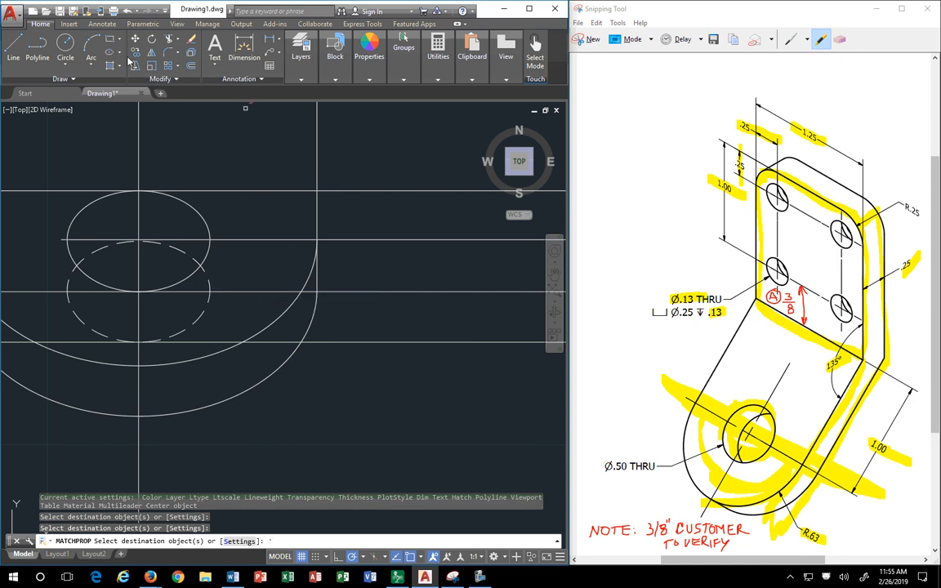
{"action": "key", "text": "Escape"}
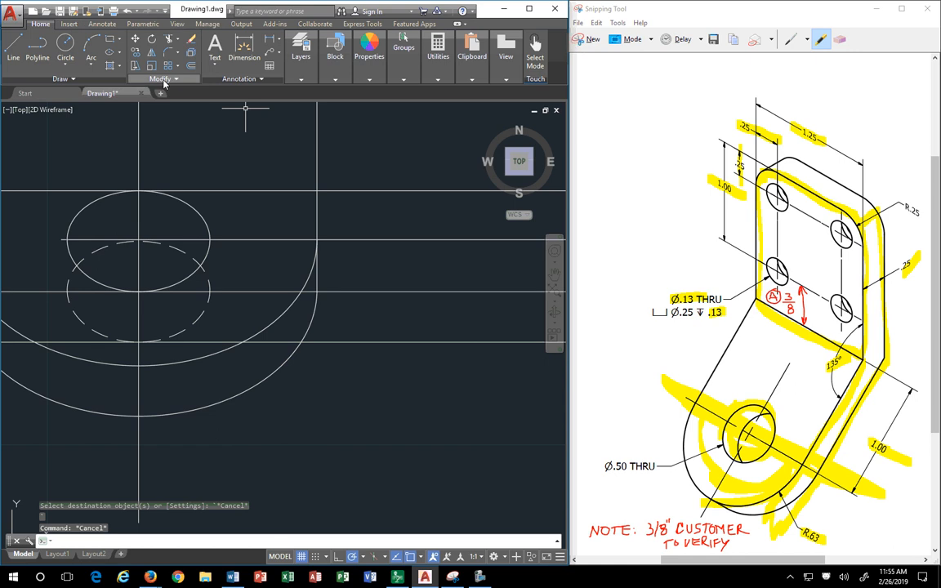
- Break the copied ellipse's upper arc at a point at both of its intersections with the first ellipse
{"action": "left_click", "coordinate": [177, 79]}
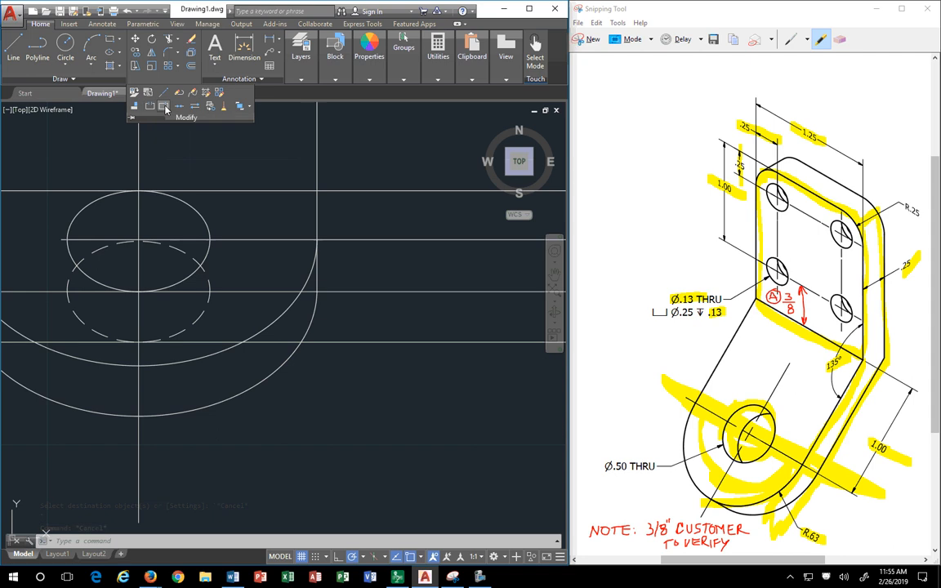
{"action": "left_click", "coordinate": [165, 107]}
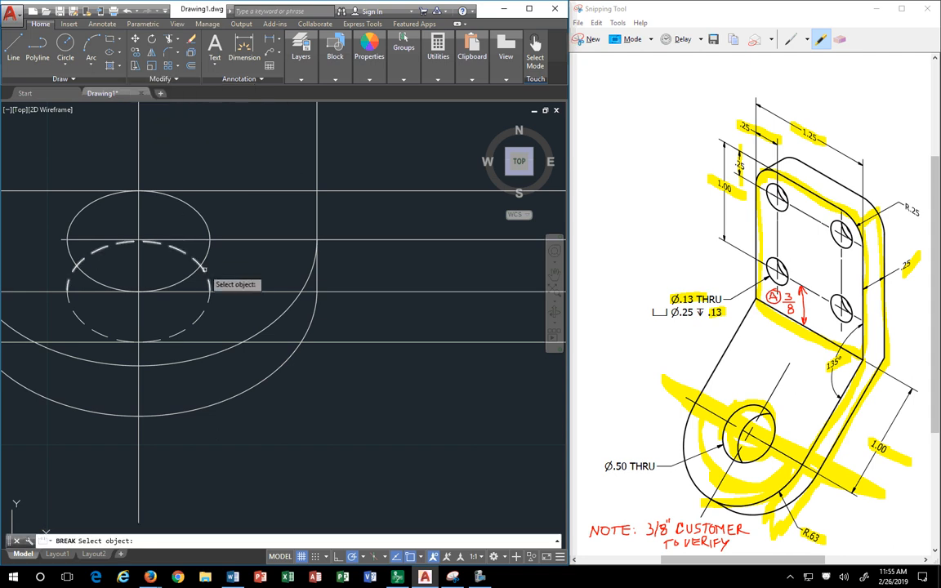
{"action": "left_click", "coordinate": [204, 269]}
{"action": "left_click", "coordinate": [205, 269]}
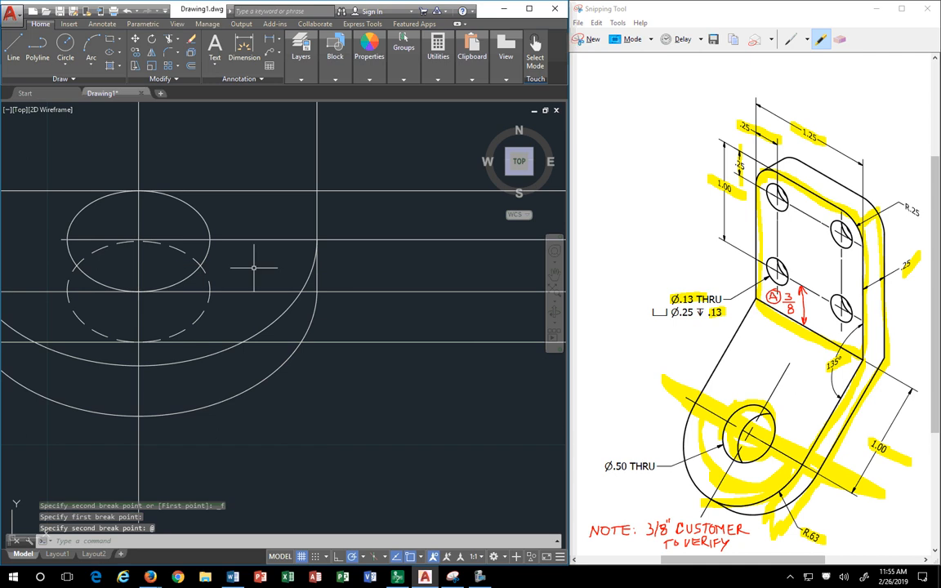
{"action": "left_click", "coordinate": [162, 78]}
{"action": "left_click", "coordinate": [163, 107]}
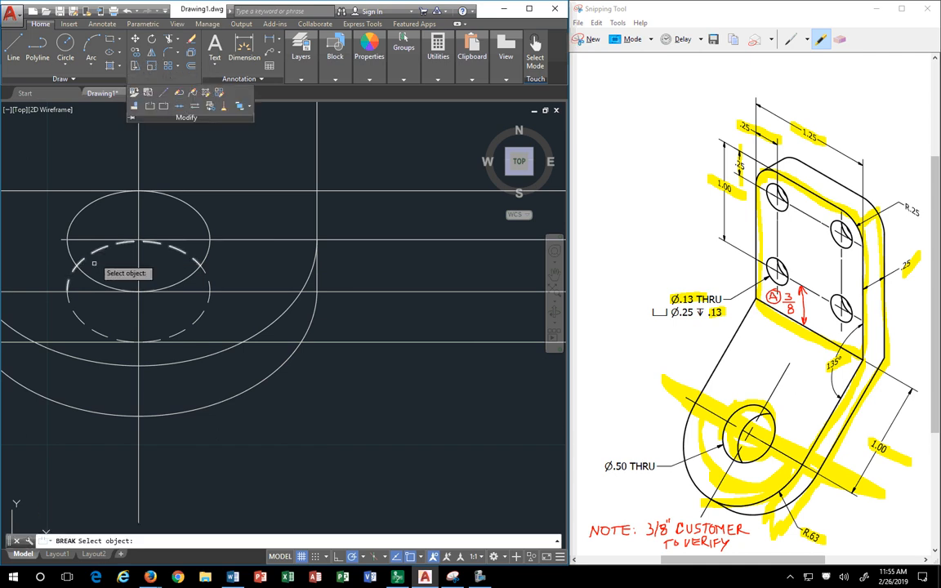
{"action": "left_click", "coordinate": [76, 265]}
{"action": "left_click", "coordinate": [77, 266]}
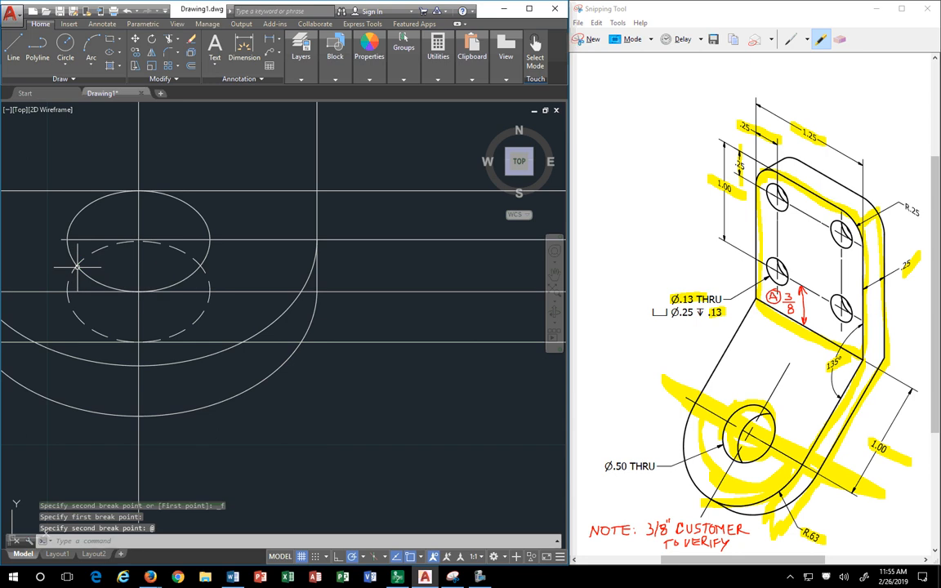
{"action": "key", "text": "Escape"}
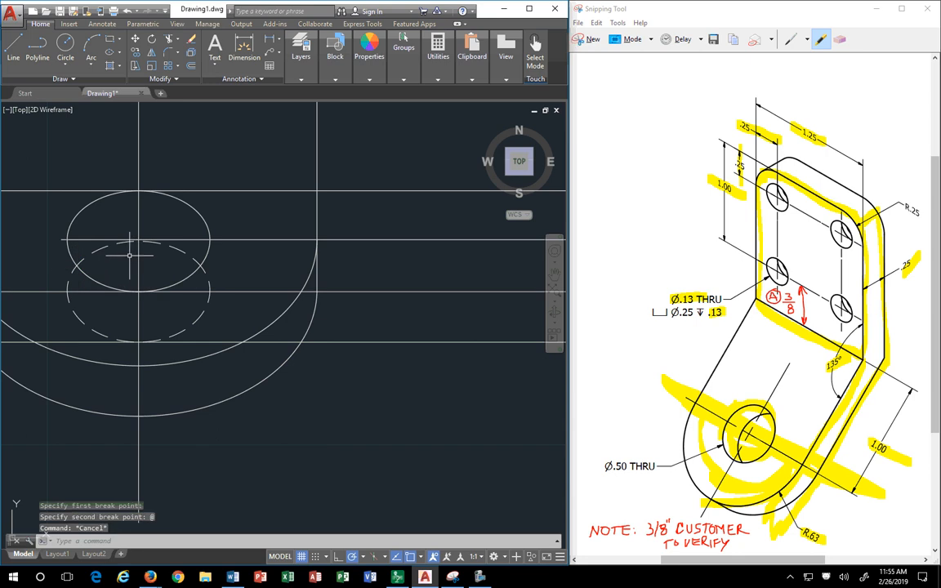
- Match the first ellipse's continuous linetype onto the copied ellipse's arc segment that lies inside the first ellipse
{"action": "left_click", "coordinate": [367, 78]}
{"action": "left_click", "coordinate": [362, 96]}
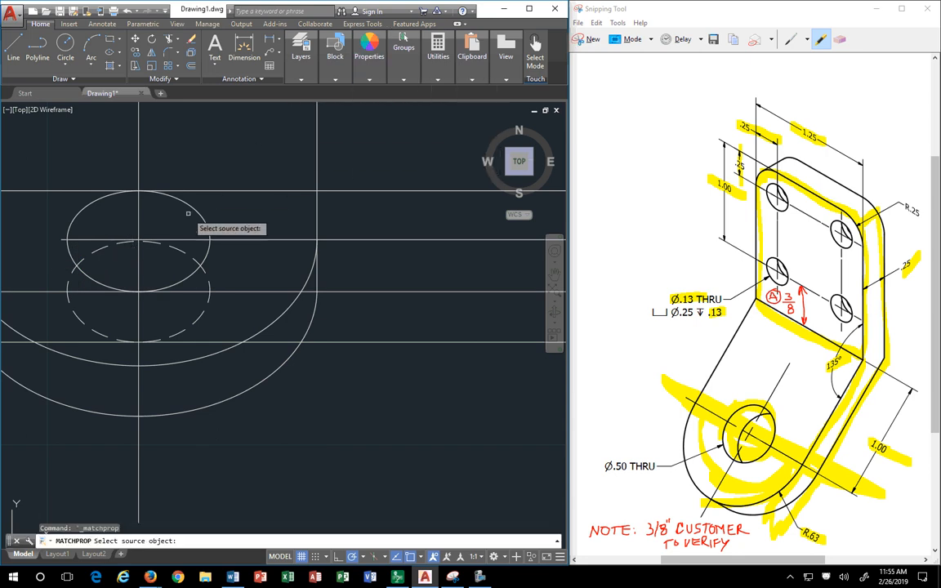
{"action": "left_click", "coordinate": [194, 207]}
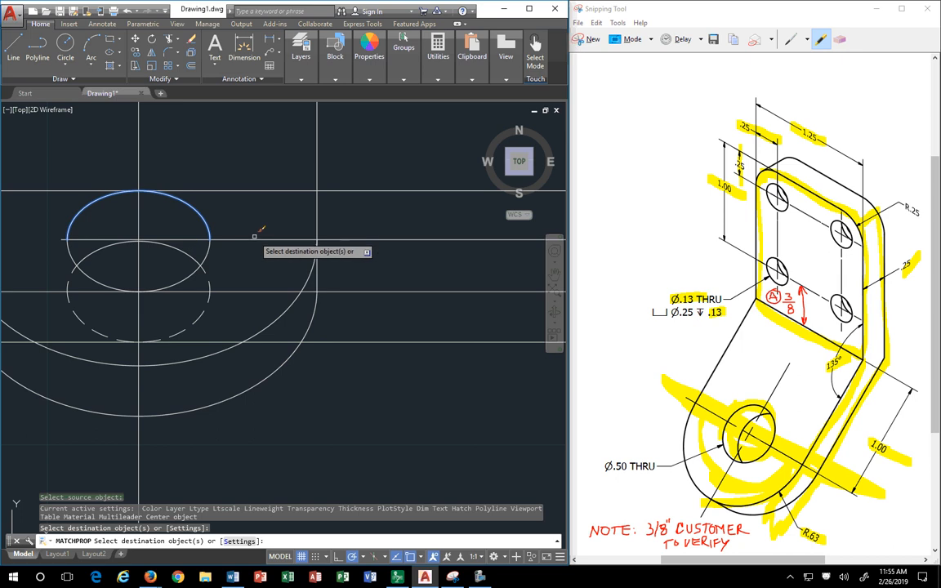
{"action": "key", "text": "Escape"}
{"action": "scroll", "coordinate": [255, 233], "scroll_direction": "down", "scroll_amount": 2}
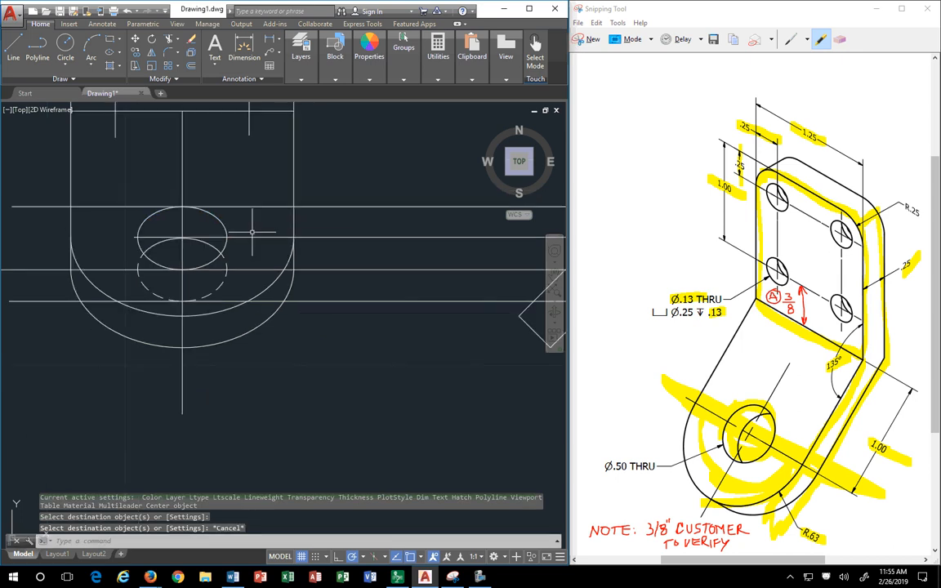
- Draw two vertical lines joining the side quadrants of the first ellipse to those of the copied ellipse
{"action": "scroll", "coordinate": [252, 232], "scroll_direction": "up", "scroll_amount": 2}
{"action": "type", "text": "l"}
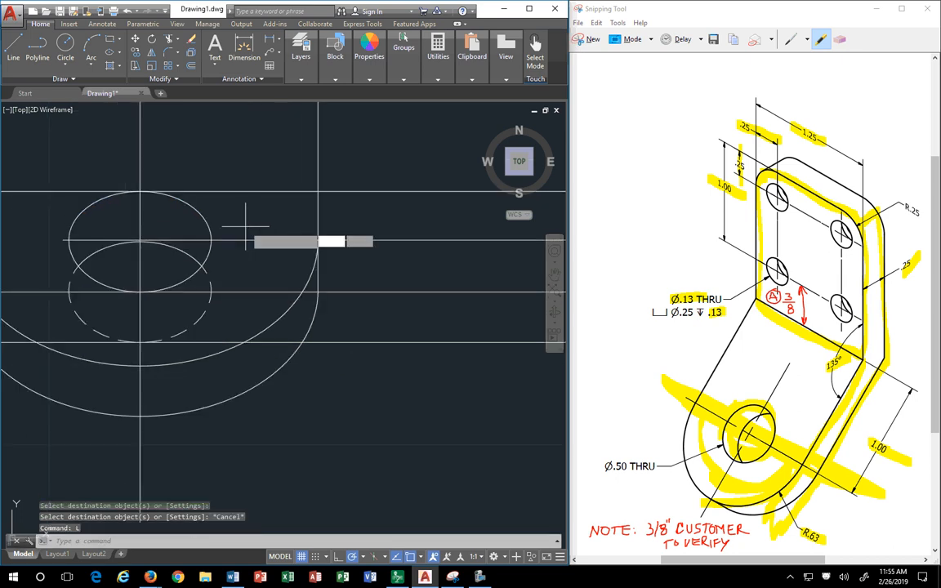
{"action": "key", "text": "Return"}
{"action": "left_click", "coordinate": [210, 240]}
{"action": "left_click", "coordinate": [211, 291]}
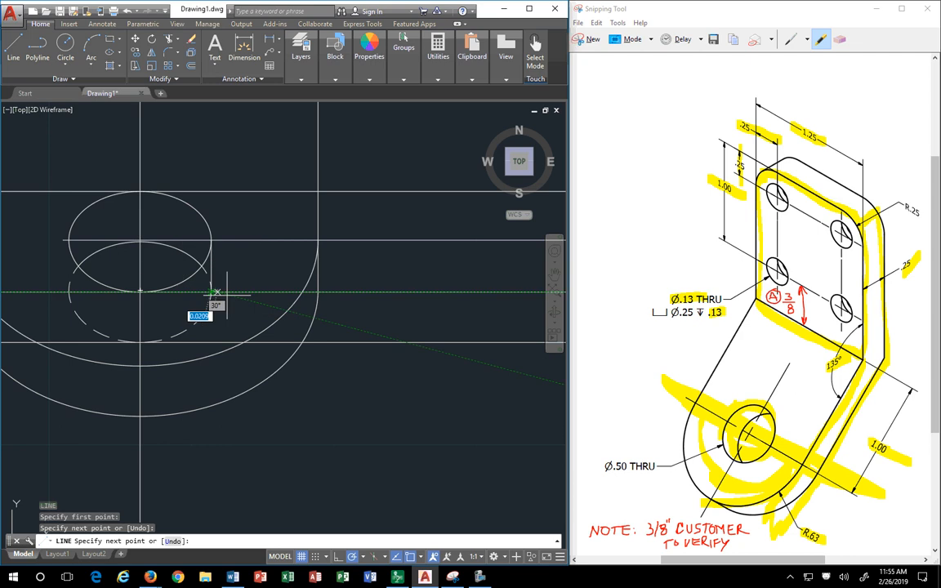
{"action": "key", "text": "Return"}
{"action": "key", "text": "Return"}
{"action": "left_click", "coordinate": [68, 240]}
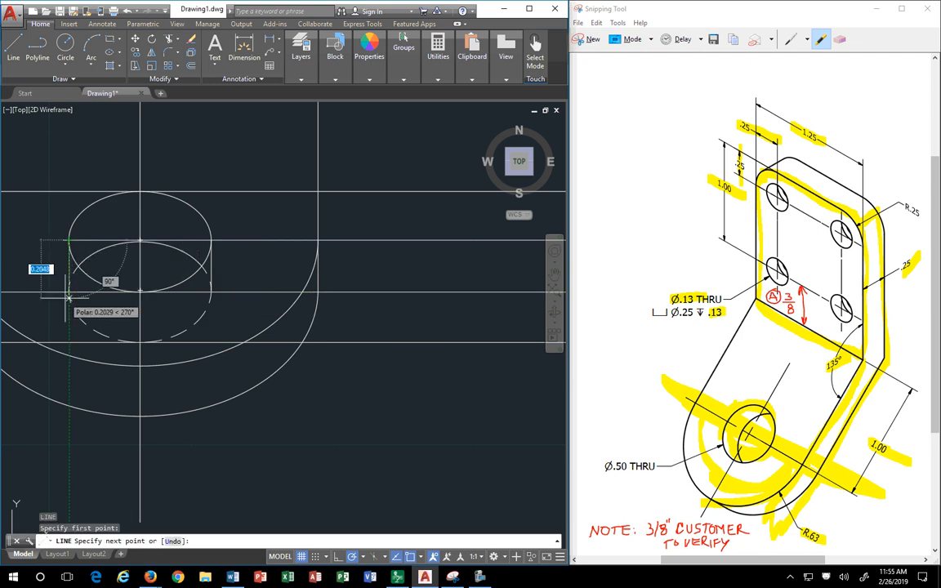
{"action": "left_click", "coordinate": [68, 291]}
{"action": "key", "text": "Return"}
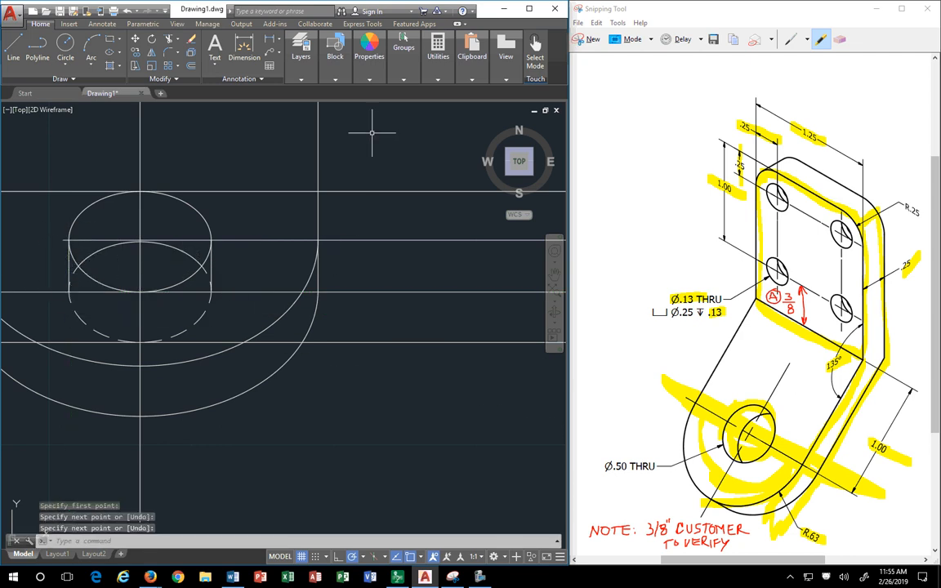
- Match the side view's dashed hidden-line properties onto the two vertical lines joining the ellipses
{"action": "left_click", "coordinate": [370, 80]}
{"action": "left_click", "coordinate": [370, 102]}
{"action": "scroll", "coordinate": [327, 245], "scroll_direction": "down", "scroll_amount": 4}
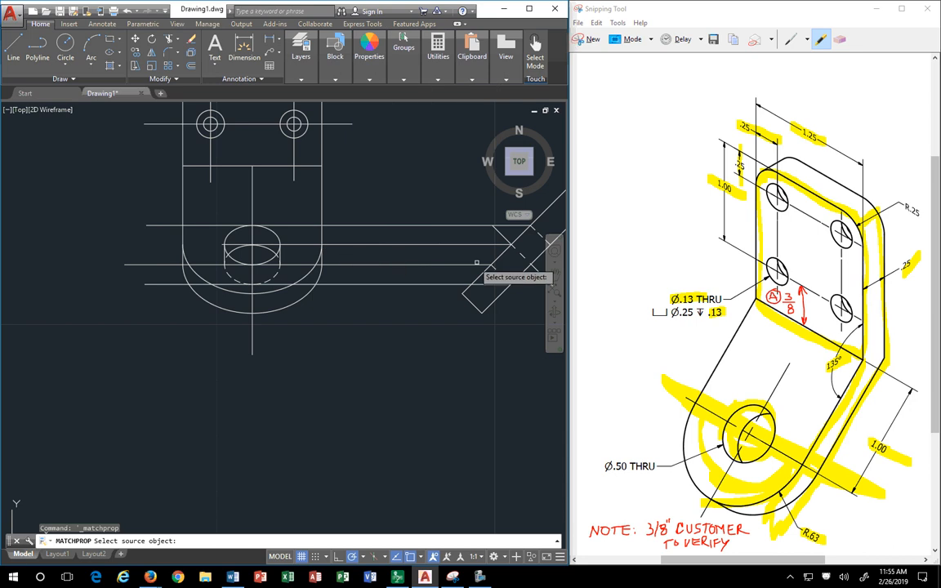
{"action": "left_click", "coordinate": [501, 273]}
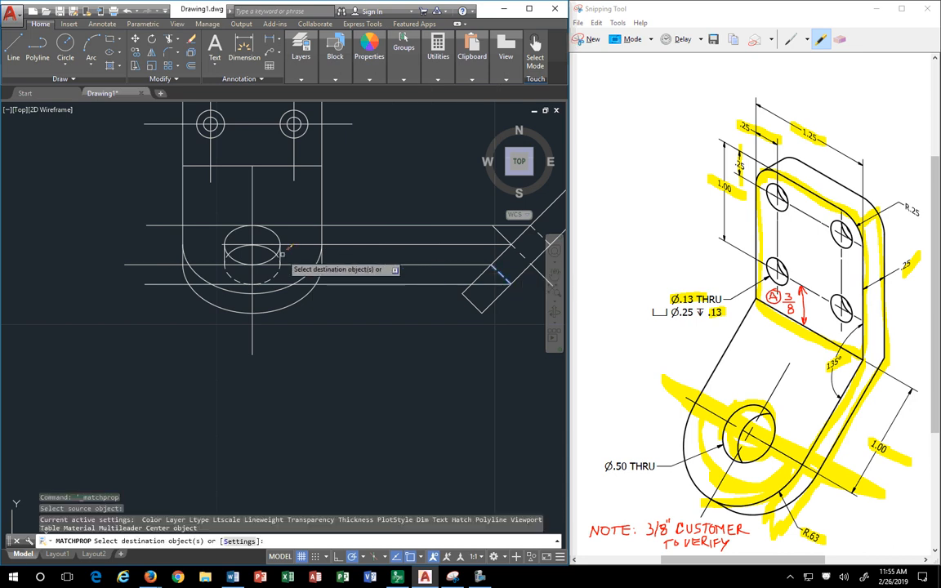
{"action": "scroll", "coordinate": [281, 255], "scroll_direction": "up", "scroll_amount": 3}
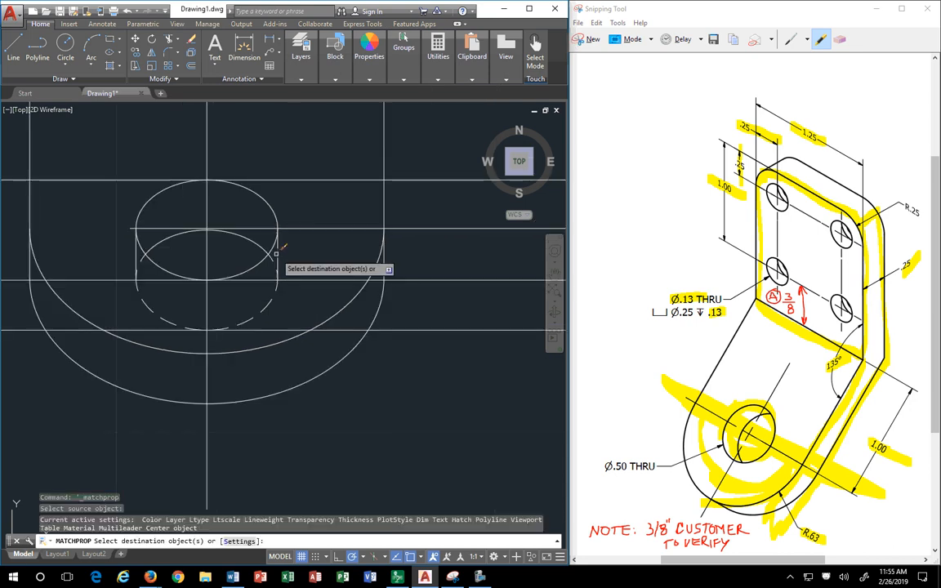
{"action": "scroll", "coordinate": [212, 254], "scroll_direction": "down", "scroll_amount": 4}
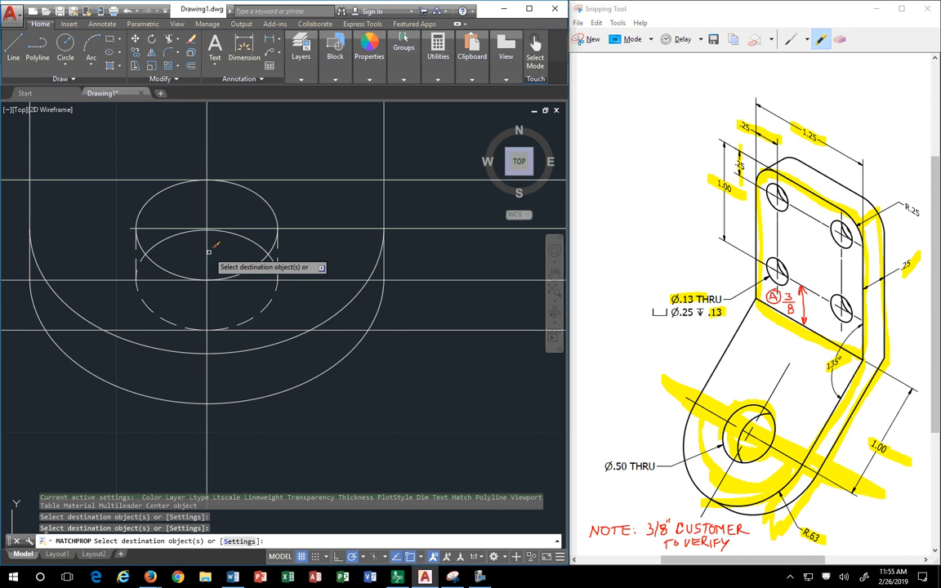
{"action": "key", "text": "Escape"}
- Erase the four horizontal projection lines running between the side view's hole and the front view's ellipses
{"action": "left_click", "coordinate": [374, 311]}
{"action": "left_click", "coordinate": [340, 190]}
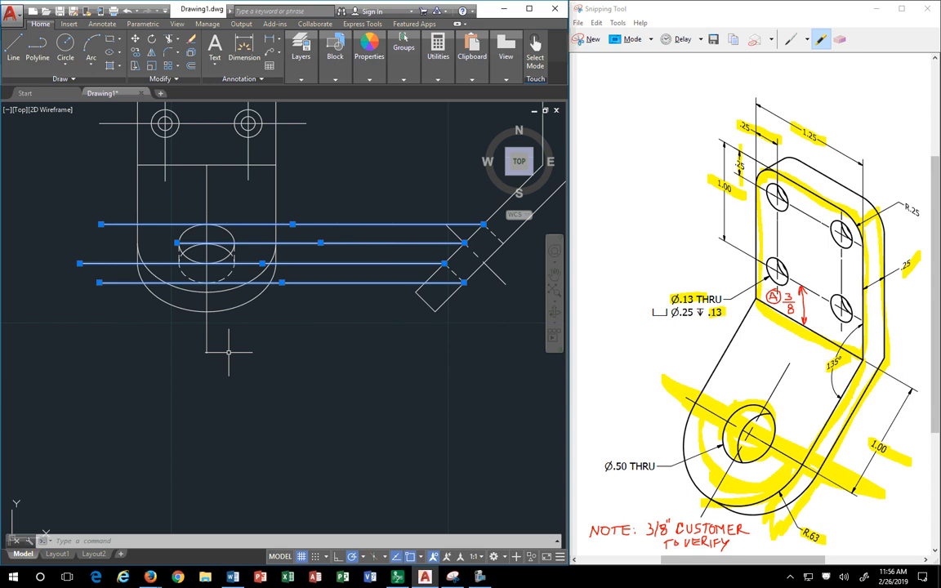
{"action": "key", "text": "Delete"}
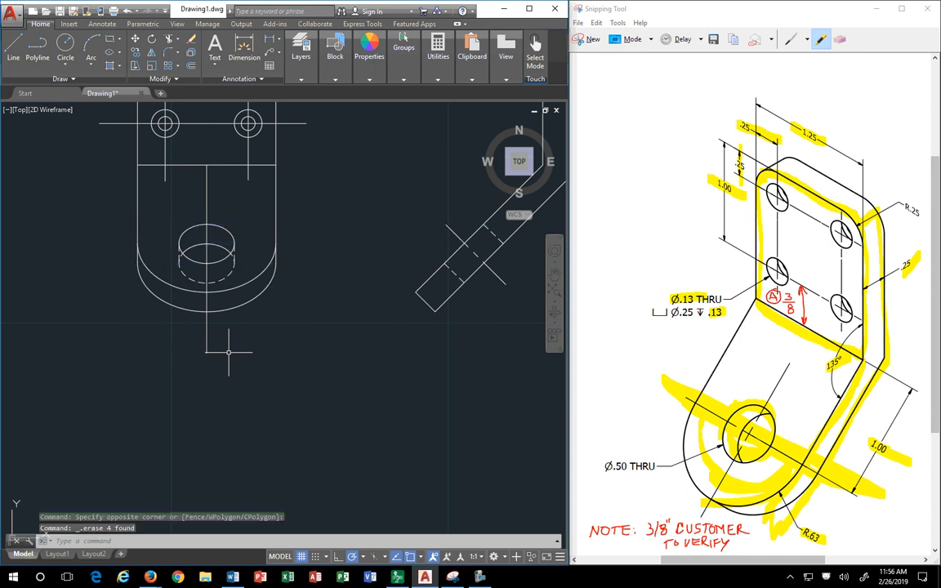
- Shorten the vertical center line through the front view's ellipses from above and shift it up so it is centered over the hole
{"action": "middle_click_drag", "start_coordinate": [251, 192], "coordinate": [215, 335]}
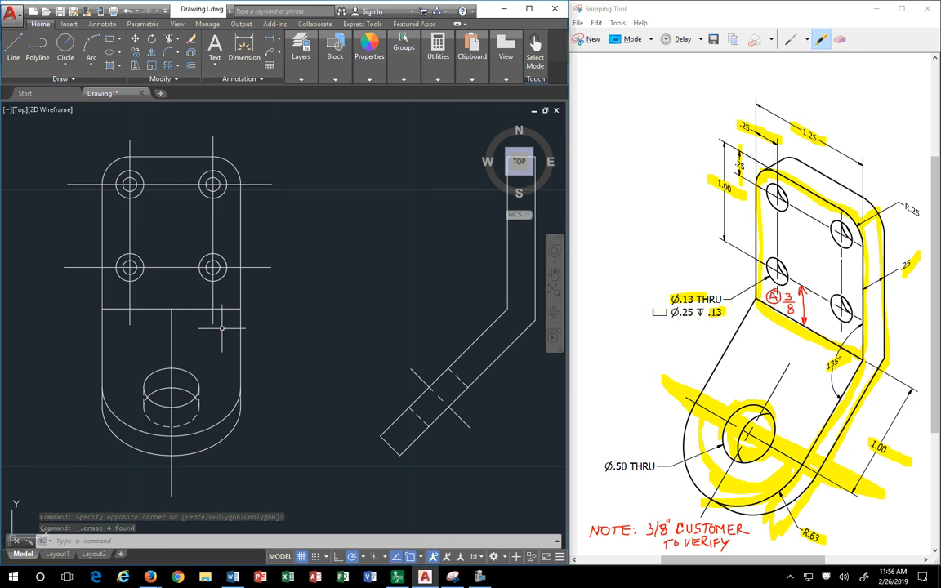
{"action": "middle_click_drag", "start_coordinate": [282, 352], "coordinate": [218, 344]}
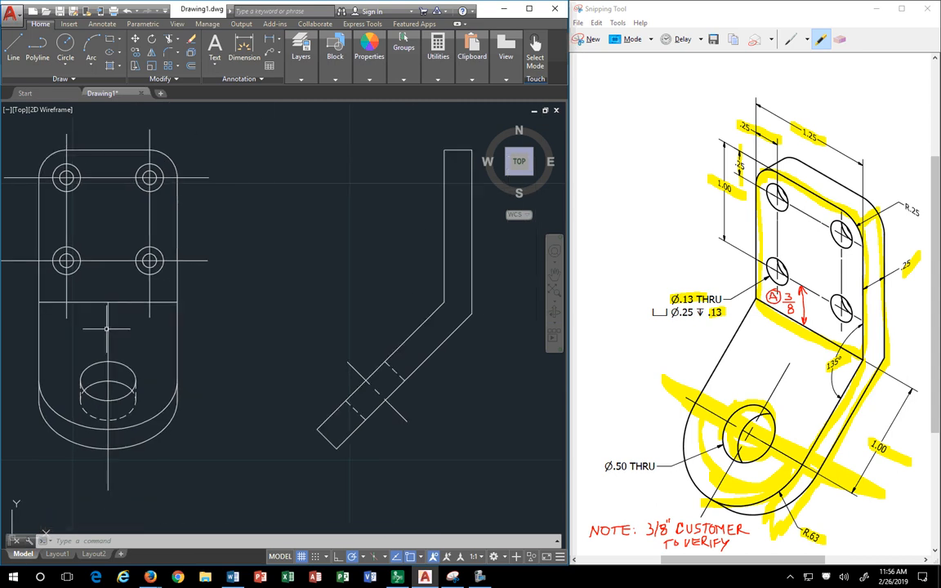
{"action": "left_click", "coordinate": [108, 314]}
{"action": "left_click", "coordinate": [108, 303]}
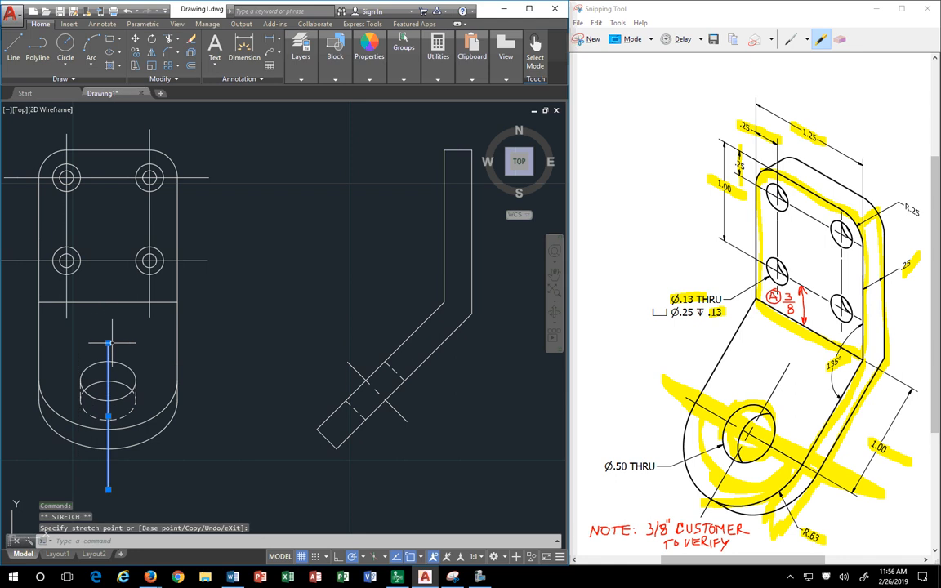
{"action": "left_click", "coordinate": [111, 417]}
{"action": "left_click", "coordinate": [111, 417]}
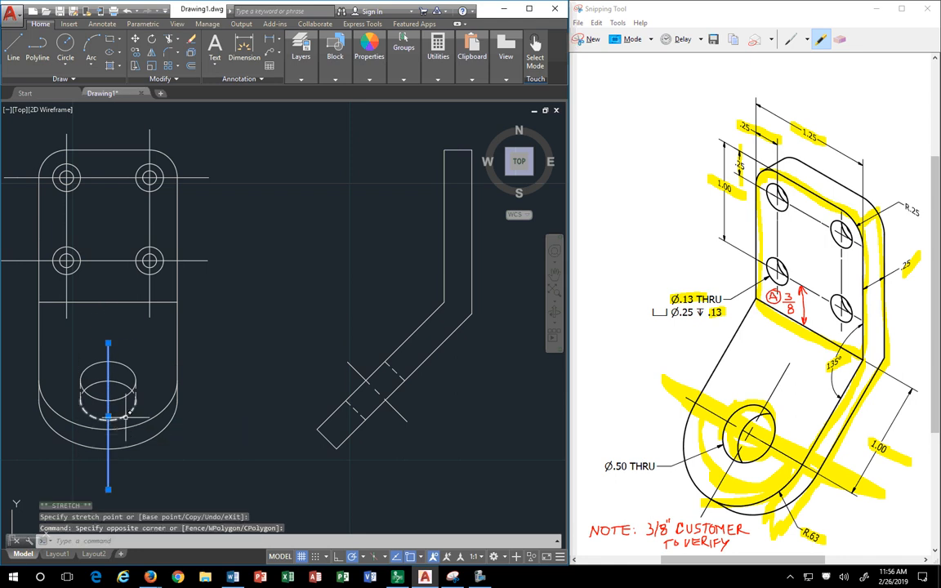
{"action": "left_click", "coordinate": [108, 417]}
{"action": "left_click", "coordinate": [108, 388]}
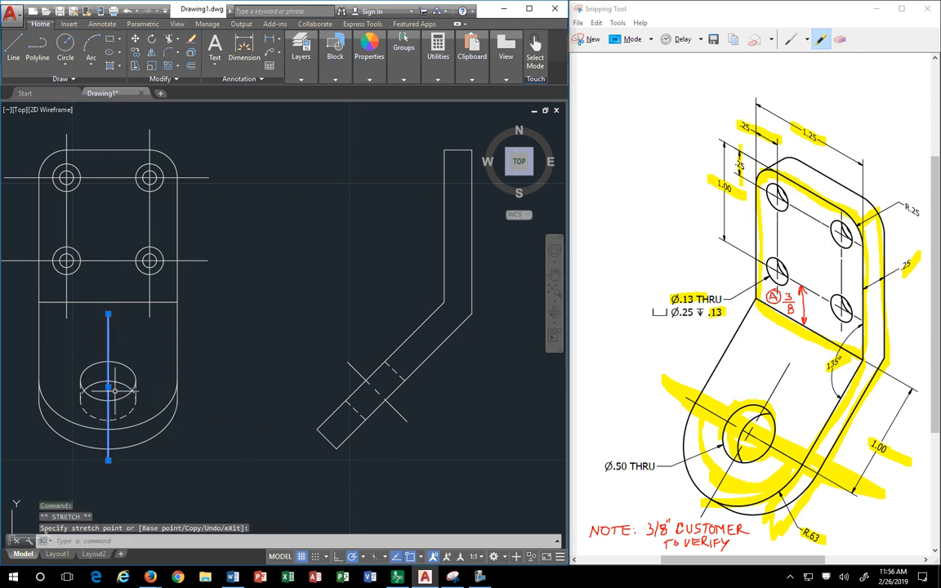
{"action": "key", "text": "Escape"}
{"action": "key", "text": "Escape"}
- Draw a horizontal center line across the front view through the upper ellipse's center, aligned with the side view's hole axis
{"action": "type", "text": "l"}
{"action": "key", "text": "Return"}
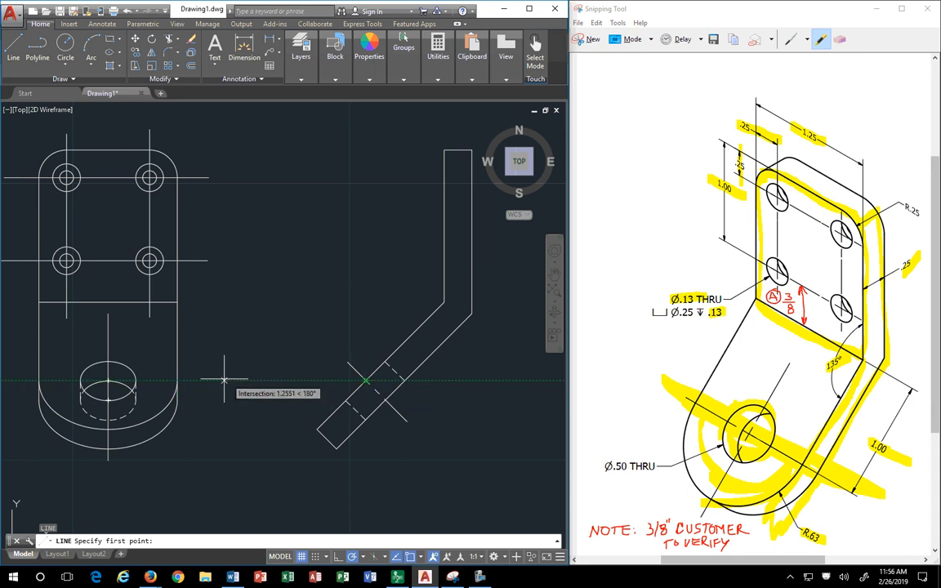
{"action": "left_click", "coordinate": [208, 381]}
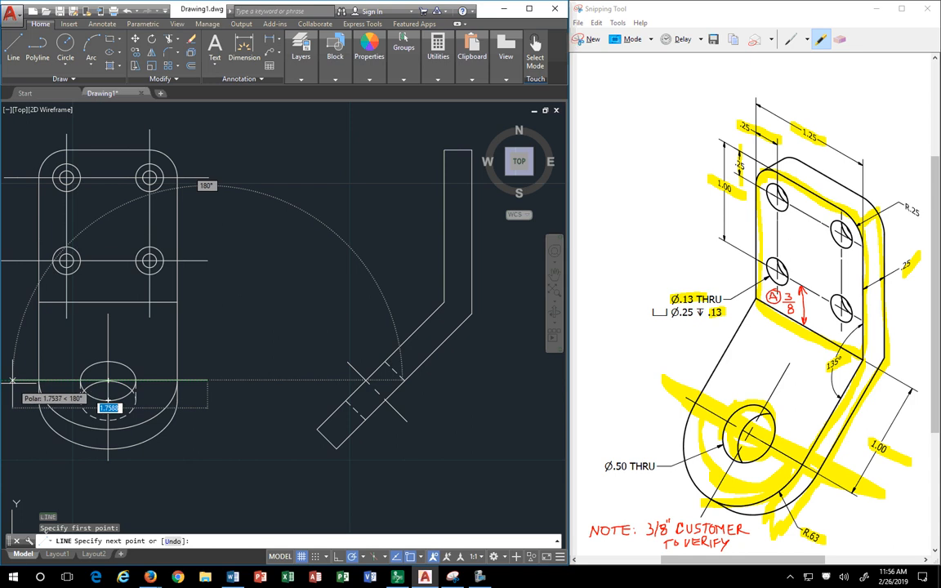
{"action": "left_click", "coordinate": [21, 380]}
{"action": "key", "text": "Return"}
- Draw a horizontal line across the front view's full width, level with the outer bend corner of the side view
{"action": "scroll", "coordinate": [172, 378], "scroll_direction": "down", "scroll_amount": 2}
{"action": "middle_click_drag", "start_coordinate": [221, 327], "coordinate": [239, 325]}
{"action": "left_click", "coordinate": [301, 82]}
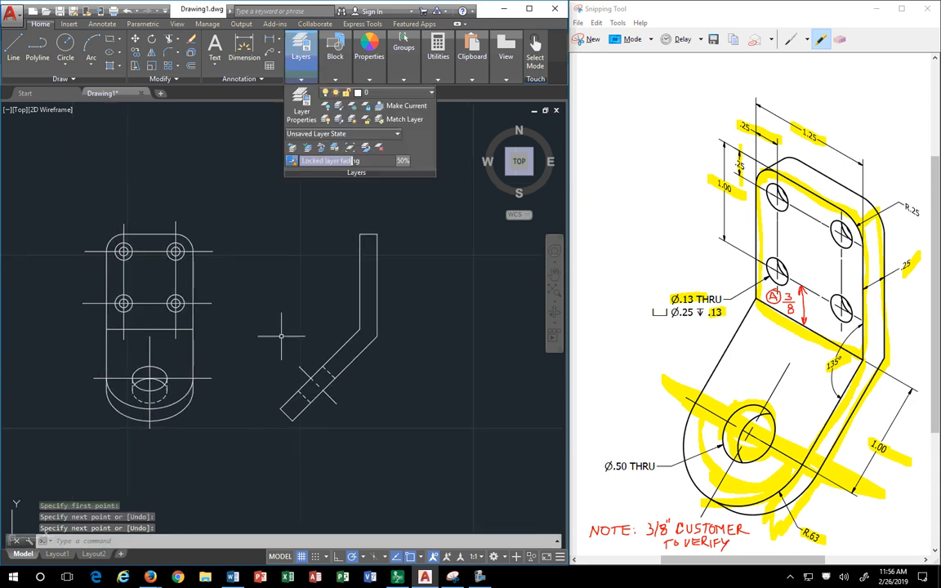
{"action": "key", "text": "Escape"}
{"action": "key", "text": "Escape"}
{"action": "type", "text": "l"}
{"action": "key", "text": "Return"}
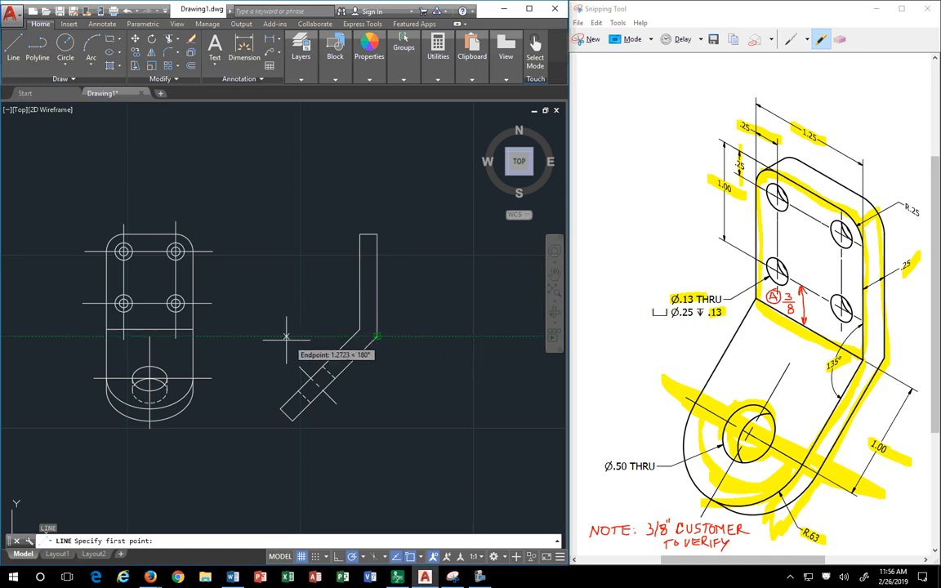
{"action": "left_click", "coordinate": [193, 335]}
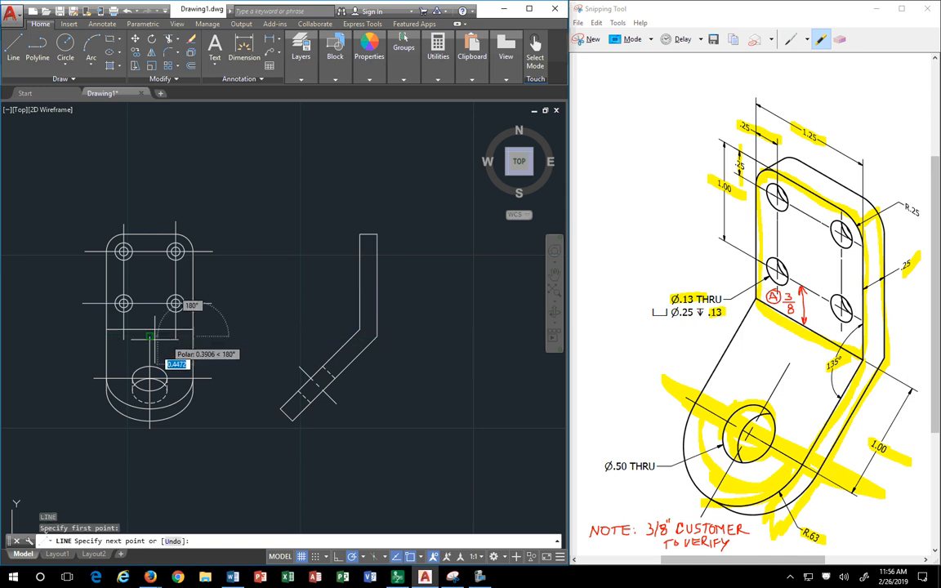
{"action": "left_click", "coordinate": [106, 337]}
{"action": "key", "text": "Return"}
- Match the side view's dashed hidden-line properties onto the new horizontal bend line in the front view
{"action": "left_click", "coordinate": [334, 64]}
{"action": "left_click", "coordinate": [369, 49]}
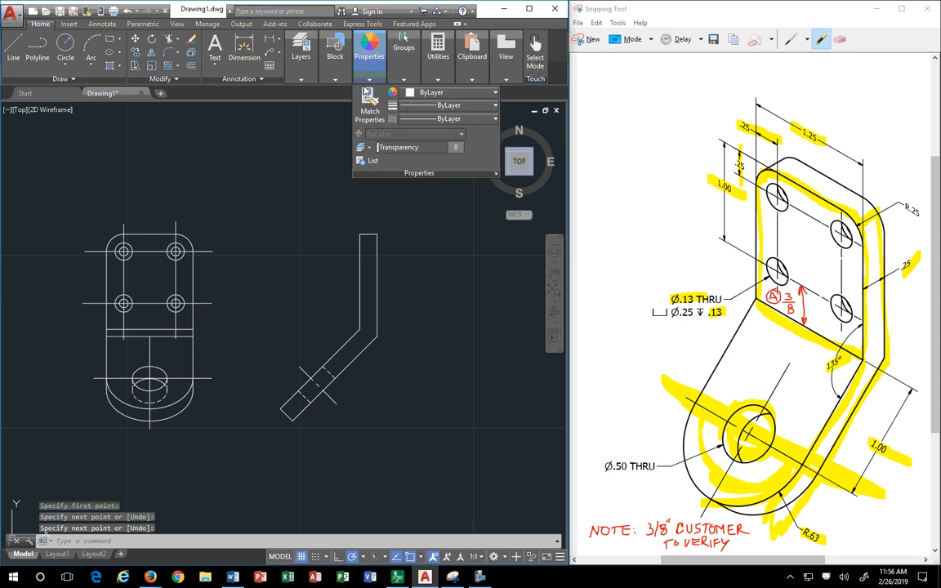
{"action": "left_click", "coordinate": [332, 95]}
{"action": "left_click", "coordinate": [327, 371]}
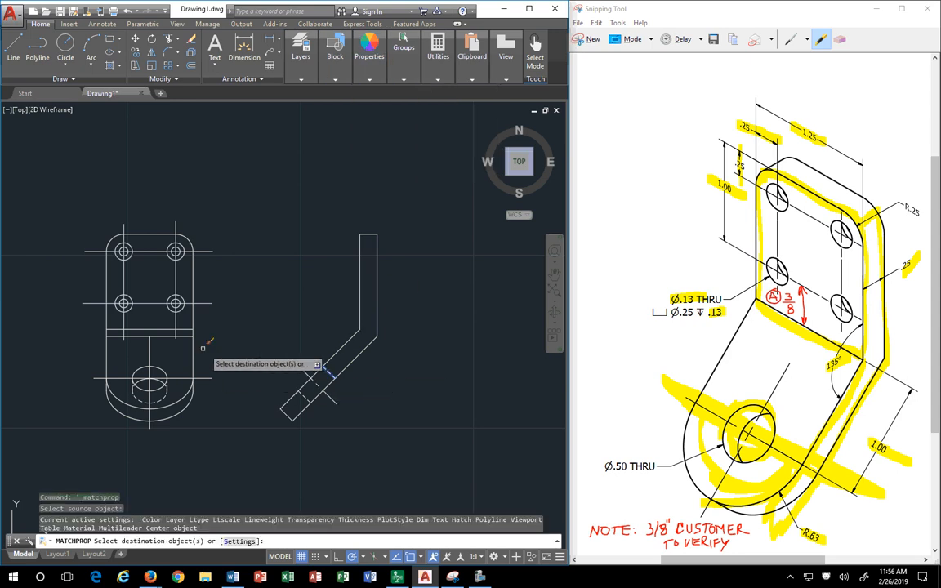
{"action": "left_click", "coordinate": [181, 335]}
{"action": "key", "text": "Return"}
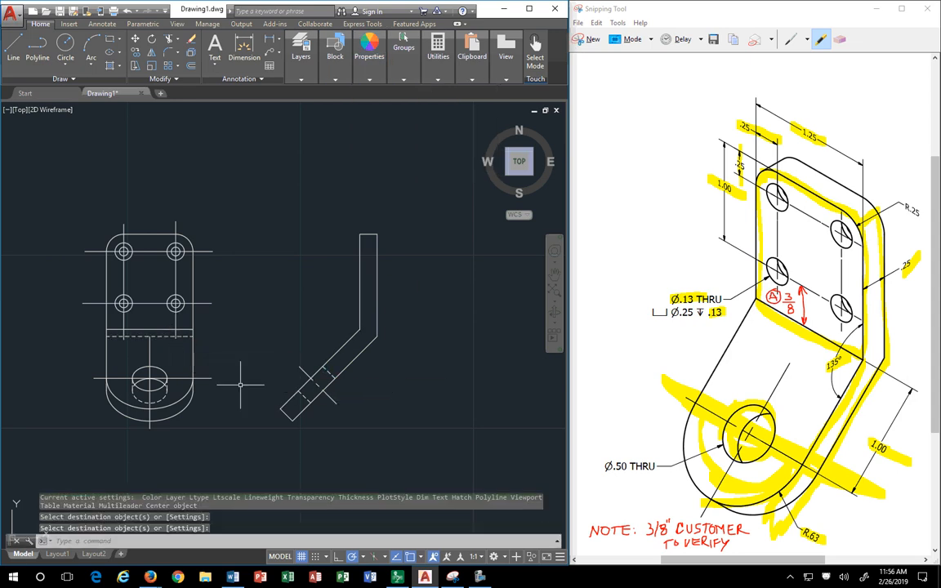
- Match the side view's hole center line properties onto the center lines of the ellipses and the four small holes in front
{"action": "key", "text": "Return"}
{"action": "left_click", "coordinate": [306, 375]}
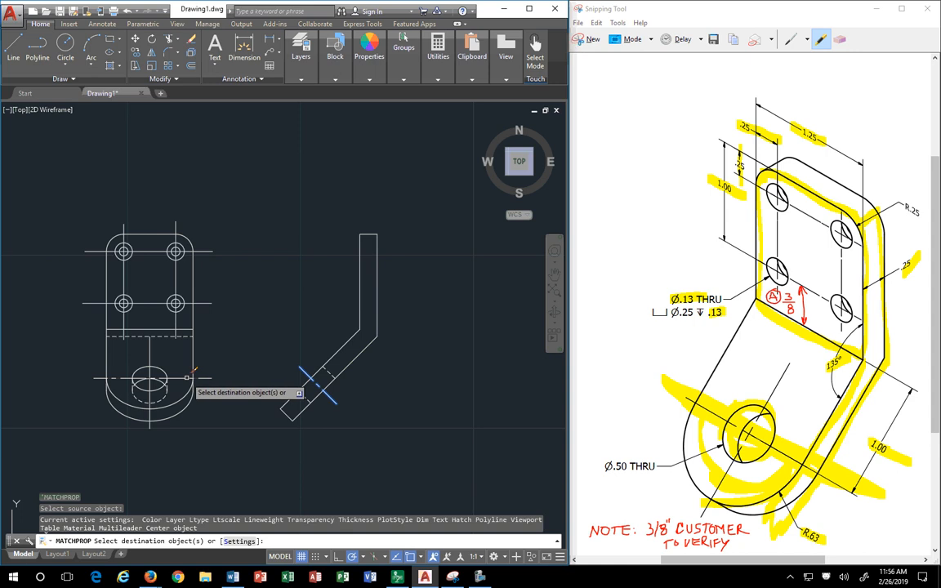
{"action": "left_click", "coordinate": [151, 350]}
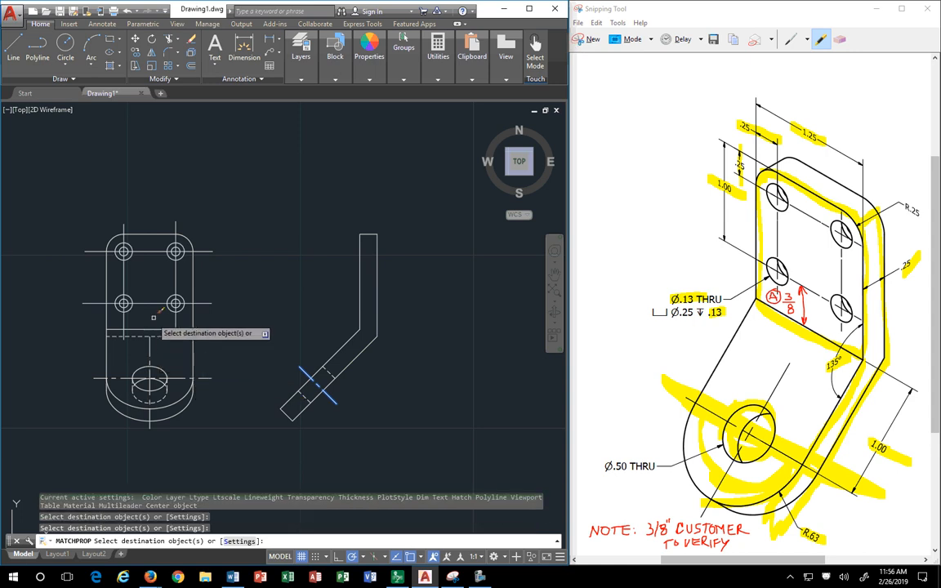
{"action": "left_click", "coordinate": [152, 309]}
{"action": "left_click", "coordinate": [128, 245]}
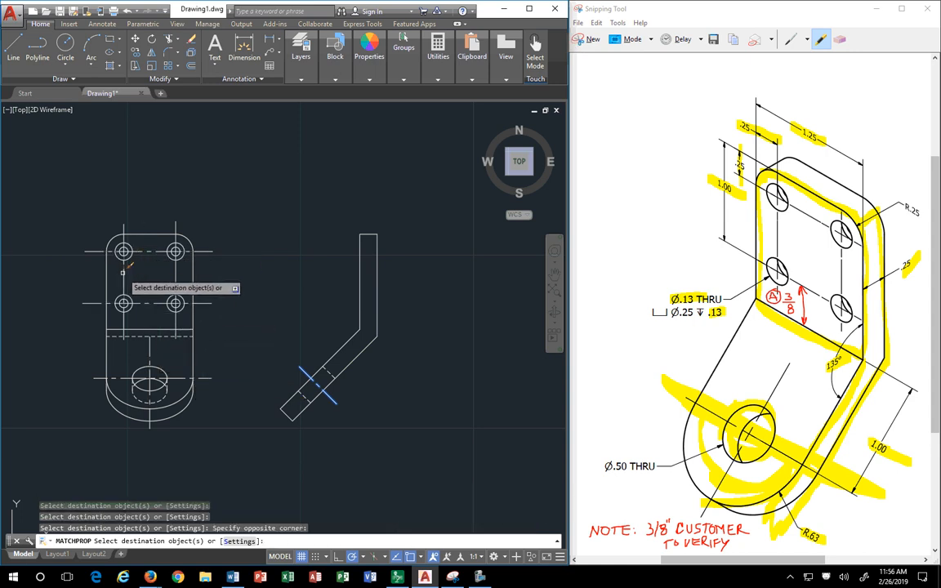
{"action": "left_click", "coordinate": [176, 280]}
{"action": "key", "text": "Return"}
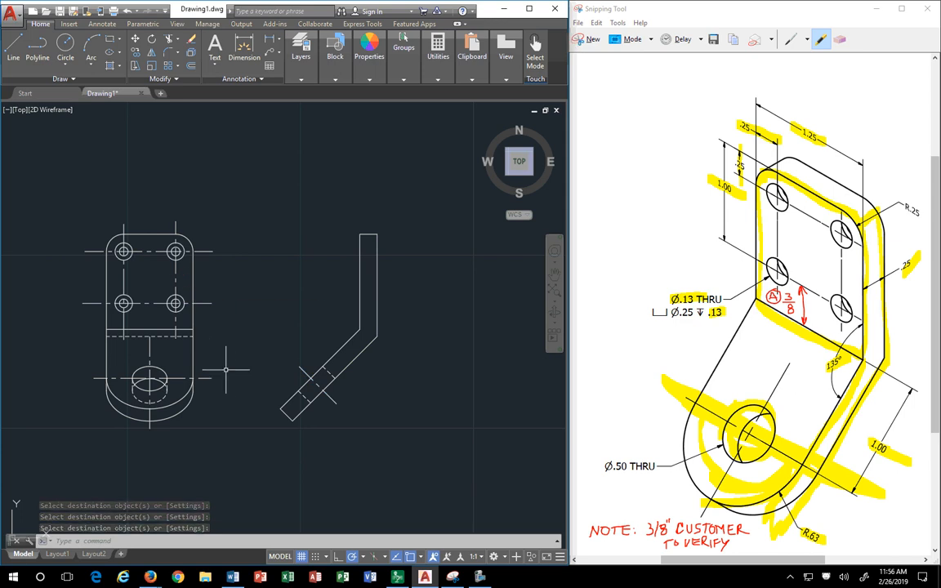
- Shorten the ellipses' vertical center line at its upper end and reposition it over the hole, extending past the leg's lower edge
{"action": "scroll", "coordinate": [226, 370], "scroll_direction": "down", "scroll_amount": 2}
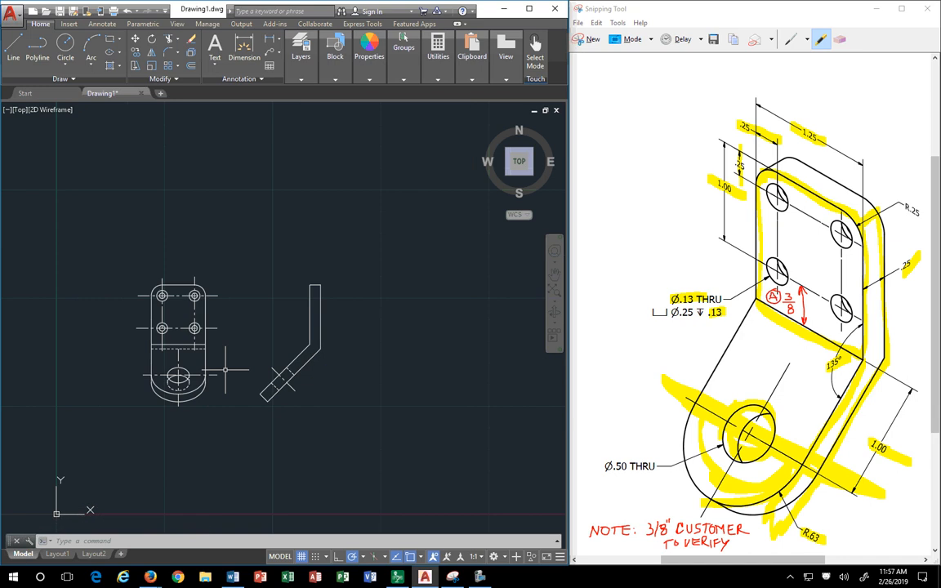
{"action": "scroll", "coordinate": [226, 370], "scroll_direction": "up", "scroll_amount": 2}
{"action": "left_click", "coordinate": [149, 347]}
{"action": "left_click", "coordinate": [150, 325]}
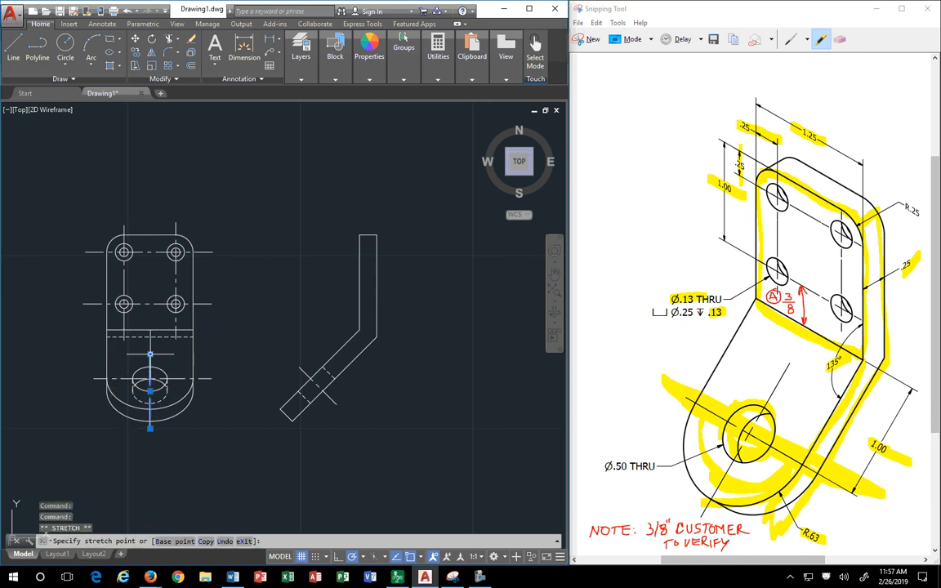
{"action": "scroll", "coordinate": [170, 384], "scroll_direction": "up", "scroll_amount": 2}
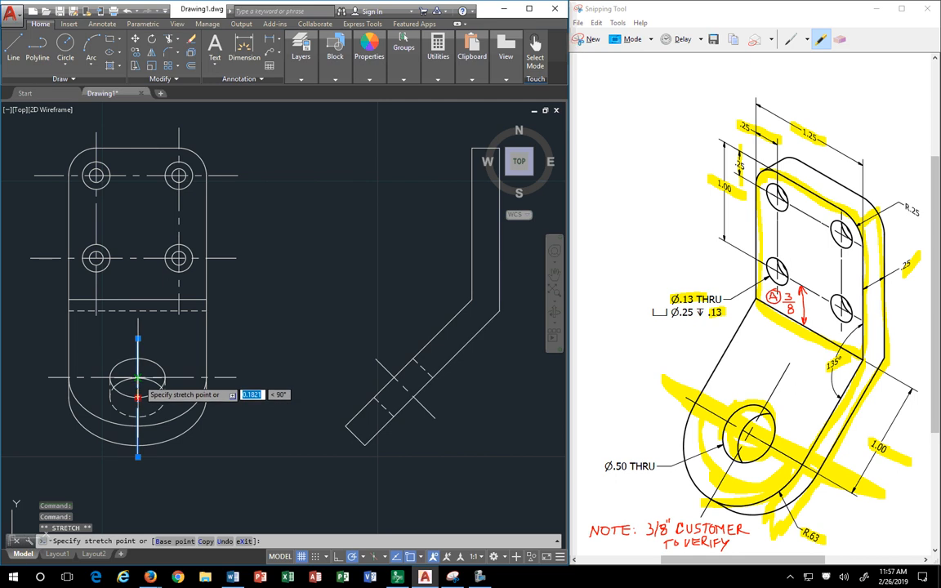
{"action": "left_click", "coordinate": [137, 379]}
{"action": "scroll", "coordinate": [137, 378], "scroll_direction": "down", "scroll_amount": 2}
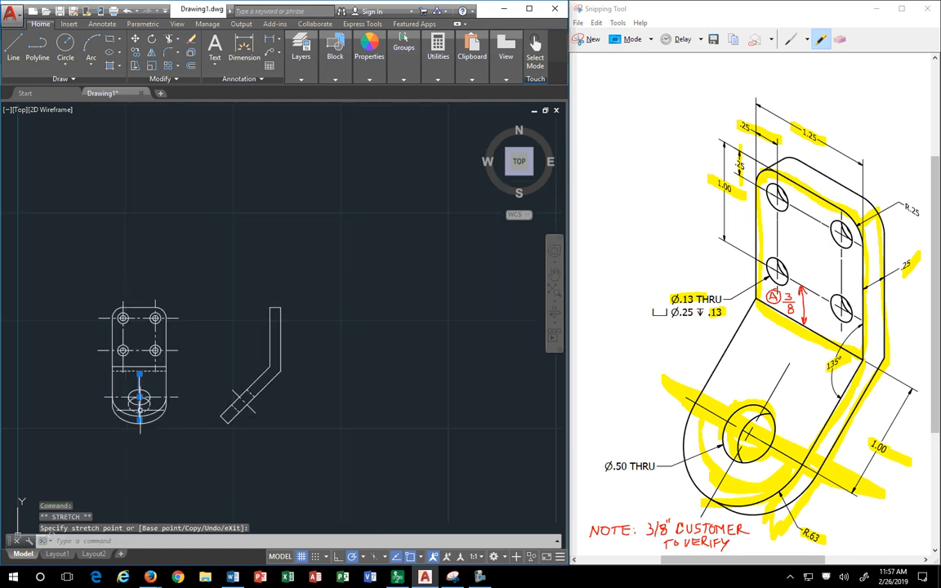
{"action": "scroll", "coordinate": [137, 377], "scroll_direction": "up", "scroll_amount": 4}
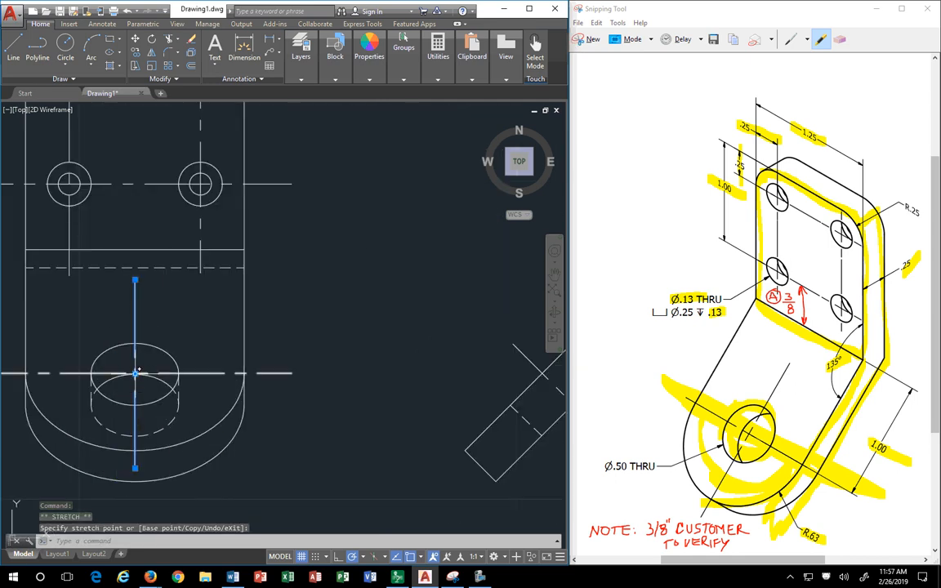
{"action": "left_click", "coordinate": [134, 374]}
{"action": "key", "text": "Escape"}
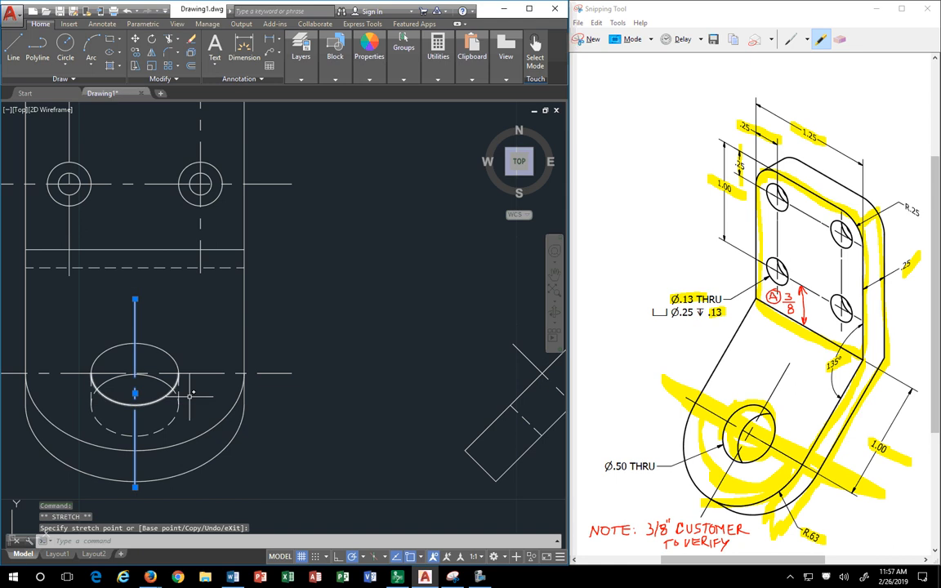
{"action": "key", "text": "Escape"}
{"action": "scroll", "coordinate": [245, 370], "scroll_direction": "down", "scroll_amount": 4}
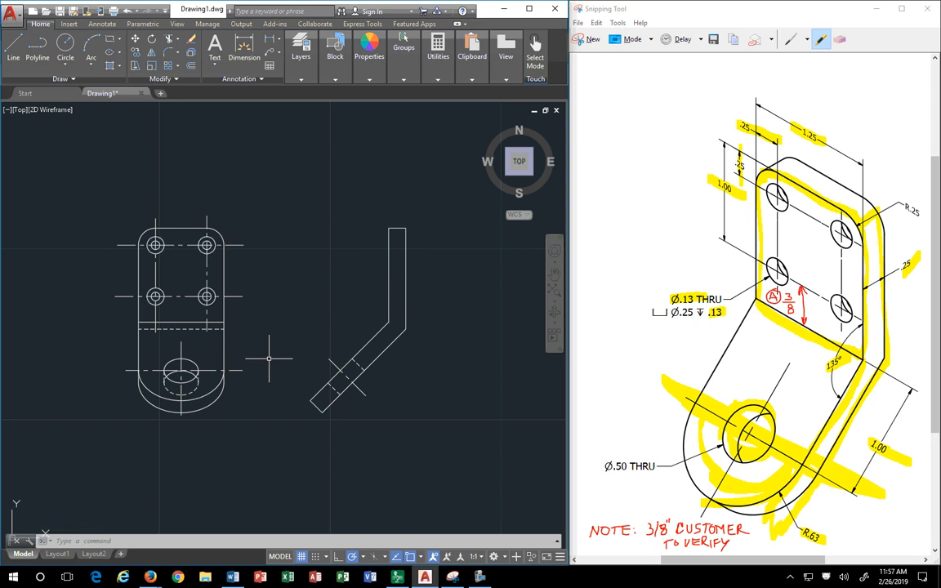
- Switch to the annotation tools and maximize the program window so the centerline commands are fully shown
{"action": "left_click", "coordinate": [175, 80]}
{"action": "left_click", "coordinate": [99, 24]}
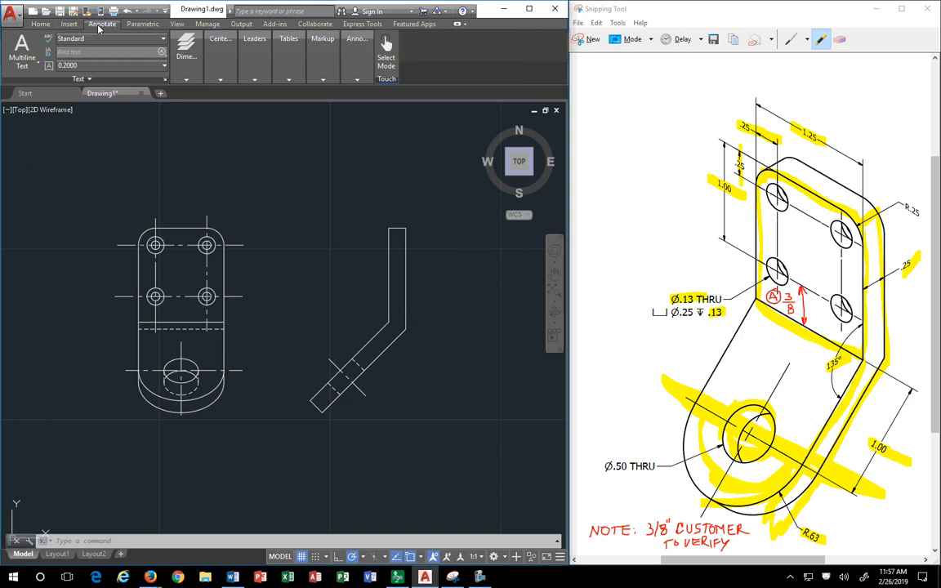
{"action": "left_click", "coordinate": [529, 9]}
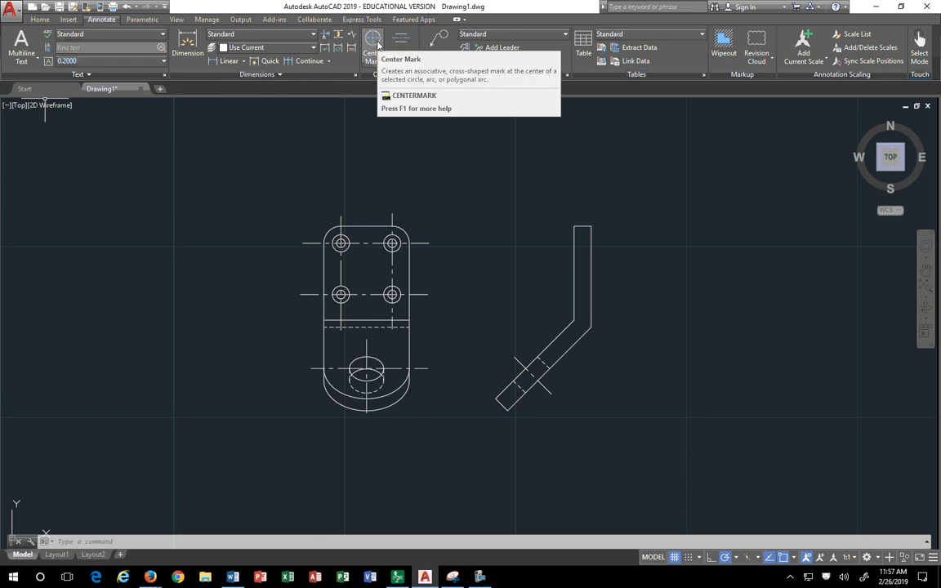
{"action": "key", "text": "Escape"}
{"action": "key", "text": "Escape"}
{"action": "key", "text": "Escape"}
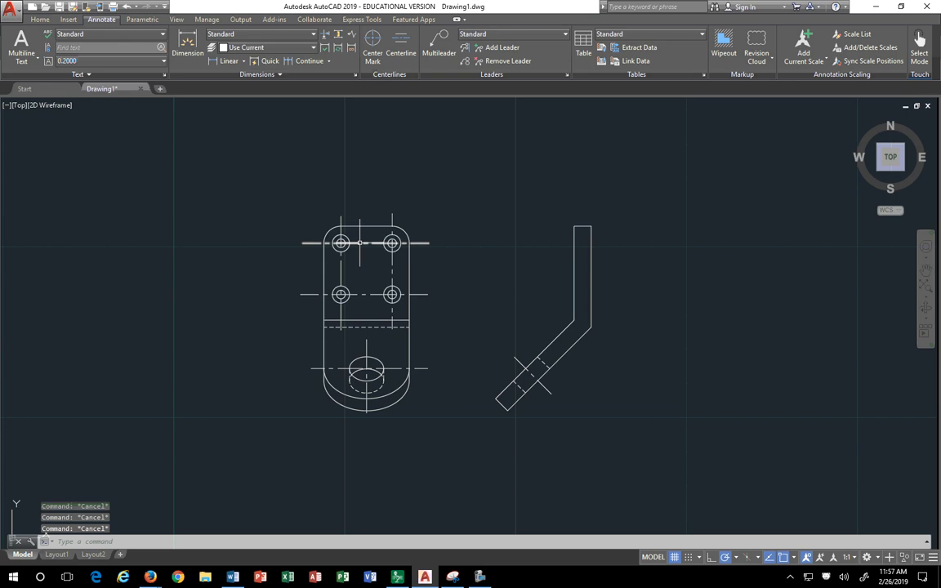
- Erase all the manually drawn center lines of the four small holes and the ellipses in the front view
{"action": "left_click", "coordinate": [359, 243]}
{"action": "key", "text": "Delete"}
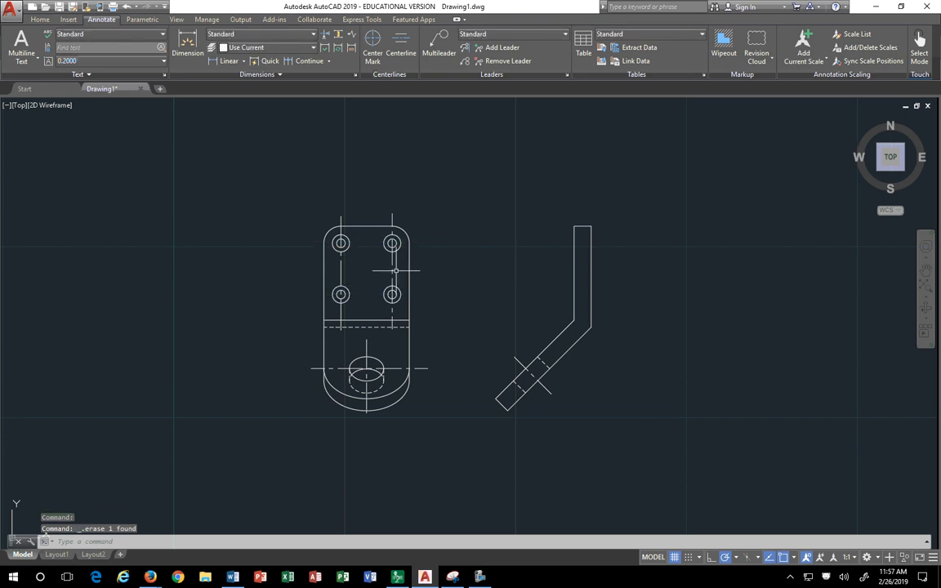
{"action": "left_click", "coordinate": [396, 271]}
{"action": "left_click", "coordinate": [282, 196]}
{"action": "key", "text": "Delete"}
{"action": "left_click", "coordinate": [384, 368]}
{"action": "key", "text": "Delete"}
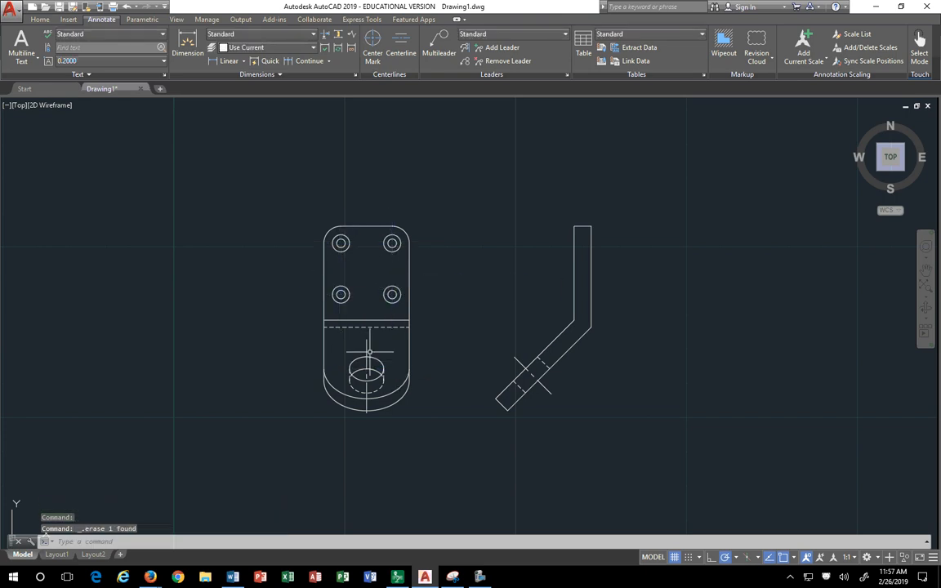
{"action": "left_click", "coordinate": [369, 351]}
{"action": "key", "text": "Delete"}
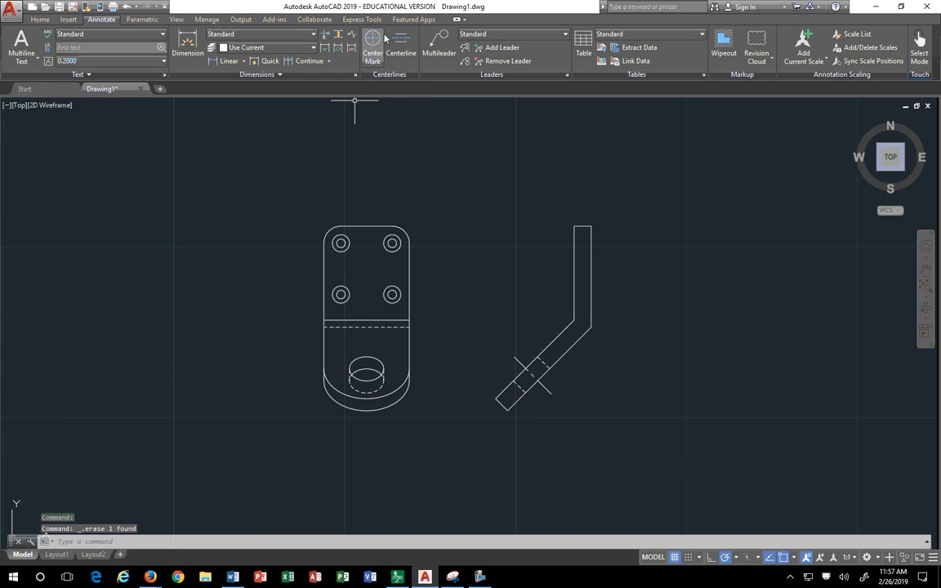
- Add associative center marks to the four small counterbored holes in the front view
{"action": "left_click", "coordinate": [373, 47]}
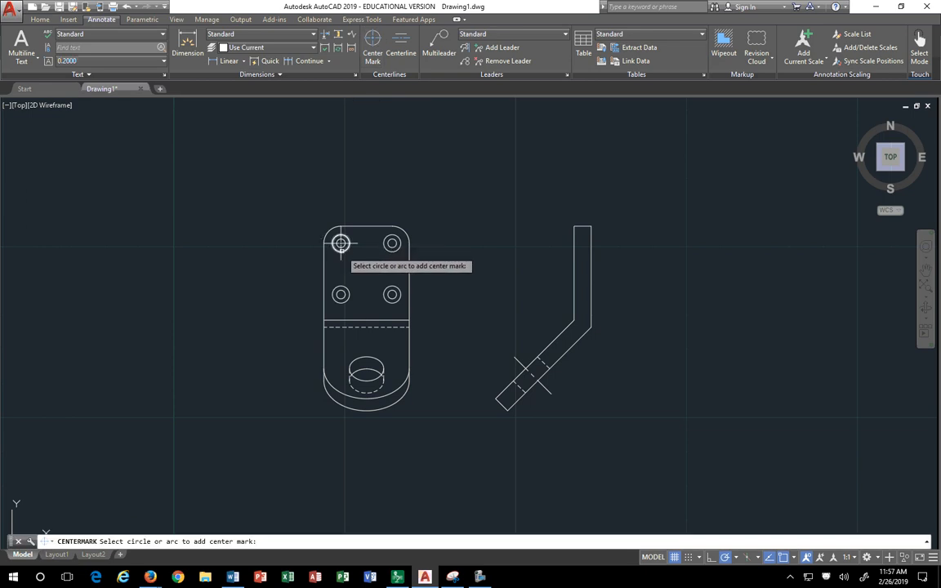
{"action": "left_click", "coordinate": [341, 243]}
{"action": "left_click", "coordinate": [392, 244]}
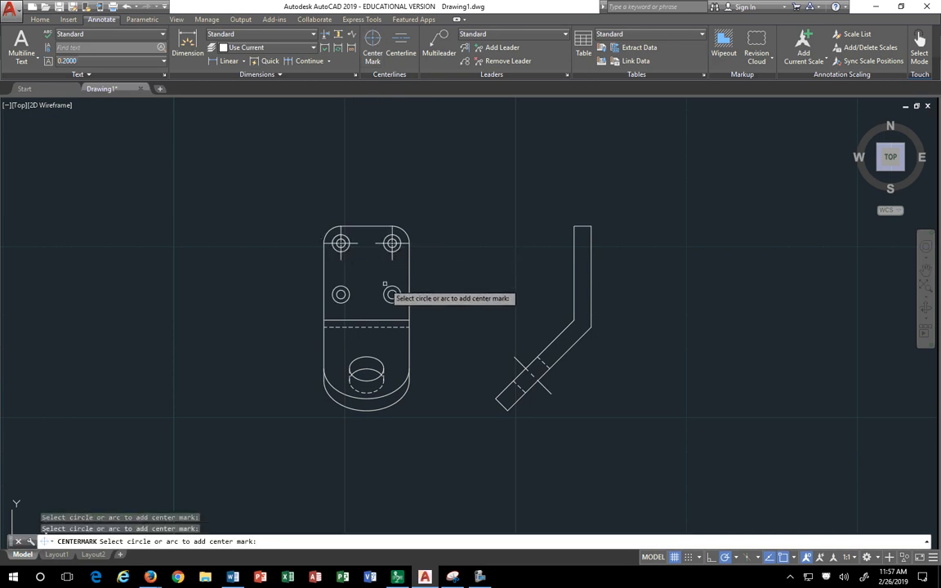
{"action": "left_click", "coordinate": [392, 294]}
{"action": "left_click", "coordinate": [341, 294]}
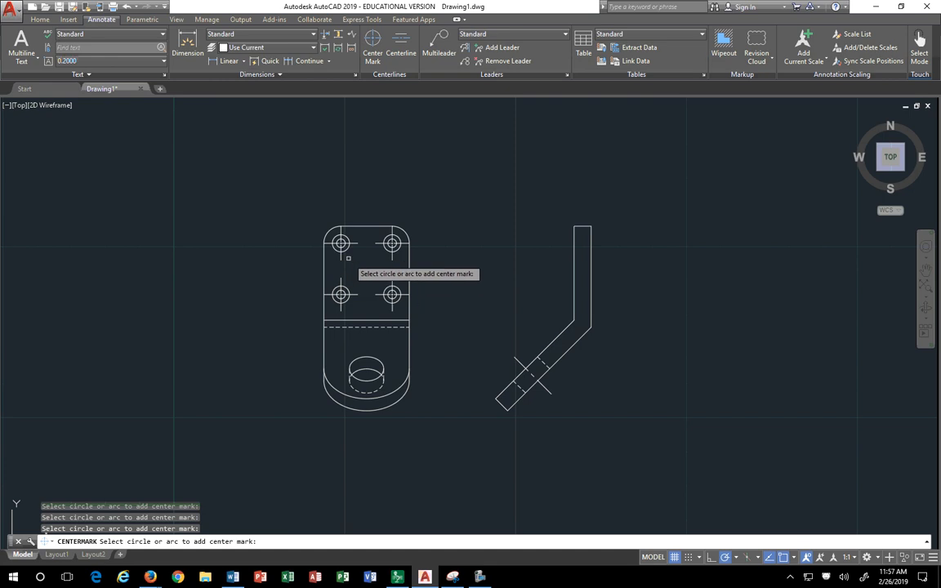
- Stretch the upper-left hole's center mark beyond the plate's top and left edges in the front view
{"action": "scroll", "coordinate": [341, 243], "scroll_direction": "up", "scroll_amount": 3}
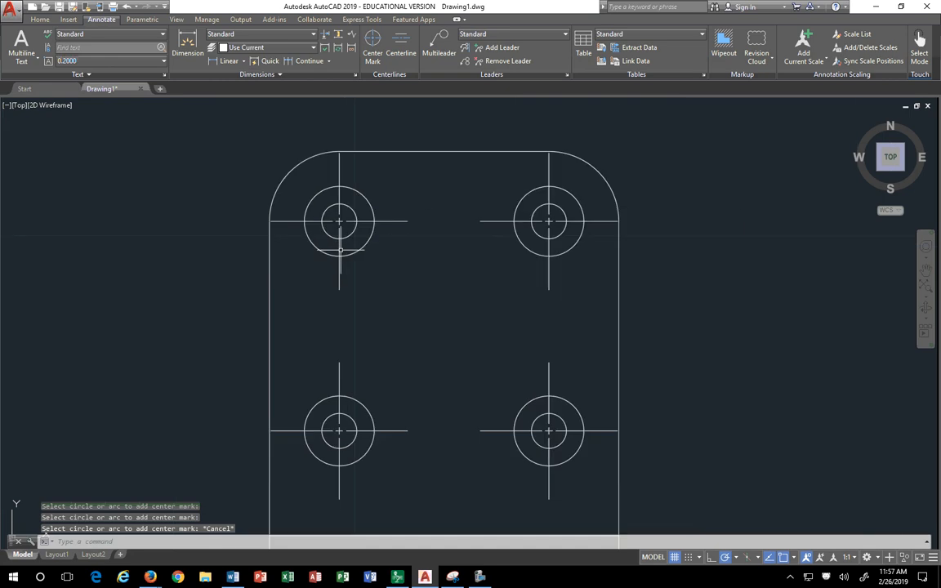
{"action": "key", "text": "Escape"}
{"action": "left_click", "coordinate": [340, 167]}
{"action": "left_click", "coordinate": [340, 151]}
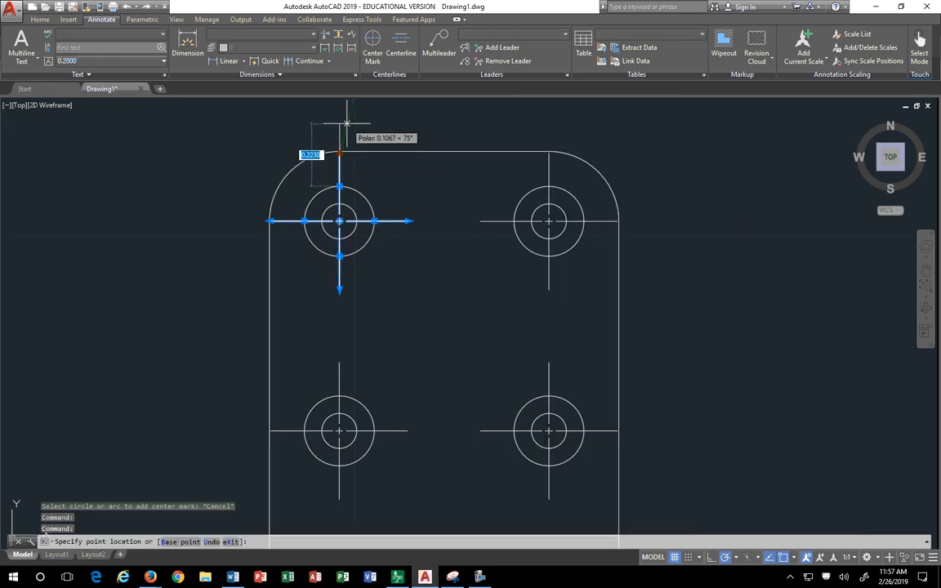
{"action": "left_click", "coordinate": [340, 124]}
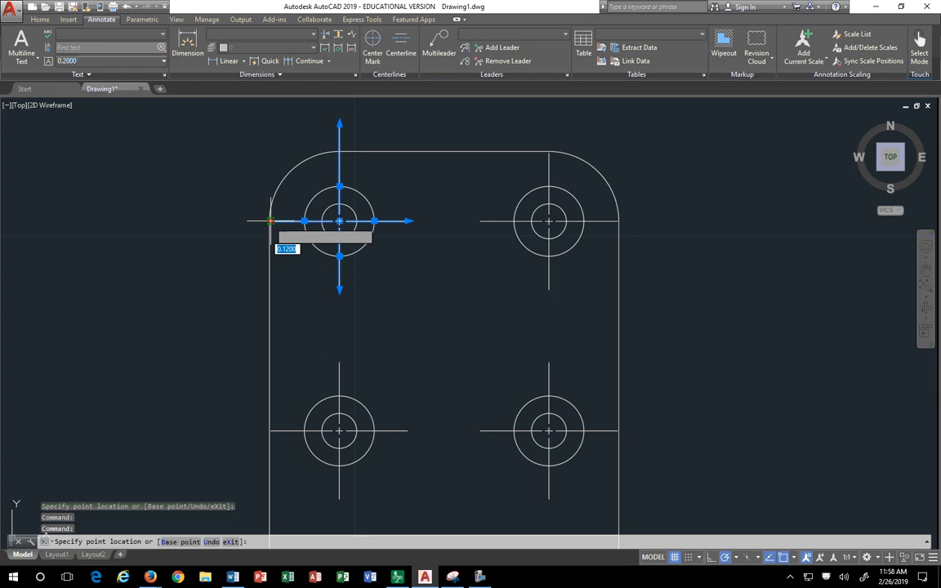
{"action": "left_click", "coordinate": [210, 221]}
{"action": "key", "text": "Escape"}
{"action": "key", "text": "Escape"}
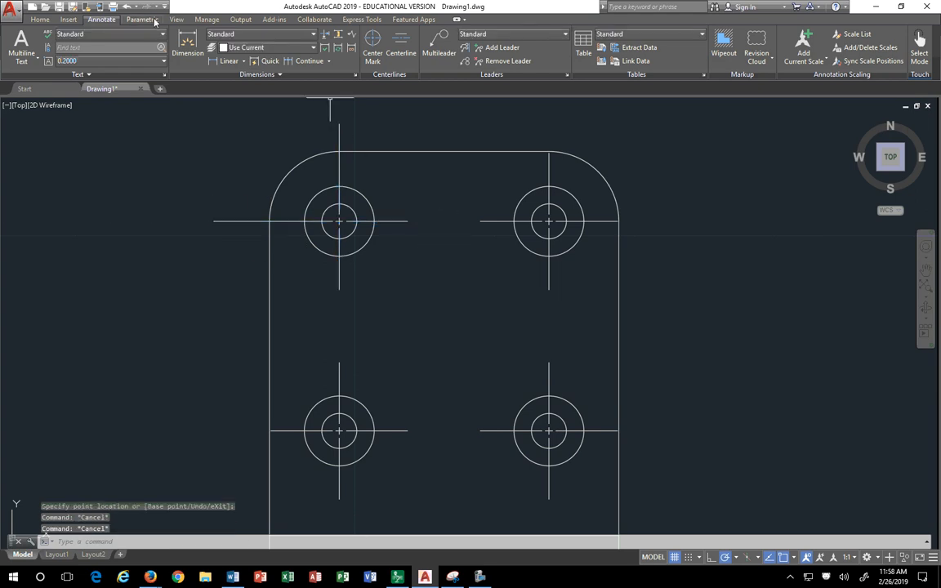
- Undo the center marks and the preceding erasure to restore the manually drawn center lines of the front view
{"action": "left_click", "coordinate": [126, 8]}
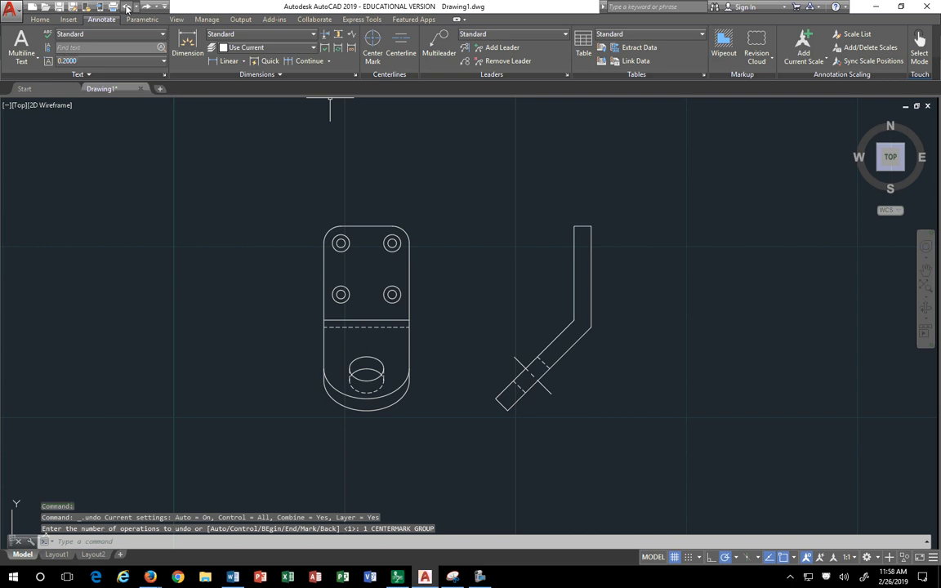
{"action": "left_click", "coordinate": [127, 8]}
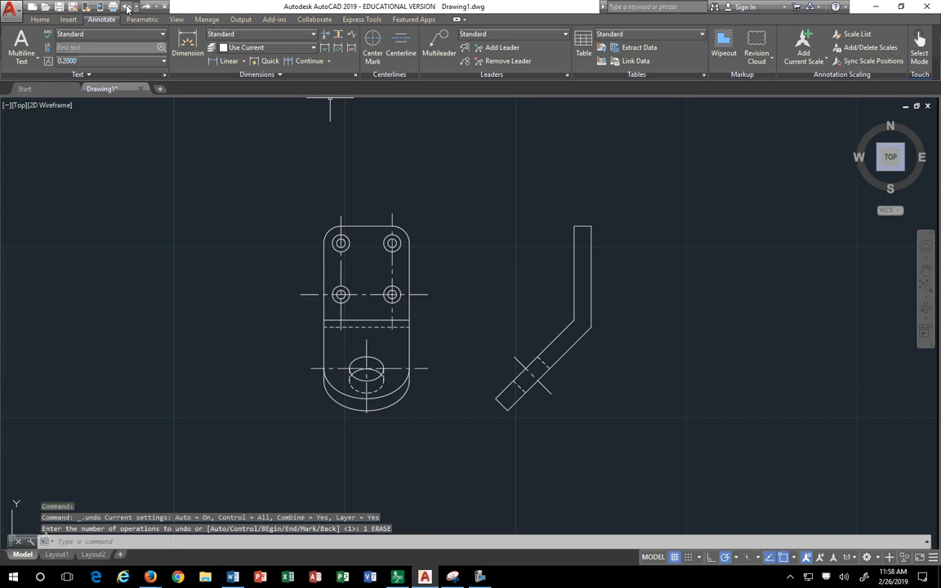
{"action": "scroll", "coordinate": [331, 213], "scroll_direction": "up", "scroll_amount": 2}
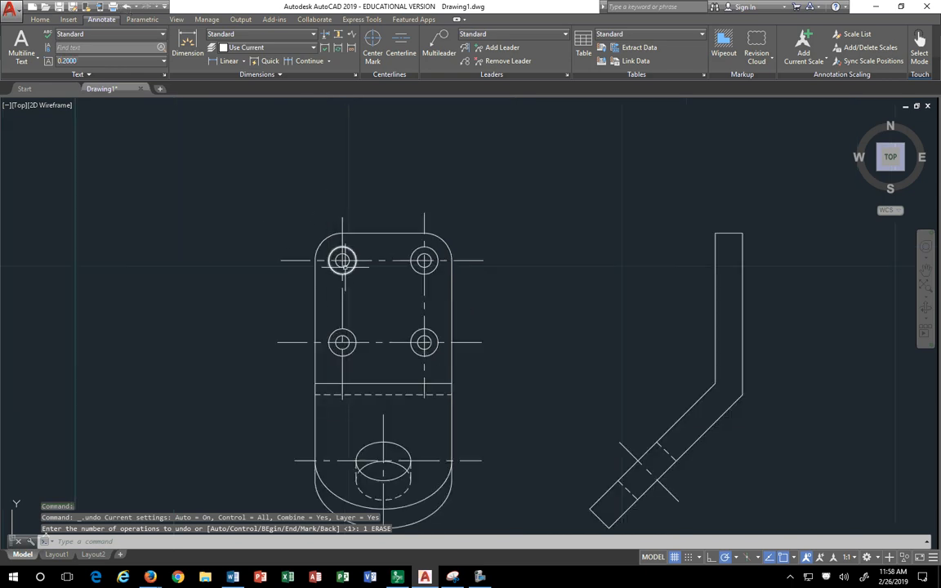
- Examine the manually drawn center lines through the front view's four small holes and check the side view
{"action": "left_click", "coordinate": [341, 239]}
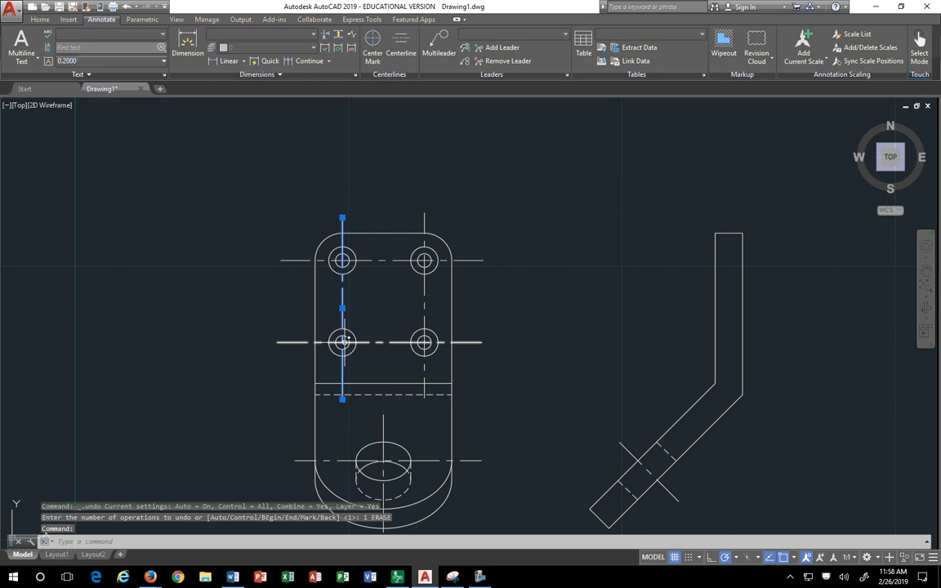
{"action": "left_click", "coordinate": [425, 242]}
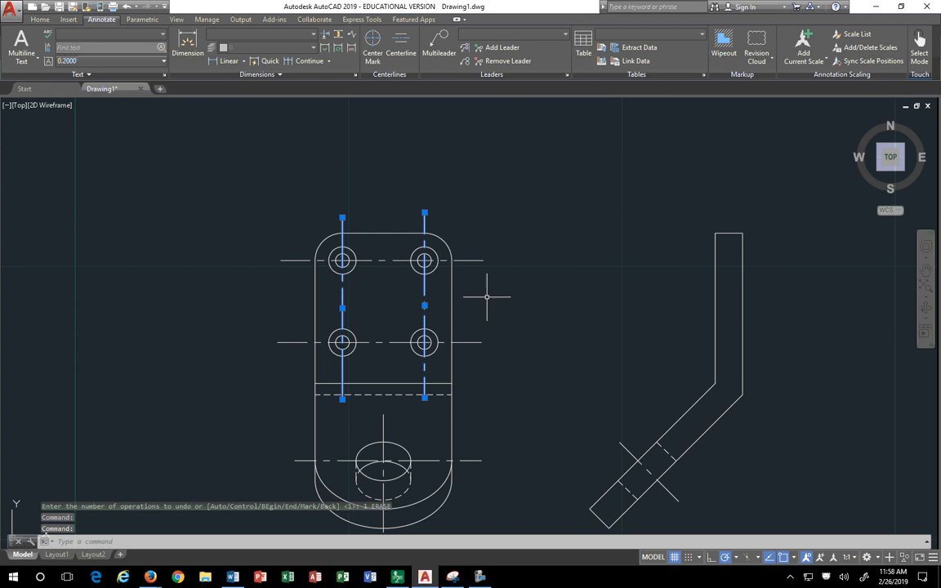
{"action": "key", "text": "Escape"}
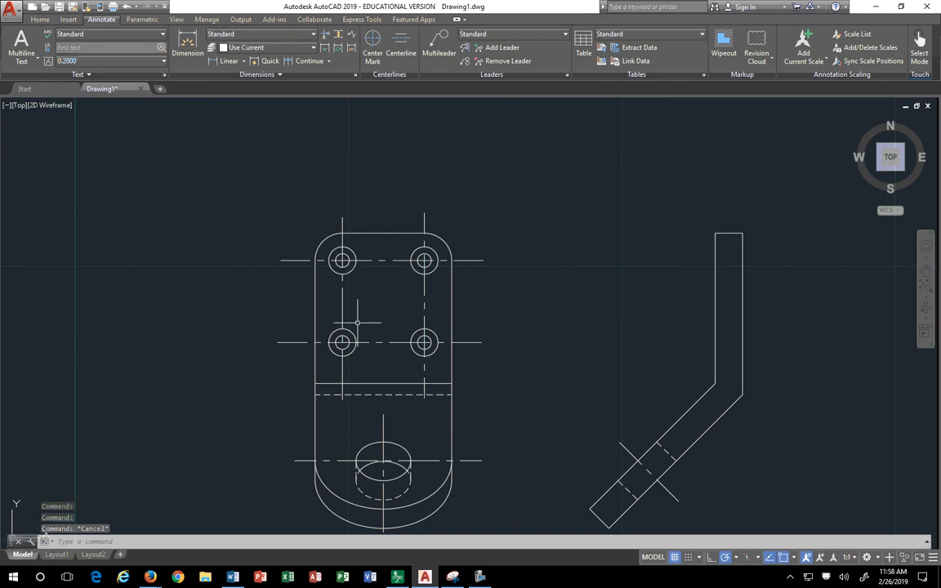
{"action": "scroll", "coordinate": [357, 361], "scroll_direction": "up", "scroll_amount": 2}
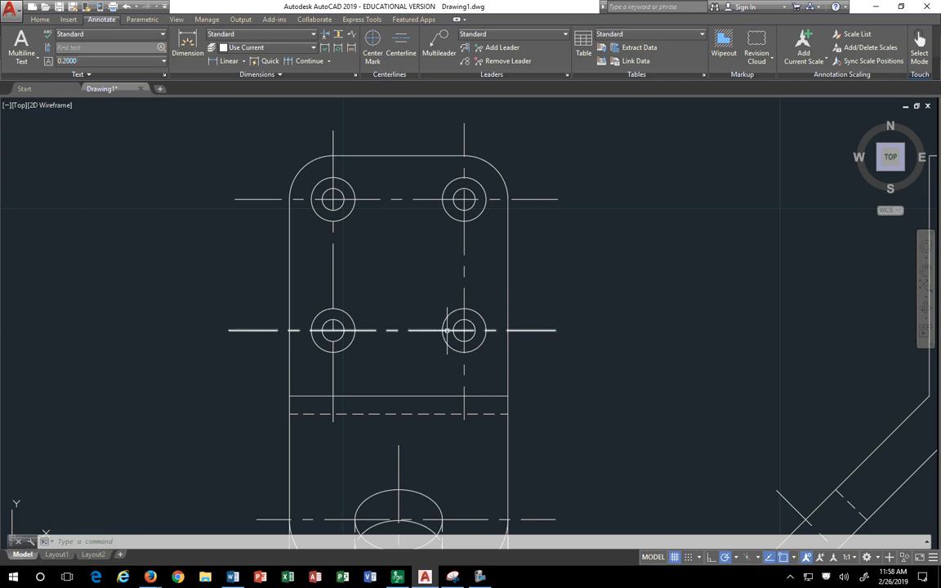
{"action": "scroll", "coordinate": [440, 319], "scroll_direction": "down", "scroll_amount": 4}
{"action": "middle_click_drag", "start_coordinate": [435, 317], "coordinate": [365, 259]}
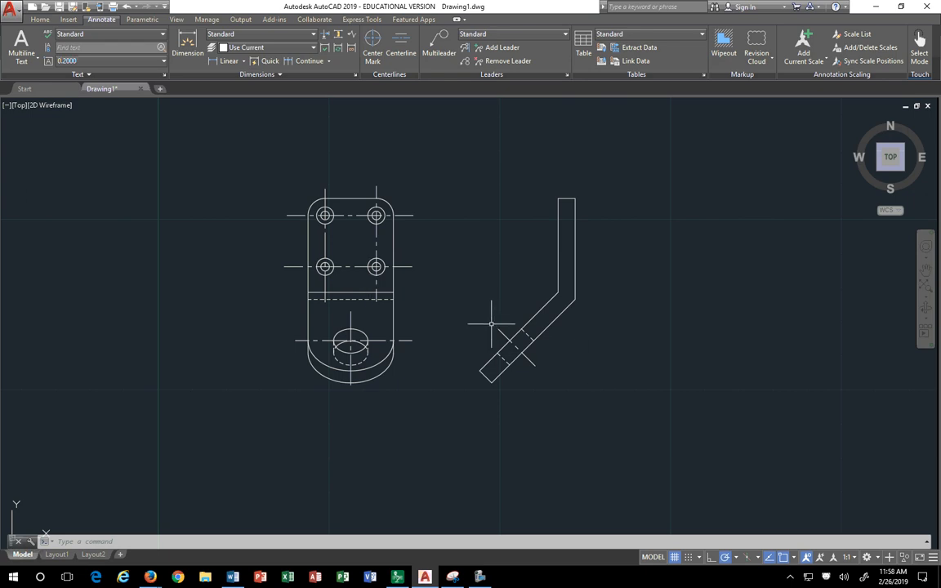
{"action": "mouse_move", "coordinate": [491, 324]}
{"action": "middle_mouse_down"}
{"action": "mouse_move", "coordinate": [456, 331]}
{"action": "mouse_move", "coordinate": [393, 311]}
{"action": "middle_mouse_up"}
{"action": "scroll", "coordinate": [412, 297], "scroll_direction": "up", "scroll_amount": 2}
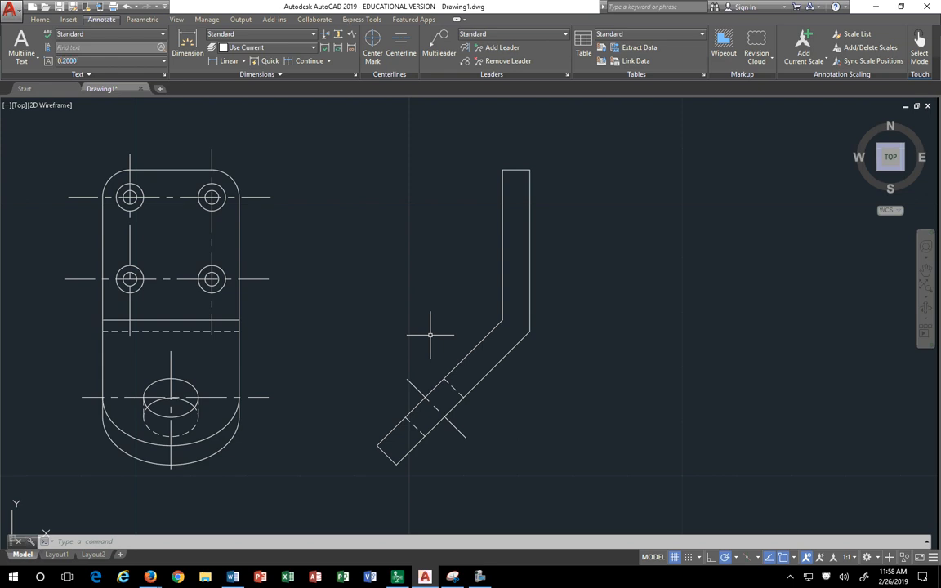
- Place the drawing window beside the reference sketch and highlight its Ø.13 THRU, Ø.25 by .13 deep counterbore callout
{"action": "key", "text": "Return"}
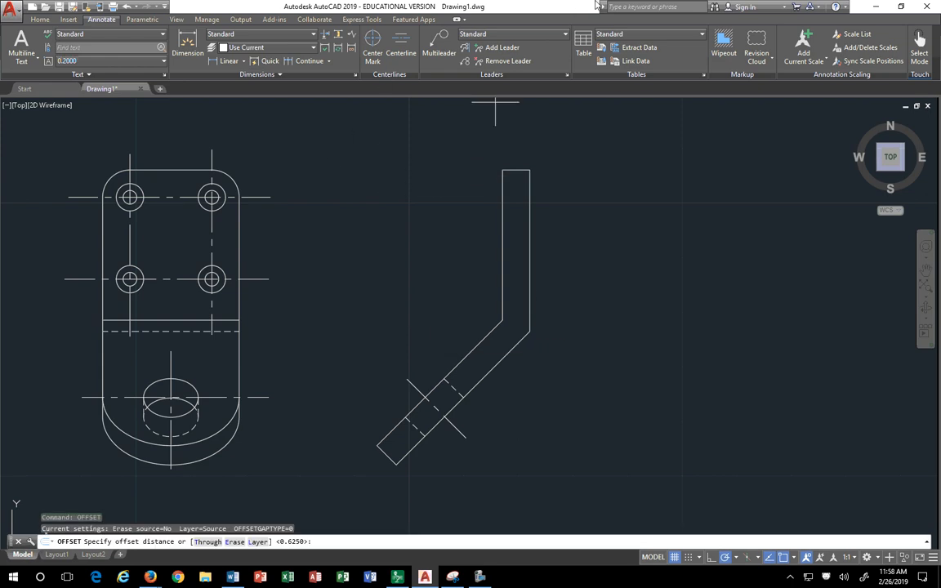
{"action": "left_click_drag", "start_coordinate": [536, 5], "coordinate": [0, 300]}
{"action": "key", "text": "Escape"}
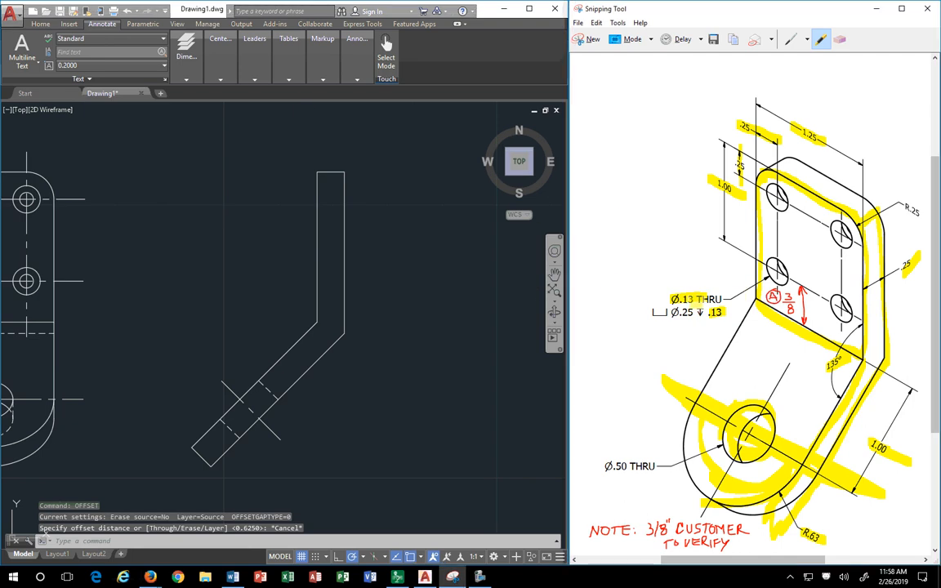
{"action": "left_click_drag", "start_coordinate": [656, 315], "coordinate": [731, 314]}
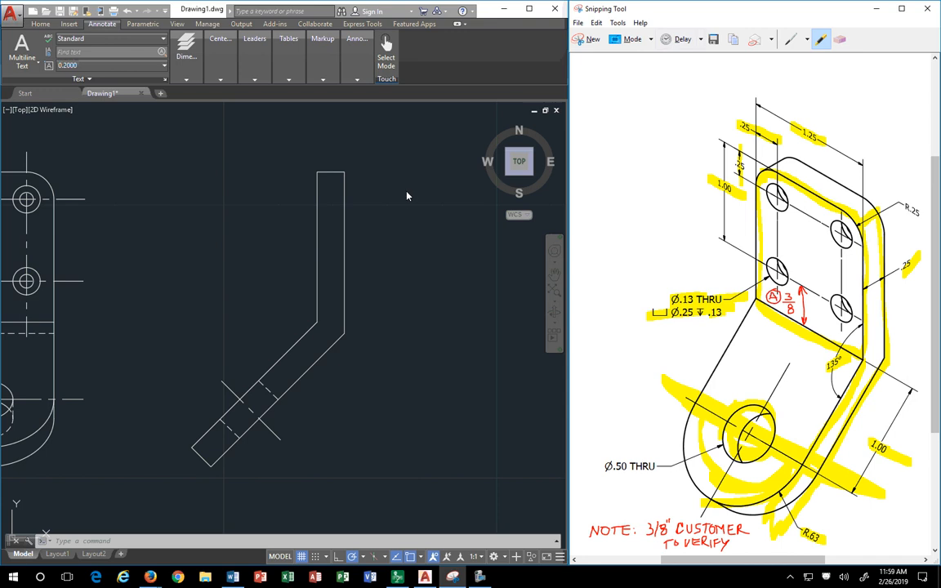
- Offset the side view's left vertical edge .125 into the upright leg to mark the counterbore depth
{"action": "left_click", "coordinate": [388, 207]}
{"action": "key", "text": "Escape"}
{"action": "key", "text": "Escape"}
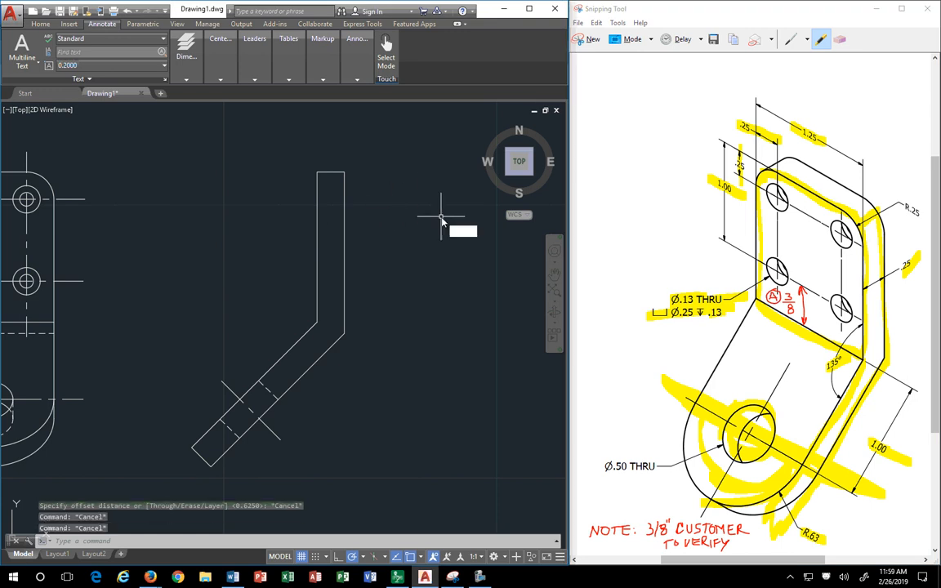
{"action": "type", "text": "o"}
{"action": "key", "text": "Return"}
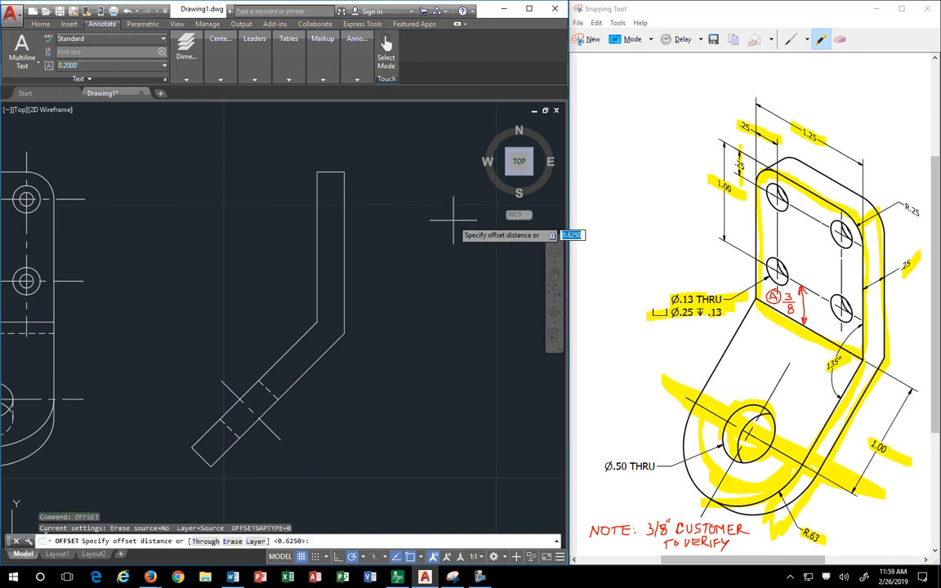
{"action": "type", "text": ".125"}
{"action": "key", "text": "Return"}
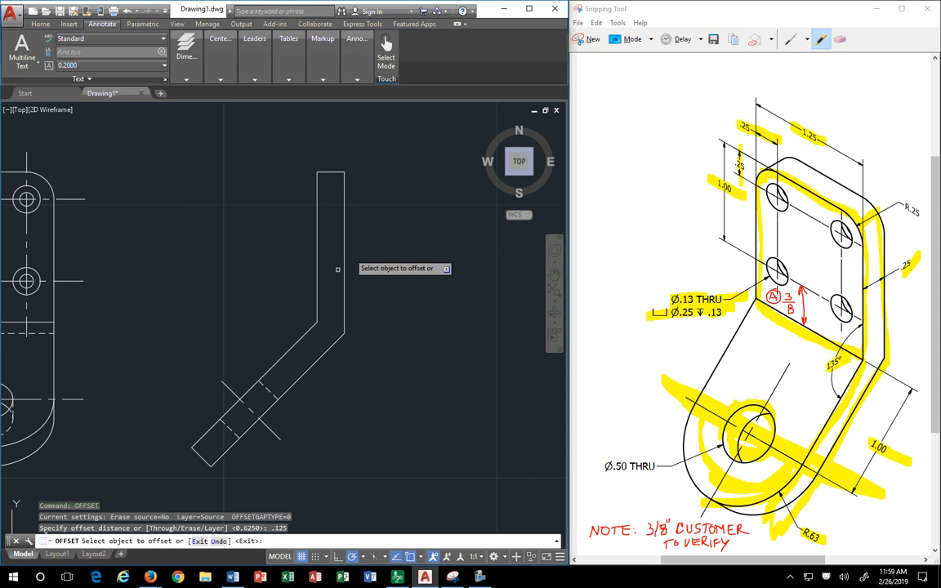
{"action": "left_click", "coordinate": [317, 255]}
{"action": "left_click", "coordinate": [327, 255]}
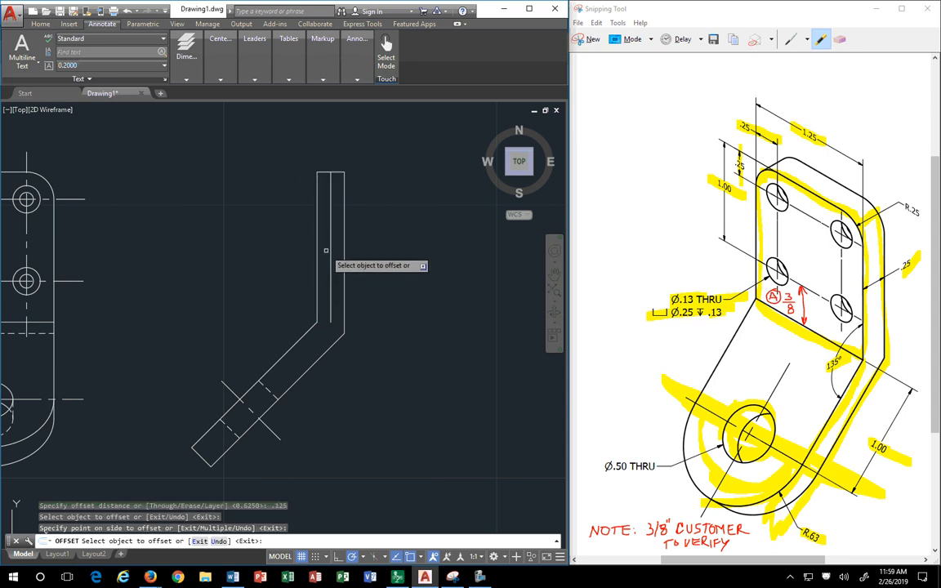
{"action": "key", "text": "Escape"}
{"action": "key", "text": "Escape"}
- Draw the upper counterbore's two horizontal edges from the left edge to the depth line, aligned with the upper holes' outer circle
{"action": "type", "text": "l"}
{"action": "key", "text": "Return"}
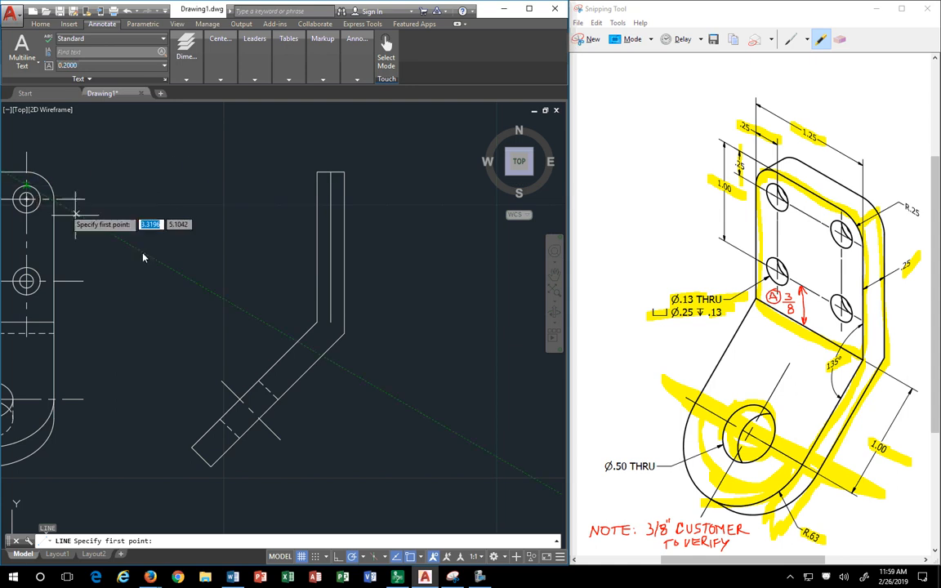
{"action": "middle_click_drag", "start_coordinate": [174, 265], "coordinate": [274, 261]}
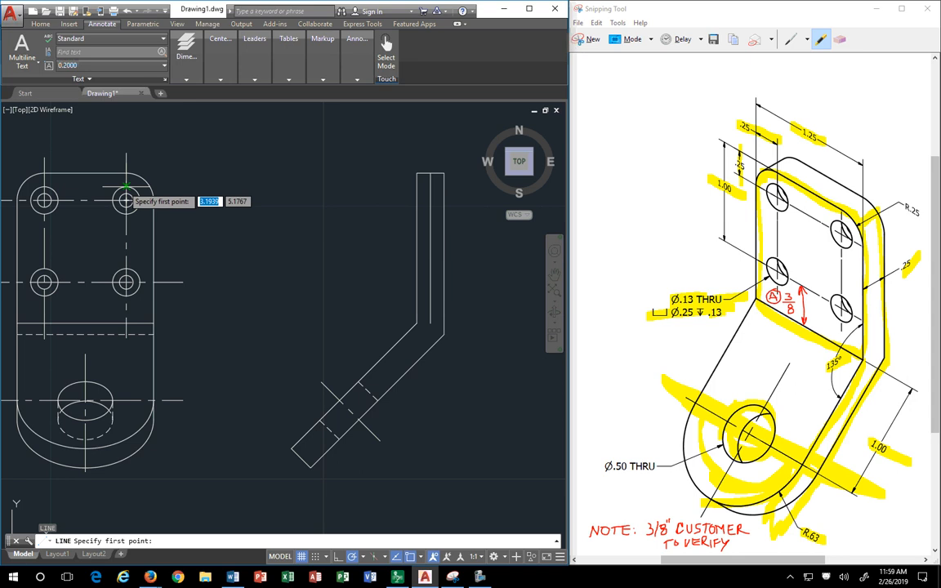
{"action": "left_click", "coordinate": [416, 185]}
{"action": "left_click", "coordinate": [431, 186]}
{"action": "key", "text": "Return"}
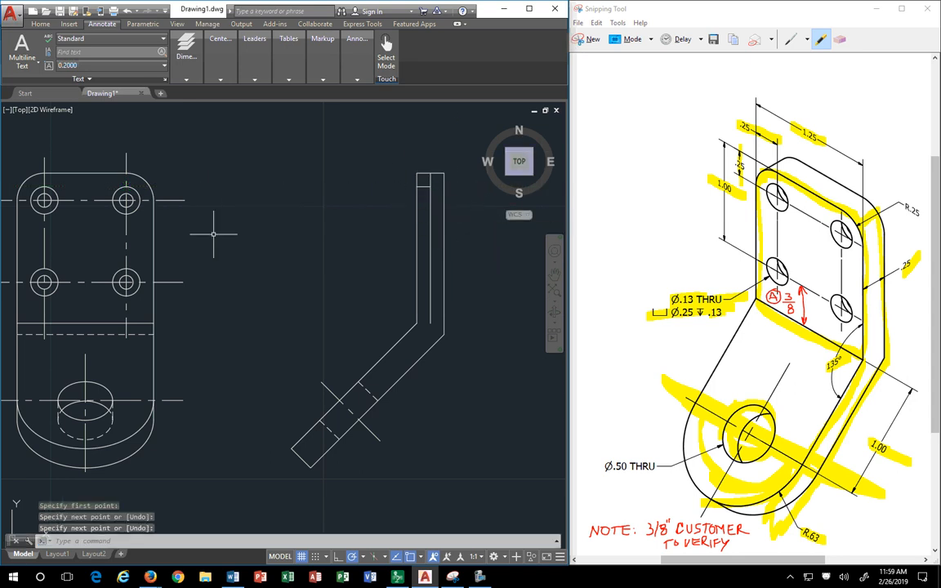
{"action": "key", "text": "Return"}
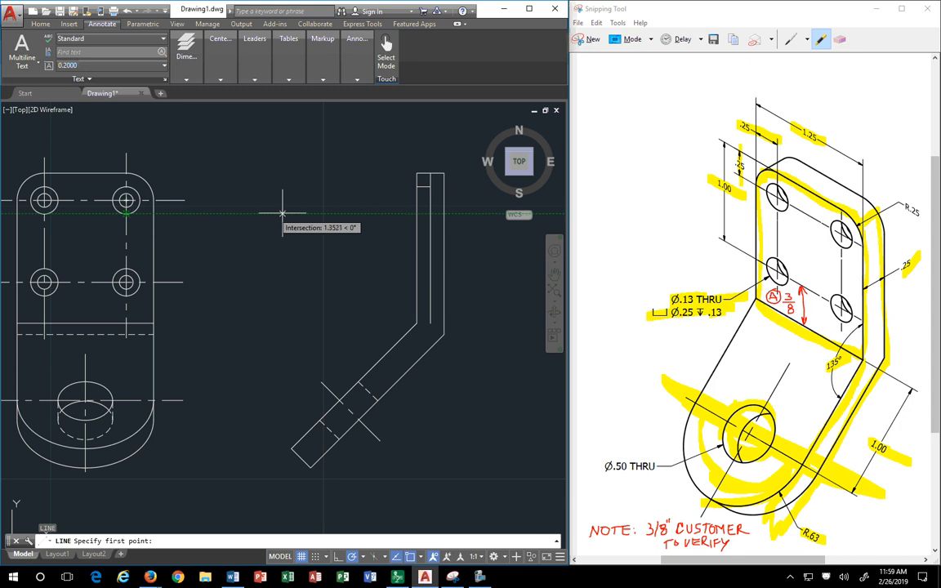
{"action": "left_click", "coordinate": [429, 214]}
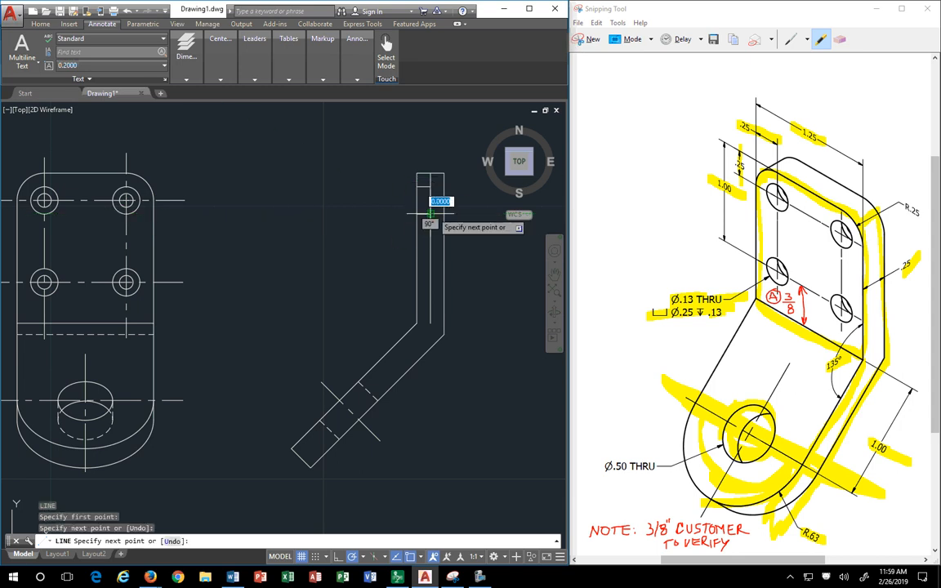
{"action": "key", "text": "Return"}
- Draw the upper through hole's two horizontal edges from the depth line to the right edge, aligned with the upper holes' inner circle
{"action": "key", "text": "Return"}
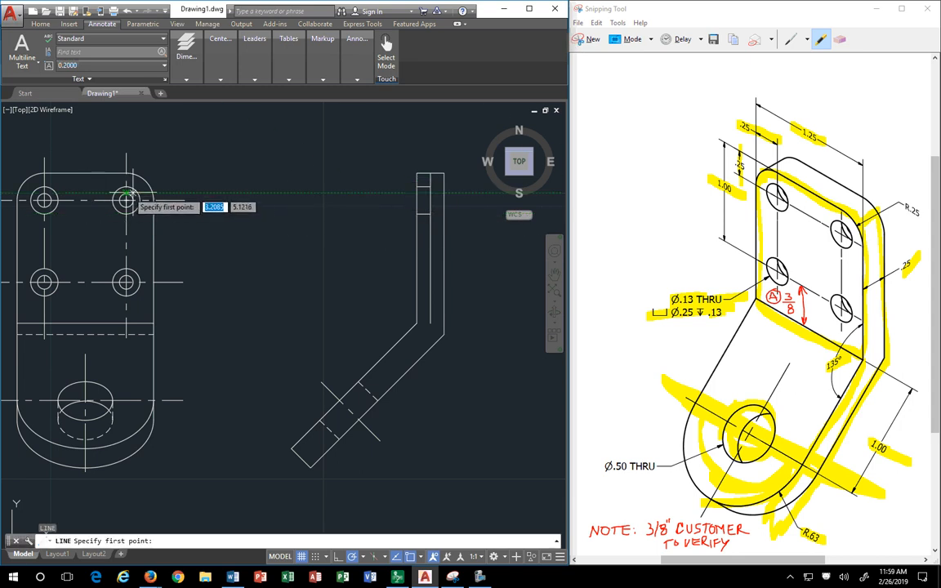
{"action": "left_click", "coordinate": [431, 193]}
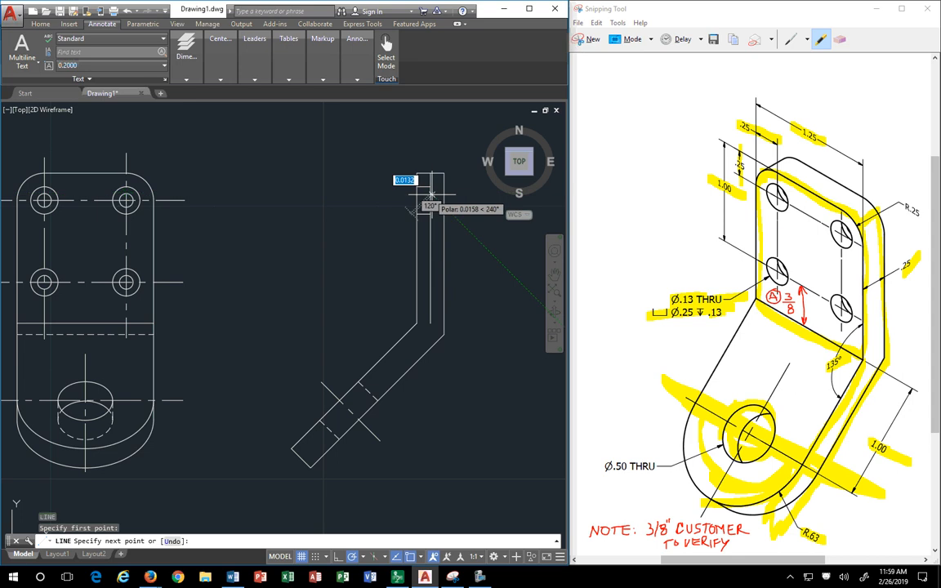
{"action": "left_click", "coordinate": [444, 194]}
{"action": "key", "text": "Return"}
{"action": "key", "text": "Return"}
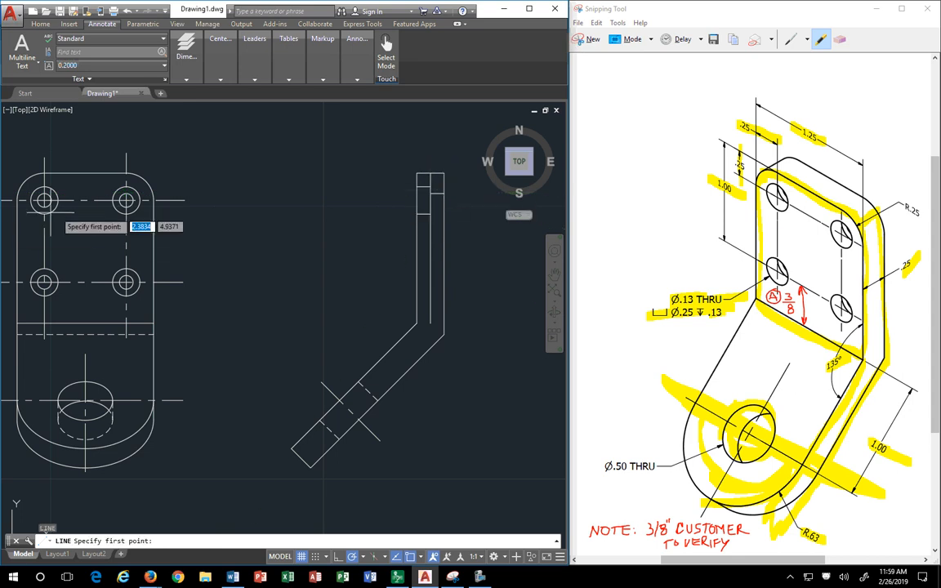
{"action": "left_click", "coordinate": [428, 205]}
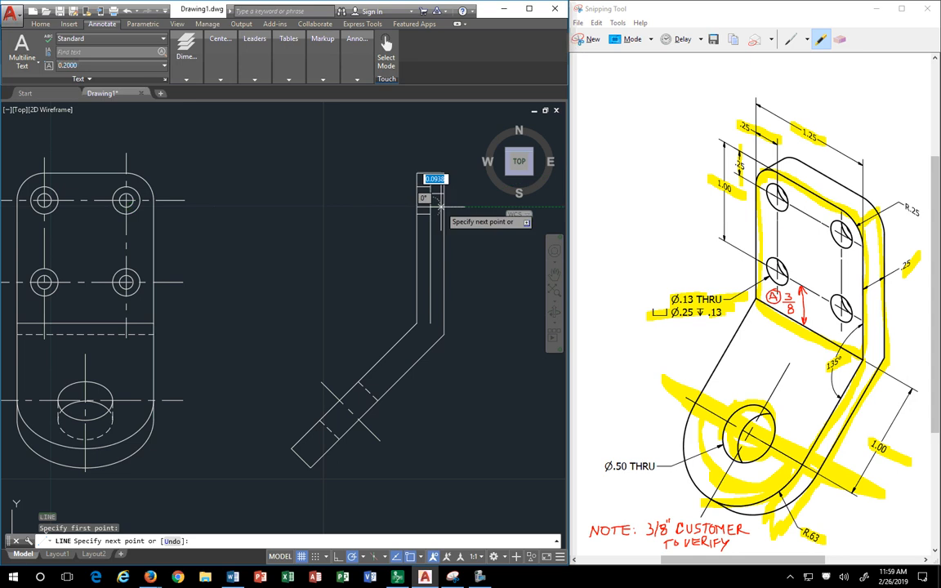
{"action": "left_click", "coordinate": [442, 206]}
{"action": "key", "text": "Return"}
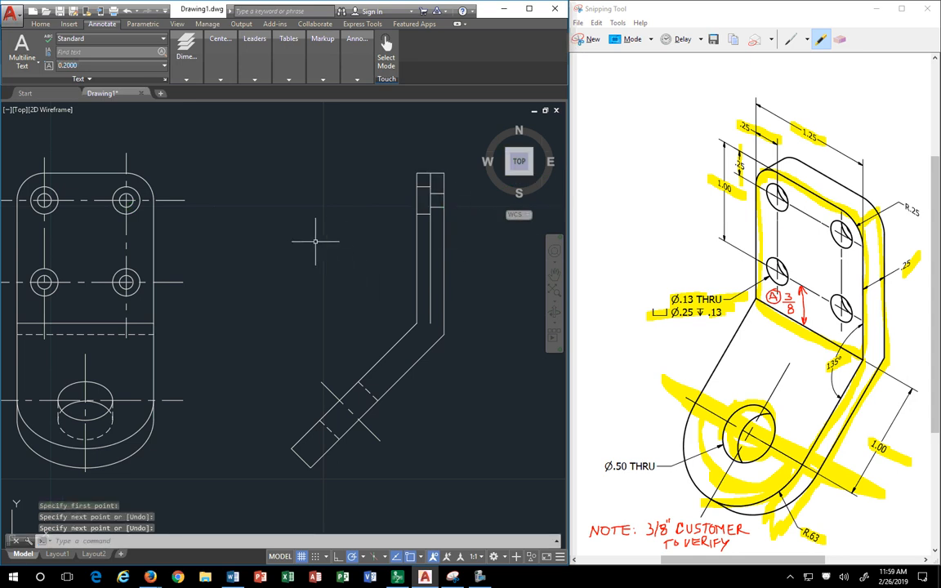
- Copy the four horizontal hole edges 0.75 straight down in the side view, aligned with the lower holes
{"action": "type", "text": "copy"}
{"action": "key", "text": "Return"}
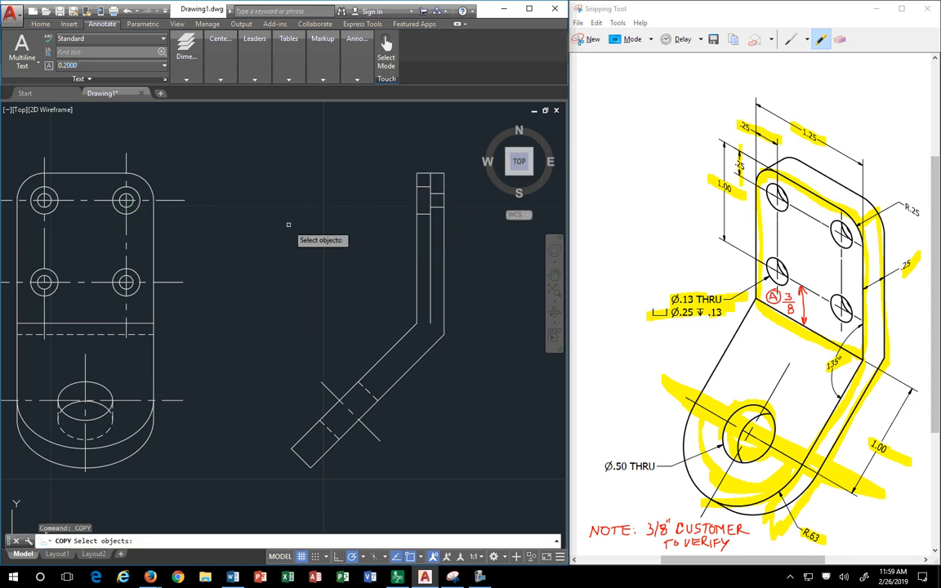
{"action": "left_click", "coordinate": [359, 165]}
{"action": "left_click", "coordinate": [453, 224]}
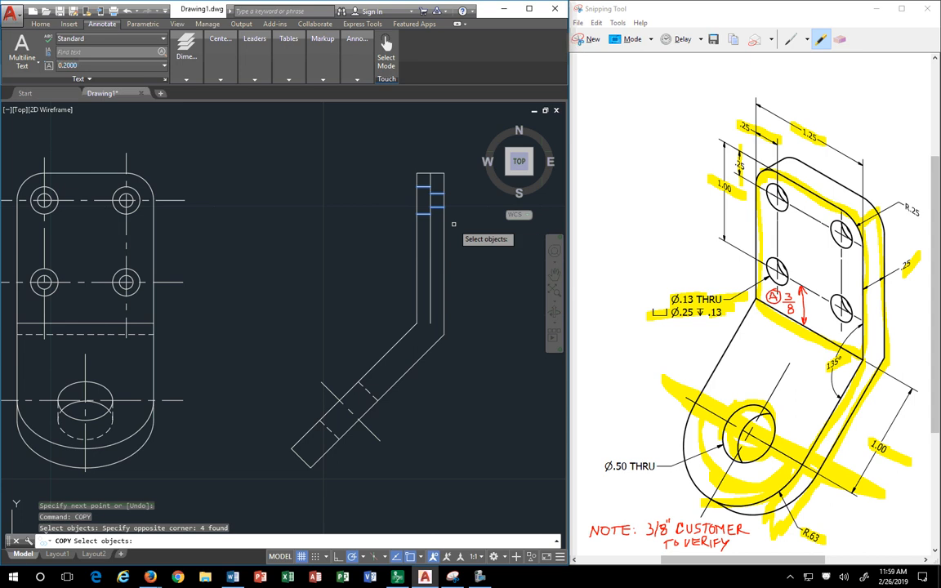
{"action": "key", "text": "Return"}
{"action": "left_click", "coordinate": [418, 183]}
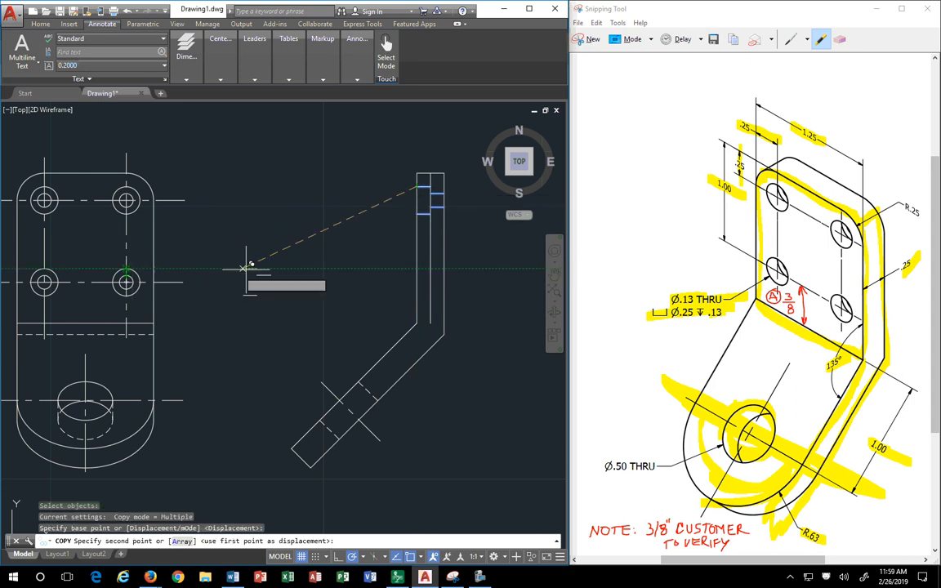
{"action": "left_click", "coordinate": [421, 271]}
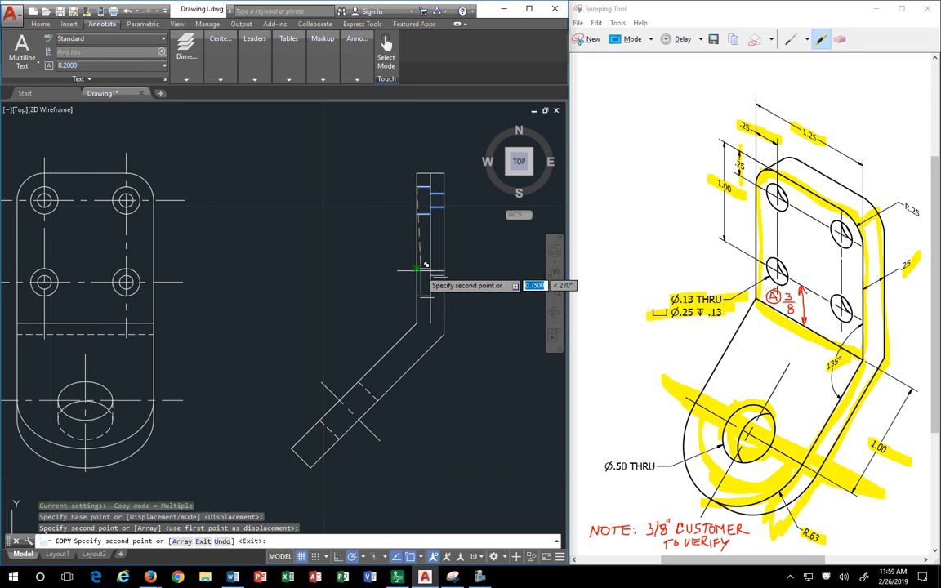
{"action": "key", "text": "Escape"}
{"action": "key", "text": "Escape"}
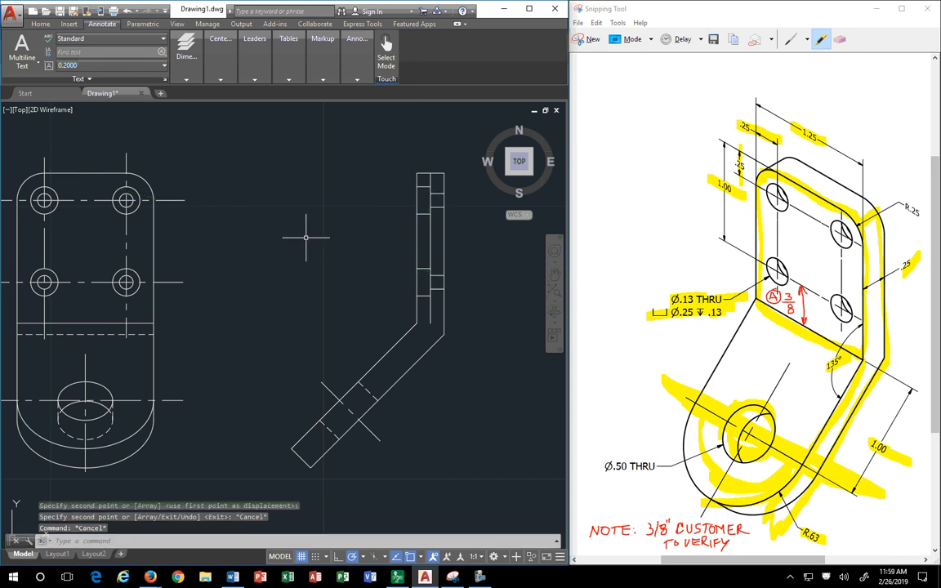
- Trim the counterbore depth line in the side view so that it remains only within the two counterbores
{"action": "type", "text": "trim"}
{"action": "key", "text": "Return"}
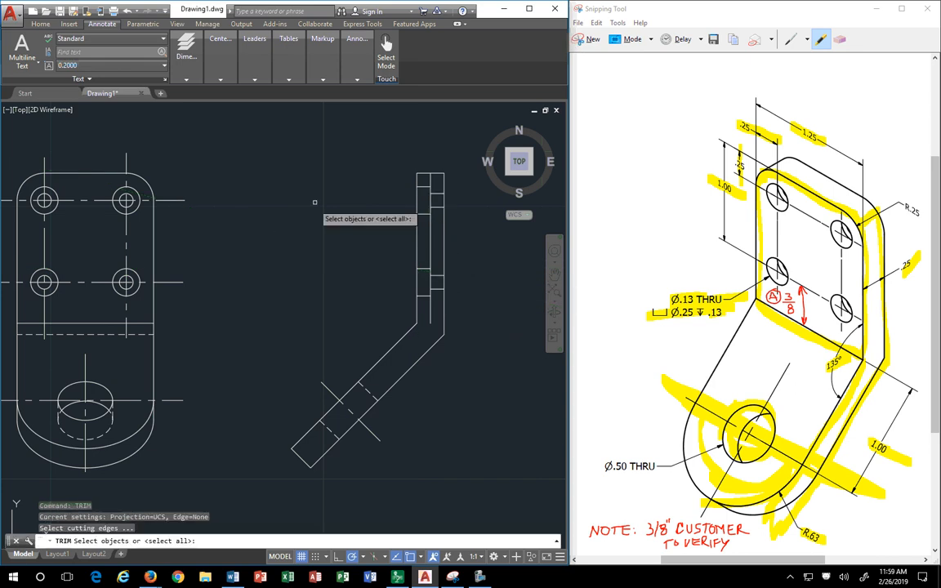
{"action": "left_click", "coordinate": [384, 161]}
{"action": "left_click", "coordinate": [478, 328]}
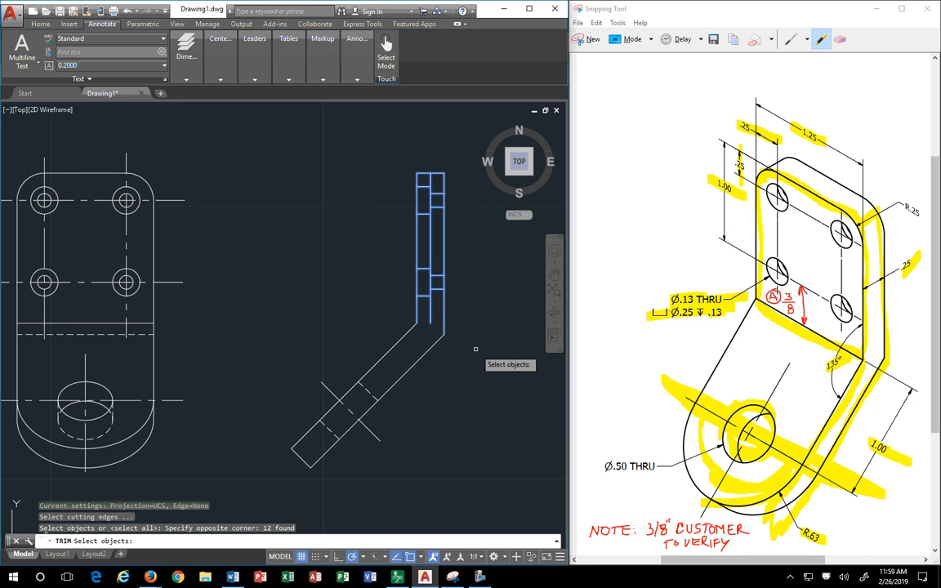
{"action": "key", "text": "Return"}
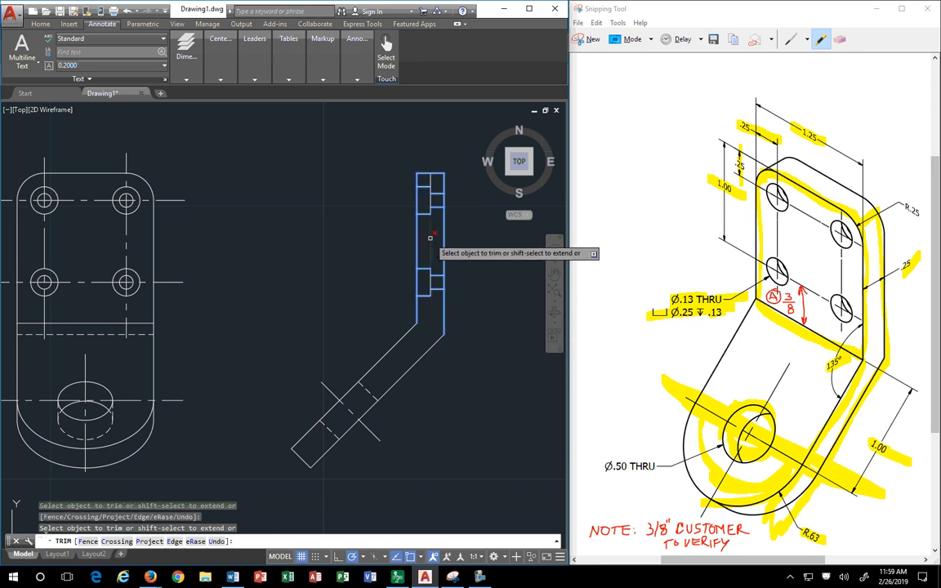
{"action": "left_click", "coordinate": [432, 238]}
{"action": "left_click", "coordinate": [431, 180]}
{"action": "key", "text": "Return"}
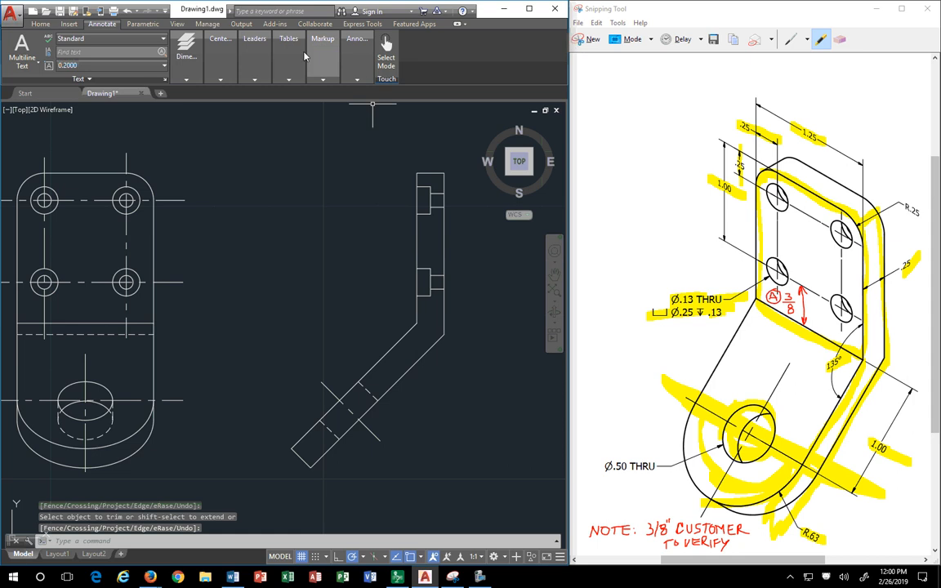
- Maximize the drawing window and match the inclined leg's dashed hole edge onto all edges of both counterbored holes in the side view
{"action": "left_click", "coordinate": [181, 67]}
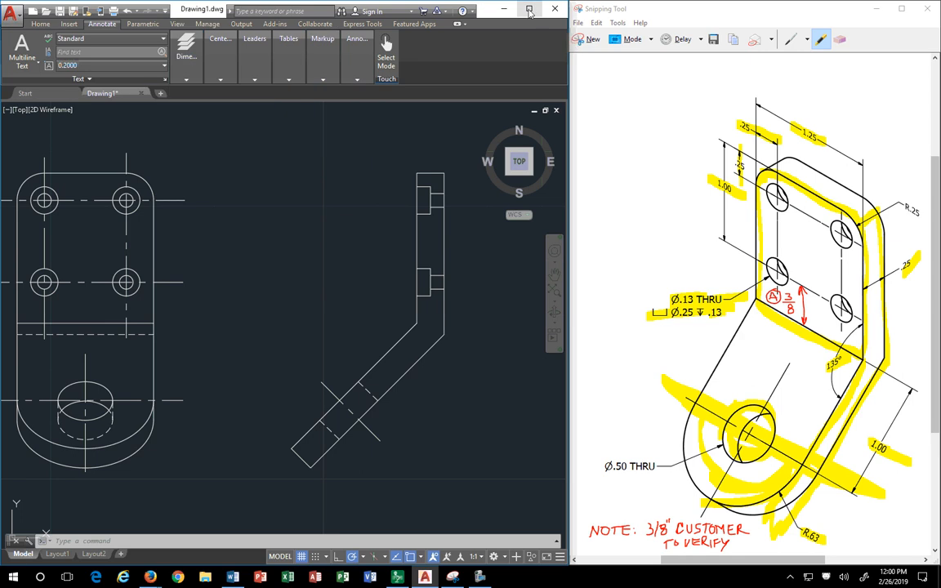
{"action": "double_click", "coordinate": [491, 9]}
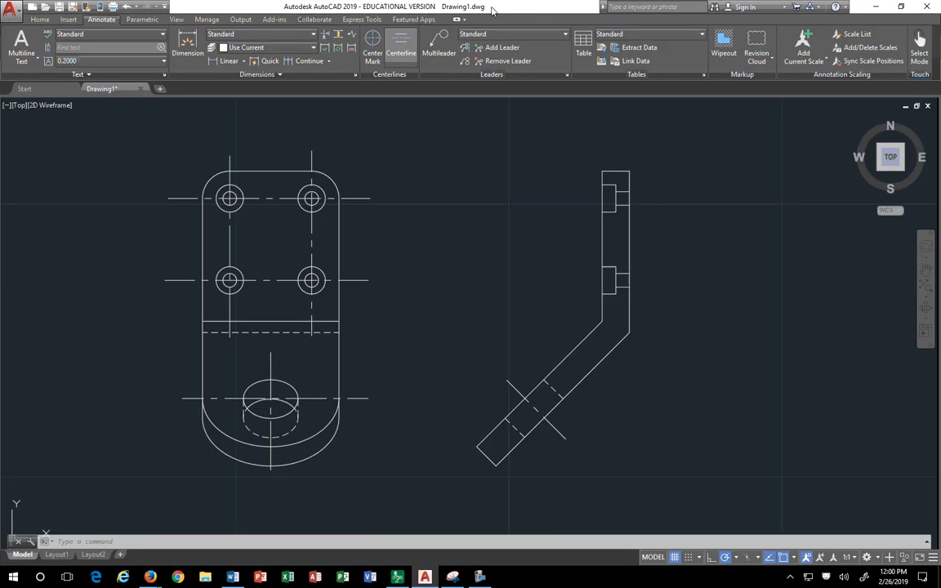
{"action": "left_click", "coordinate": [41, 20]}
{"action": "left_click", "coordinate": [633, 51]}
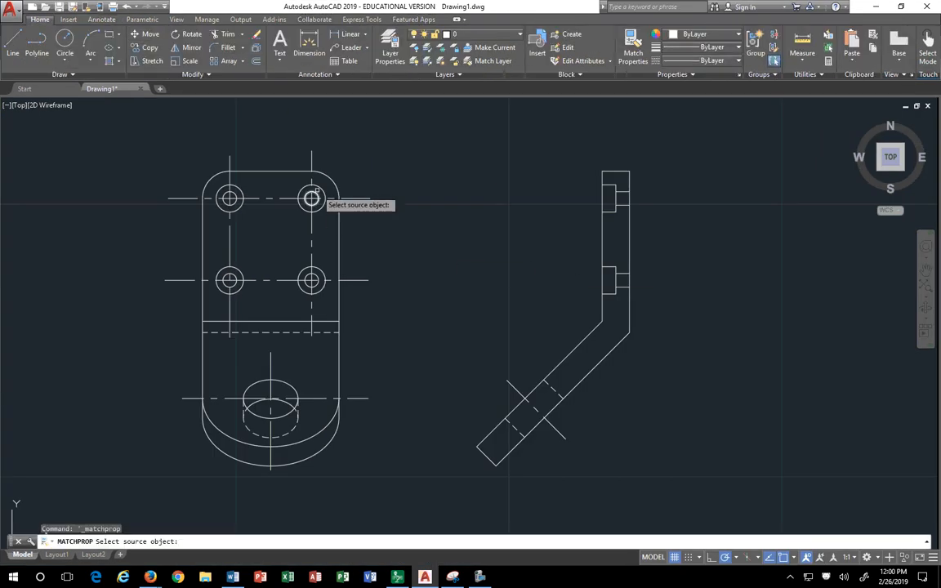
{"action": "left_click", "coordinate": [553, 391]}
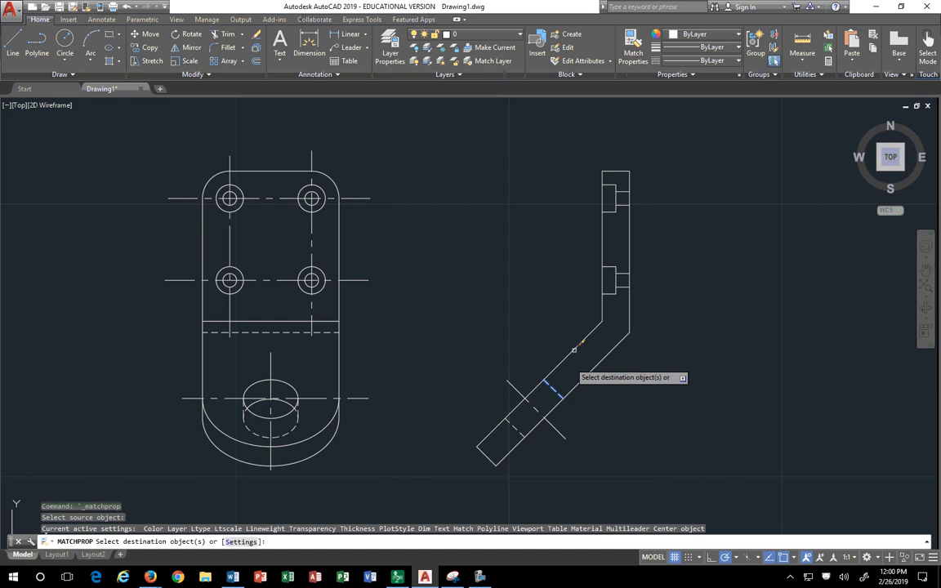
{"action": "left_click", "coordinate": [582, 268]}
{"action": "left_click", "coordinate": [684, 288]}
{"action": "left_click", "coordinate": [575, 255]}
{"action": "left_click", "coordinate": [709, 302]}
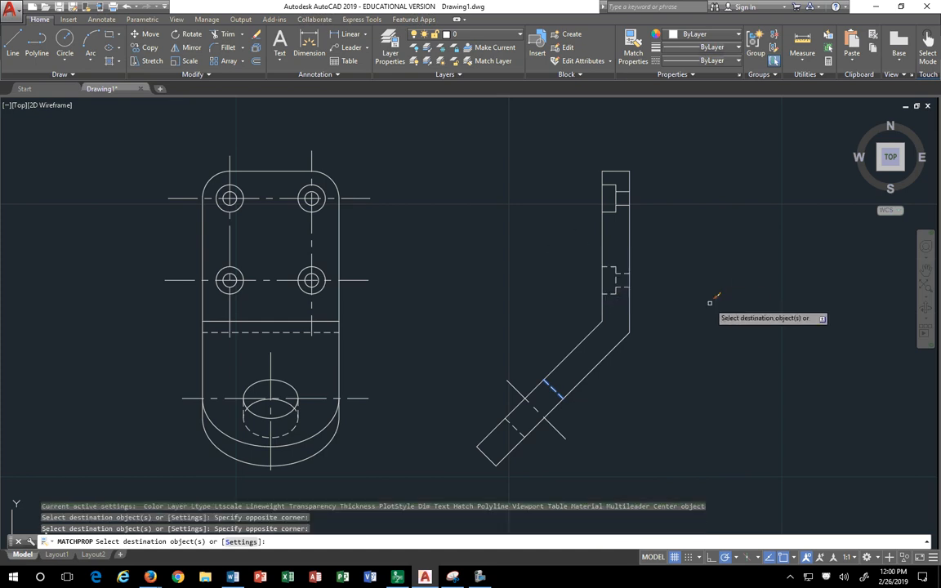
{"action": "left_click", "coordinate": [587, 168]}
{"action": "left_click", "coordinate": [686, 217]}
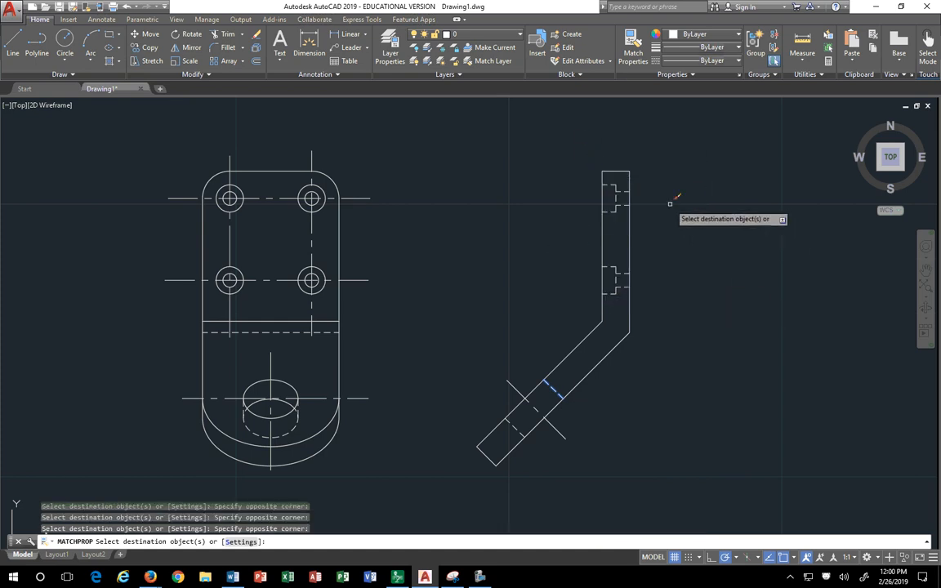
{"action": "key", "text": "Escape"}
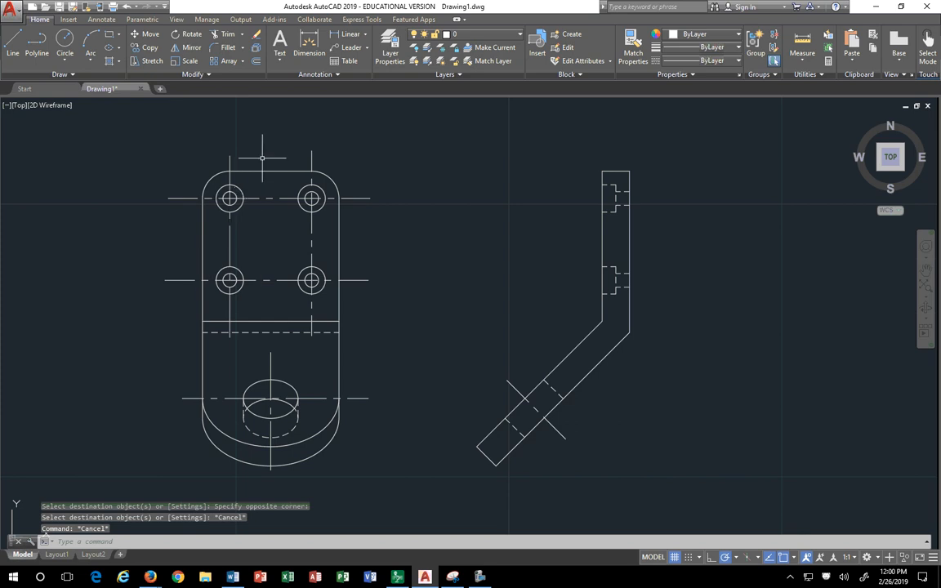
- Try adding a center line between the upper counterbore's two horizontal edges in the side view
{"action": "left_click", "coordinate": [70, 20]}
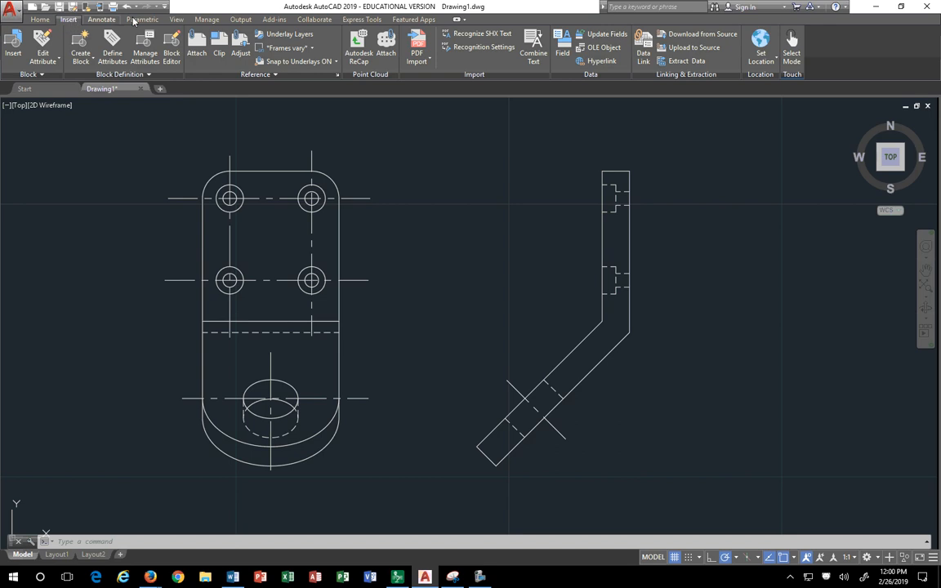
{"action": "left_click", "coordinate": [111, 20]}
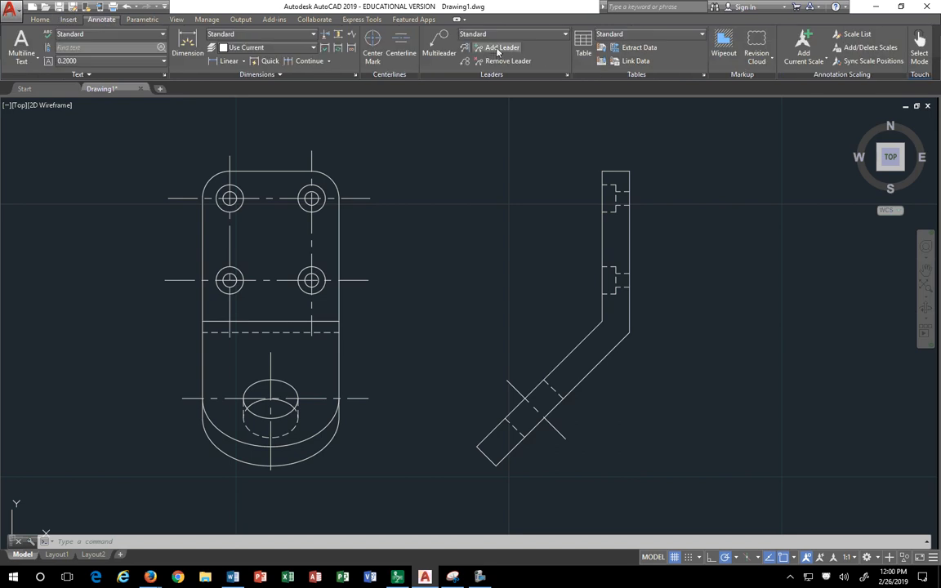
{"action": "left_click", "coordinate": [400, 41]}
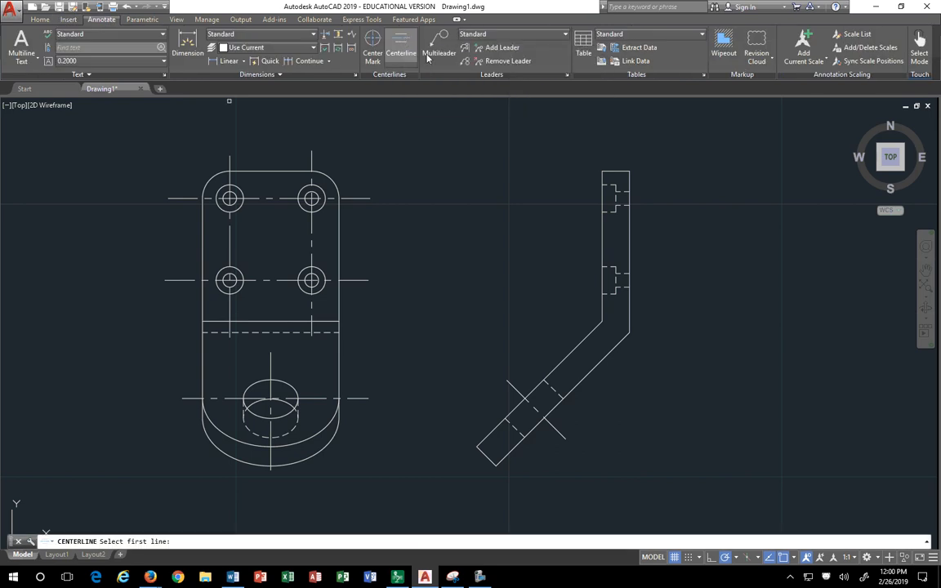
{"action": "left_click", "coordinate": [608, 187]}
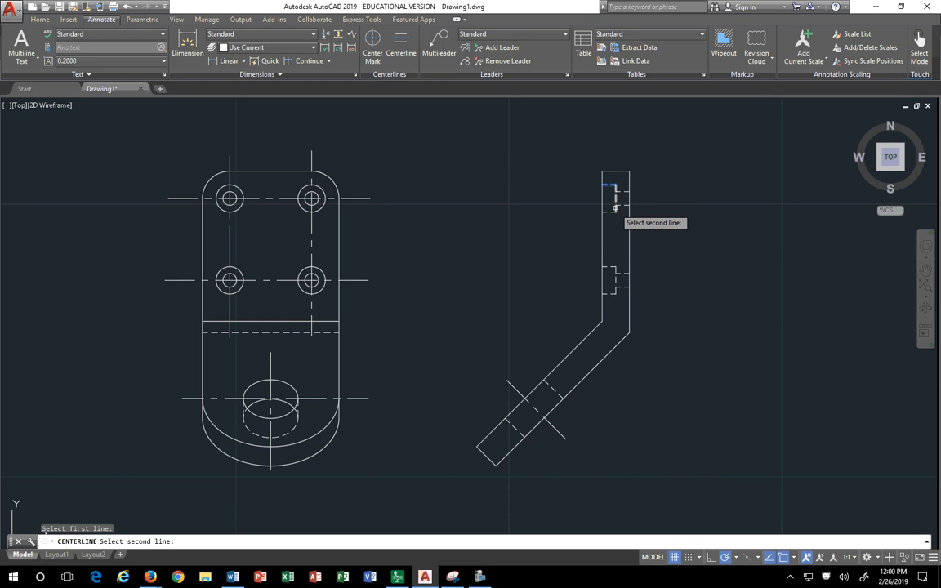
{"action": "left_click", "coordinate": [611, 210]}
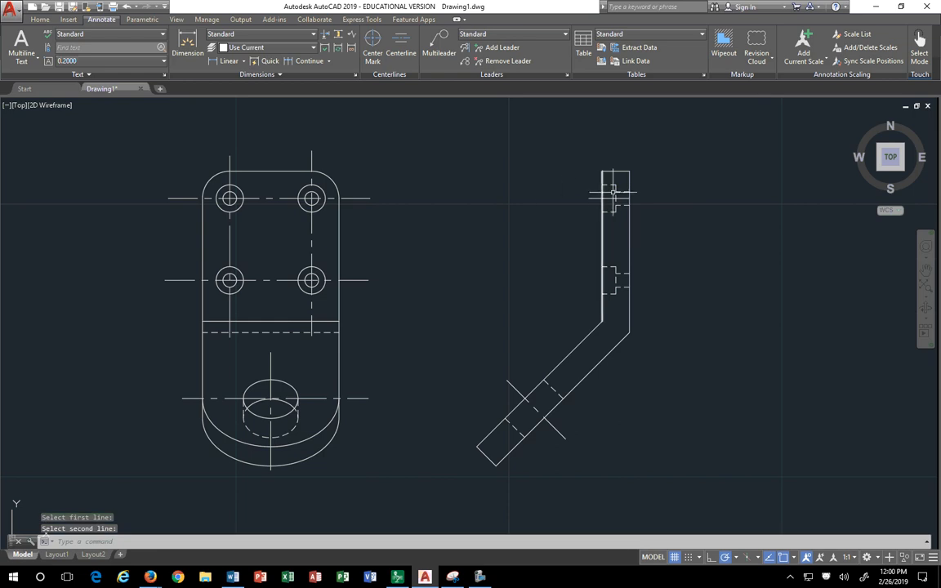
{"action": "key", "text": "Escape"}
{"action": "key", "text": "Escape"}
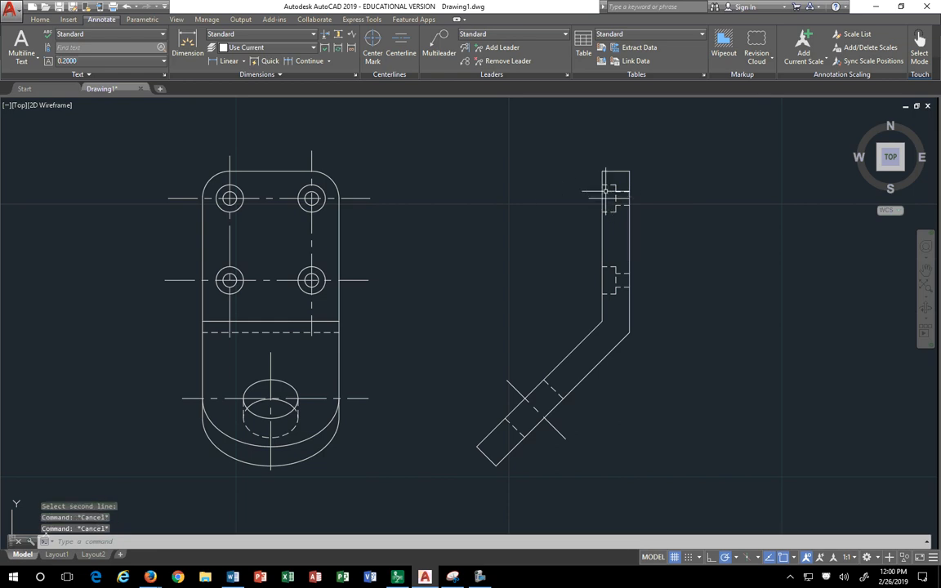
- Stretch the right end of the upper hole's center line farther past the upright leg's right edge
{"action": "left_click", "coordinate": [608, 198]}
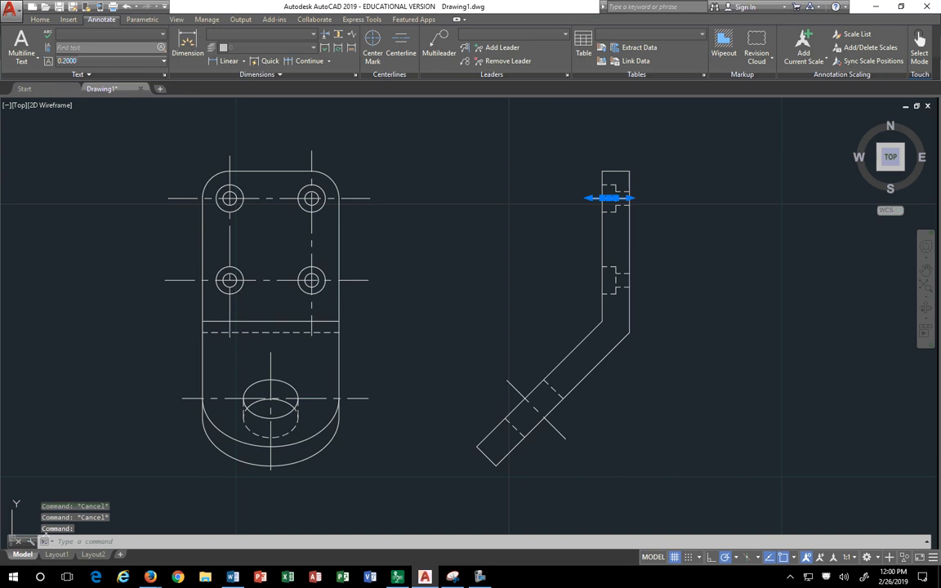
{"action": "left_click", "coordinate": [634, 197]}
{"action": "key", "text": "Escape"}
{"action": "key", "text": "Escape"}
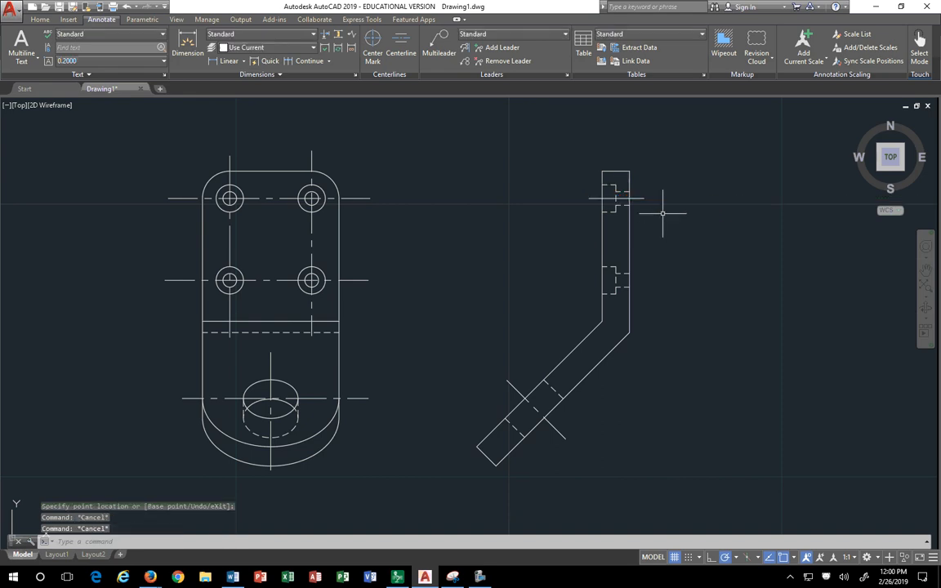
- Delete the center line from the upper counterbored hole in the side view
{"action": "scroll", "coordinate": [665, 211], "scroll_direction": "down", "scroll_amount": 2}
{"action": "scroll", "coordinate": [664, 206], "scroll_direction": "up", "scroll_amount": 4}
{"action": "left_click", "coordinate": [656, 198]}
{"action": "left_click", "coordinate": [638, 182]}
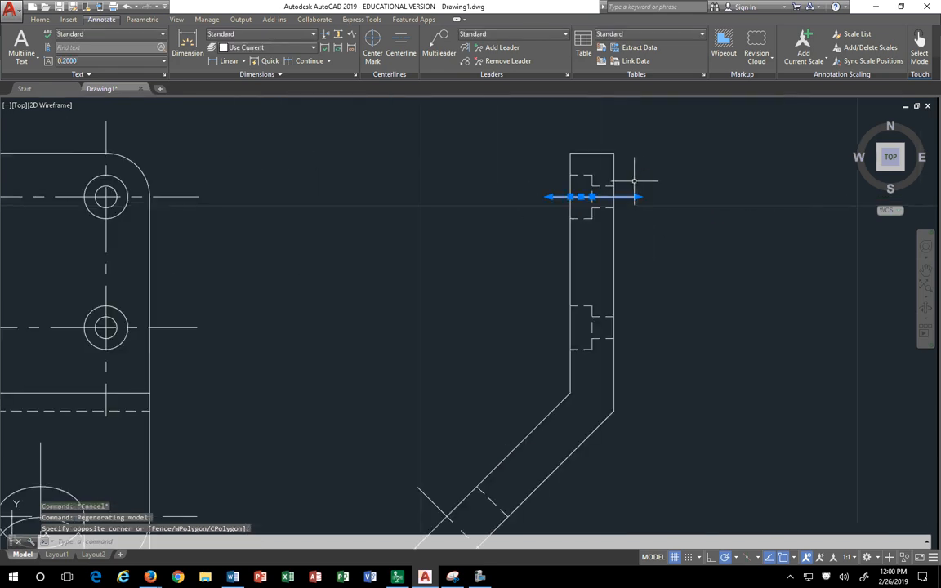
{"action": "key", "text": "Delete"}
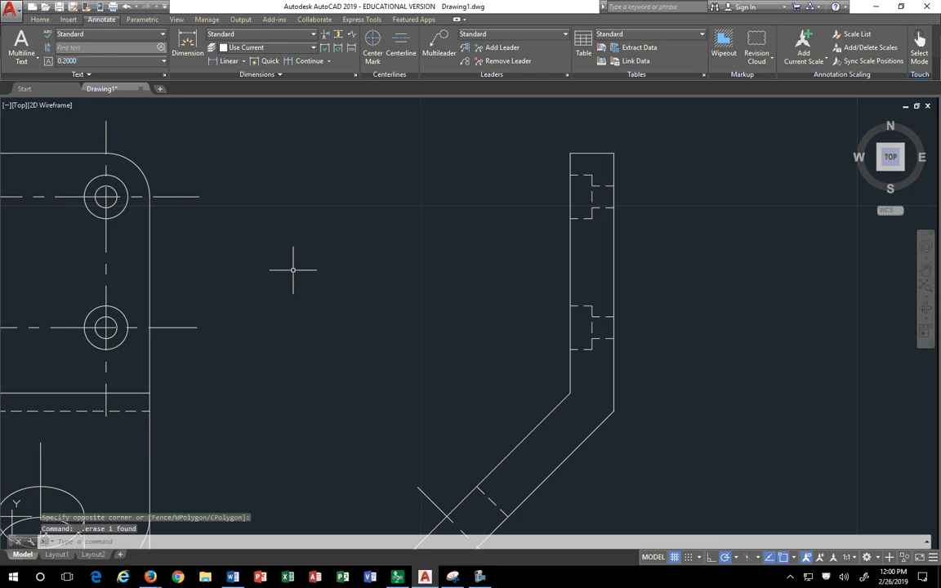
- Draw a horizontal line about 0.44 long through the side view's upper counterbored hole, aligned with the front view's upper center line
{"action": "scroll", "coordinate": [293, 270], "scroll_direction": "down", "scroll_amount": 2}
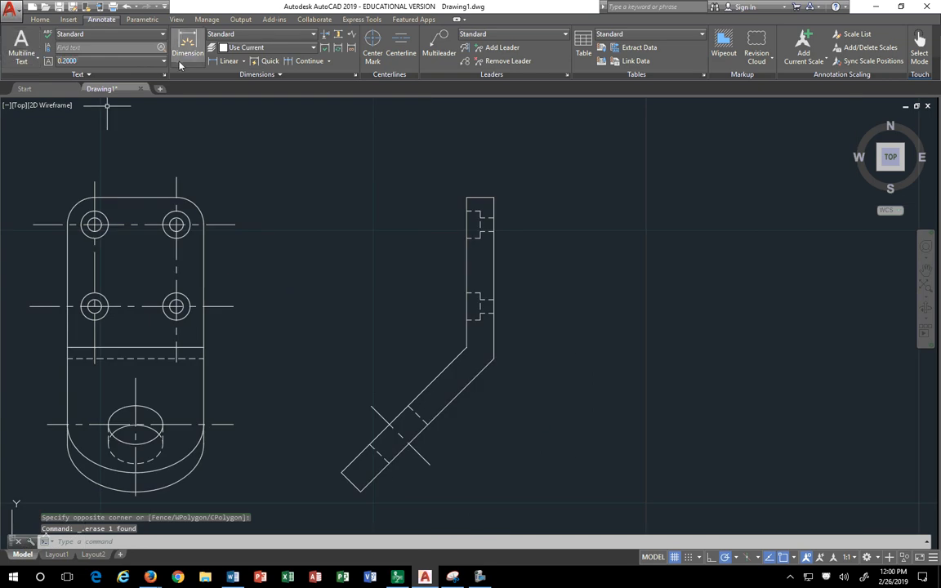
{"action": "type", "text": "l"}
{"action": "key", "text": "Return"}
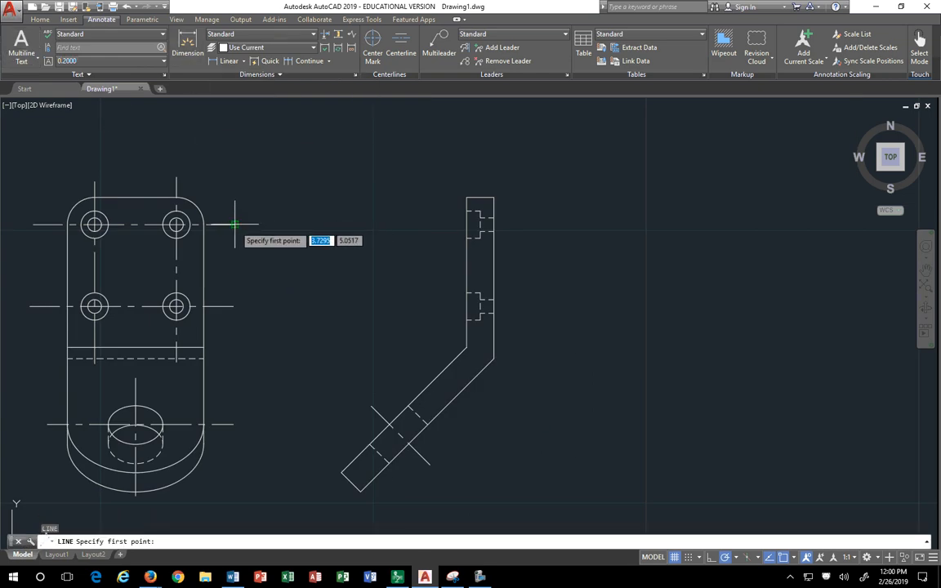
{"action": "left_click", "coordinate": [457, 223]}
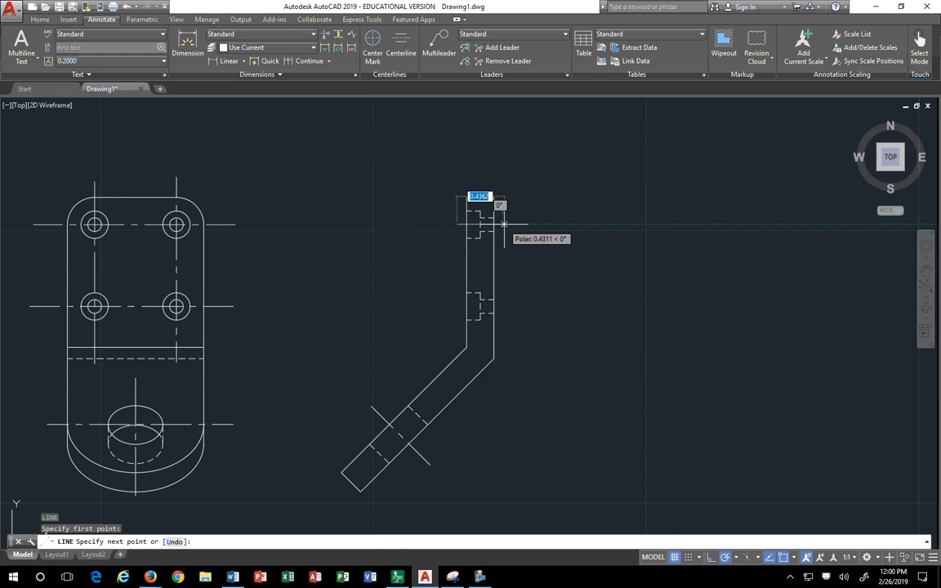
{"action": "key", "text": "Escape"}
- Draw a horizontal line about 0.52 long through the side view's lower counterbored hole, aligned with the front view's lower center line
{"action": "key", "text": "Return"}
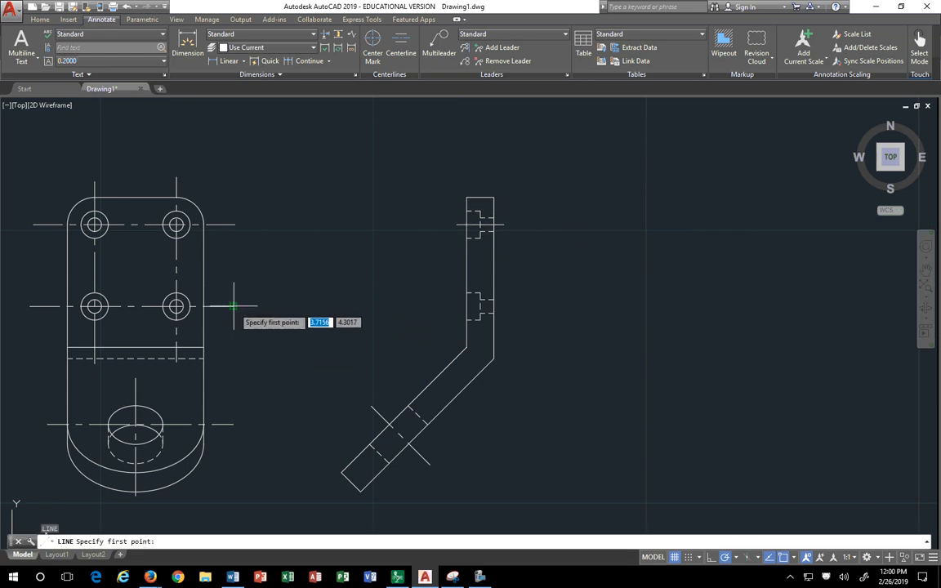
{"action": "left_click", "coordinate": [456, 306]}
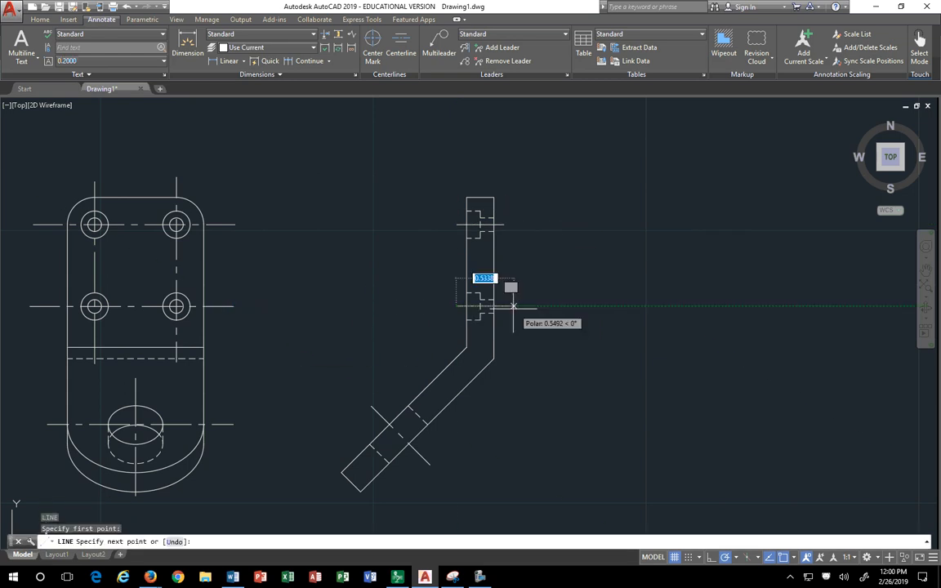
{"action": "left_click", "coordinate": [514, 307]}
{"action": "key", "text": "Return"}
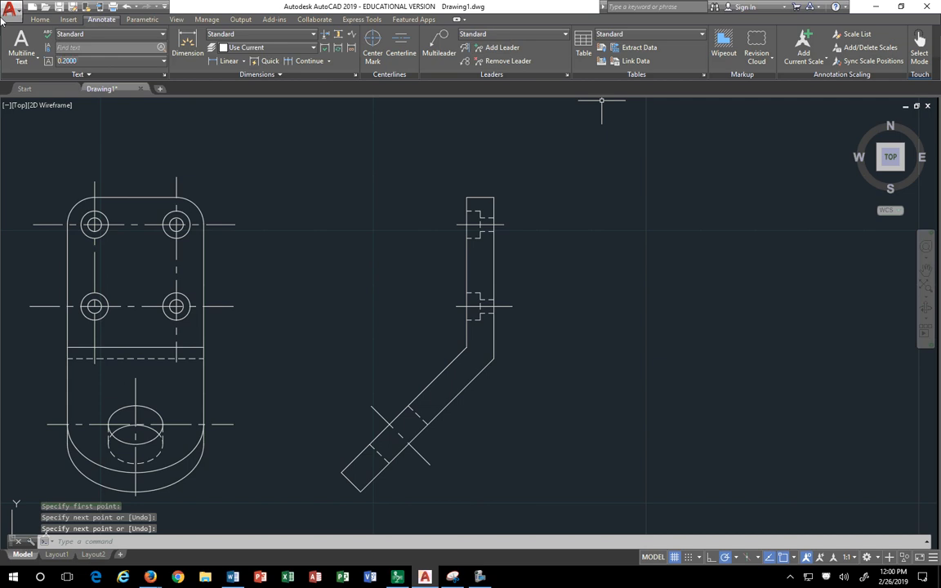
- Match the properties of the front view's upper horizontal center line onto the two horizontal lines through the side view's counterbored holes
{"action": "left_click", "coordinate": [45, 19]}
{"action": "left_click", "coordinate": [634, 52]}
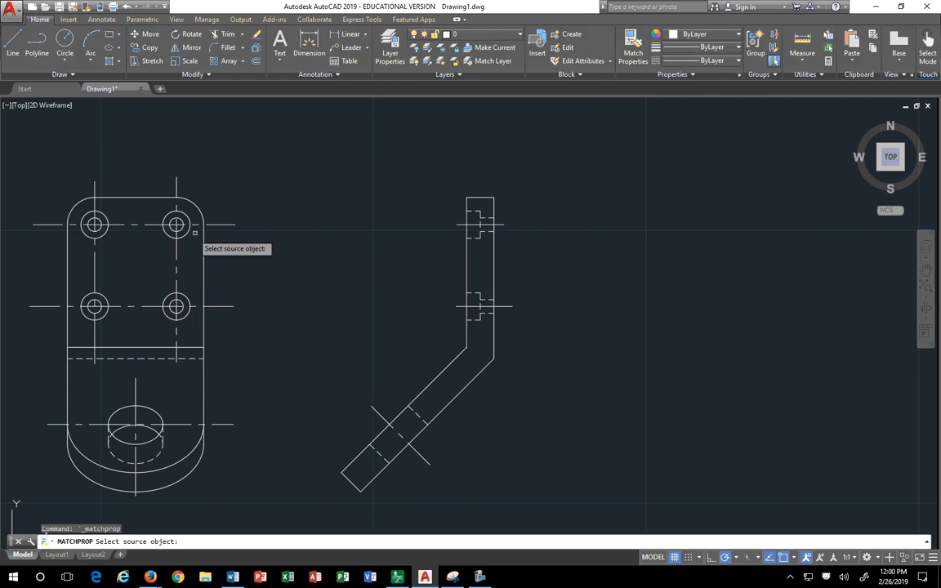
{"action": "left_click", "coordinate": [171, 208]}
{"action": "left_click", "coordinate": [218, 223]}
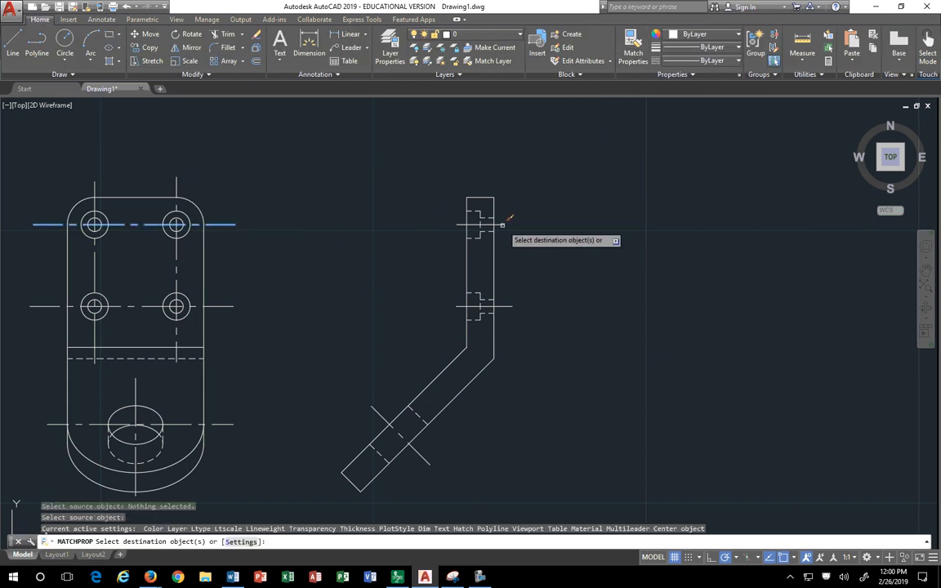
{"action": "left_click", "coordinate": [508, 303]}
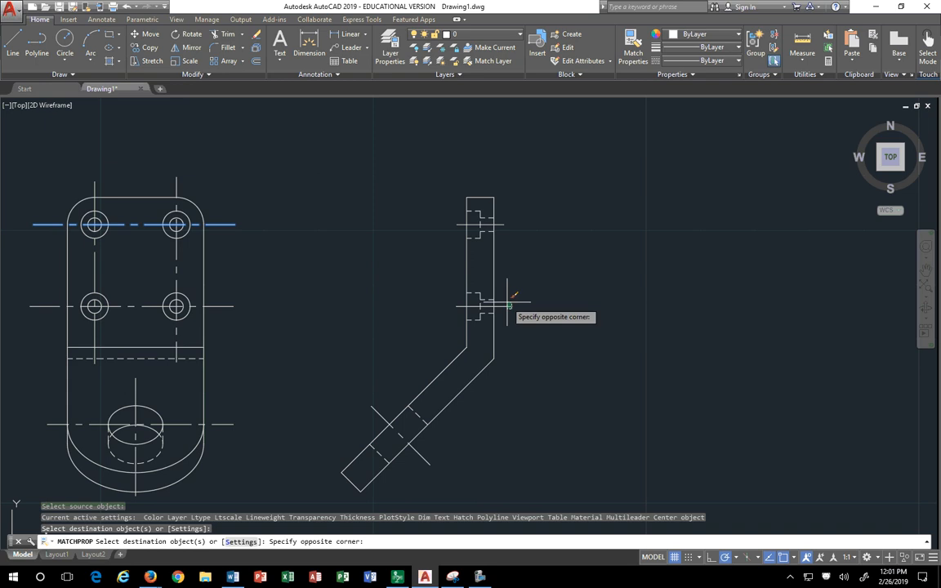
{"action": "left_click", "coordinate": [504, 300]}
{"action": "left_click", "coordinate": [508, 246]}
{"action": "left_click", "coordinate": [499, 205]}
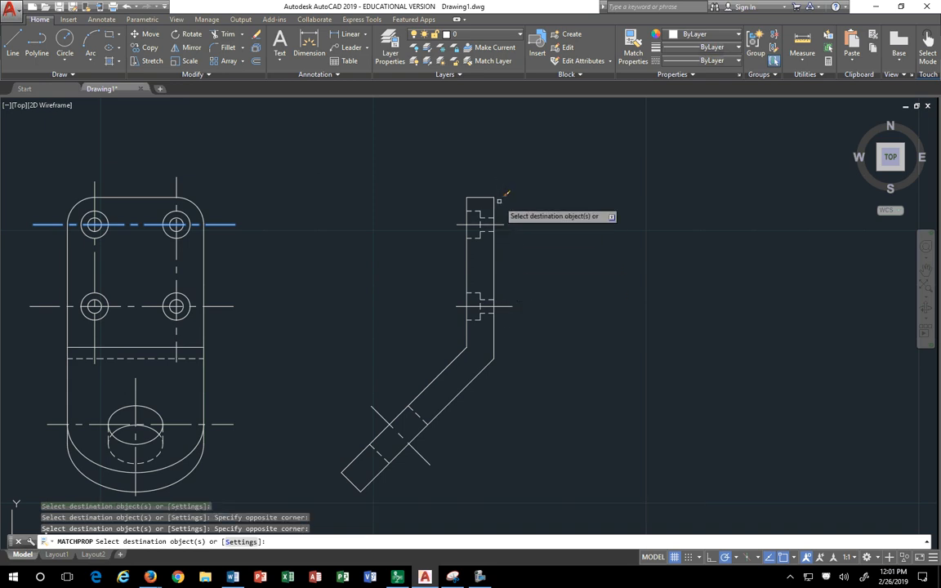
{"action": "key", "text": "Escape"}
- Stretch the right ends of both counterbored holes' center lines slightly farther past the side view's right edge
{"action": "left_click", "coordinate": [502, 224]}
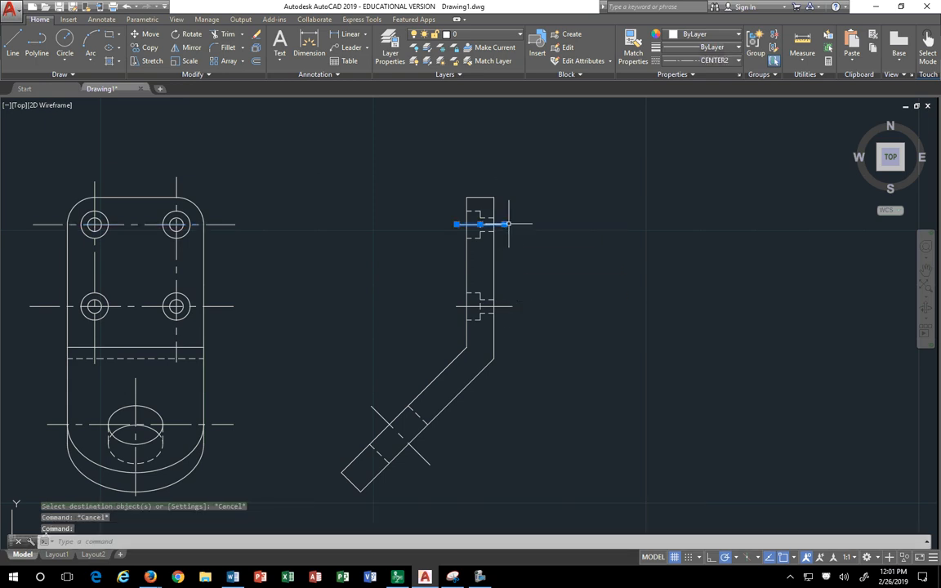
{"action": "left_click", "coordinate": [514, 224]}
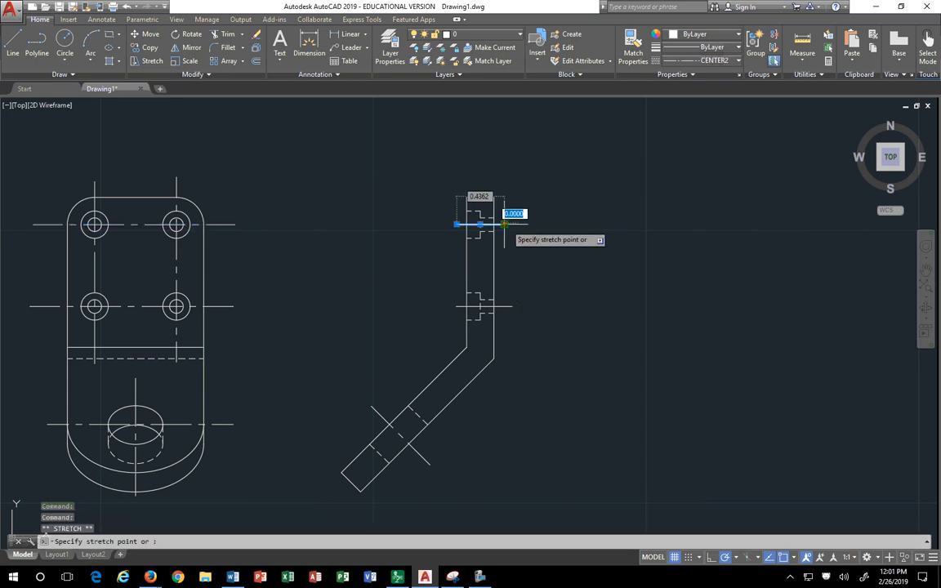
{"action": "key", "text": "Escape"}
{"action": "left_click", "coordinate": [503, 305]}
{"action": "left_click", "coordinate": [512, 306]}
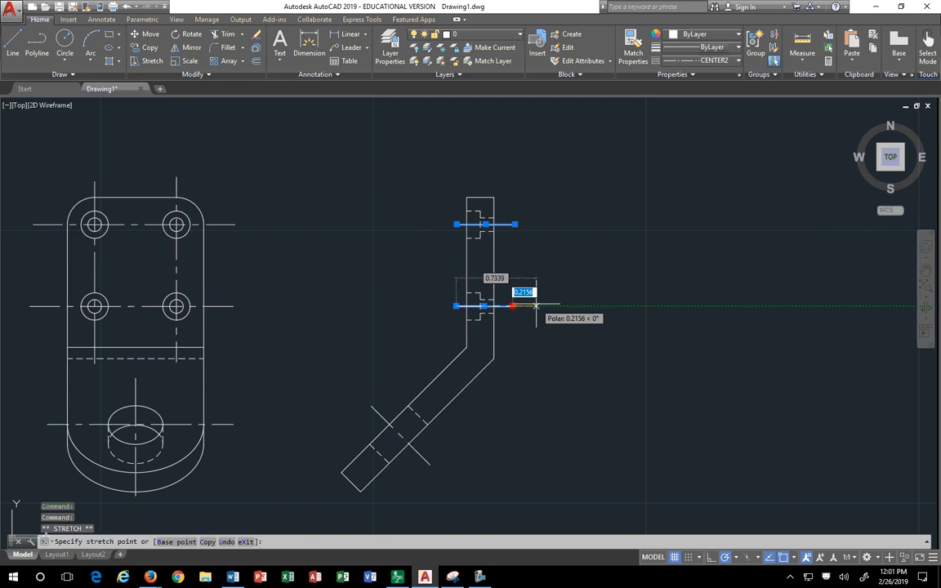
{"action": "left_click", "coordinate": [521, 306]}
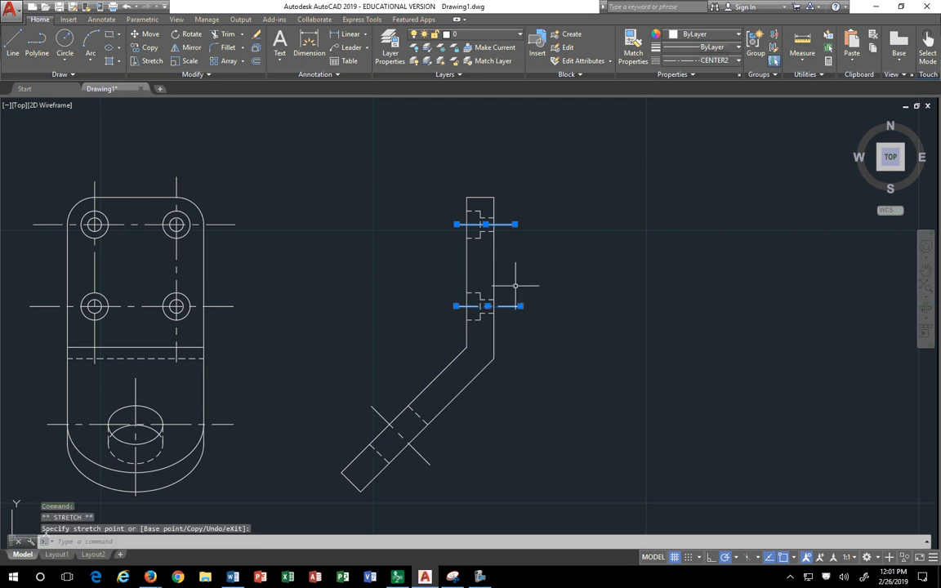
- Shift the center line of the side view's lower counterbored hole slightly left to even out its overhang past both edges
{"action": "key", "text": "Escape"}
{"action": "scroll", "coordinate": [505, 305], "scroll_direction": "up", "scroll_amount": 2}
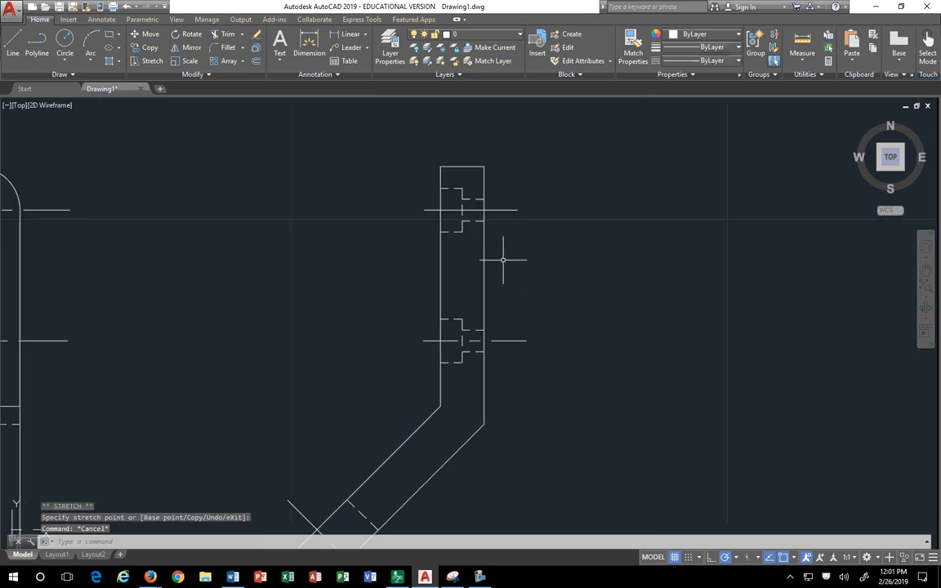
{"action": "left_click", "coordinate": [505, 339]}
{"action": "left_click", "coordinate": [469, 341]}
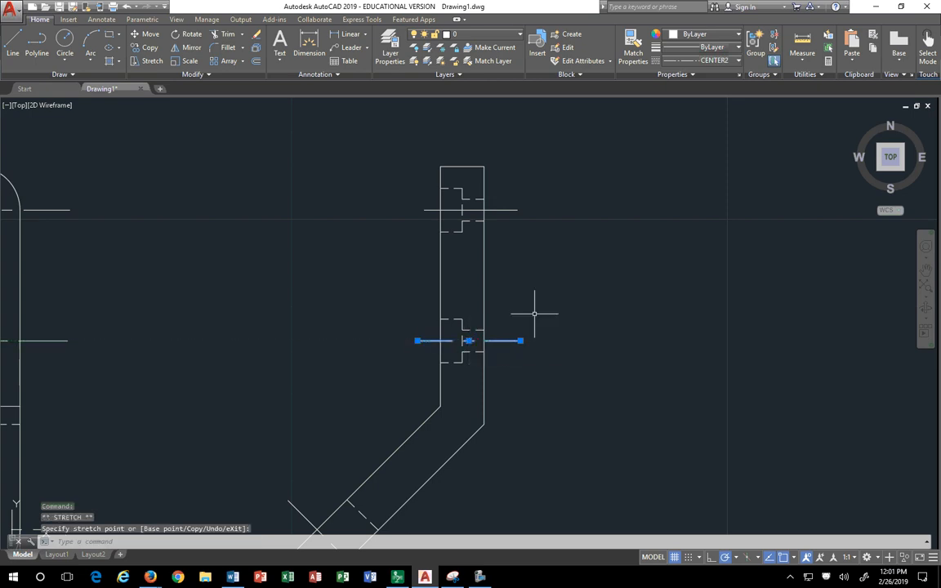
{"action": "key", "text": "Escape"}
{"action": "key", "text": "Escape"}
- Stretch the center line of the side view's upper counterbored hole to about 0.61 long and shift it slightly left to centre it
{"action": "left_click", "coordinate": [509, 210]}
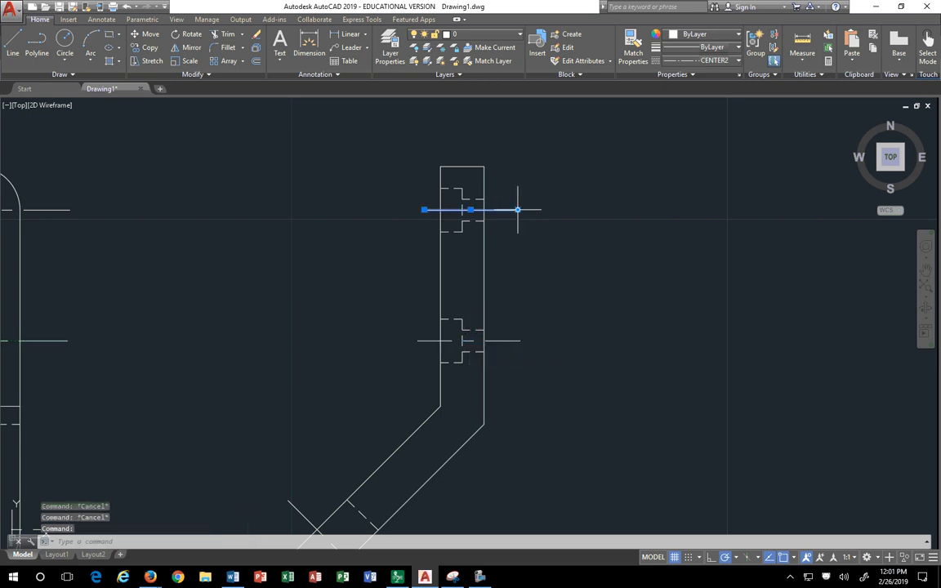
{"action": "left_click", "coordinate": [517, 210]}
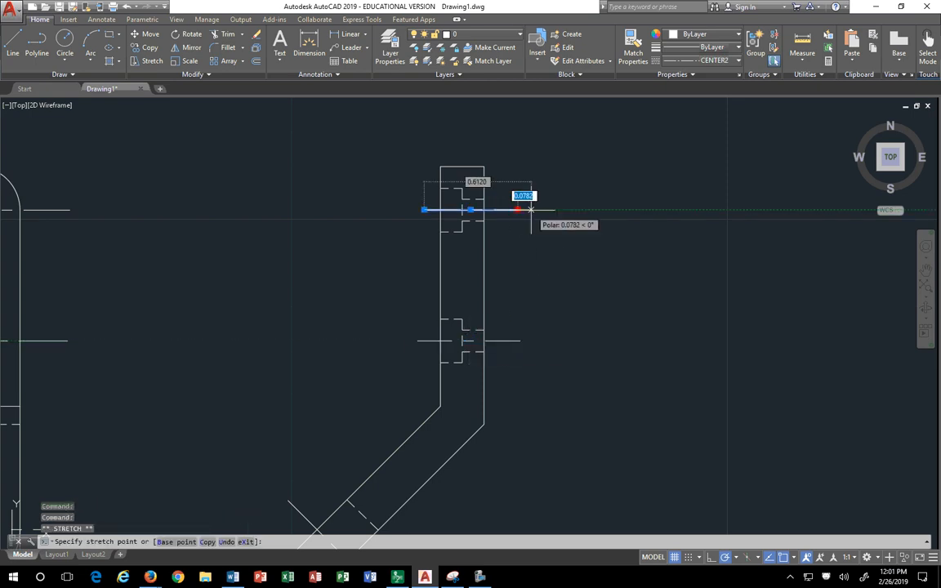
{"action": "left_click", "coordinate": [477, 210]}
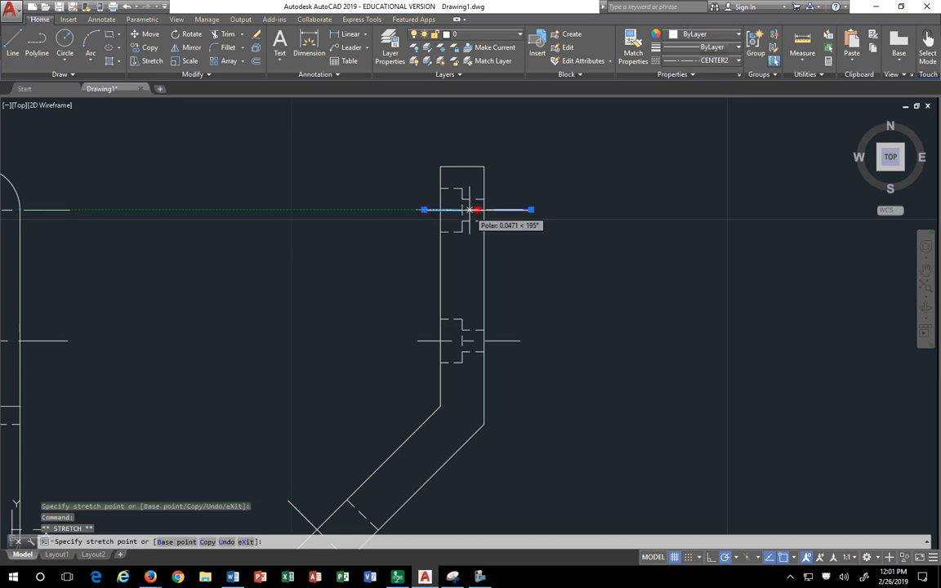
{"action": "left_click", "coordinate": [470, 210]}
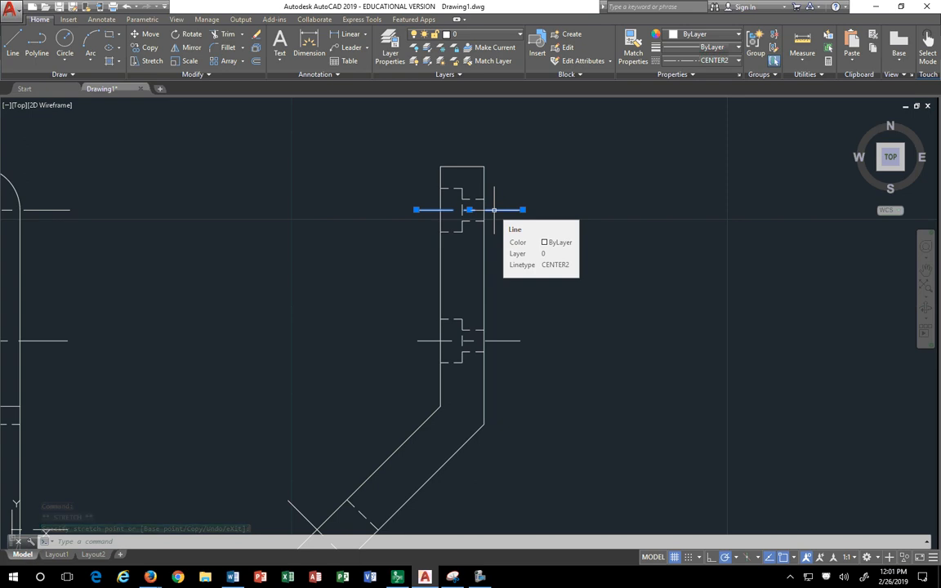
{"action": "key", "text": "Escape"}
{"action": "key", "text": "Escape"}
- Check the linetype scale settings and the linetype of the side view's upper center line
{"action": "left_click", "coordinate": [738, 60]}
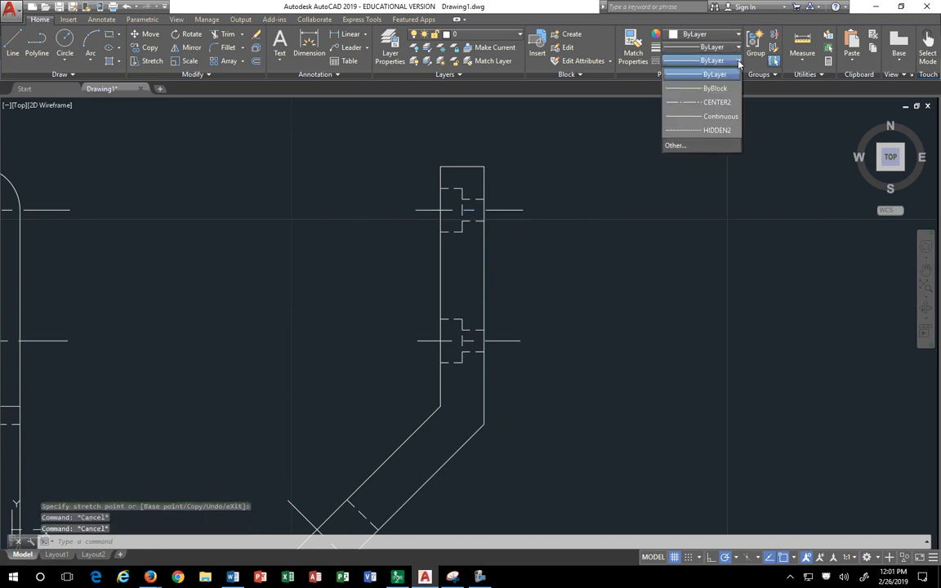
{"action": "left_click", "coordinate": [700, 144]}
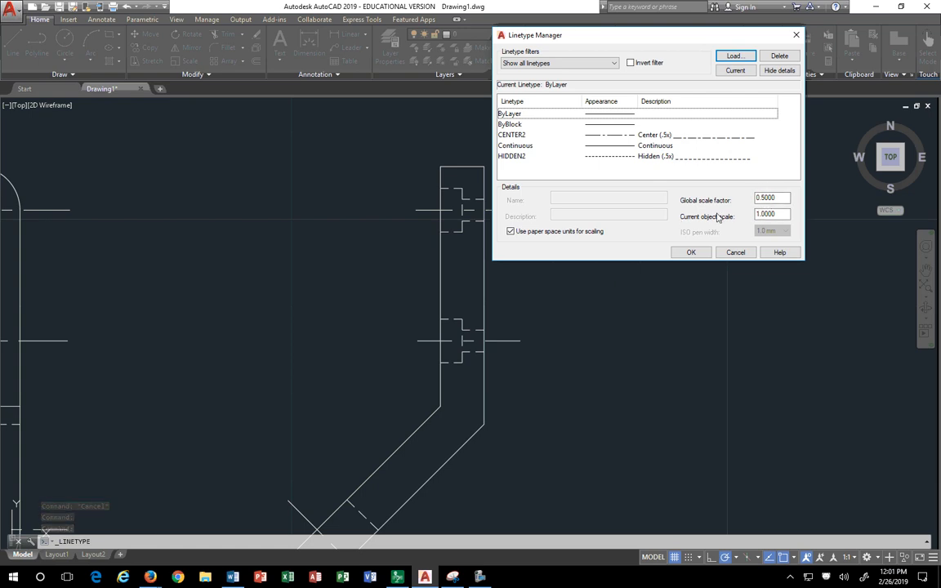
{"action": "left_click", "coordinate": [732, 254]}
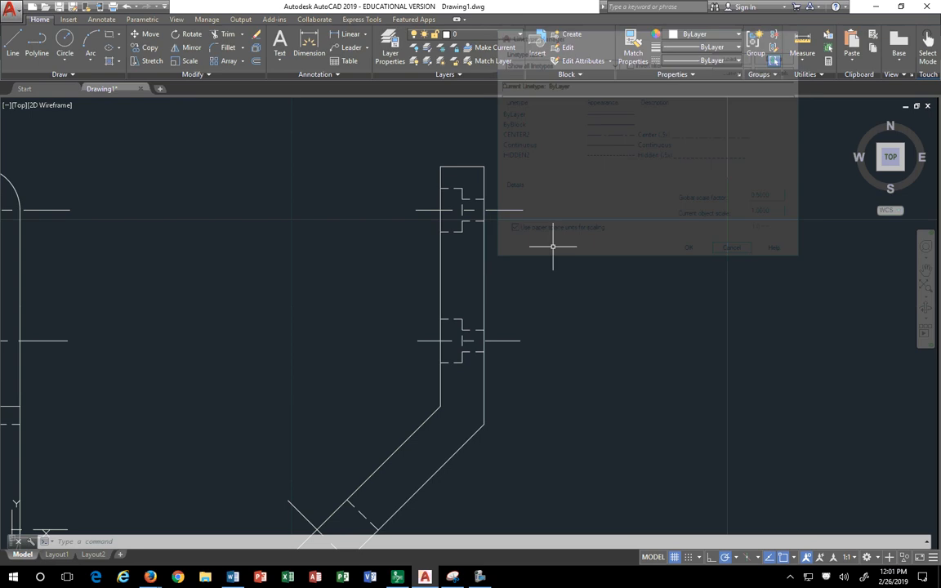
{"action": "left_click", "coordinate": [504, 210]}
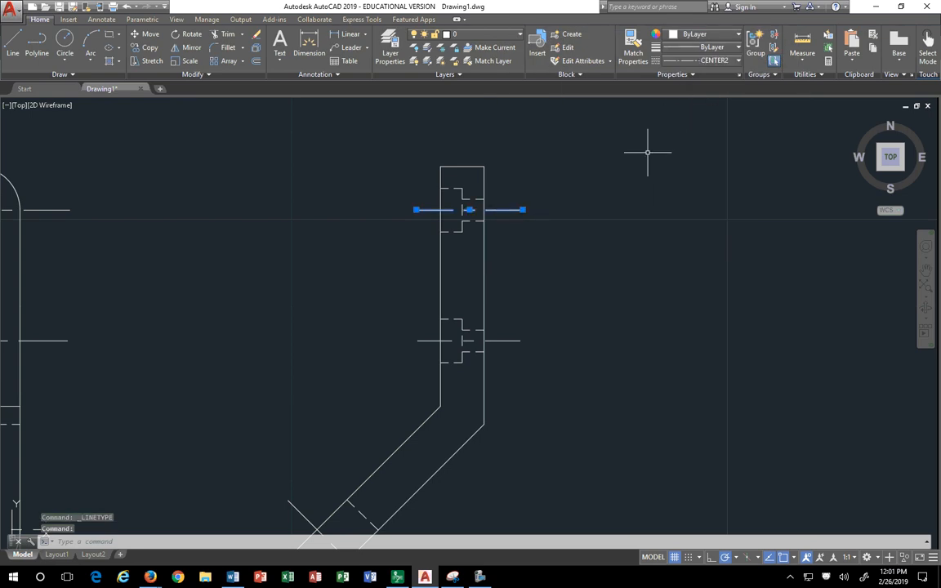
{"action": "key", "text": "Escape"}
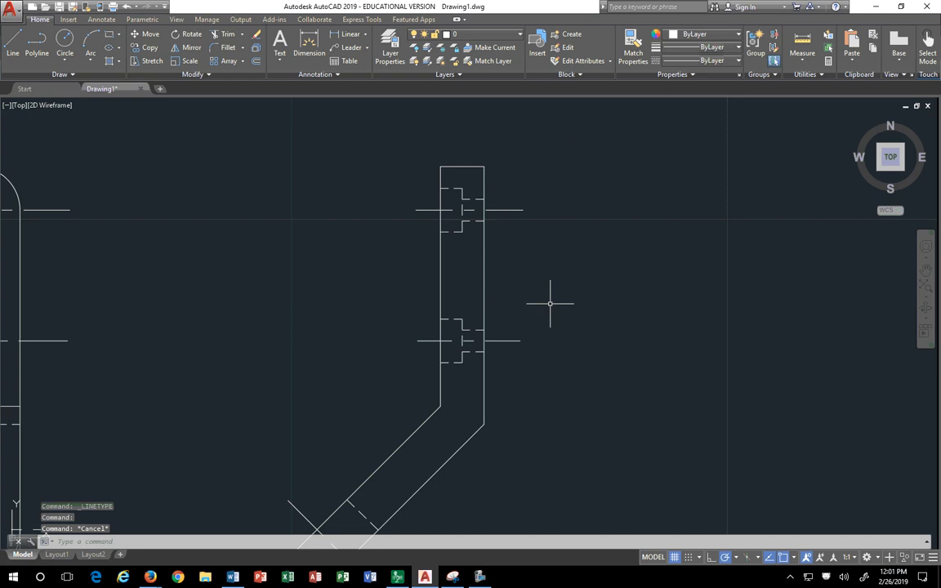
- Try to place a diameter dimension on the front view's elliptical hole
{"action": "scroll", "coordinate": [550, 304], "scroll_direction": "down", "scroll_amount": 3}
{"action": "scroll", "coordinate": [553, 315], "scroll_direction": "up", "scroll_amount": 4}
{"action": "middle_click_drag", "start_coordinate": [548, 320], "coordinate": [651, 185]}
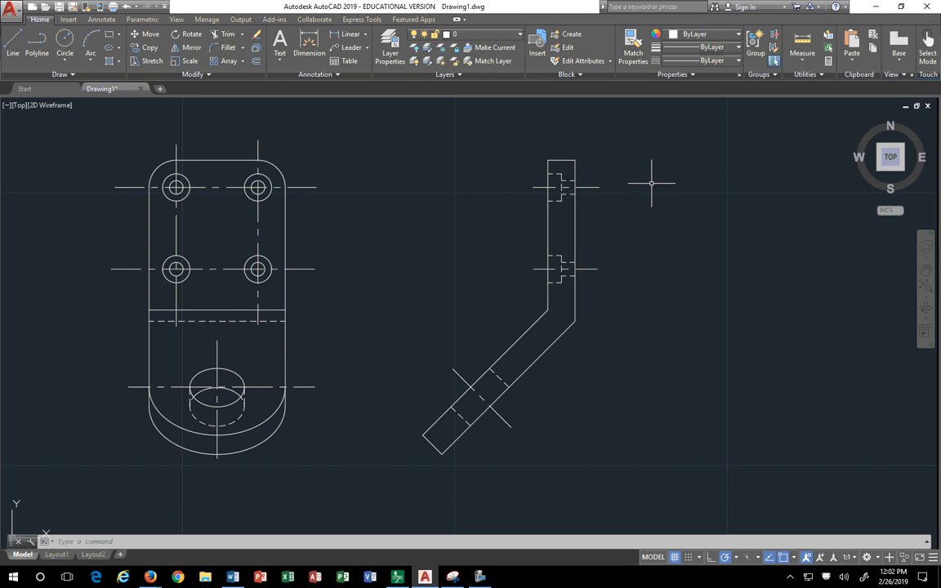
{"action": "scroll", "coordinate": [584, 380], "scroll_direction": "down", "scroll_amount": 4}
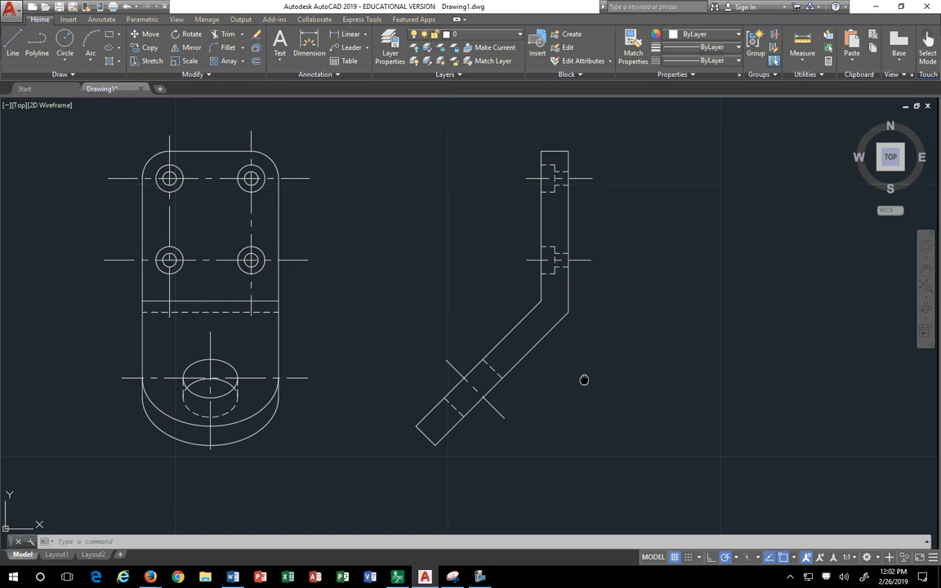
{"action": "middle_click_drag", "start_coordinate": [584, 385], "coordinate": [470, 350]}
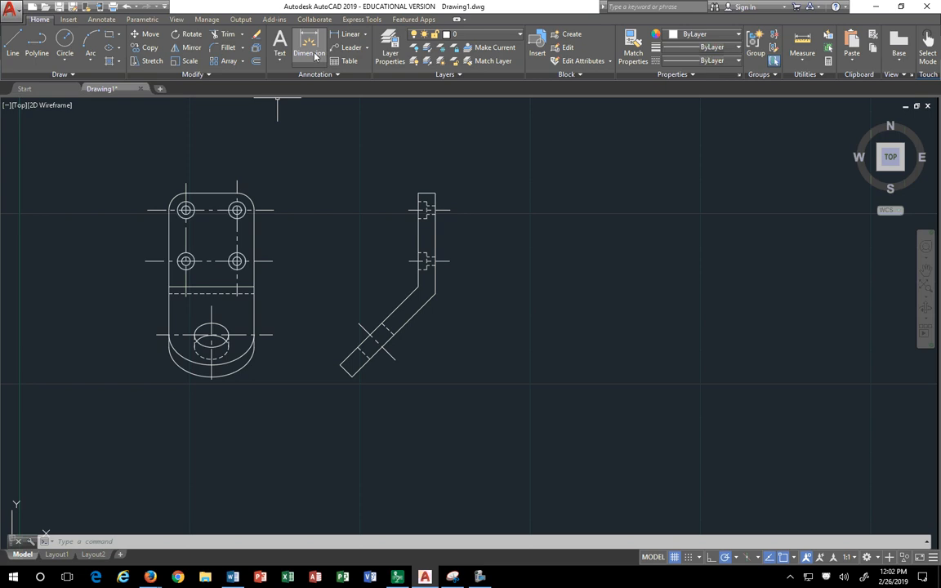
{"action": "left_click", "coordinate": [315, 55]}
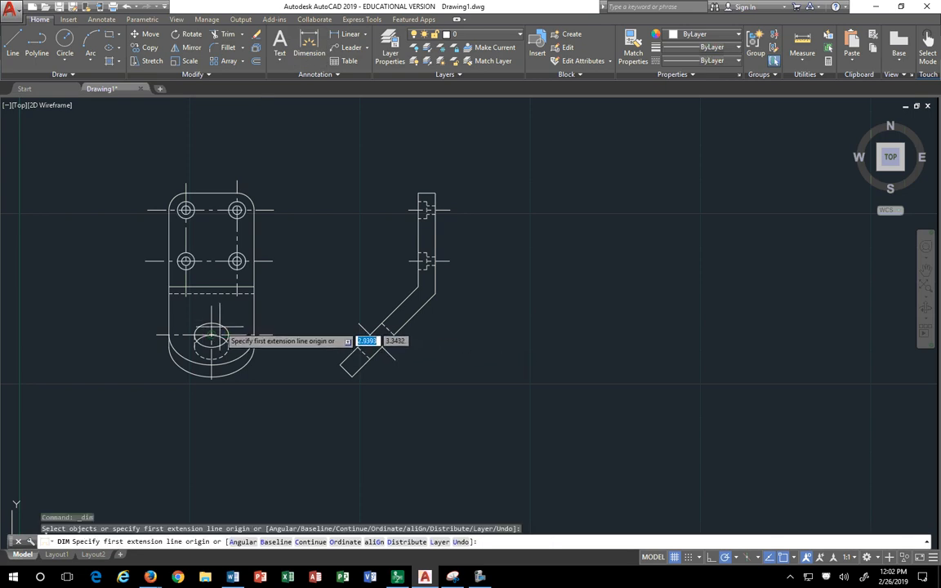
{"action": "left_click", "coordinate": [365, 34]}
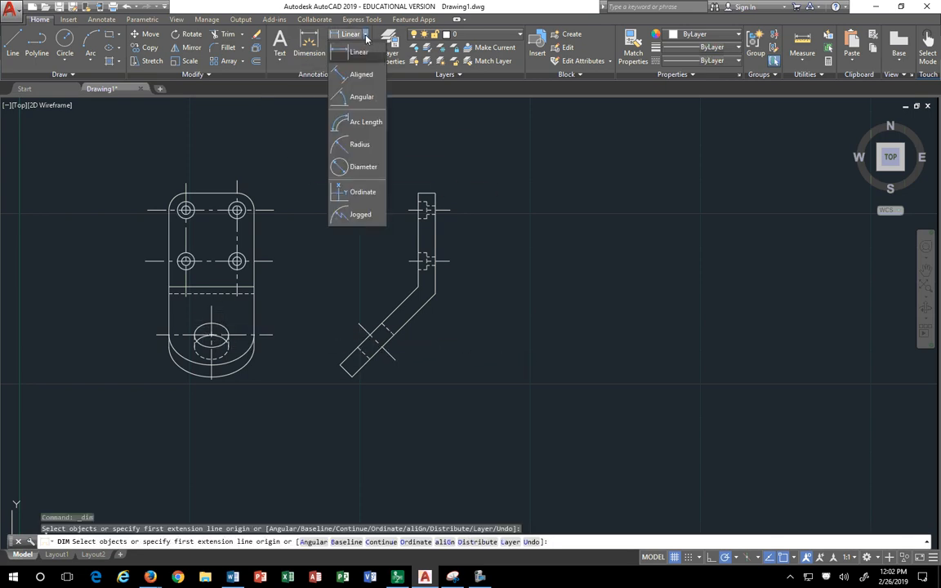
{"action": "left_click", "coordinate": [342, 169]}
{"action": "left_click", "coordinate": [203, 293]}
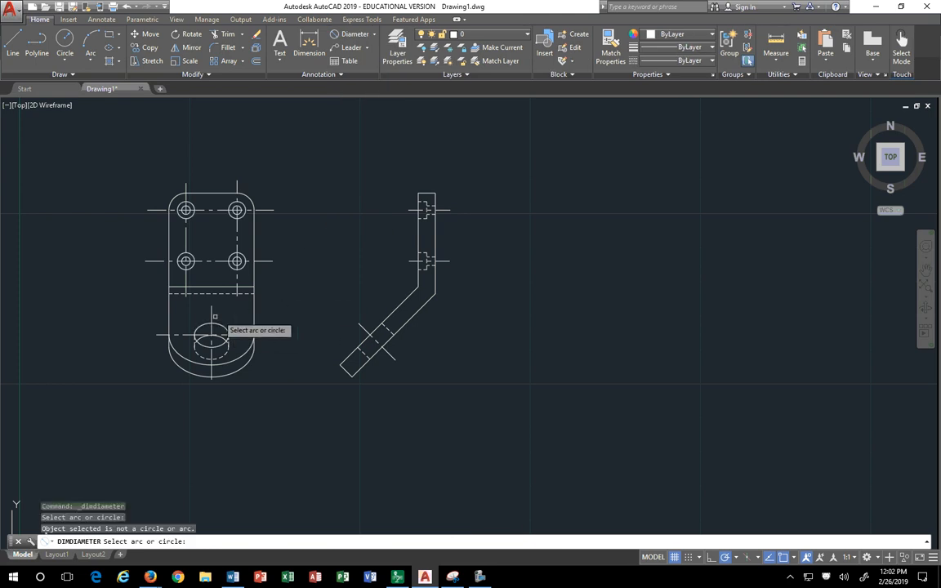
{"action": "left_click", "coordinate": [215, 318]}
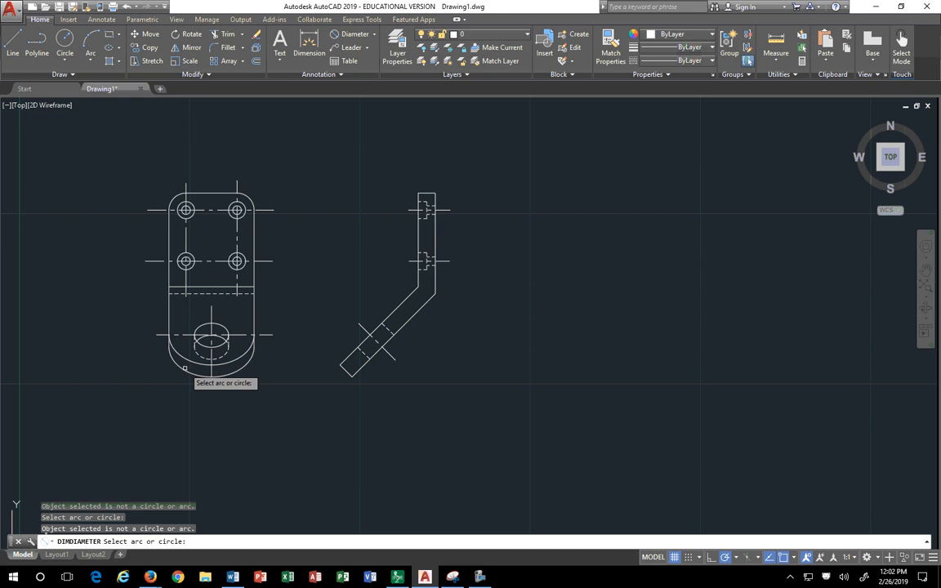
{"action": "key", "text": "Escape"}
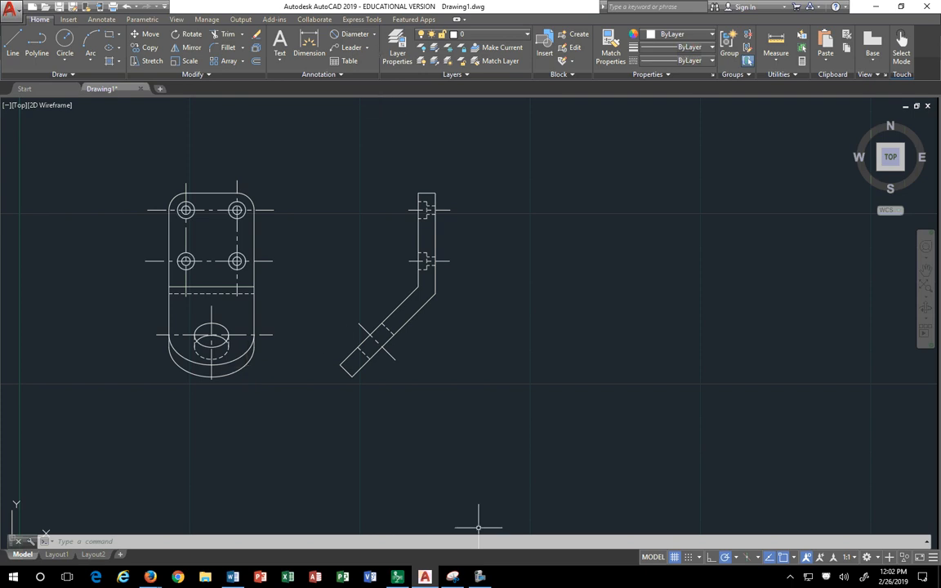
- Draw a line about 1.98 long from the lower corner of the side view's angled leg, perpendicular to the leg and heading down-right
{"action": "left_click", "coordinate": [12, 44]}
{"action": "left_click", "coordinate": [351, 376]}
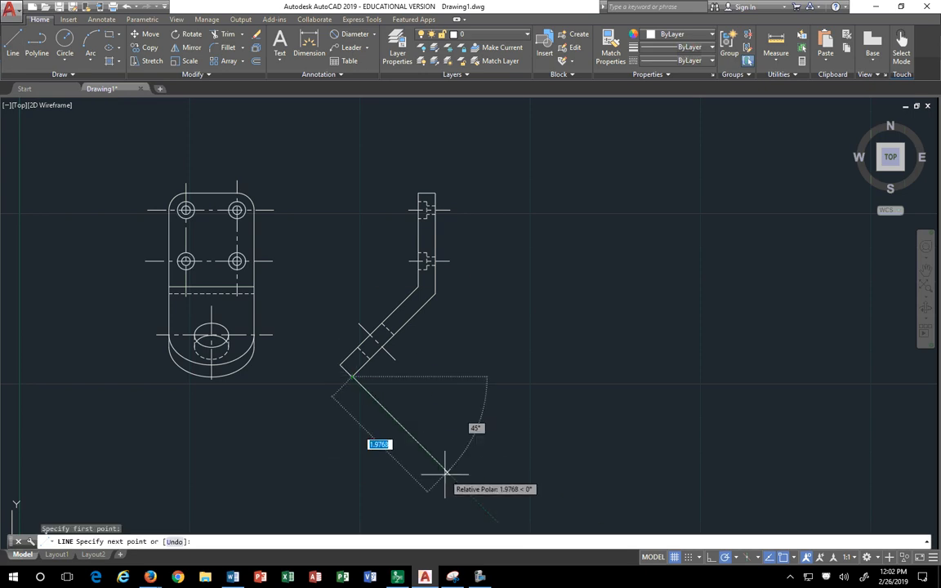
{"action": "left_click", "coordinate": [445, 472]}
{"action": "key", "text": "Escape"}
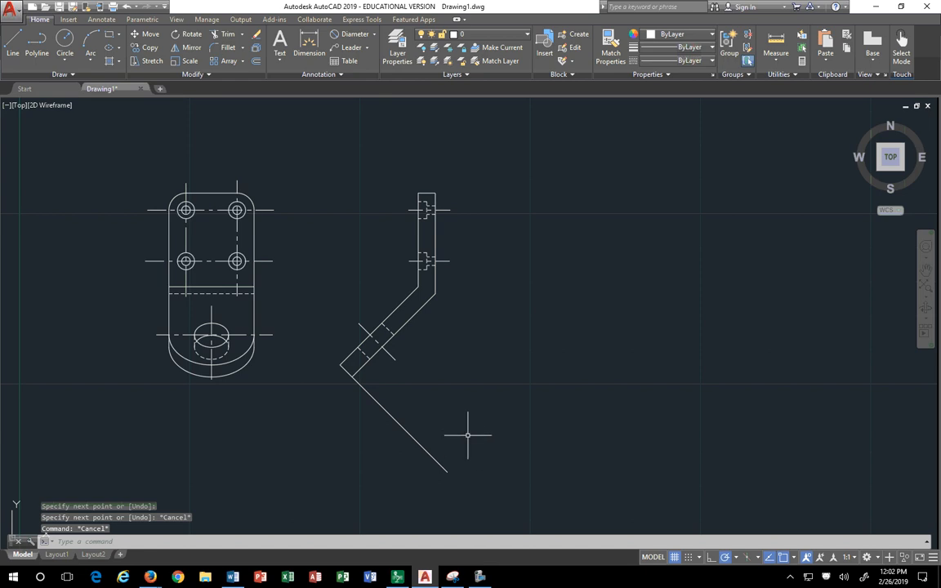
- Copy the angled leg's outer edge from its lower corner to a point partway along the perpendicular projection line
{"action": "type", "text": "co"}
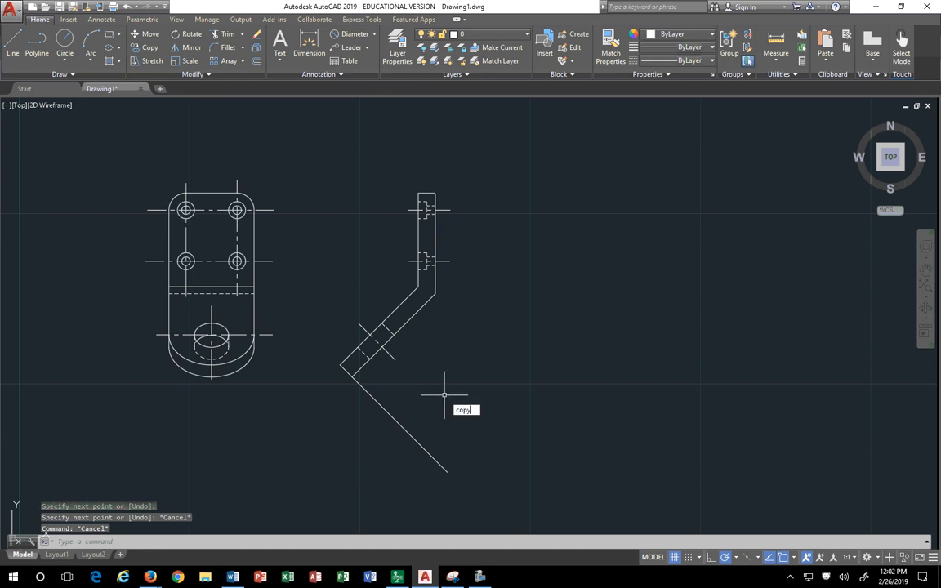
{"action": "type", "text": "py"}
{"action": "key", "text": "Return"}
{"action": "left_click", "coordinate": [410, 318]}
{"action": "key", "text": "Return"}
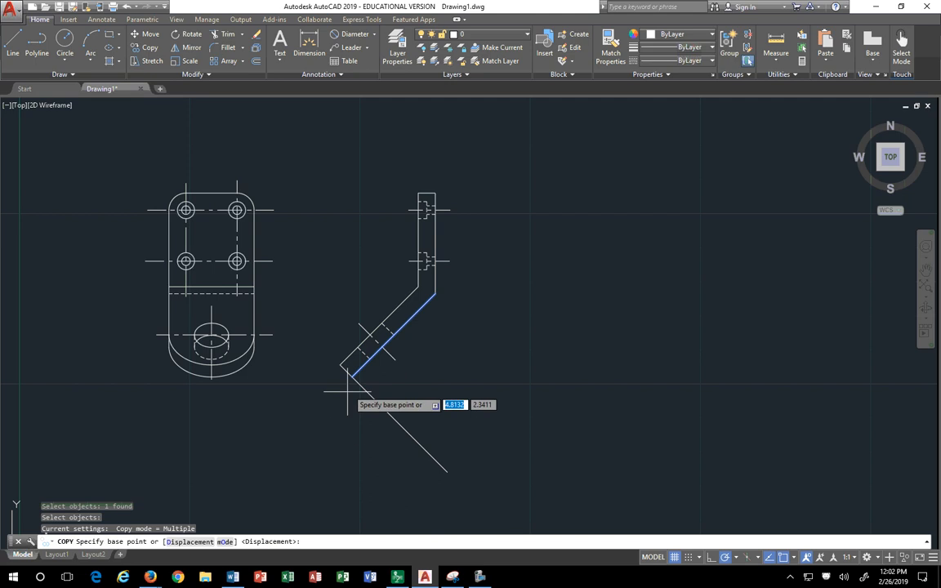
{"action": "left_click", "coordinate": [350, 375]}
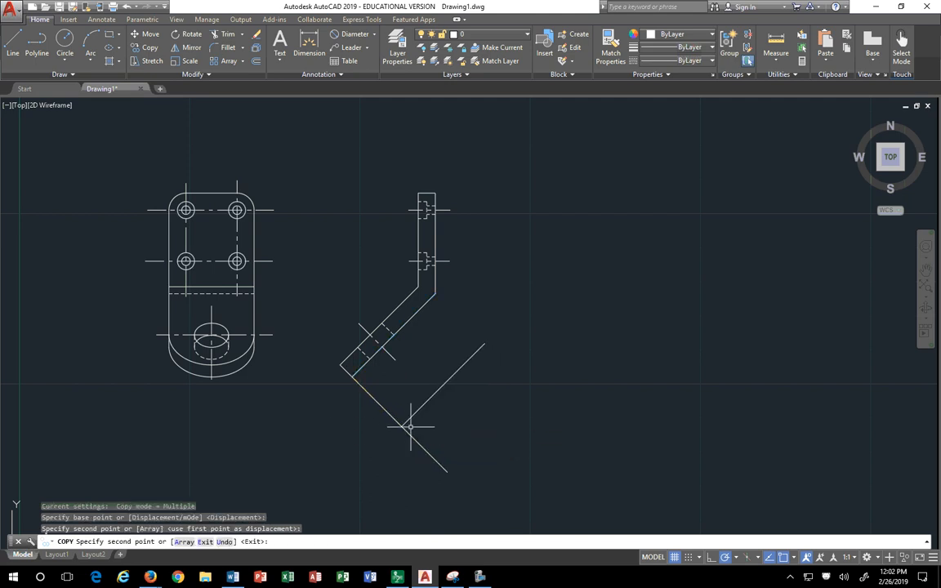
{"action": "key", "text": "Return"}
- Stretch the angled hole's center line down-right, past the copied edge line and roughly level with the projection line's end
{"action": "left_click", "coordinate": [392, 357]}
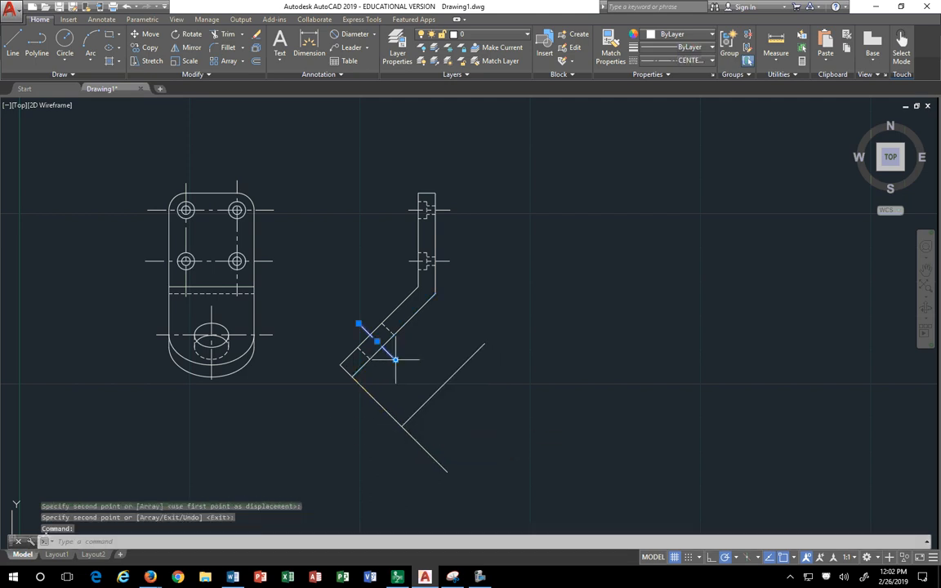
{"action": "left_click", "coordinate": [395, 359]}
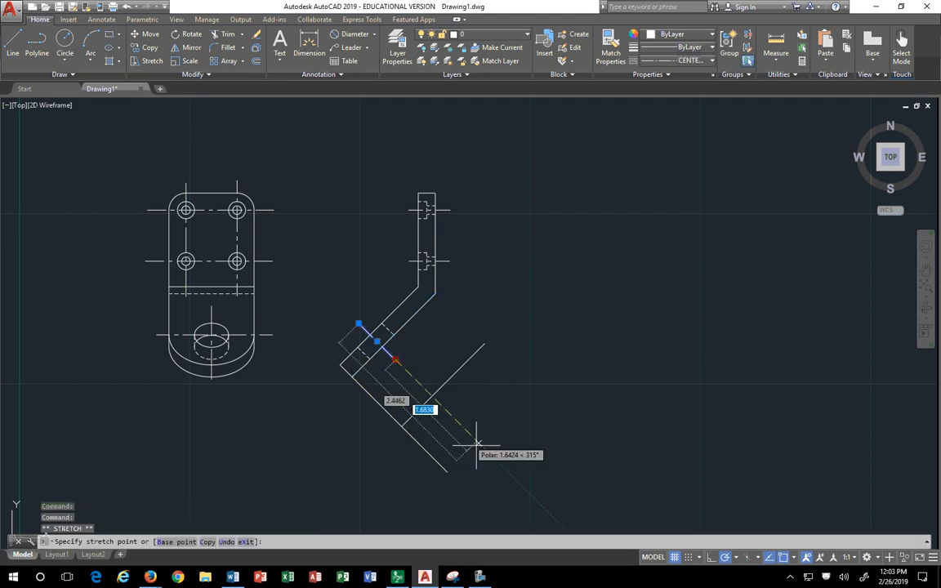
{"action": "left_click", "coordinate": [511, 473]}
{"action": "key", "text": "Escape"}
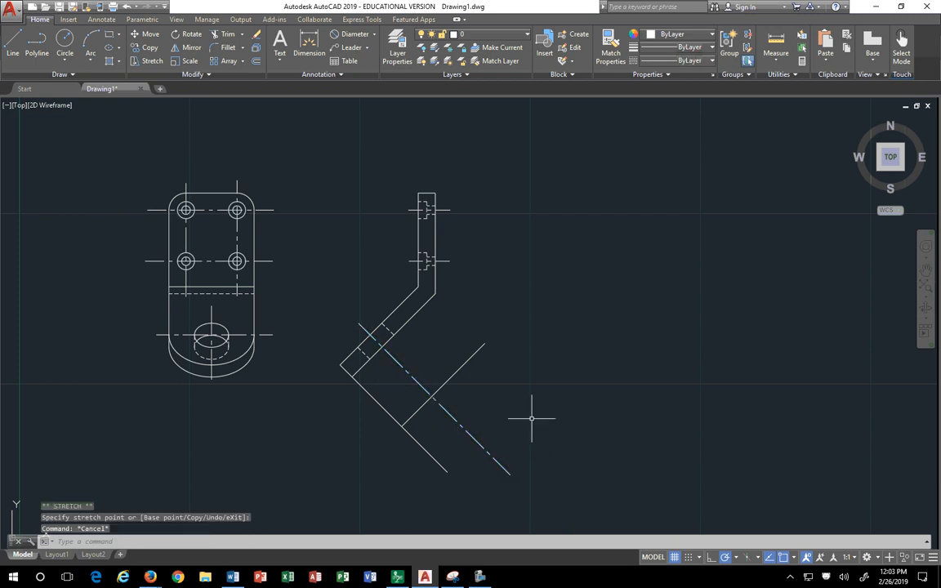
{"action": "key", "text": "Escape"}
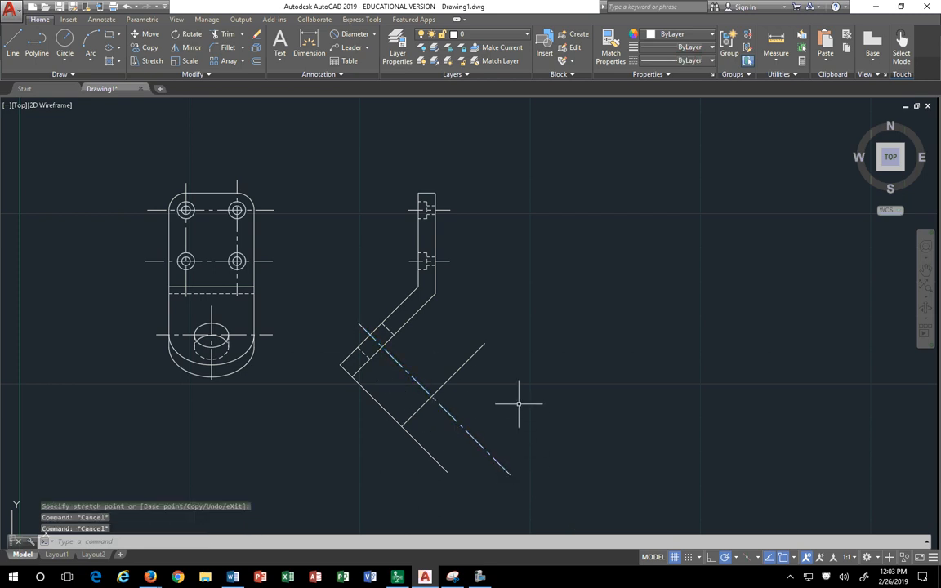
{"action": "type", "text": "copy"}
{"action": "key", "text": "Return"}
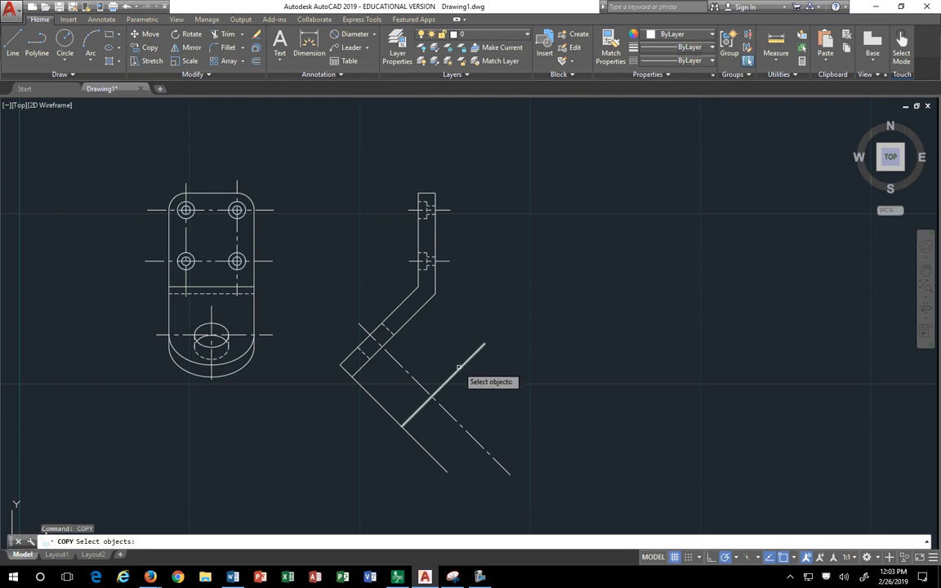
{"action": "left_click", "coordinate": [458, 371]}
{"action": "key", "text": "Return"}
{"action": "left_click", "coordinate": [466, 378]}
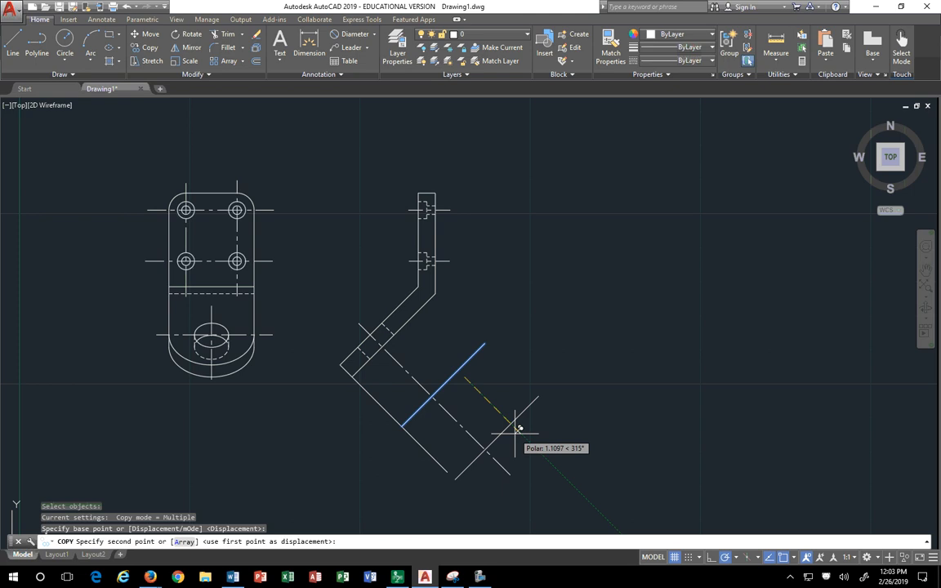
- Place the drawing window side by side with the bracket's reference sketch in Snipping Tool
{"action": "left_click_drag", "start_coordinate": [519, 12], "coordinate": [2, 251]}
{"action": "key", "text": "Escape"}
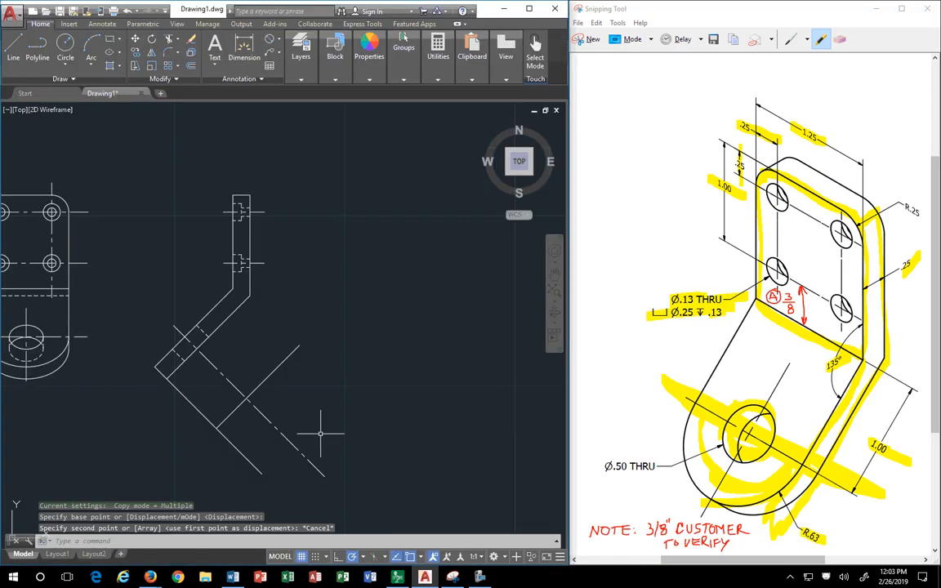
{"action": "key", "text": "Escape"}
{"action": "key", "text": "Escape"}
- Offset the copied edge line by 1.25 toward the lower right, away from the side view's angled leg
{"action": "type", "text": "cffs"}
{"action": "key", "text": "Return"}
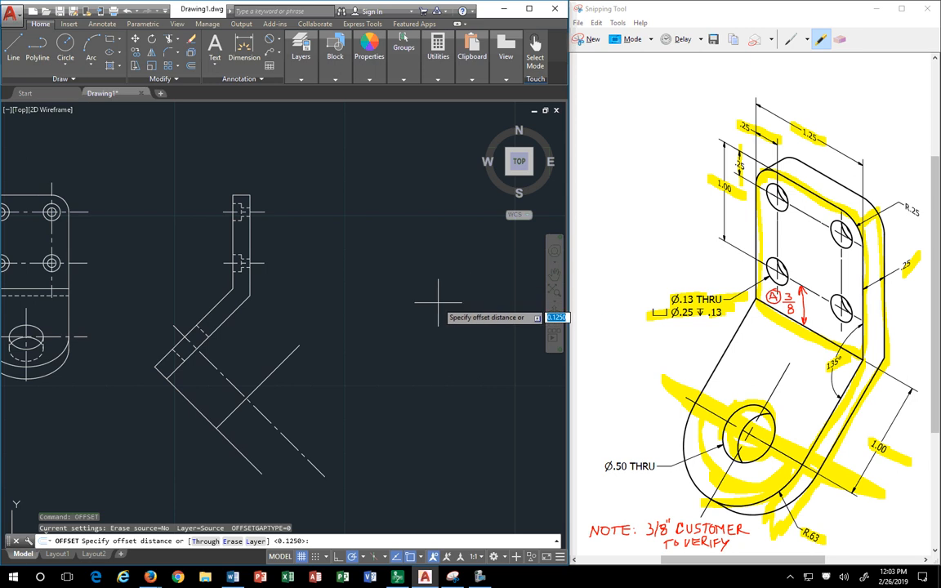
{"action": "type", "text": "1"}
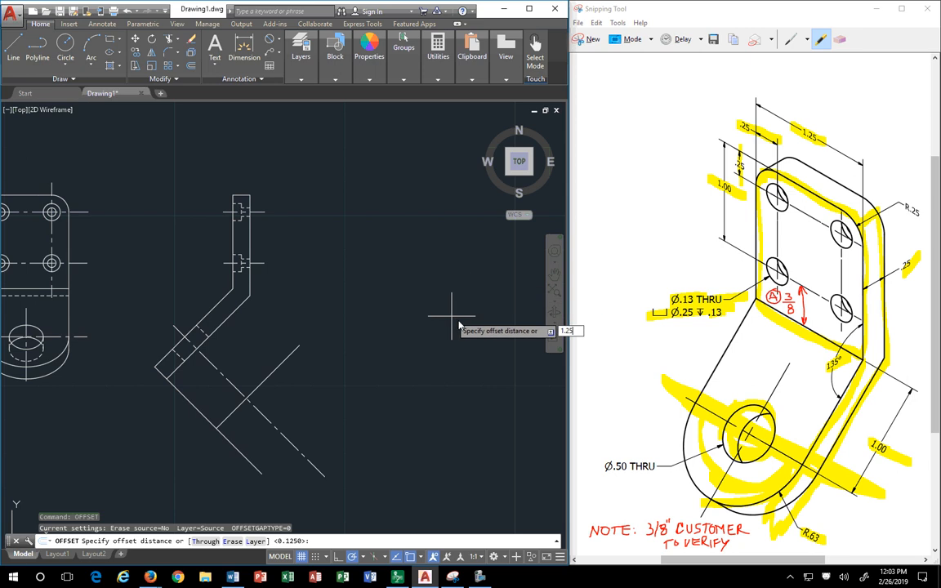
{"action": "type", "text": ".25"}
{"action": "key", "text": "Return"}
{"action": "left_click", "coordinate": [278, 367]}
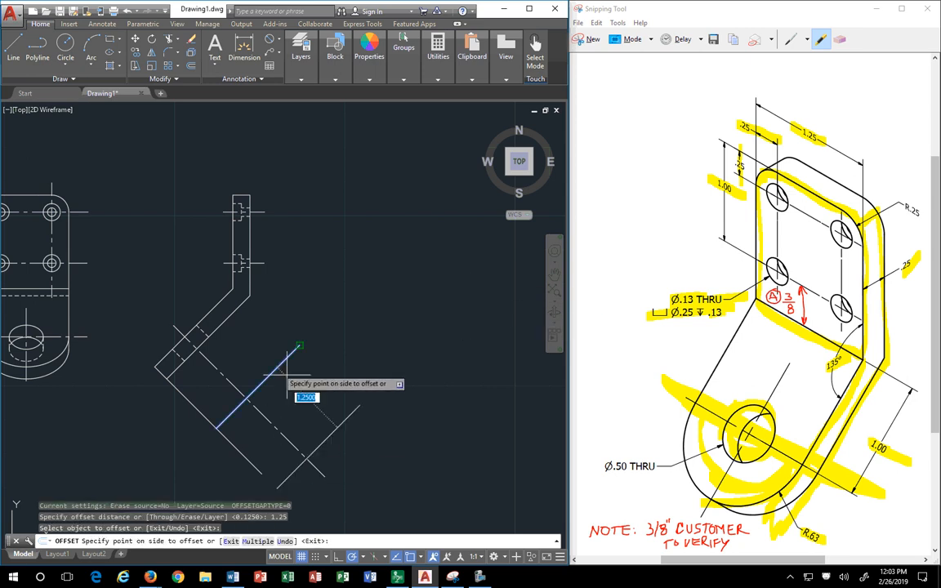
{"action": "left_click", "coordinate": [288, 375]}
{"action": "middle_click_drag", "start_coordinate": [326, 405], "coordinate": [319, 347]}
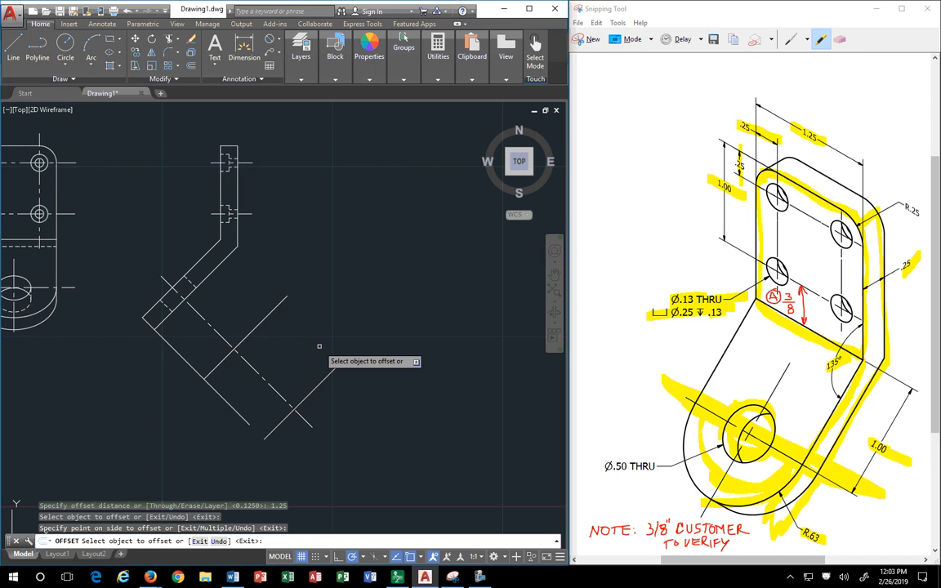
{"action": "key", "text": "Return"}
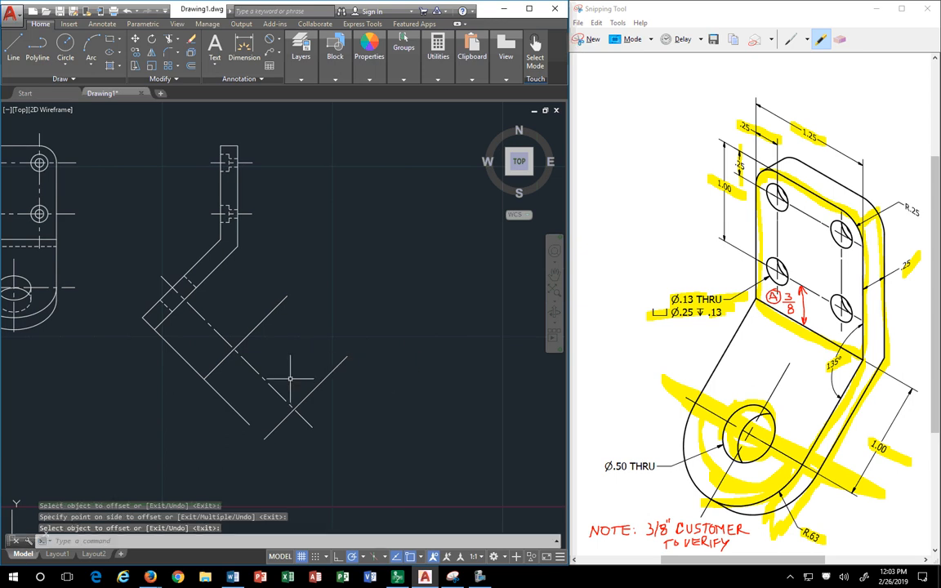
{"action": "key", "text": "Escape"}
{"action": "key", "text": "Escape"}
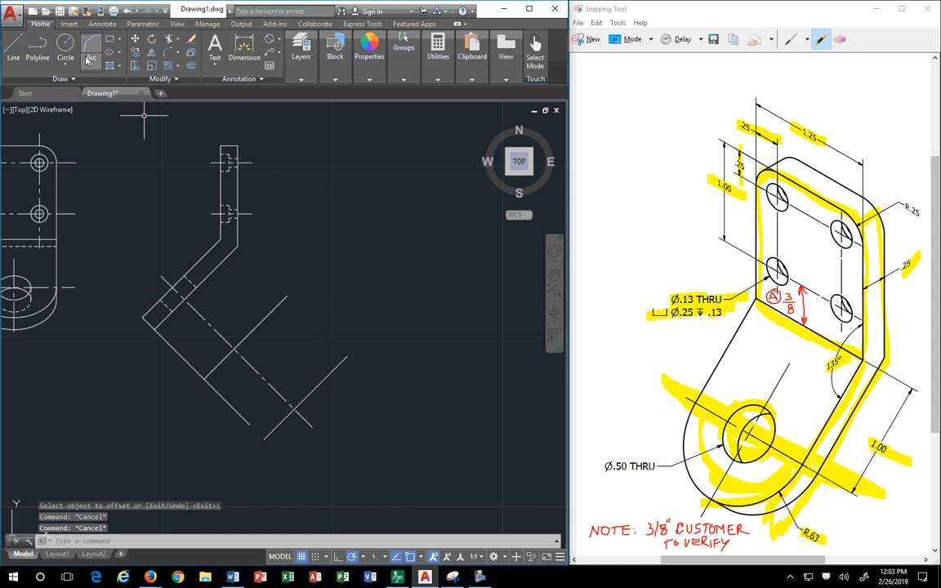
{"action": "left_click", "coordinate": [65, 47]}
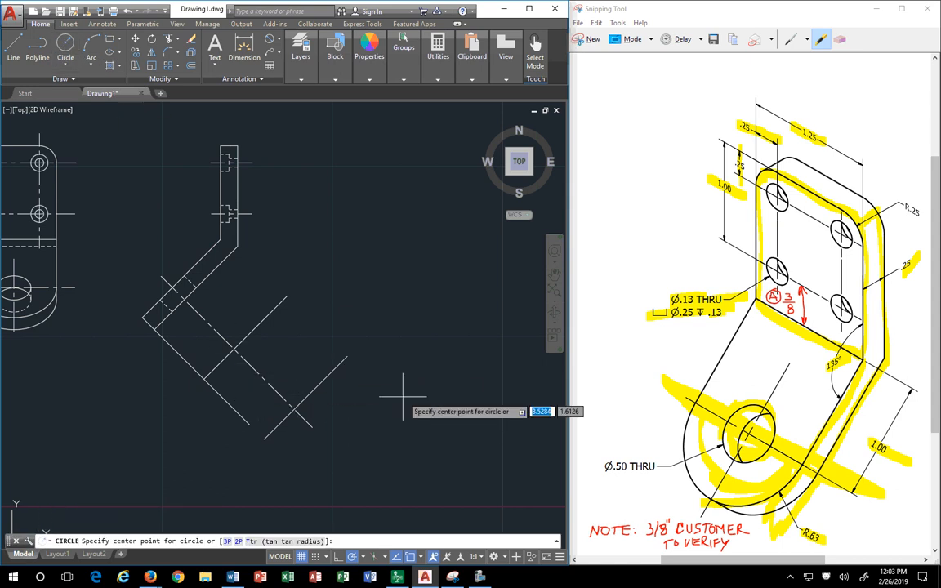
{"action": "key", "text": "Escape"}
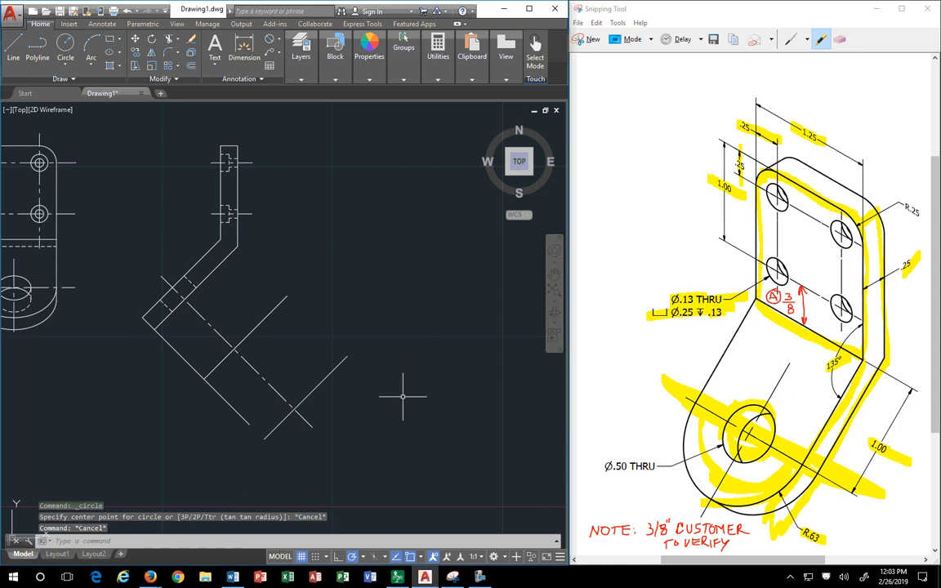
- Offset the auxiliary view's upper edge line by .625 toward the lower right, midway between the two outer edge lines
{"action": "type", "text": "offs"}
{"action": "key", "text": "Return"}
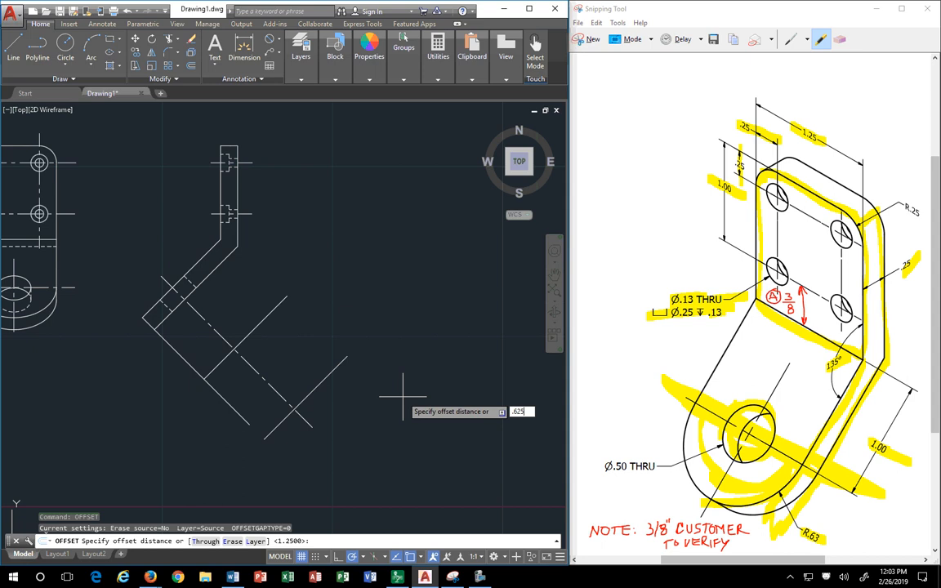
{"action": "type", "text": ".625"}
{"action": "key", "text": "Return"}
{"action": "left_click", "coordinate": [271, 311]}
{"action": "left_click", "coordinate": [307, 349]}
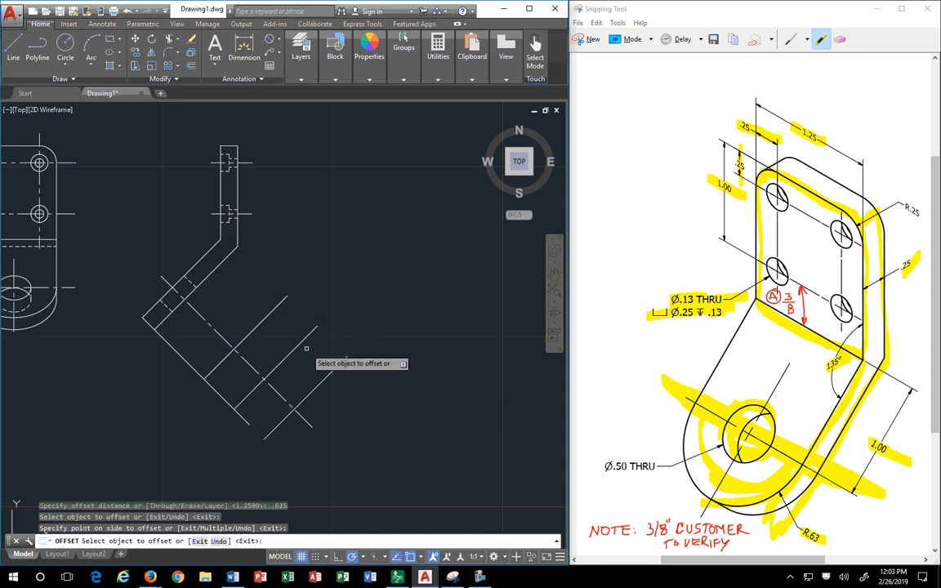
{"action": "key", "text": "Escape"}
{"action": "key", "text": "Escape"}
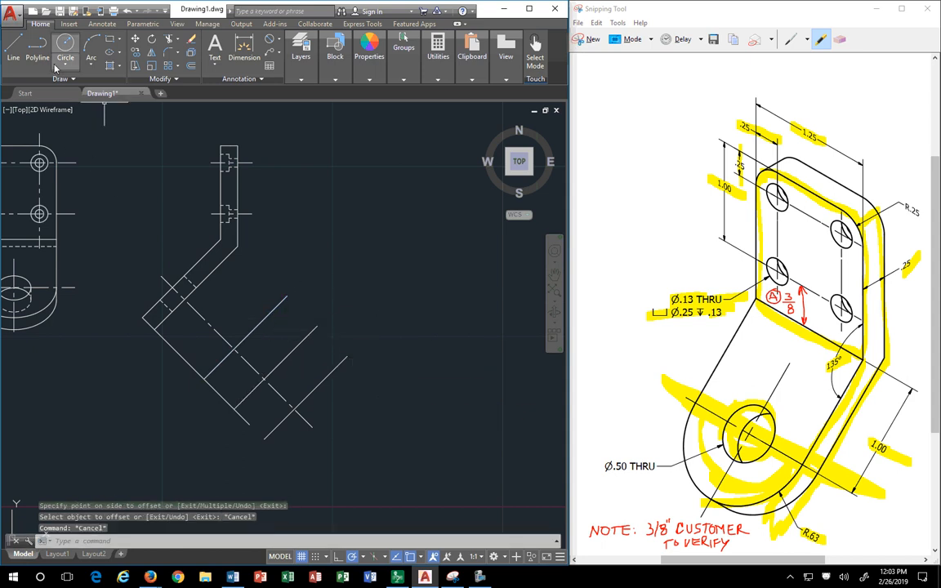
- Draw a circle centered where the middle line crosses the hole's center line, with its radius reaching the upper edge line
{"action": "left_click", "coordinate": [65, 45]}
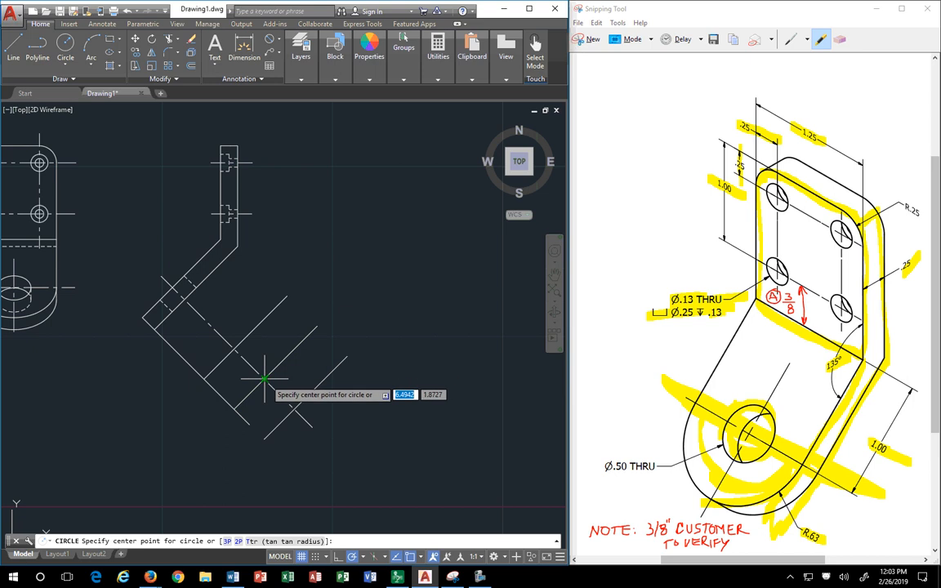
{"action": "left_click", "coordinate": [263, 380]}
{"action": "left_click", "coordinate": [234, 350]}
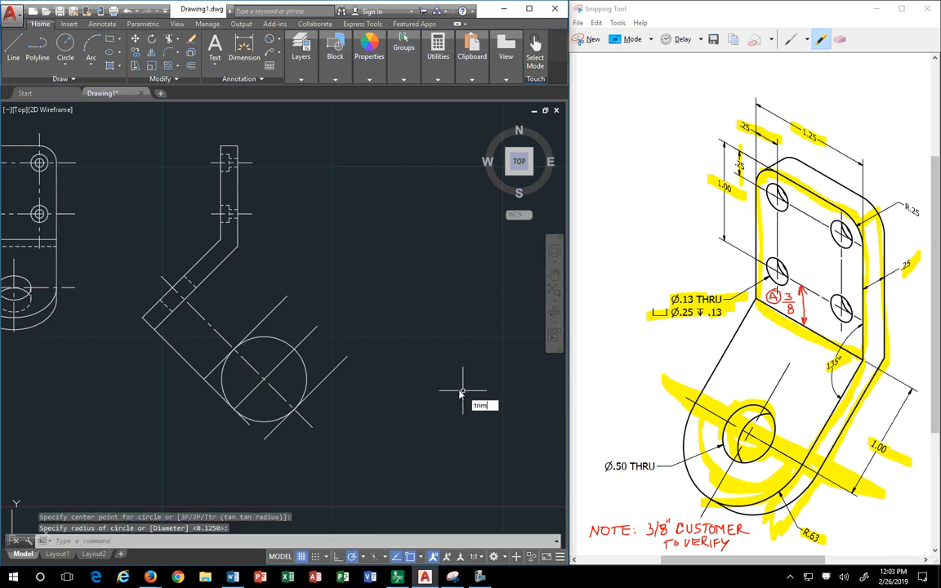
- Trim away the circle's upper-right half and the edge lines' lower-left overhangs to leave the leg's rounded end
{"action": "key", "text": "Return"}
{"action": "left_click", "coordinate": [362, 437]}
{"action": "left_click", "coordinate": [287, 386]}
{"action": "left_click", "coordinate": [264, 352]}
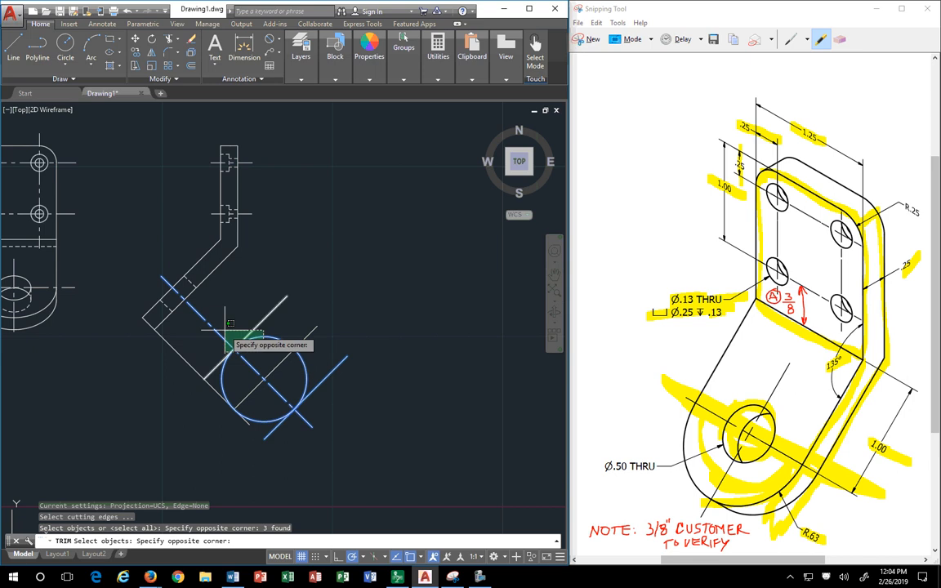
{"action": "left_click", "coordinate": [184, 265]}
{"action": "key", "text": "Return"}
{"action": "left_click", "coordinate": [285, 341]}
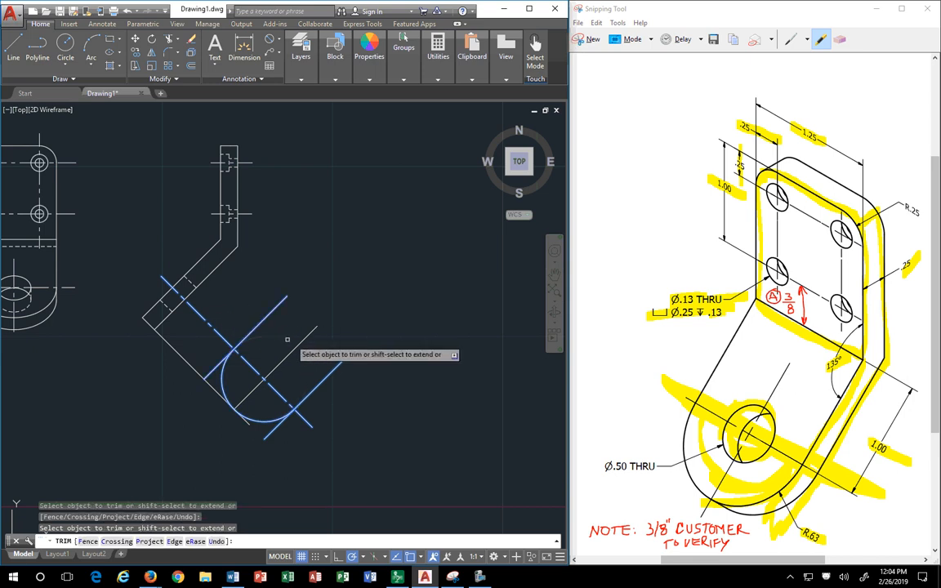
{"action": "left_click", "coordinate": [271, 431]}
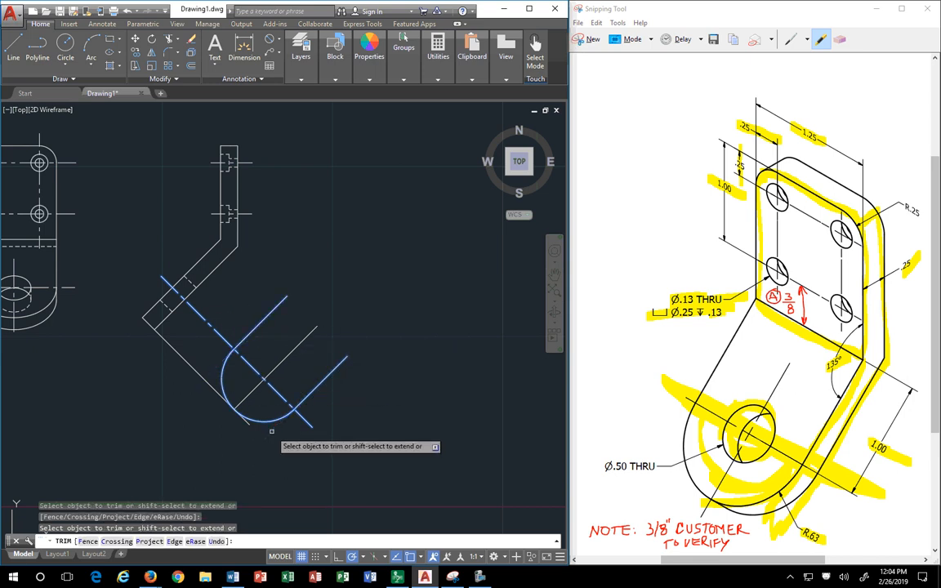
{"action": "key", "text": "Return"}
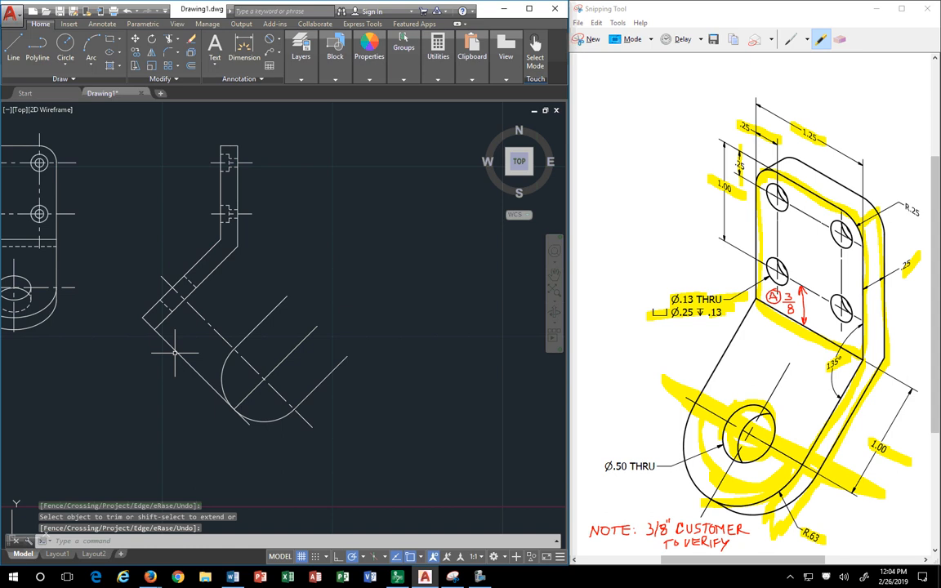
- Draw a hole circle of .5 diameter concentric with the auxiliary view's rounded end
{"action": "key", "text": "Return"}
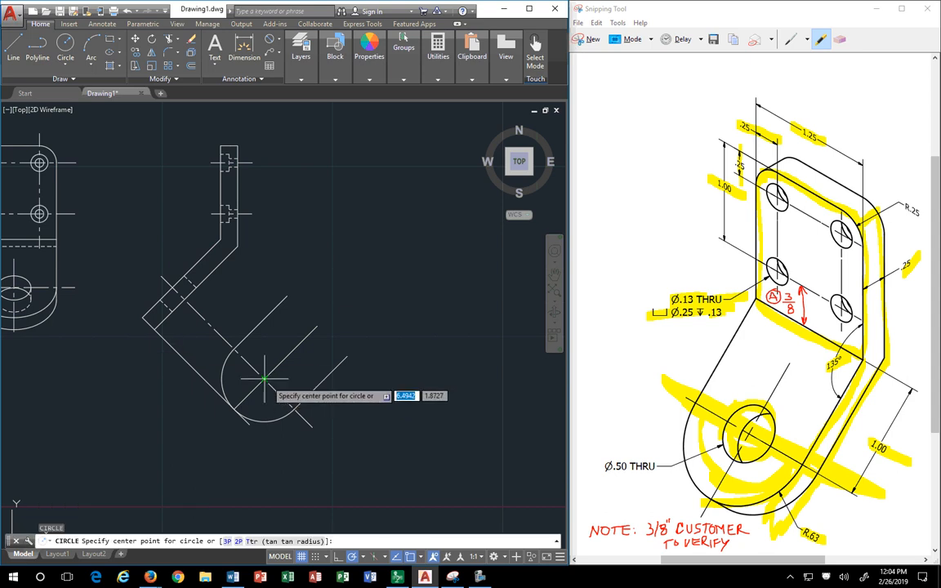
{"action": "left_click", "coordinate": [263, 379]}
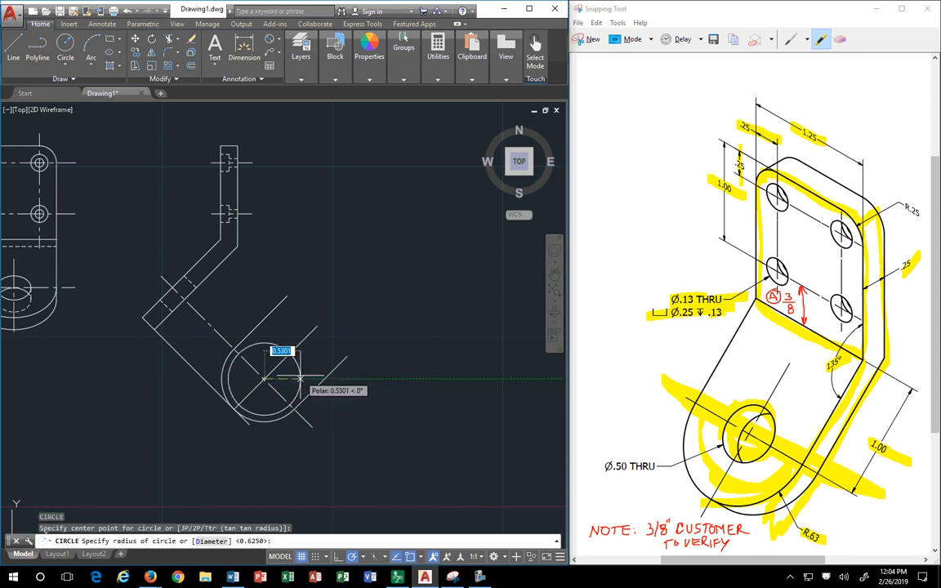
{"action": "right_click", "coordinate": [301, 377]}
{"action": "left_click", "coordinate": [335, 425]}
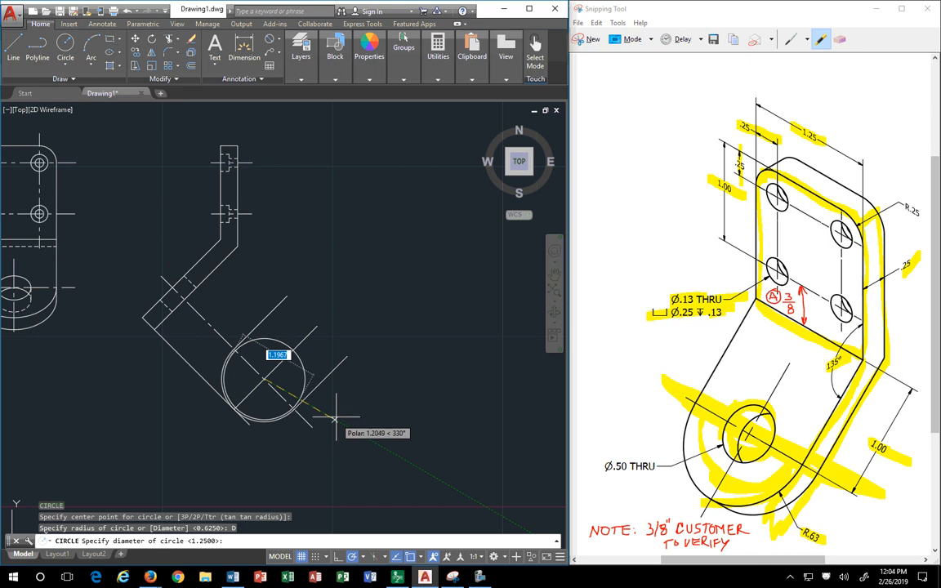
{"action": "type", "text": ".5"}
{"action": "key", "text": "Return"}
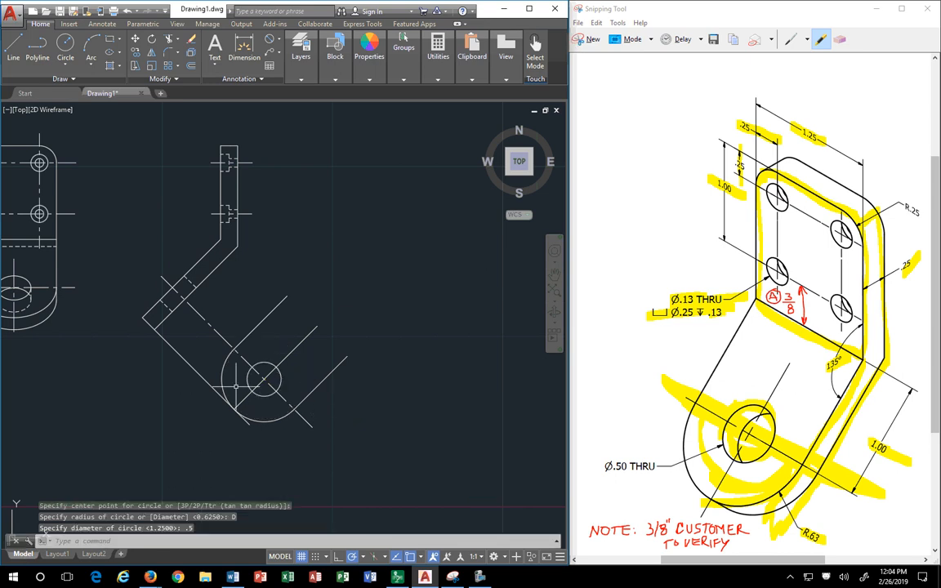
- Draw a line from the side view's inner bend corner perpendicular to the angled leg, continuing as a zigzag break line across the auxiliary view's open end
{"action": "type", "text": "l"}
{"action": "key", "text": "Return"}
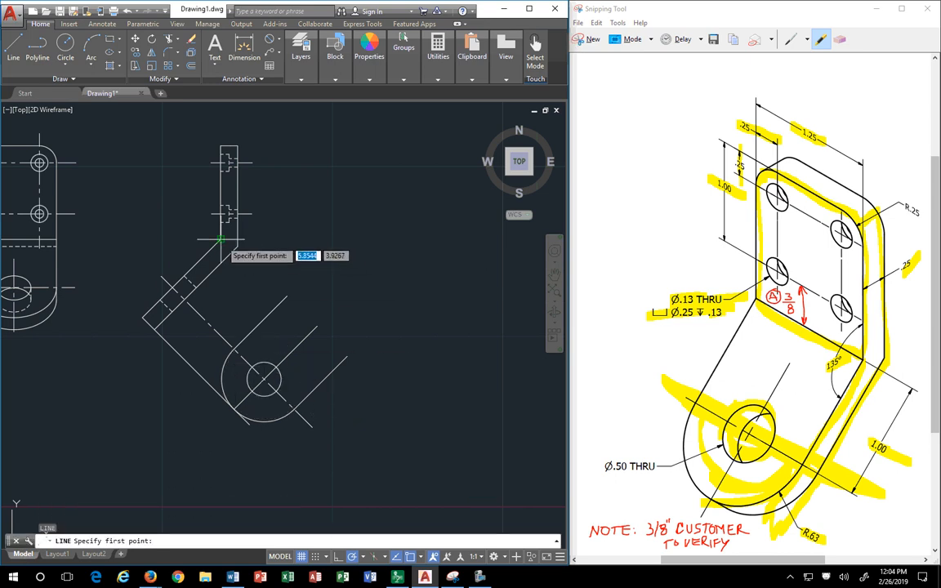
{"action": "left_click", "coordinate": [221, 241]}
{"action": "left_click", "coordinate": [272, 290]}
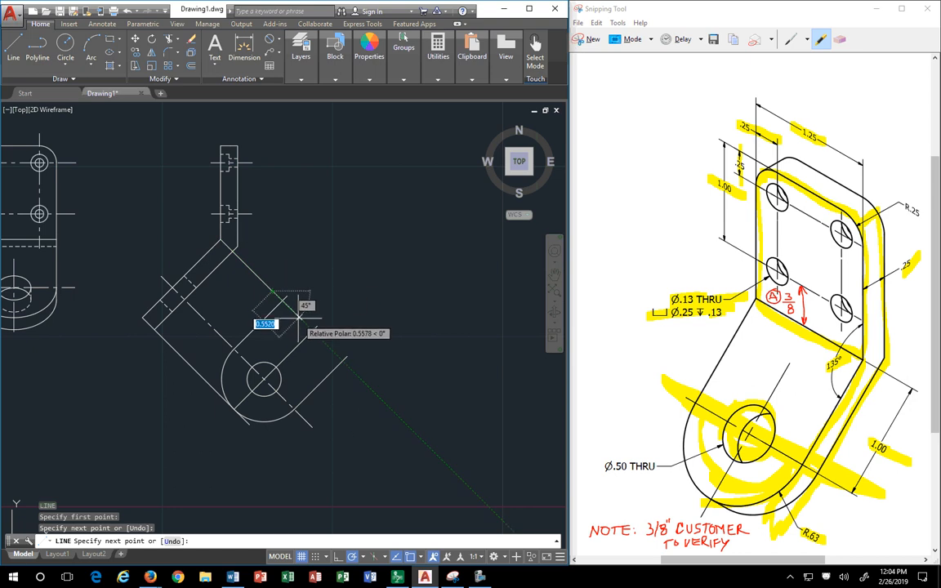
{"action": "left_click", "coordinate": [304, 322]}
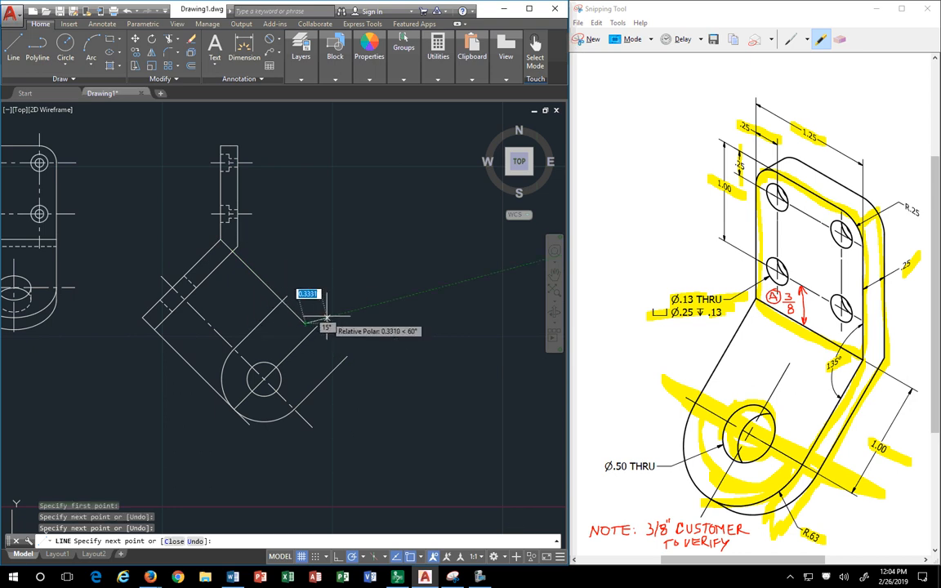
{"action": "left_click", "coordinate": [327, 319]}
{"action": "left_click", "coordinate": [317, 350]}
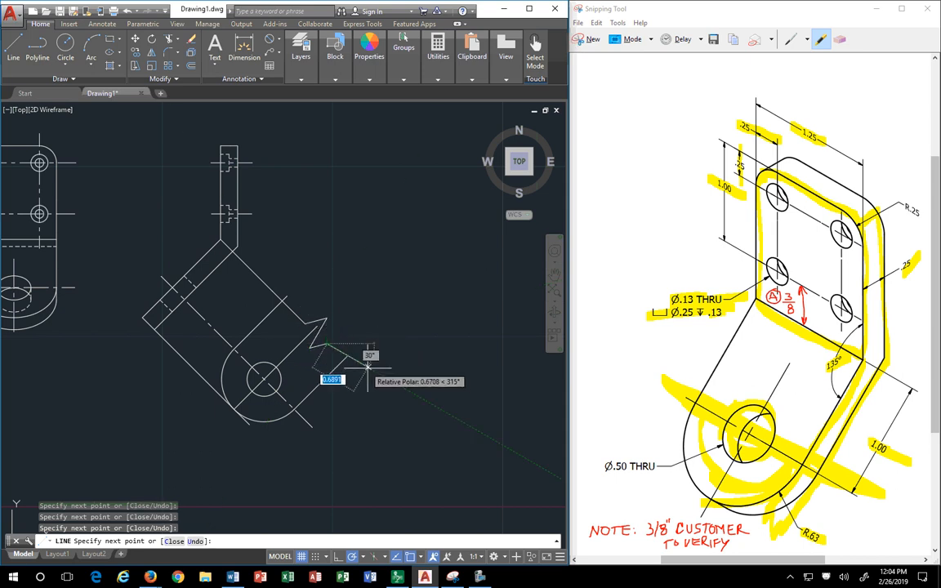
{"action": "left_click", "coordinate": [360, 376]}
{"action": "key", "text": "Return"}
- Erase the line segment joining the side view's bend corner to the break line
{"action": "left_click", "coordinate": [251, 259]}
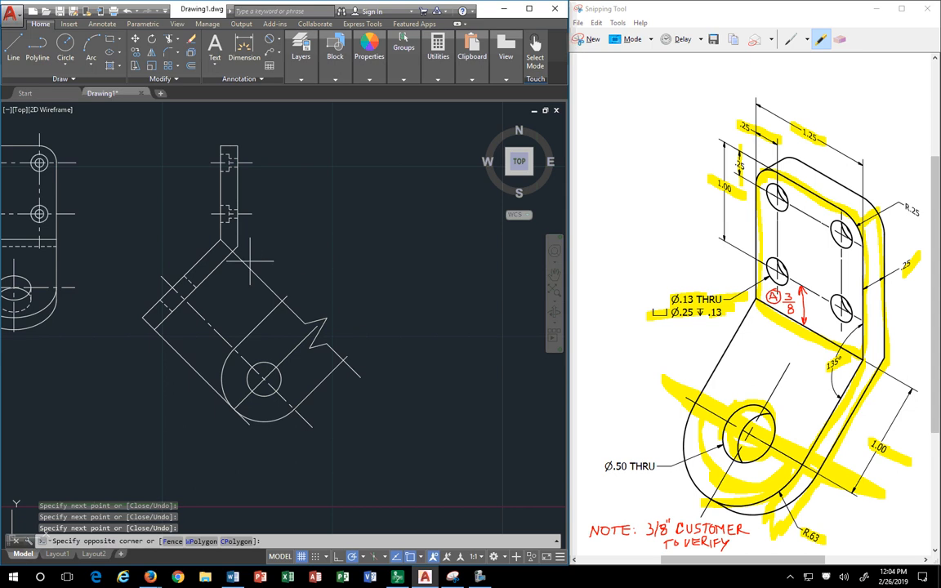
{"action": "left_click", "coordinate": [246, 273]}
{"action": "key", "text": "Delete"}
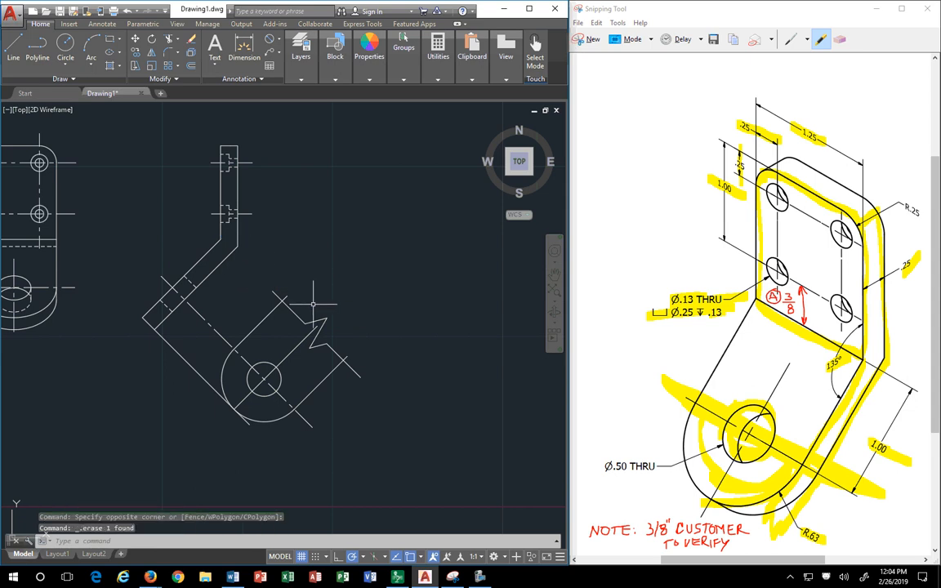
- Trim the auxiliary view's two outer edge lines where they extend past the break line
{"action": "type", "text": "trim"}
{"action": "key", "text": "Return"}
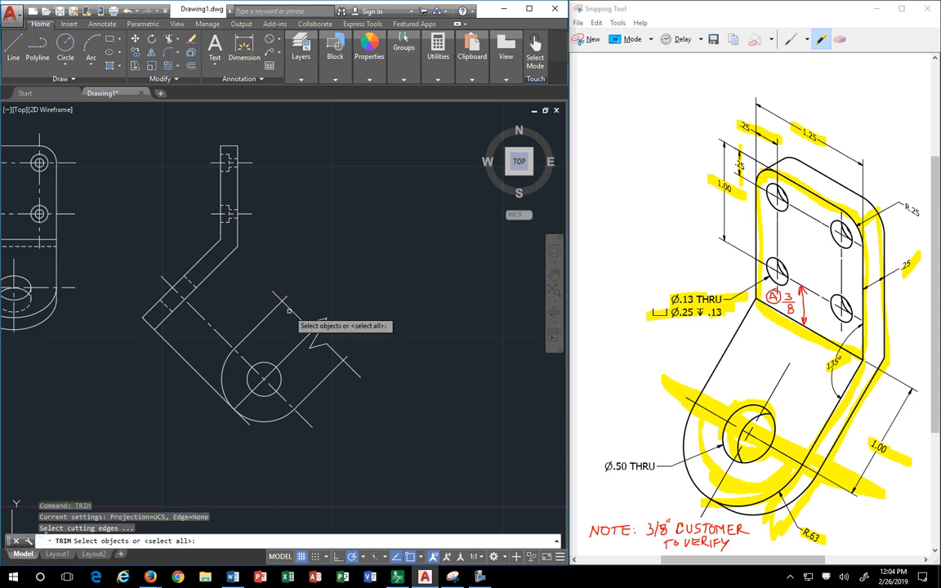
{"action": "left_click", "coordinate": [290, 309]}
{"action": "left_click", "coordinate": [335, 352]}
{"action": "key", "text": "Return"}
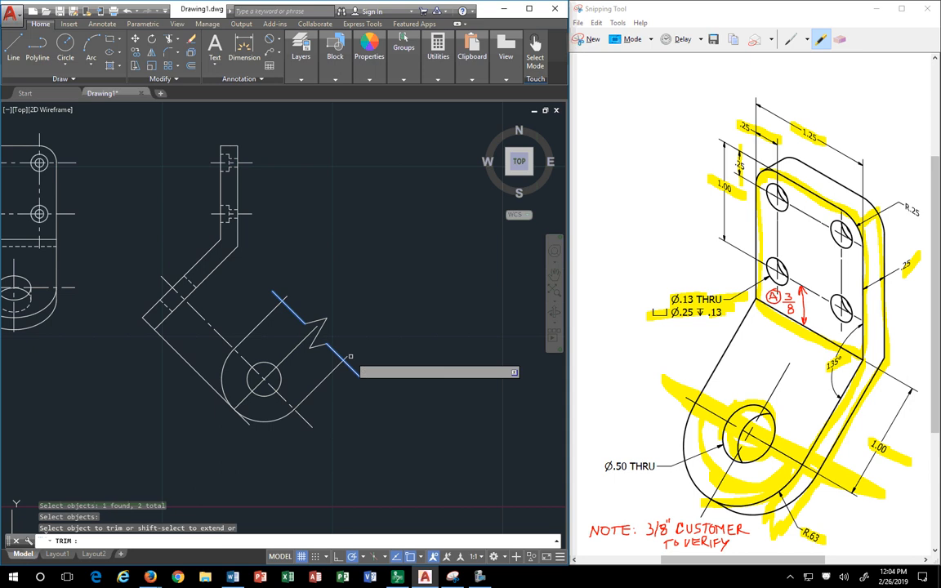
{"action": "left_click", "coordinate": [349, 355]}
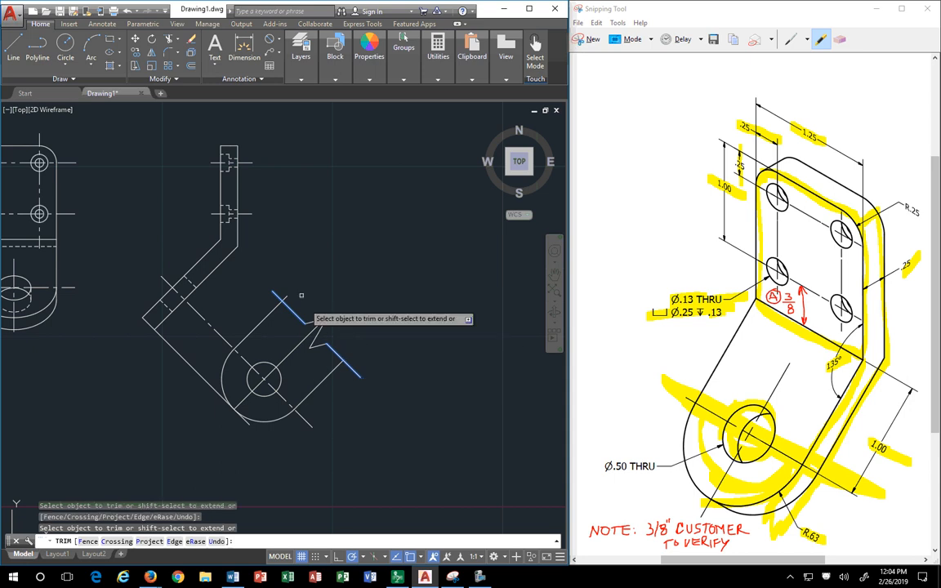
{"action": "left_click", "coordinate": [284, 298]}
{"action": "key", "text": "Return"}
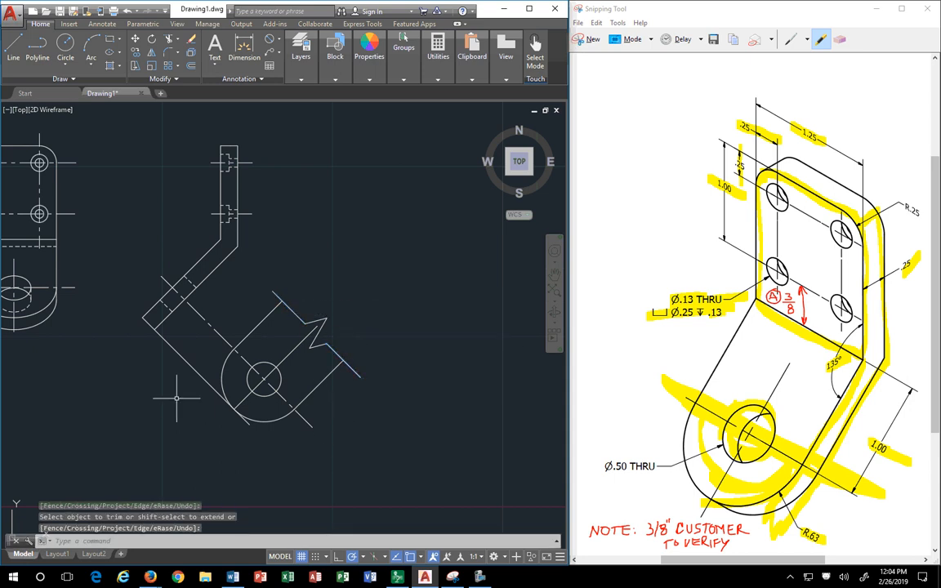
- Erase the perpendicular projection line running from the angled leg's lower end to the rounded end
{"action": "key", "text": "Escape"}
{"action": "left_click", "coordinate": [194, 344]}
{"action": "key", "text": "Delete"}
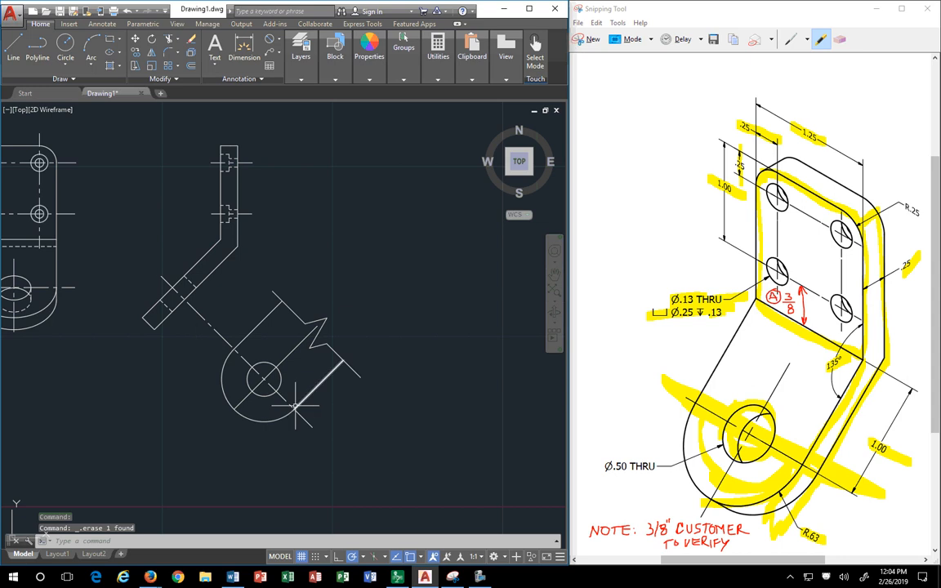
{"action": "left_click", "coordinate": [303, 419]}
{"action": "left_click", "coordinate": [312, 426]}
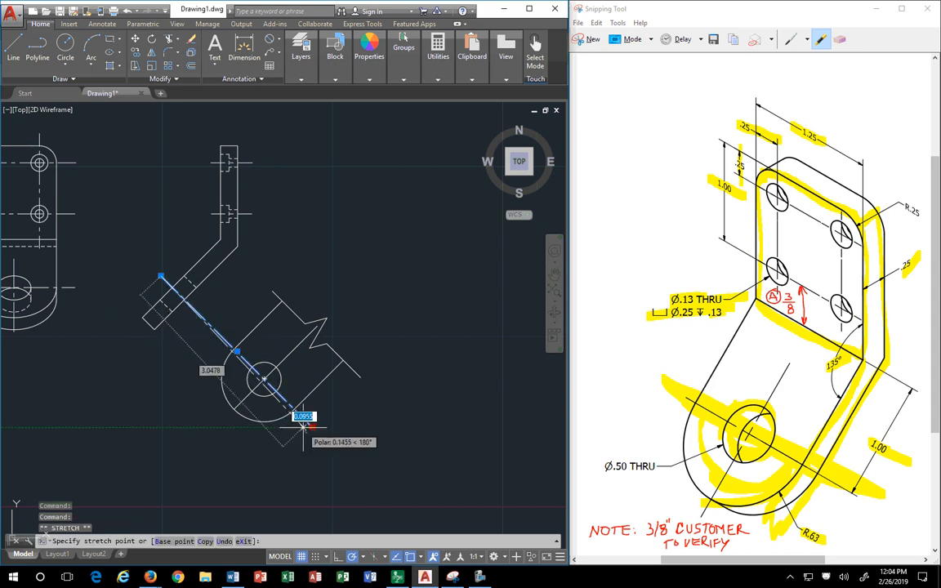
{"action": "key", "text": "Escape"}
- Stretch the auxiliary view's lengthwise middle line at its lower-left end so that it extends past the rounded end
{"action": "left_click", "coordinate": [286, 339]}
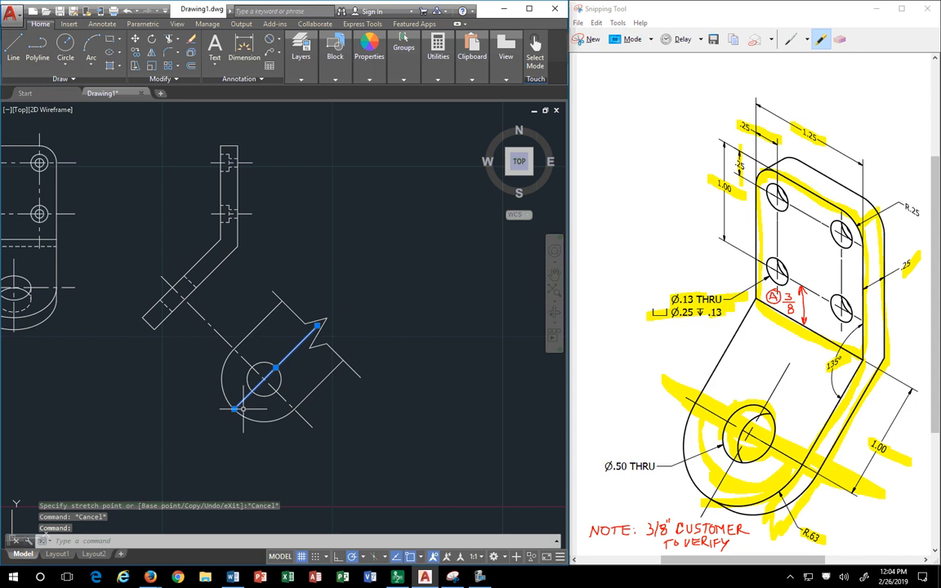
{"action": "left_click", "coordinate": [240, 370]}
{"action": "left_click", "coordinate": [215, 427]}
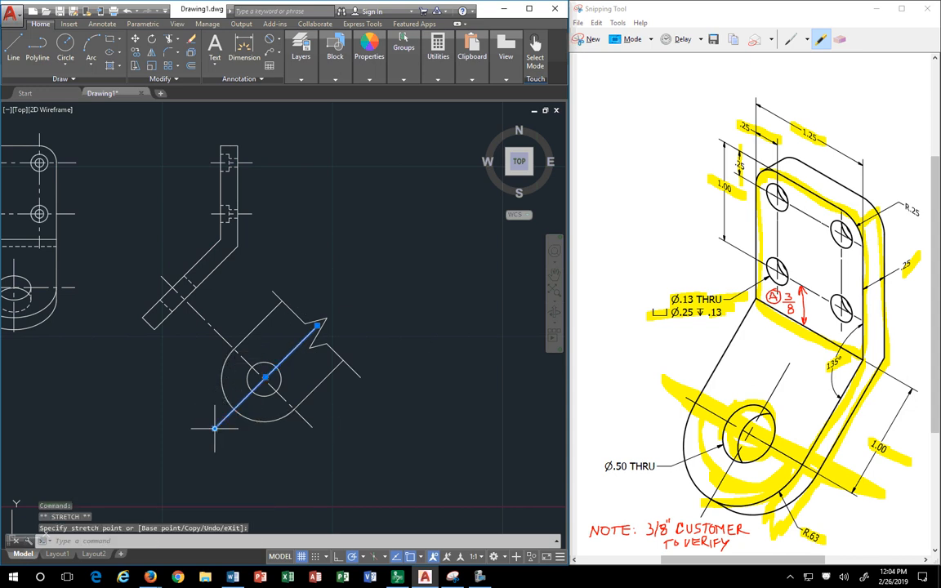
{"action": "key", "text": "Escape"}
{"action": "key", "text": "Escape"}
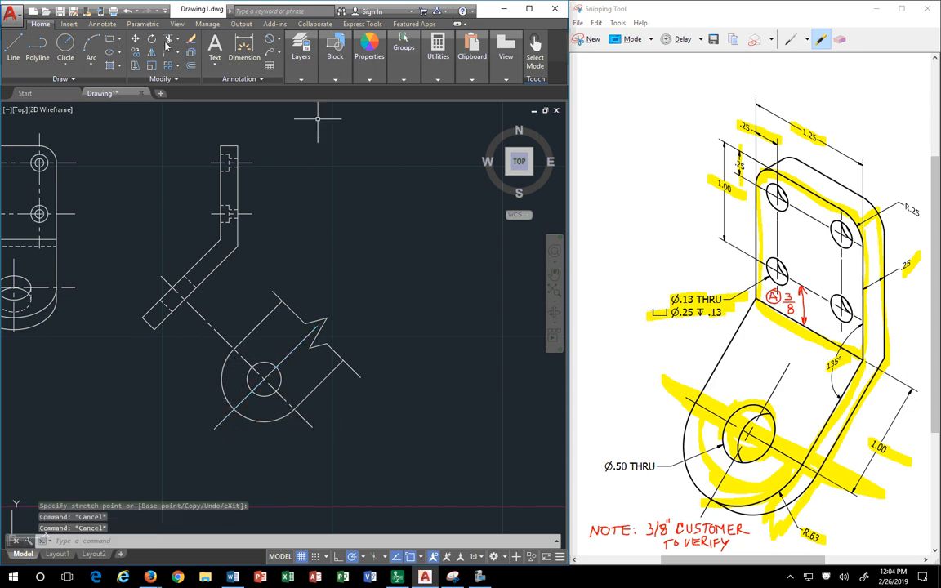
- Match the lengthwise middle line's properties to the angled hole's existing center line
{"action": "left_click", "coordinate": [369, 51]}
{"action": "left_click", "coordinate": [361, 103]}
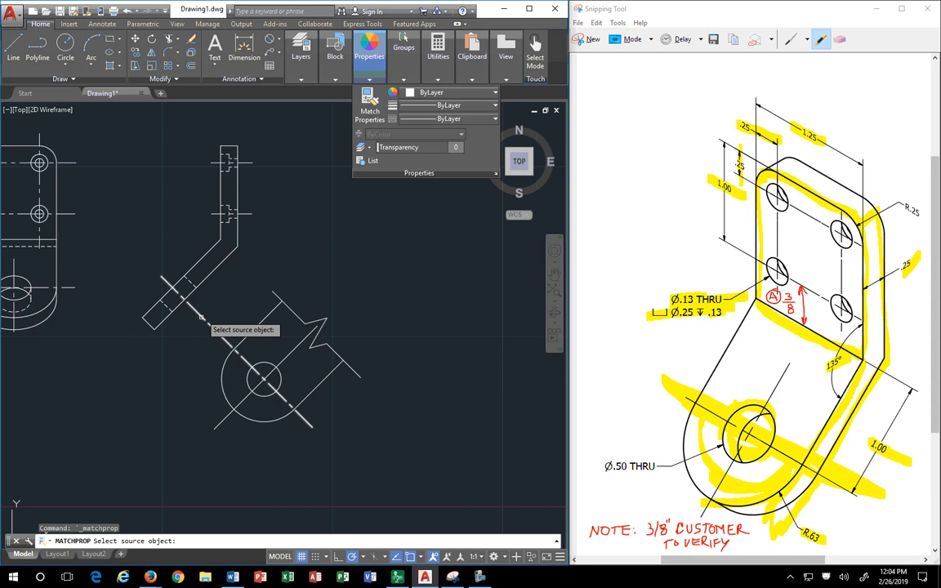
{"action": "left_click", "coordinate": [204, 320]}
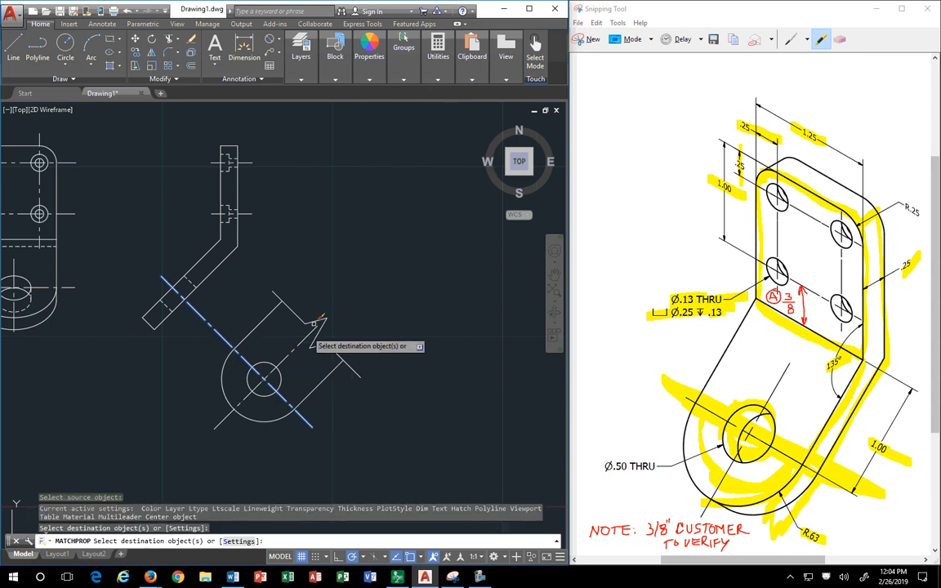
{"action": "right_click", "coordinate": [369, 268]}
{"action": "left_click", "coordinate": [383, 273]}
{"action": "mouse_move", "coordinate": [357, 417]}
{"action": "middle_mouse_down"}
{"action": "mouse_move", "coordinate": [387, 397]}
{"action": "mouse_move", "coordinate": [438, 400]}
{"action": "middle_mouse_up"}
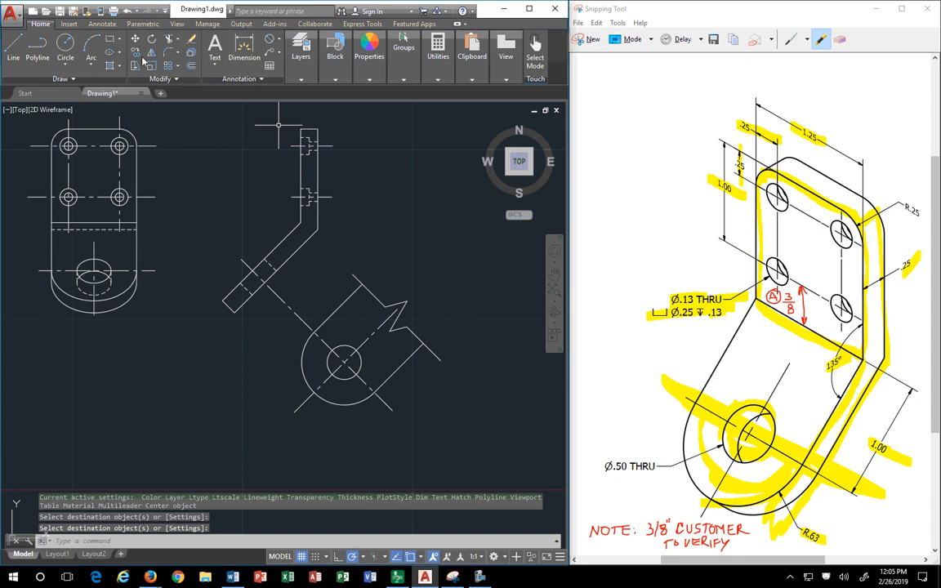
- Add a radius dimension to the auxiliary view's rounded end, placing its text below and to the left of the arc
{"action": "left_click", "coordinate": [301, 51]}
{"action": "left_click", "coordinate": [244, 49]}
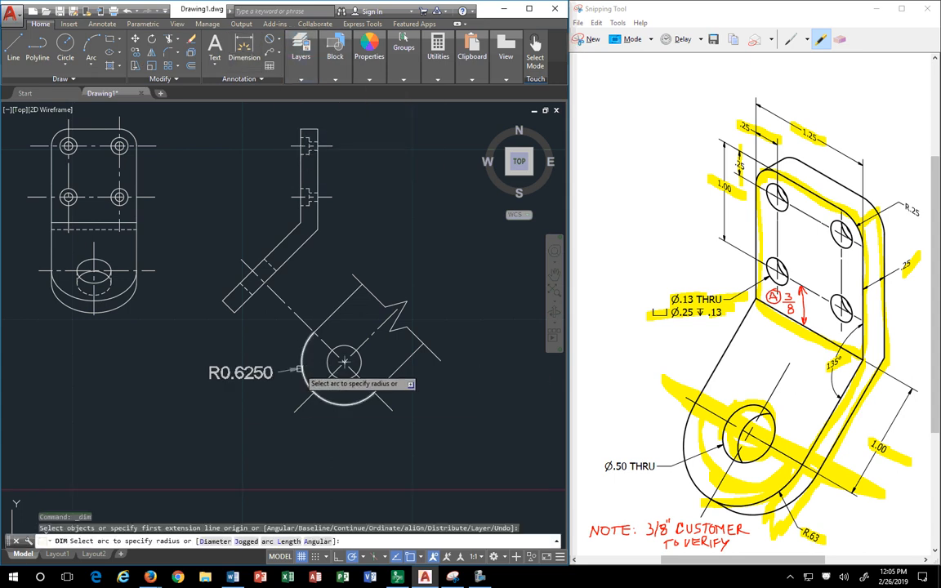
{"action": "left_click", "coordinate": [310, 384]}
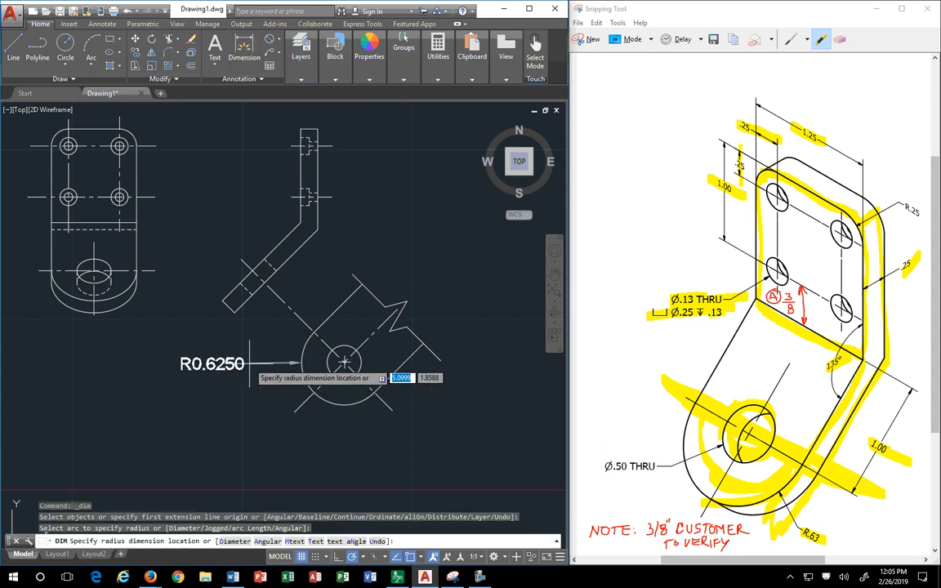
{"action": "left_click", "coordinate": [311, 451]}
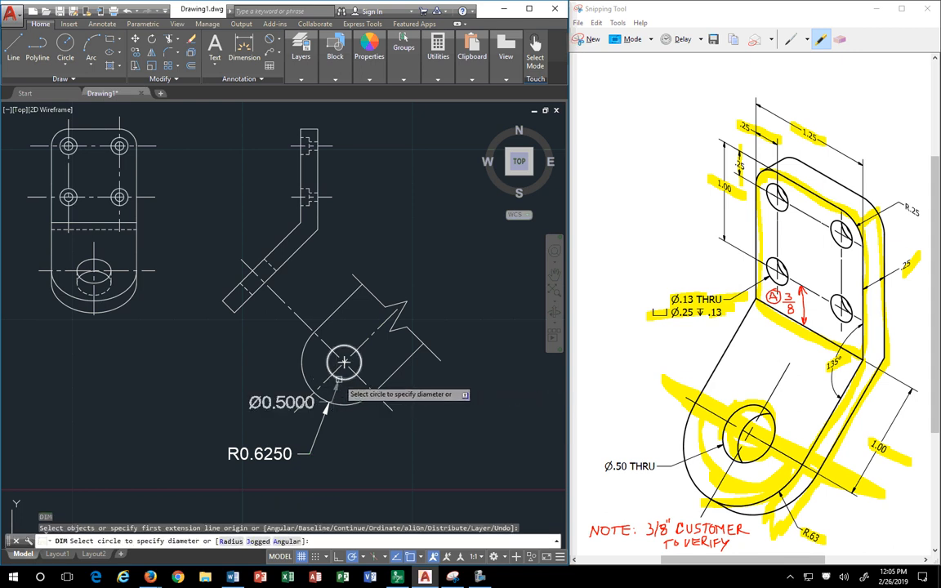
- Add a diameter dimension to the auxiliary view's hole, placing its text just below the radius dimension
{"action": "left_click", "coordinate": [344, 362]}
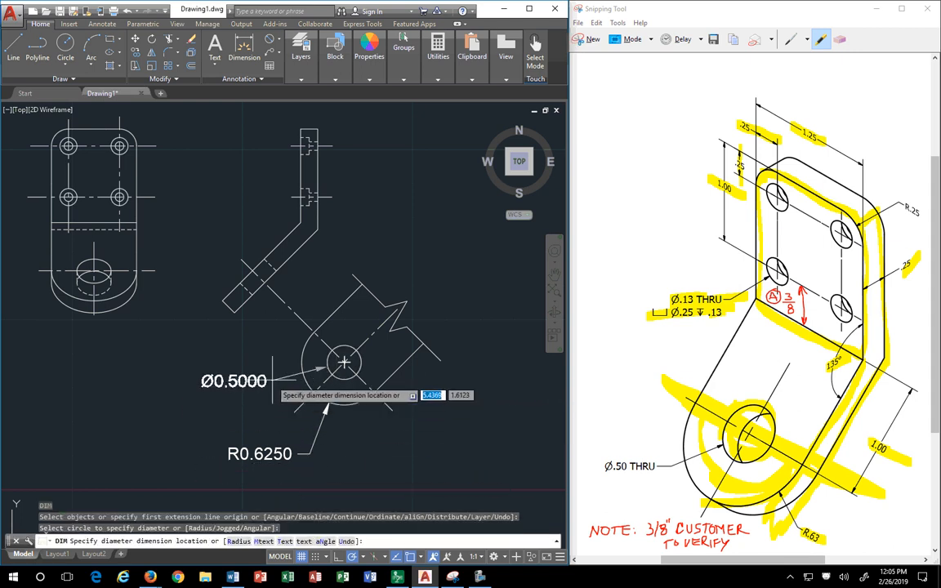
{"action": "middle_click_drag", "start_coordinate": [334, 471], "coordinate": [332, 436]}
{"action": "scroll", "coordinate": [333, 426], "scroll_direction": "down", "scroll_amount": 2}
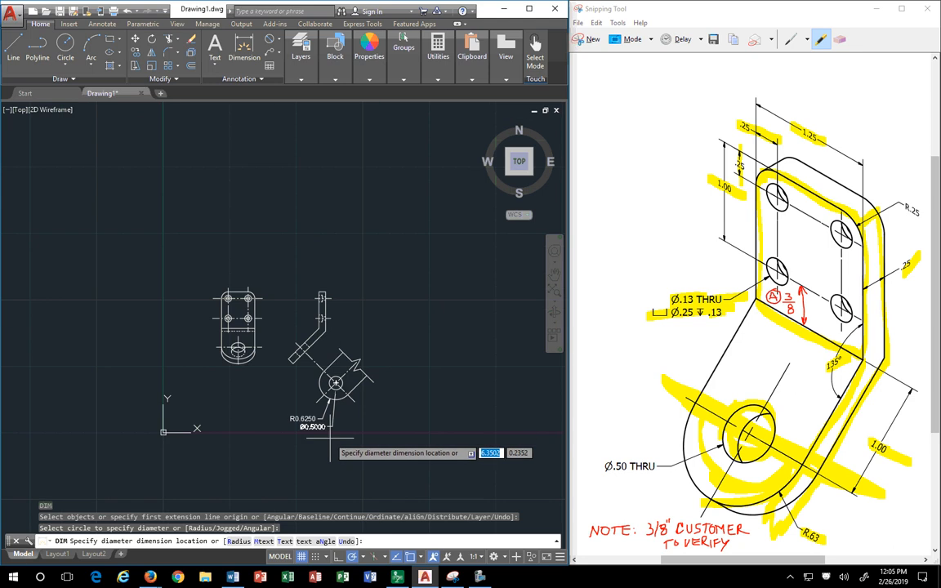
{"action": "scroll", "coordinate": [327, 433], "scroll_direction": "up", "scroll_amount": 2}
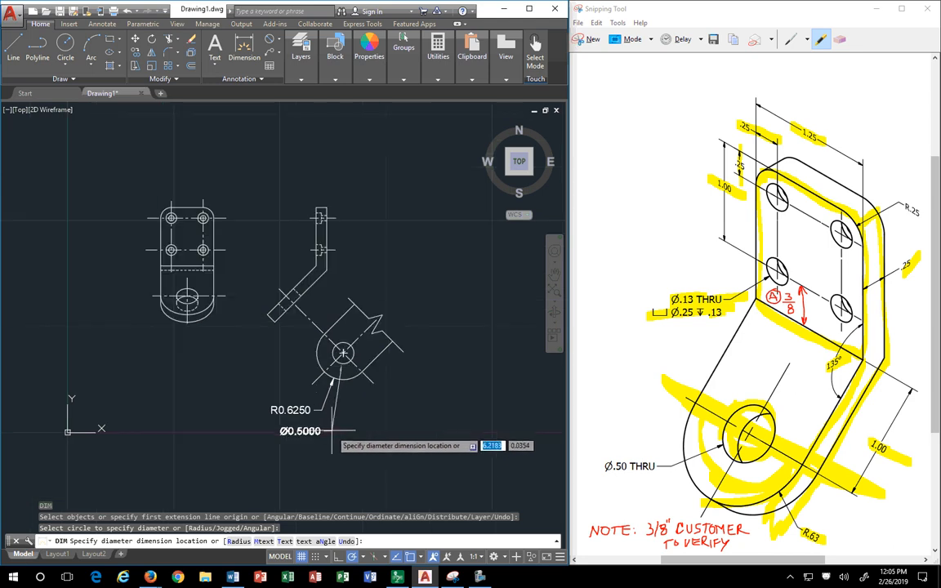
{"action": "left_click", "coordinate": [330, 429]}
{"action": "key", "text": "Return"}
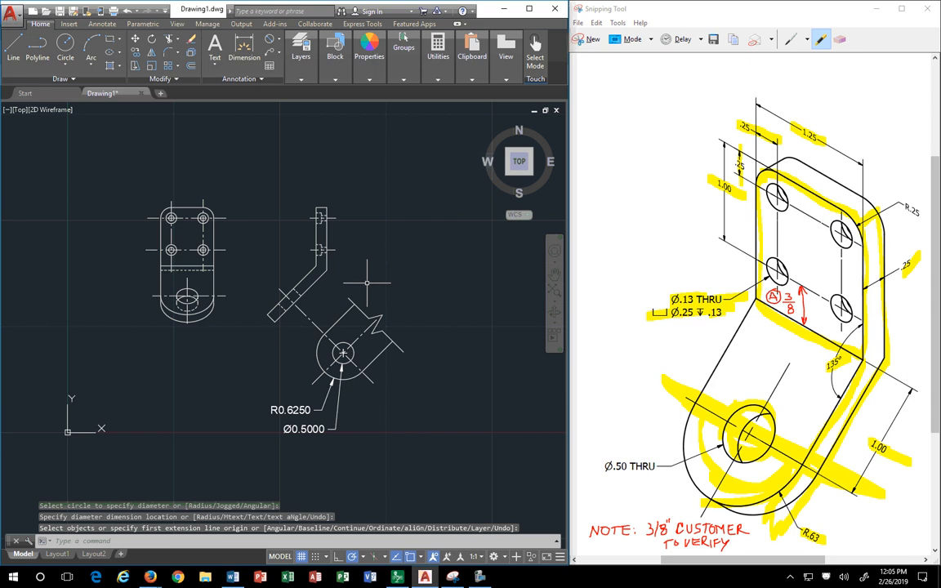
{"action": "scroll", "coordinate": [392, 301], "scroll_direction": "up", "scroll_amount": 2}
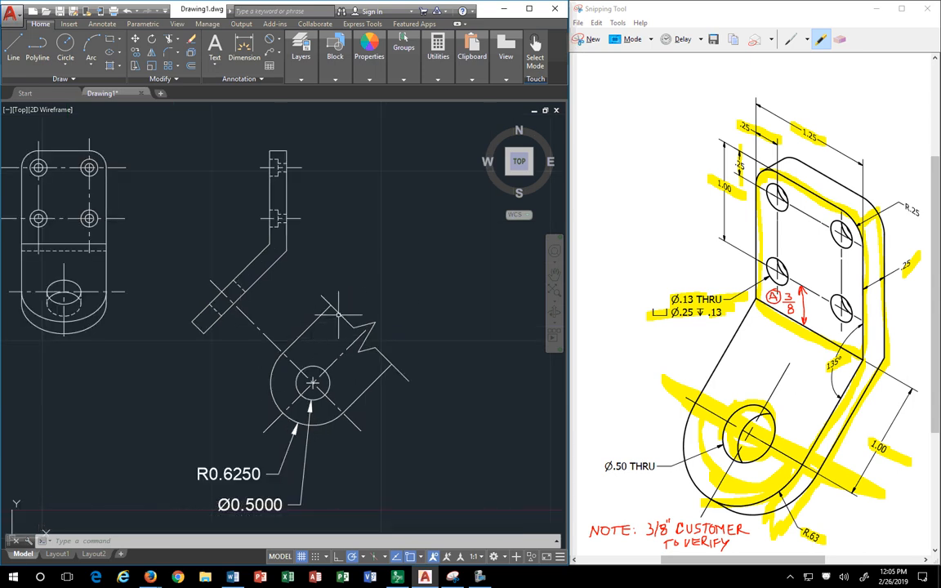
{"action": "left_click", "coordinate": [248, 47]}
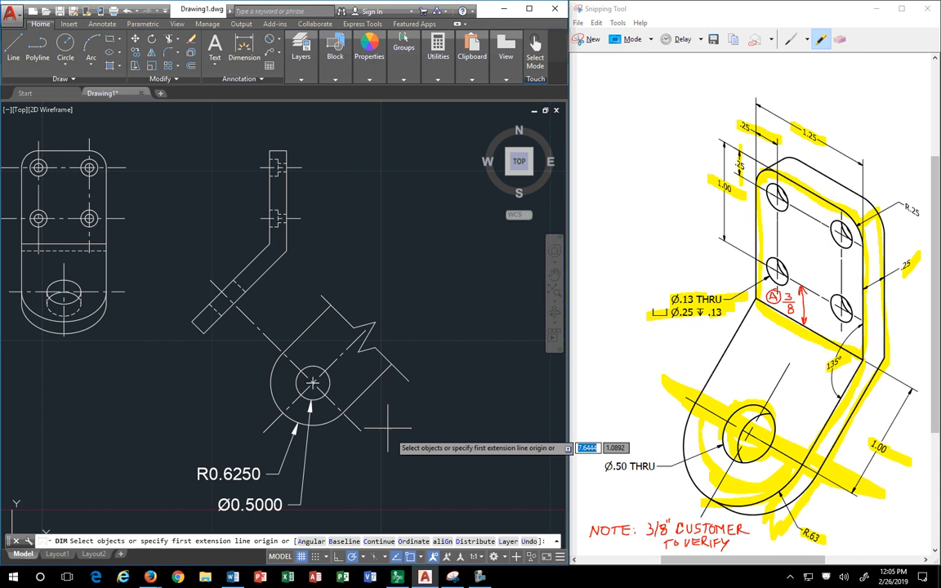
{"action": "key", "text": "Return"}
{"action": "left_click", "coordinate": [361, 430]}
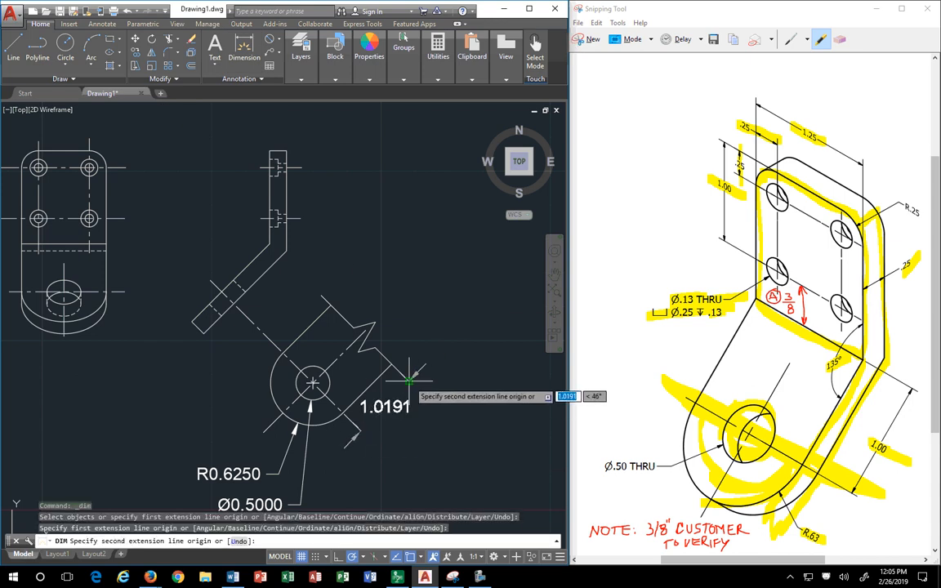
{"action": "key", "text": "Escape"}
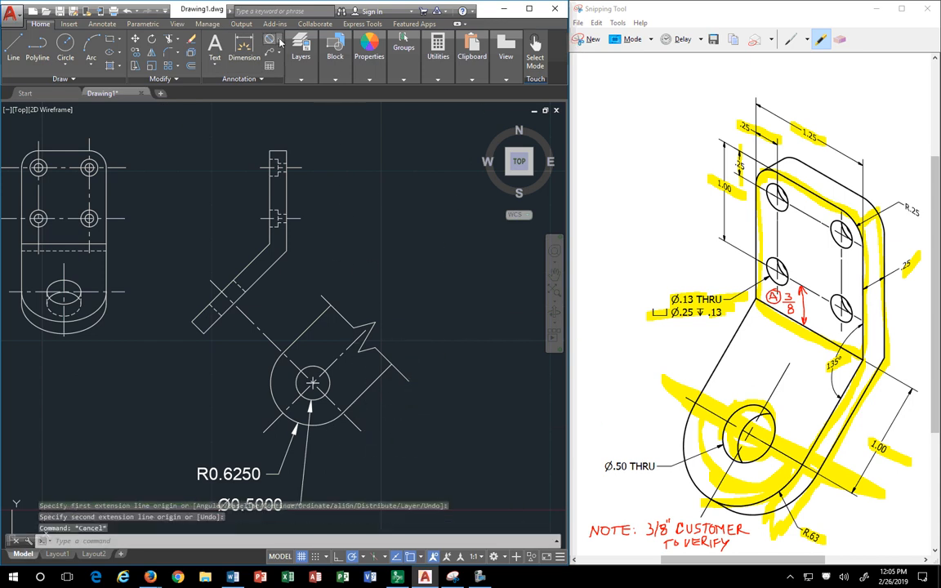
{"action": "left_click", "coordinate": [280, 42]}
{"action": "left_click", "coordinate": [260, 72]}
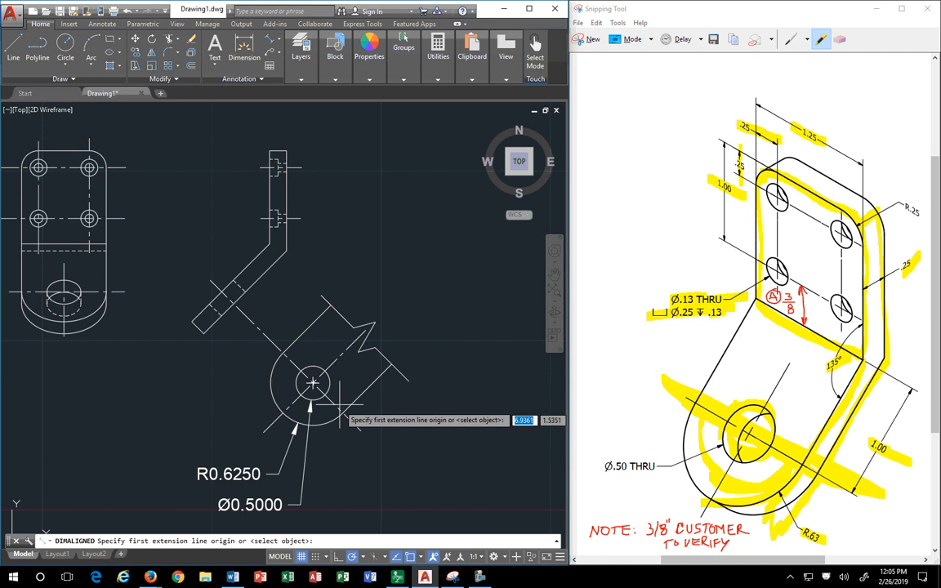
{"action": "left_click", "coordinate": [347, 406]}
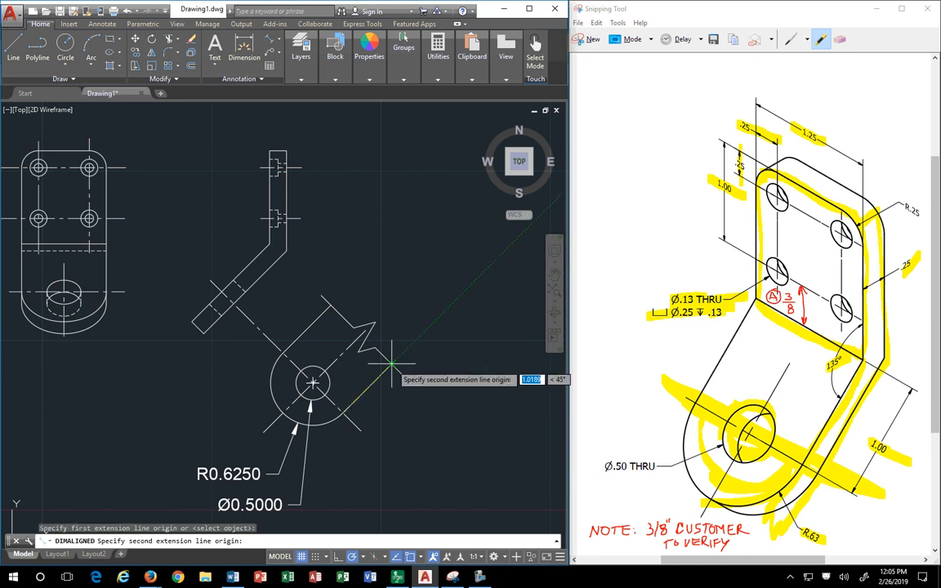
{"action": "left_click", "coordinate": [391, 364]}
{"action": "key", "text": "Escape"}
{"action": "key", "text": "Escape"}
{"action": "key", "text": "Escape"}
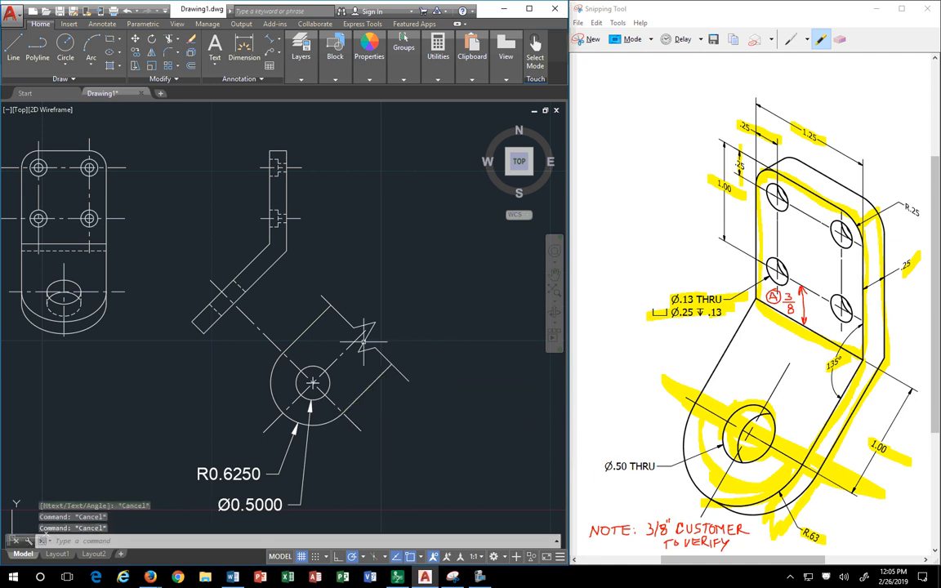
- Draw a 45-degree construction line from the side view's inner bend corner down through the auxiliary view's break line and past it
{"action": "type", "text": "l"}
{"action": "key", "text": "Return"}
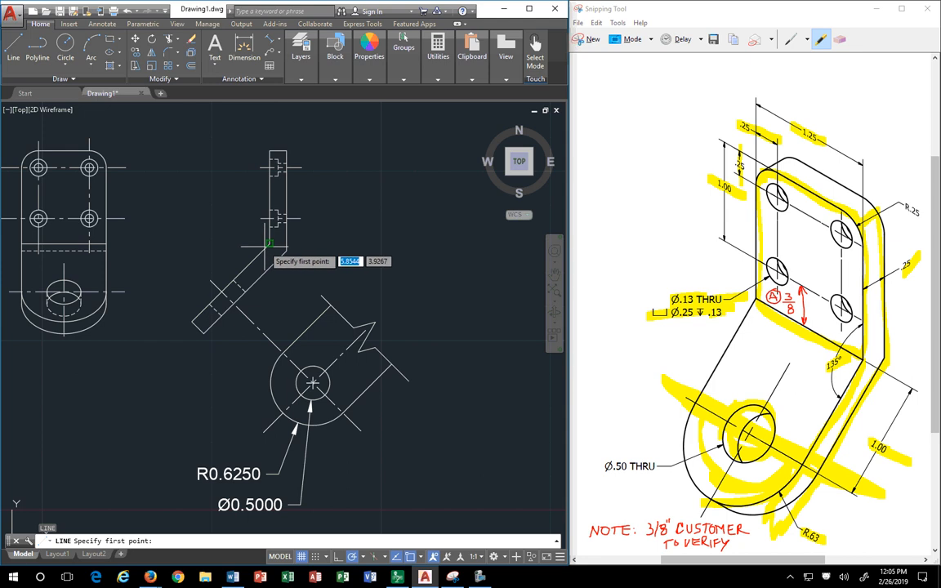
{"action": "left_click", "coordinate": [270, 244]}
{"action": "left_click", "coordinate": [451, 426]}
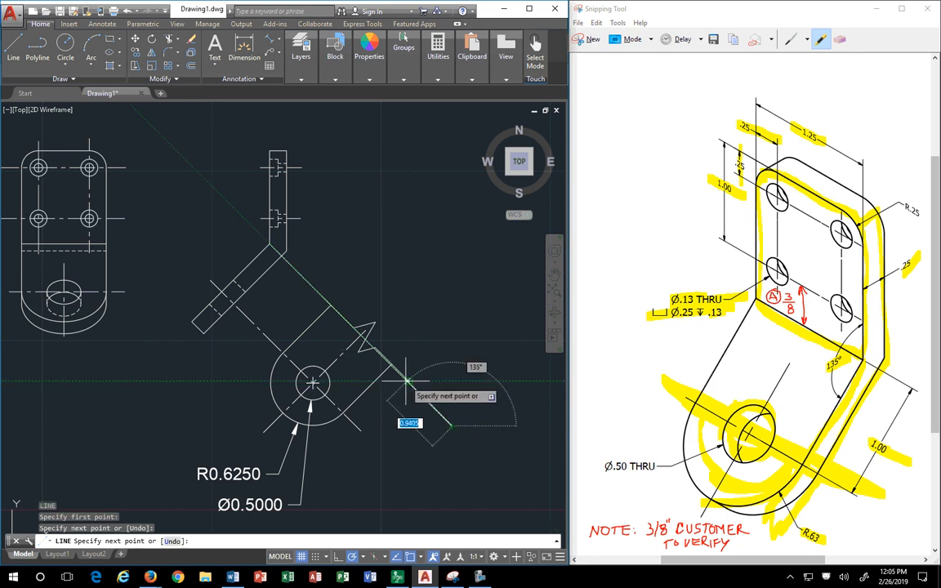
{"action": "key", "text": "Return"}
{"action": "scroll", "coordinate": [335, 321], "scroll_direction": "up", "scroll_amount": 3}
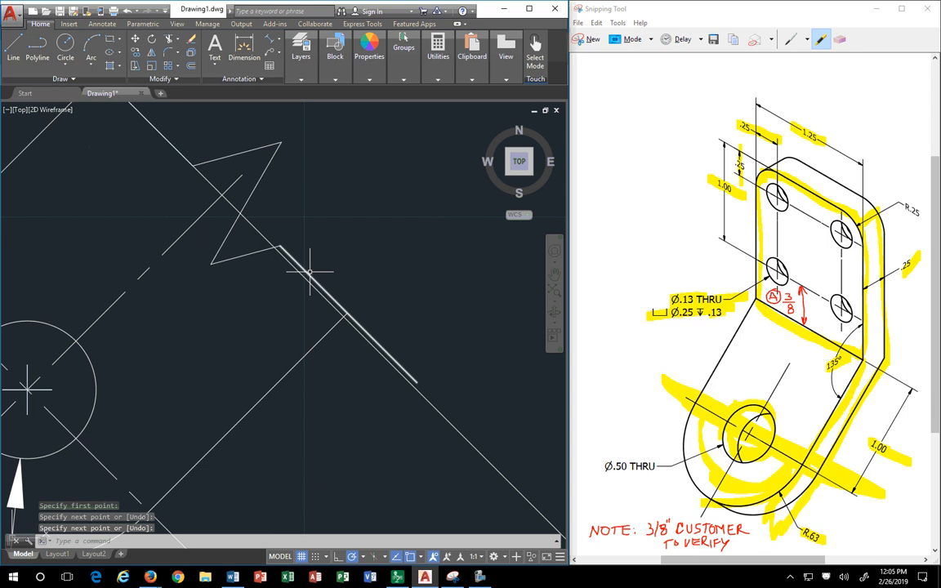
- Try to move the break line's lower straight segment onto the construction line, and undo the move
{"action": "type", "text": "m"}
{"action": "key", "text": "Return"}
{"action": "left_click", "coordinate": [312, 275]}
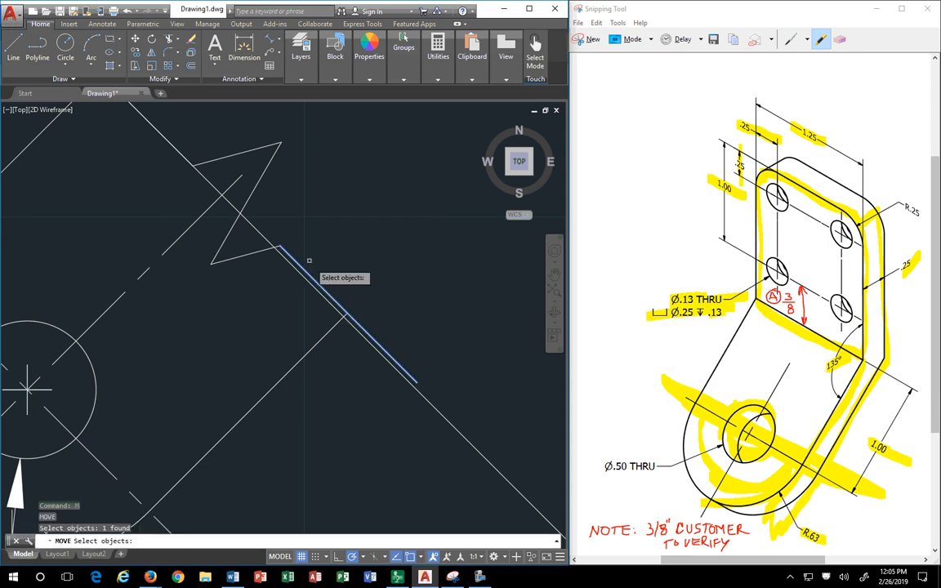
{"action": "key", "text": "Return"}
{"action": "left_click", "coordinate": [346, 316]}
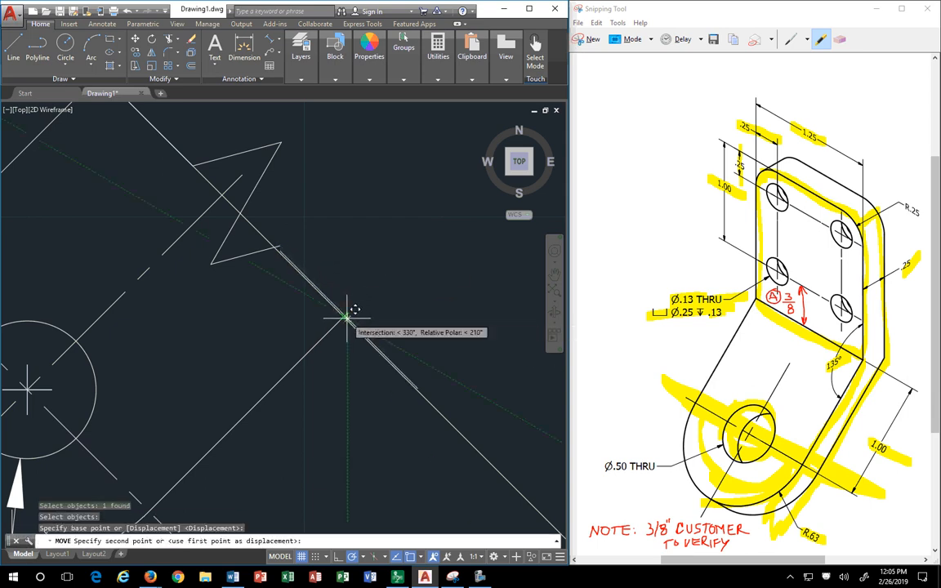
{"action": "left_click", "coordinate": [347, 317]}
{"action": "key", "text": "Return"}
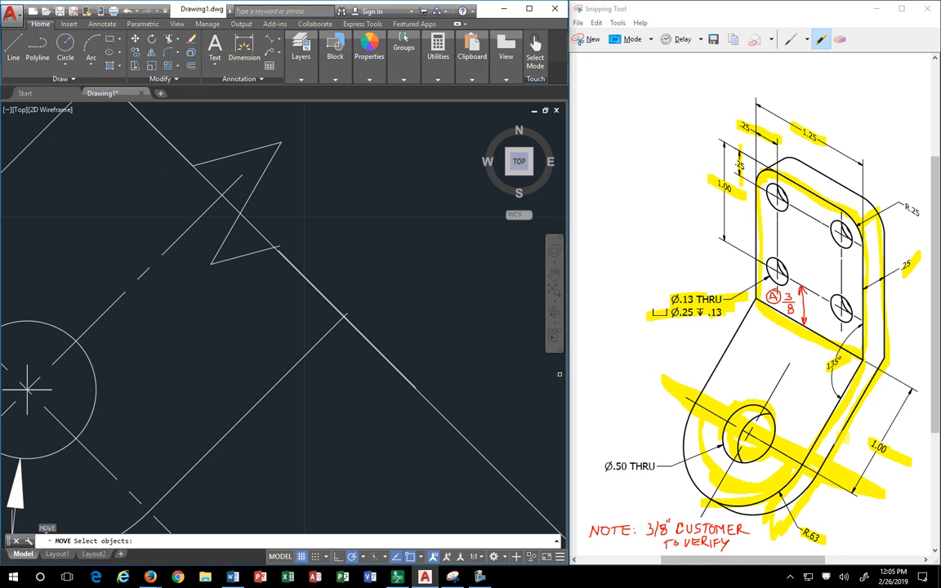
{"action": "key", "text": "Escape"}
{"action": "key", "text": "Escape"}
{"action": "scroll", "coordinate": [340, 337], "scroll_direction": "up", "scroll_amount": 2}
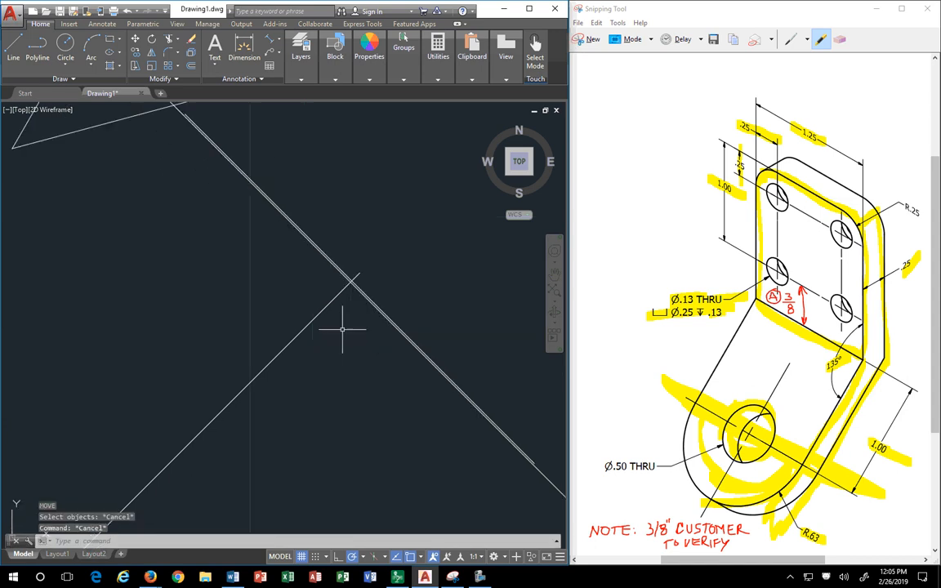
{"action": "scroll", "coordinate": [342, 324], "scroll_direction": "down", "scroll_amount": 3}
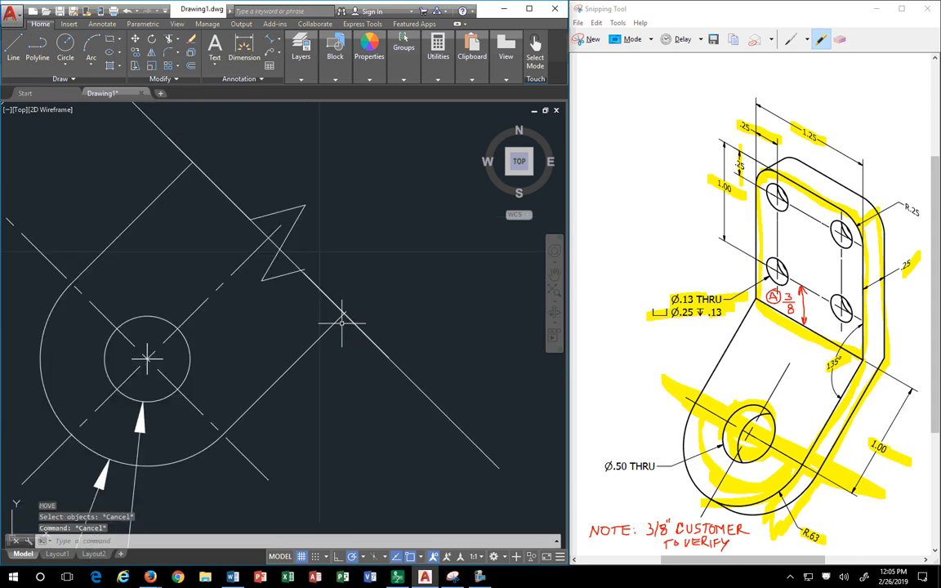
{"action": "scroll", "coordinate": [341, 324], "scroll_direction": "up", "scroll_amount": 2}
{"action": "type", "text": "u"}
{"action": "key", "text": "Return"}
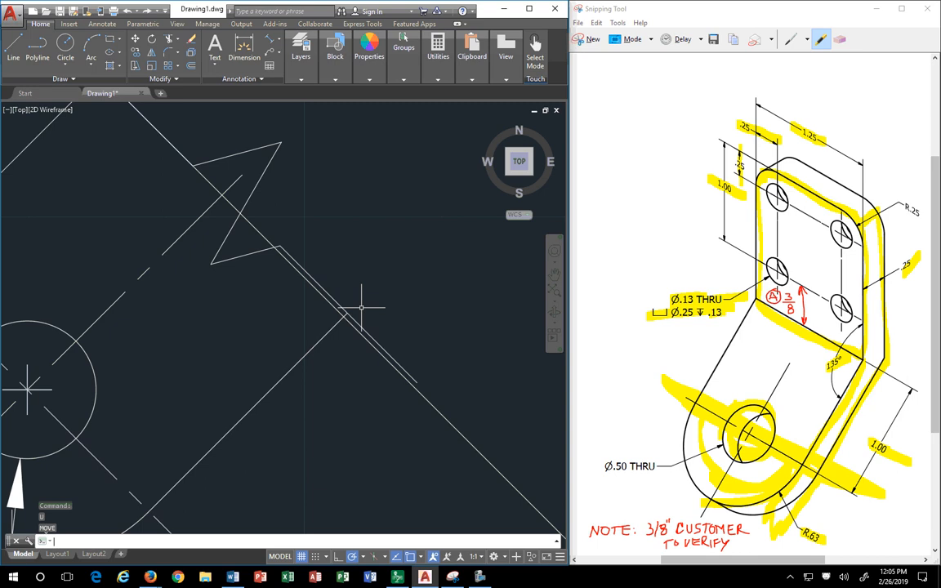
- Move the break line's lower straight segment from the outer edge line's endpoint onto the construction line
{"action": "scroll", "coordinate": [342, 316], "scroll_direction": "up", "scroll_amount": 3}
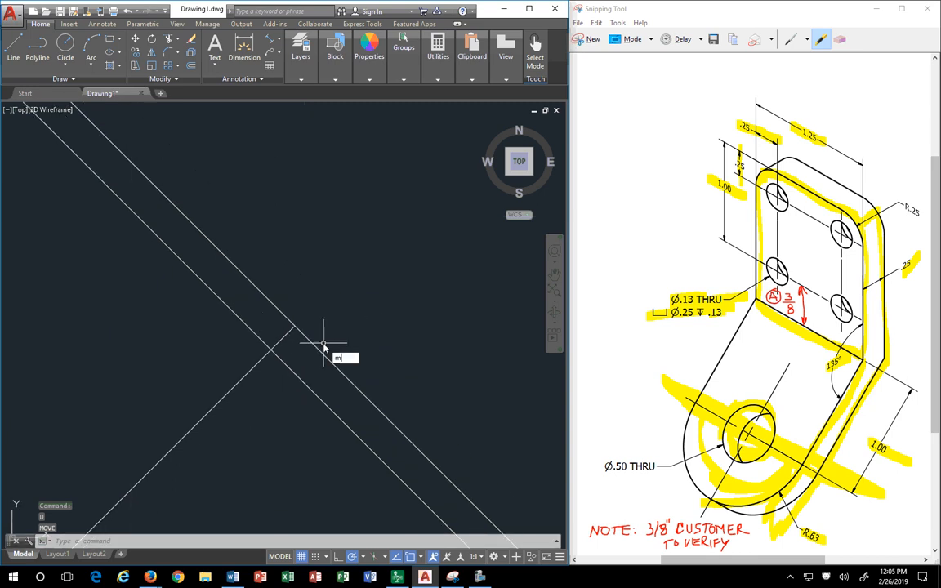
{"action": "type", "text": "m"}
{"action": "key", "text": "Return"}
{"action": "left_click", "coordinate": [295, 325]}
{"action": "key", "text": "Return"}
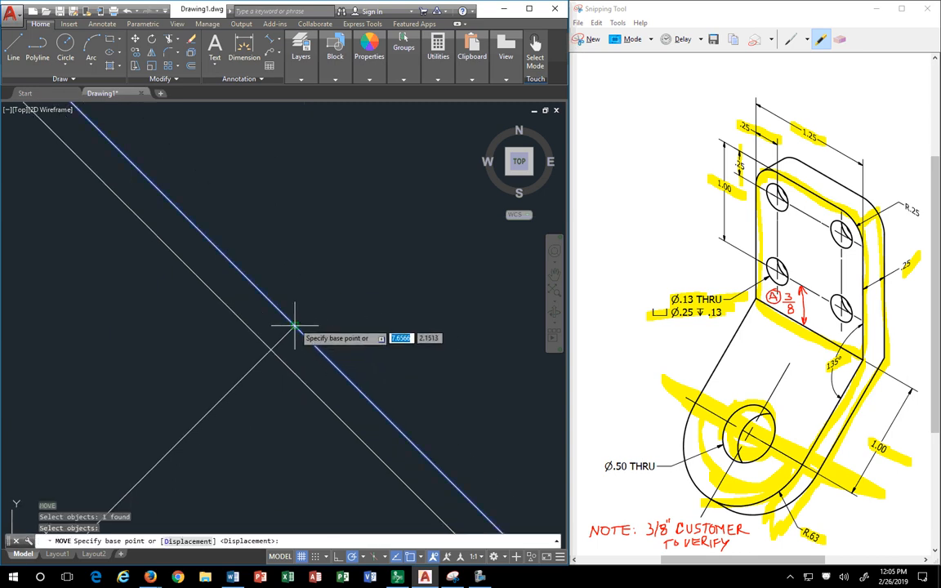
{"action": "left_click", "coordinate": [294, 325]}
{"action": "left_click", "coordinate": [279, 349]}
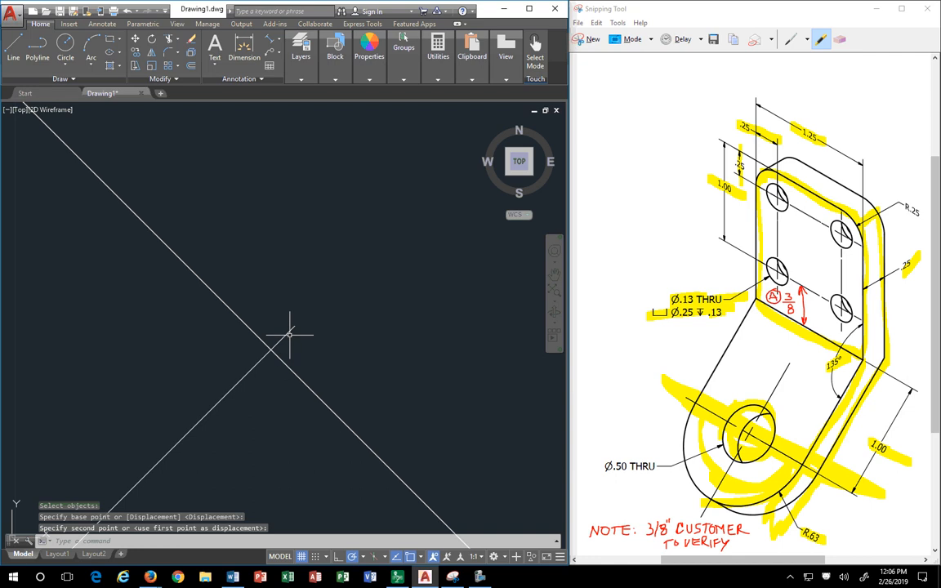
- Stretch the upper end of the auxiliary view's lower edge line back to its intersection with the construction line
{"action": "left_click", "coordinate": [289, 333]}
{"action": "left_click", "coordinate": [295, 326]}
{"action": "left_click", "coordinate": [271, 350]}
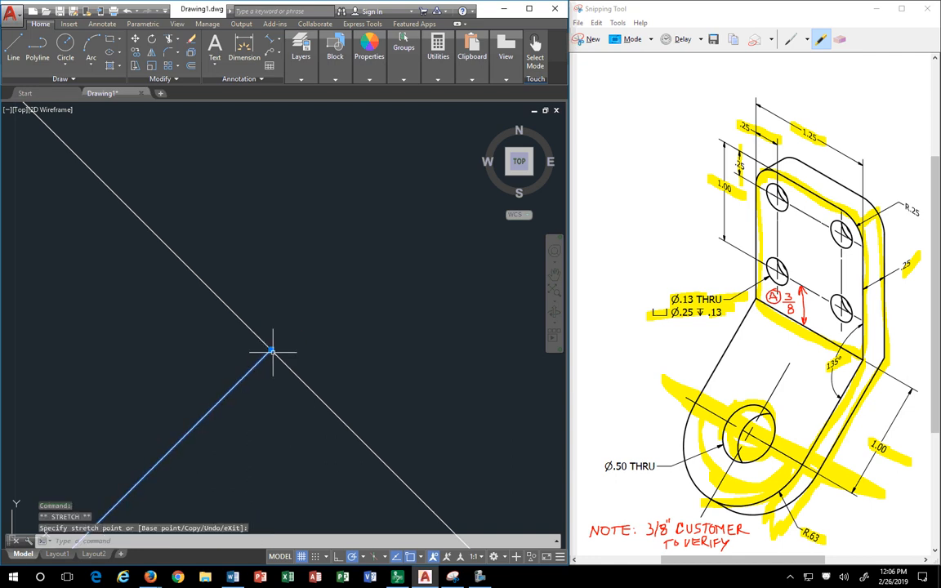
{"action": "key", "text": "Escape"}
- Stretch the free end of the break line's zigzag to meet the moved lower segment on the construction line
{"action": "scroll", "coordinate": [340, 369], "scroll_direction": "down", "scroll_amount": 4}
{"action": "scroll", "coordinate": [339, 364], "scroll_direction": "up", "scroll_amount": 3}
{"action": "scroll", "coordinate": [340, 365], "scroll_direction": "down", "scroll_amount": 3}
{"action": "scroll", "coordinate": [199, 262], "scroll_direction": "up", "scroll_amount": 3}
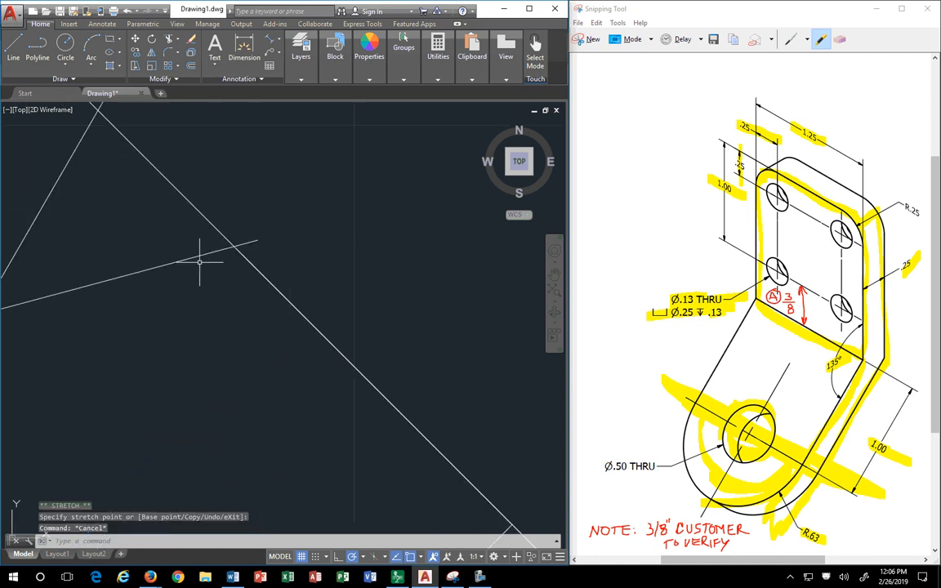
{"action": "left_click", "coordinate": [282, 229]}
{"action": "left_click", "coordinate": [287, 227]}
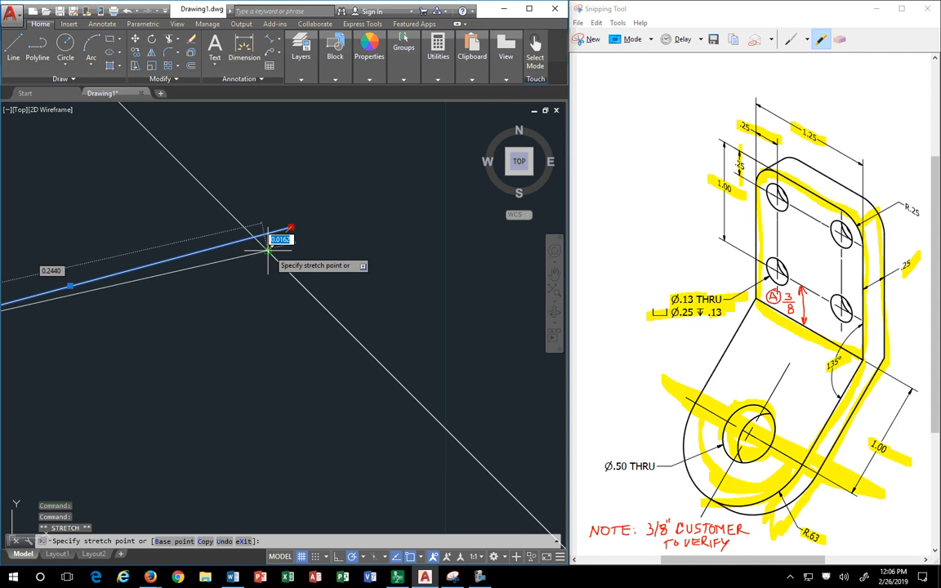
{"action": "left_click", "coordinate": [269, 250]}
{"action": "key", "text": "Escape"}
{"action": "key", "text": "Escape"}
- Erase the construction line running from the side view's bend corner through the break line
{"action": "scroll", "coordinate": [336, 263], "scroll_direction": "down", "scroll_amount": 3}
{"action": "scroll", "coordinate": [323, 254], "scroll_direction": "up", "scroll_amount": 3}
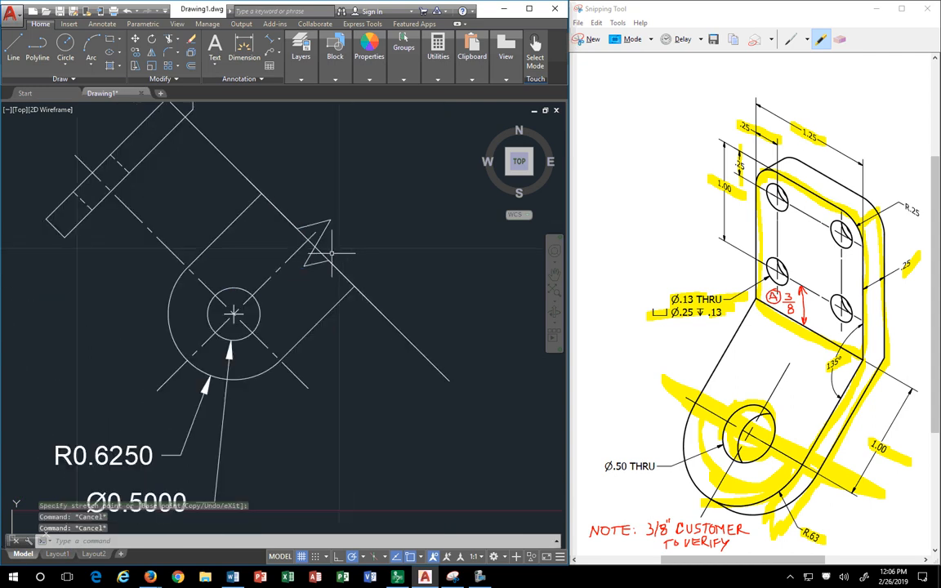
{"action": "left_click", "coordinate": [322, 253]}
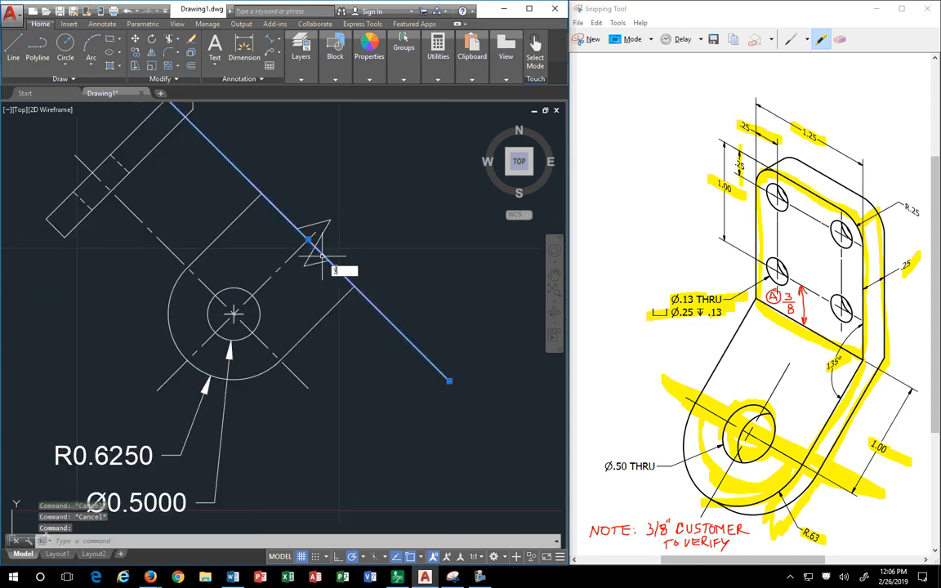
{"action": "key", "text": "Escape"}
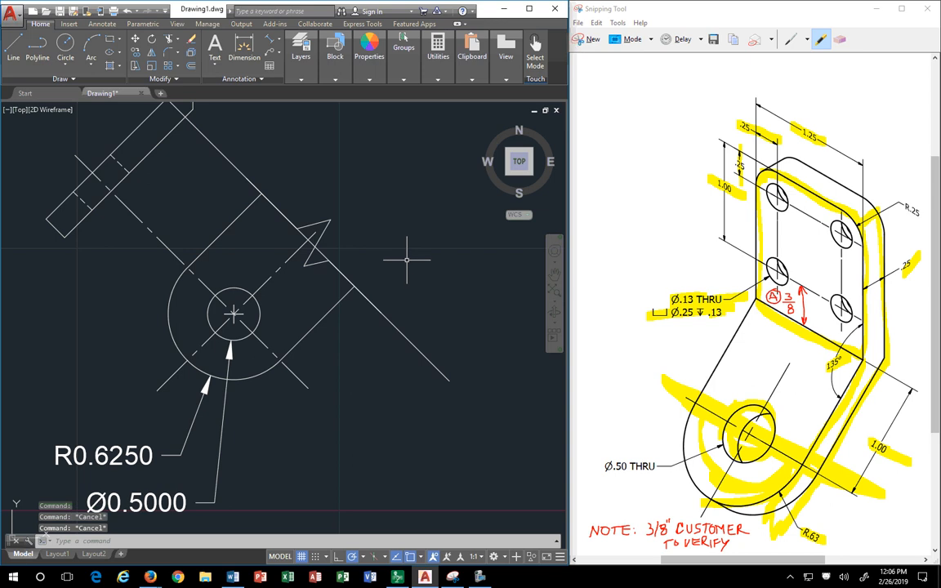
{"action": "key", "text": "Return"}
{"action": "left_click", "coordinate": [323, 255]}
{"action": "key", "text": "Return"}
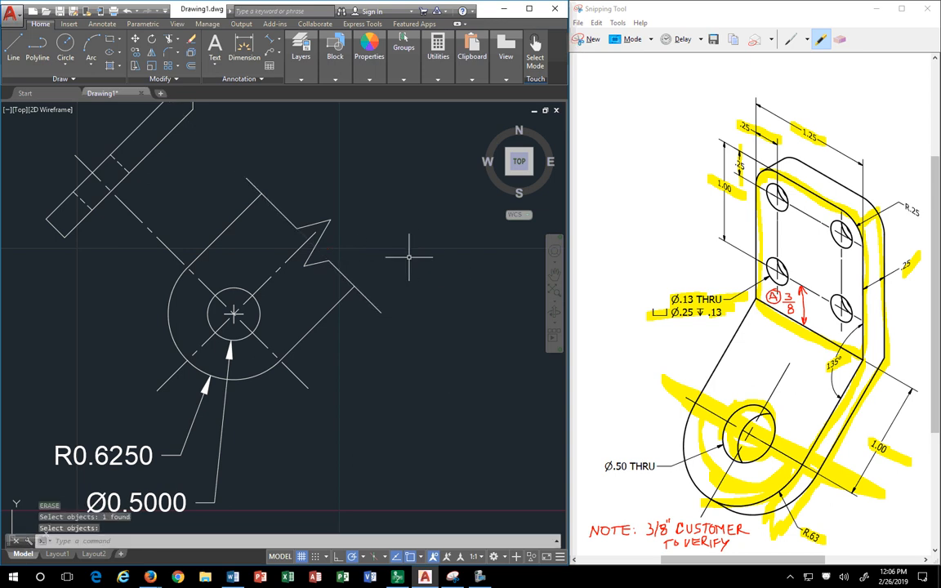
- Add an aligned dimension to the auxiliary view's lower edge, from the arc's tangent point to the break line, placed outside the view
{"action": "scroll", "coordinate": [381, 298], "scroll_direction": "down", "scroll_amount": 2}
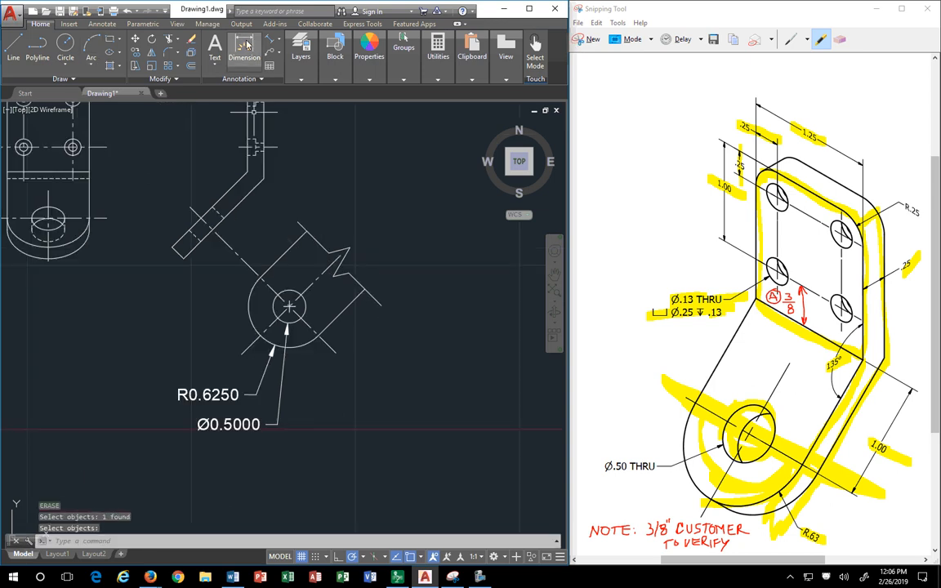
{"action": "left_click", "coordinate": [274, 41]}
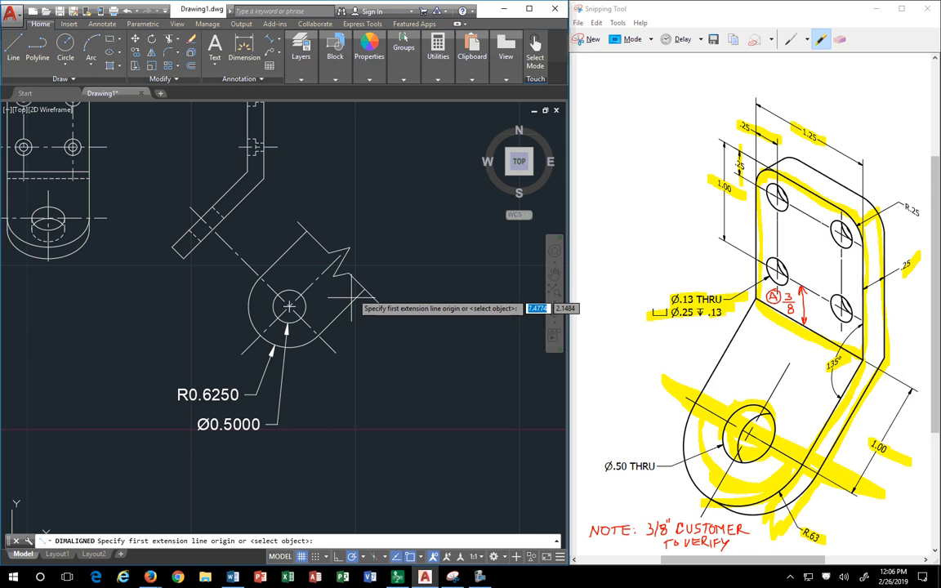
{"action": "left_click", "coordinate": [318, 335]}
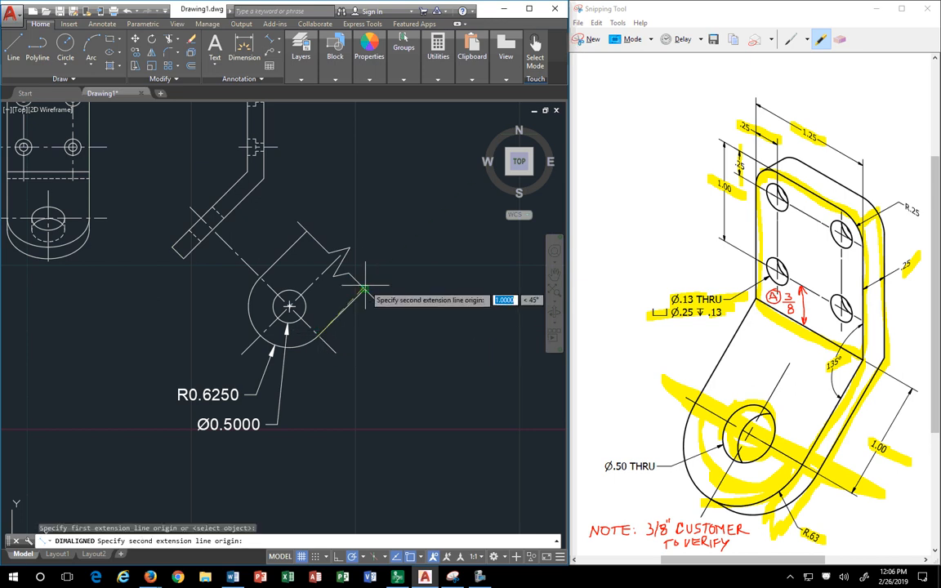
{"action": "left_click", "coordinate": [364, 289]}
{"action": "left_click", "coordinate": [399, 360]}
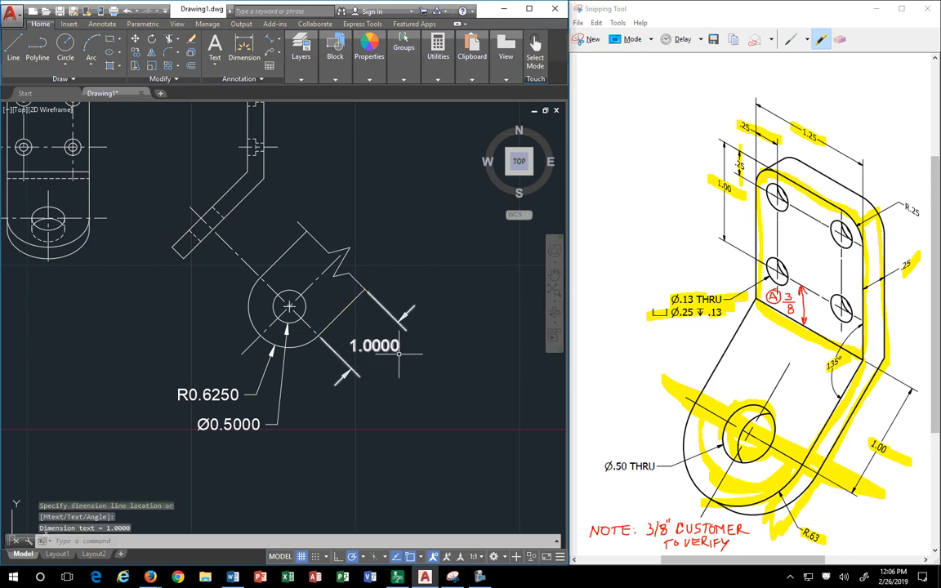
- Shorten the break line's lower straight segment so it ends at the auxiliary view's lower edge line
{"action": "scroll", "coordinate": [314, 343], "scroll_direction": "up", "scroll_amount": 7}
{"action": "scroll", "coordinate": [408, 380], "scroll_direction": "down", "scroll_amount": 5}
{"action": "scroll", "coordinate": [364, 360], "scroll_direction": "down", "scroll_amount": 2}
{"action": "scroll", "coordinate": [445, 335], "scroll_direction": "up", "scroll_amount": 2}
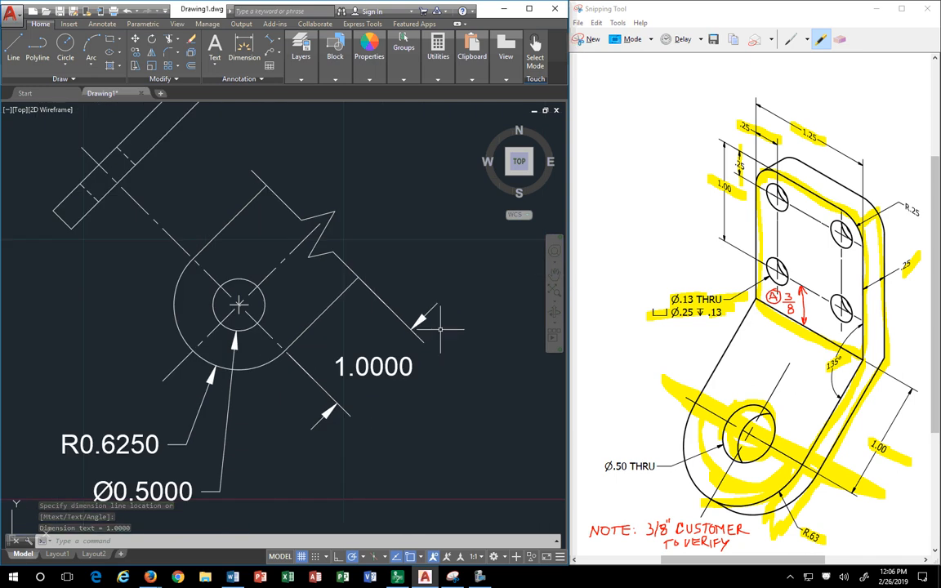
{"action": "scroll", "coordinate": [369, 313], "scroll_direction": "up", "scroll_amount": 4}
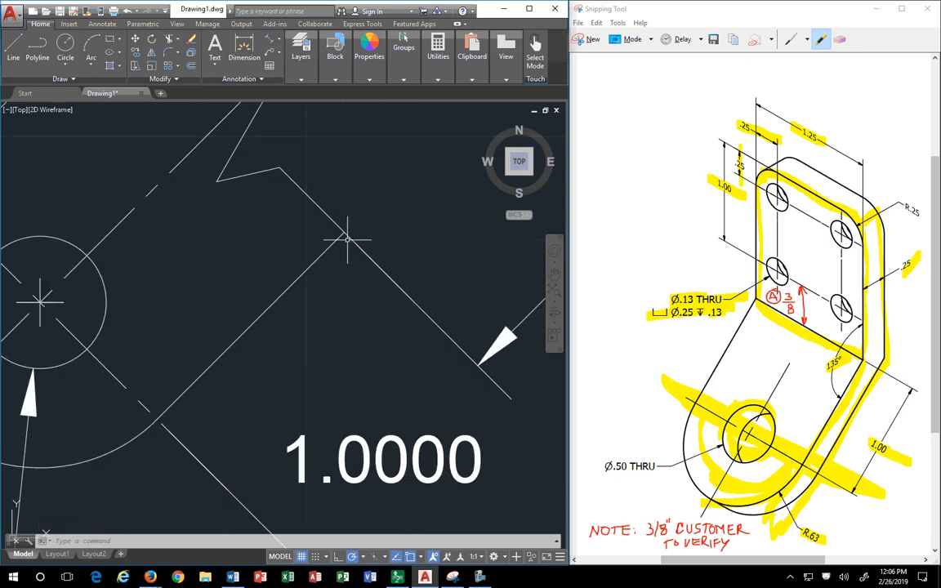
{"action": "left_click", "coordinate": [346, 238]}
{"action": "left_click", "coordinate": [411, 299]}
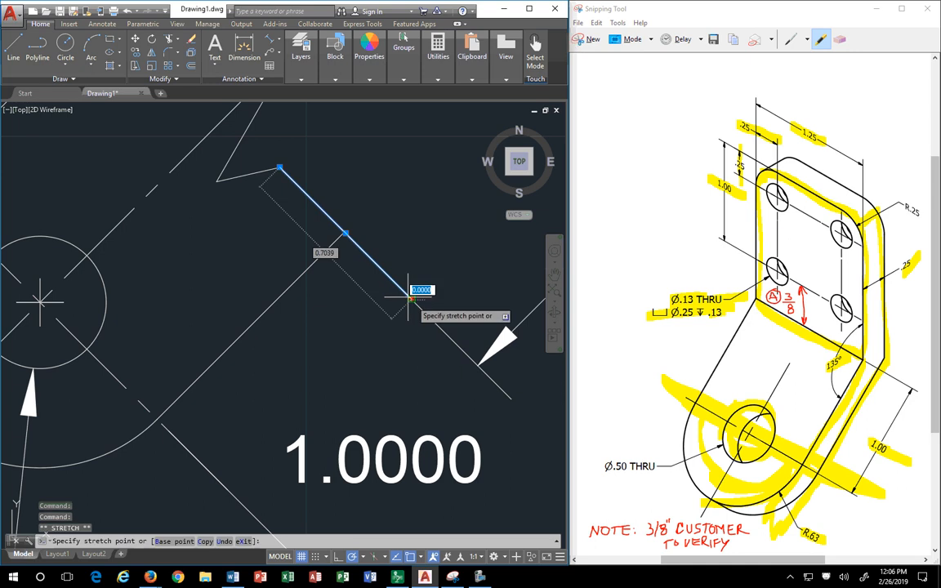
{"action": "left_click", "coordinate": [344, 232]}
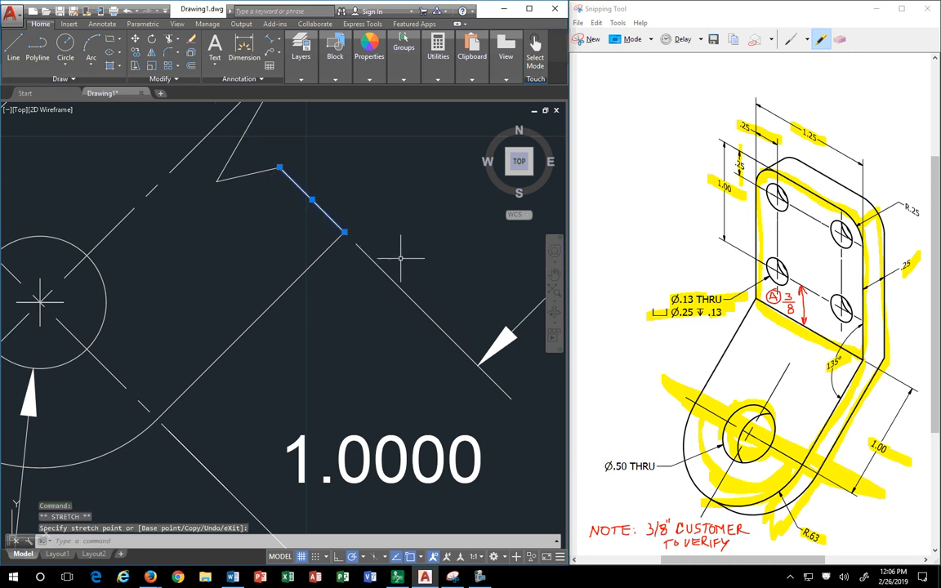
{"action": "key", "text": "Escape"}
{"action": "key", "text": "Escape"}
- Shorten the break line's upper straight segment so it ends at the auxiliary view's upper edge line
{"action": "scroll", "coordinate": [359, 272], "scroll_direction": "down", "scroll_amount": 4}
{"action": "left_click", "coordinate": [259, 174]}
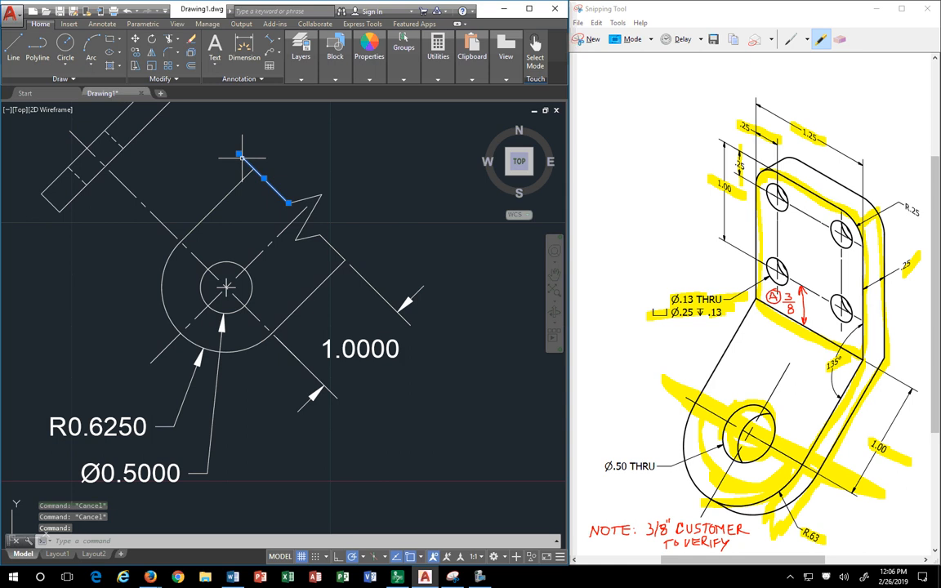
{"action": "left_click", "coordinate": [254, 168]}
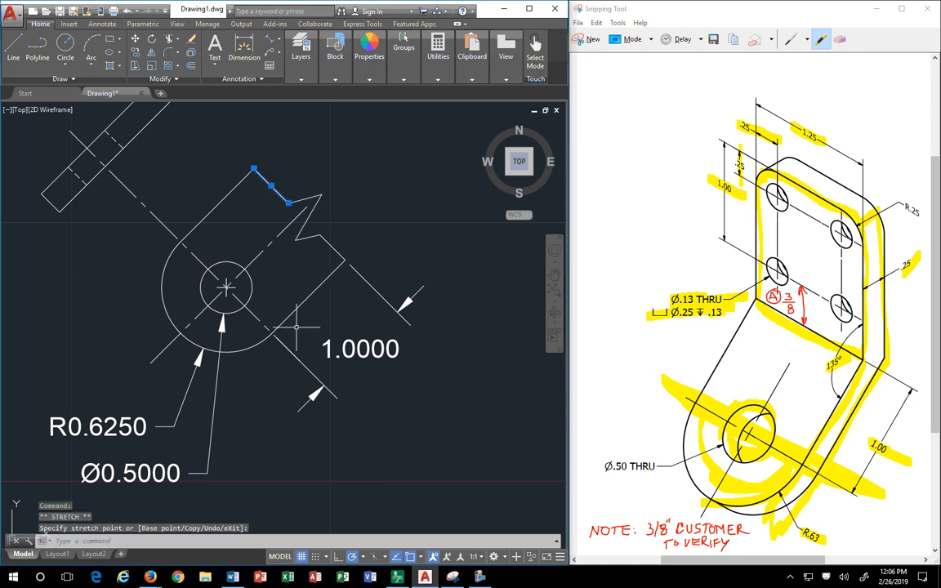
{"action": "key", "text": "Escape"}
{"action": "key", "text": "Escape"}
{"action": "left_click", "coordinate": [281, 340]}
{"action": "left_click", "coordinate": [273, 332]}
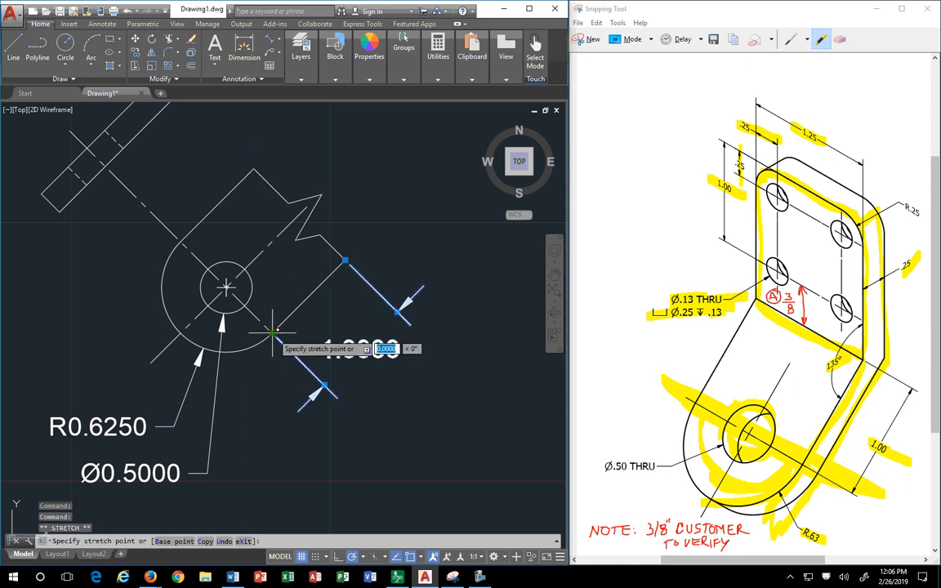
{"action": "key", "text": "Escape"}
{"action": "key", "text": "Escape"}
- Shorten the center line projected from the side view so it ends where the auxiliary view's outer arc meets the lower edge
{"action": "scroll", "coordinate": [249, 302], "scroll_direction": "up", "scroll_amount": 5}
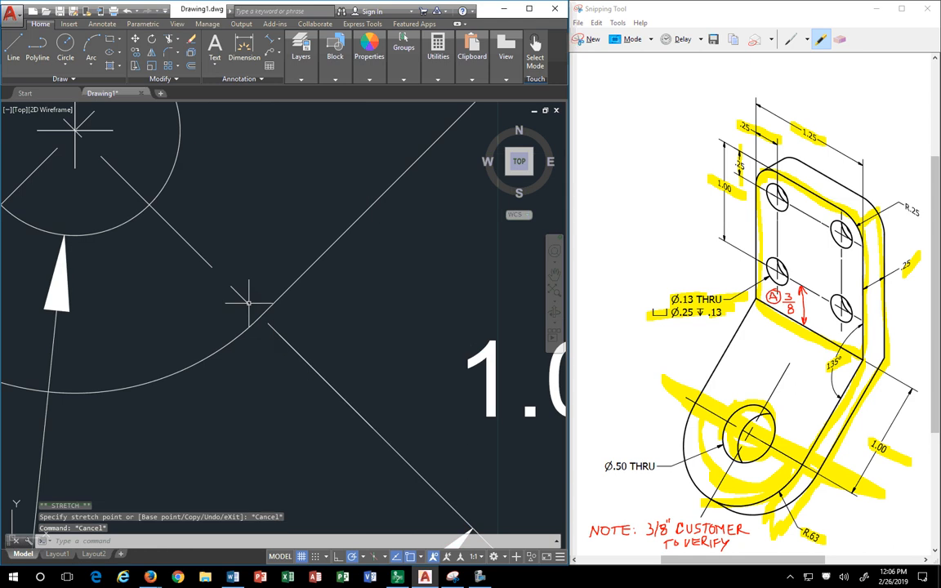
{"action": "key", "text": "Escape"}
{"action": "left_click", "coordinate": [241, 291]}
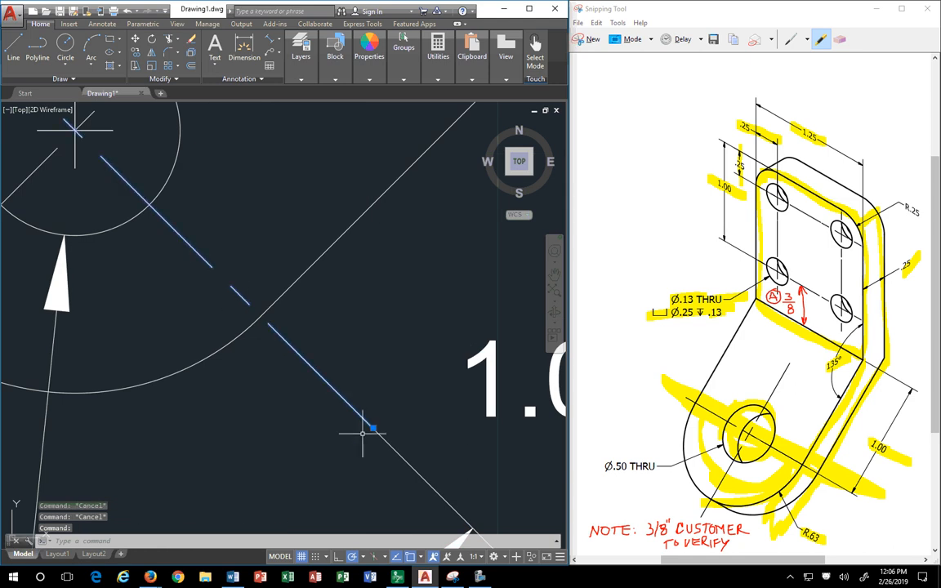
{"action": "key", "text": "Escape"}
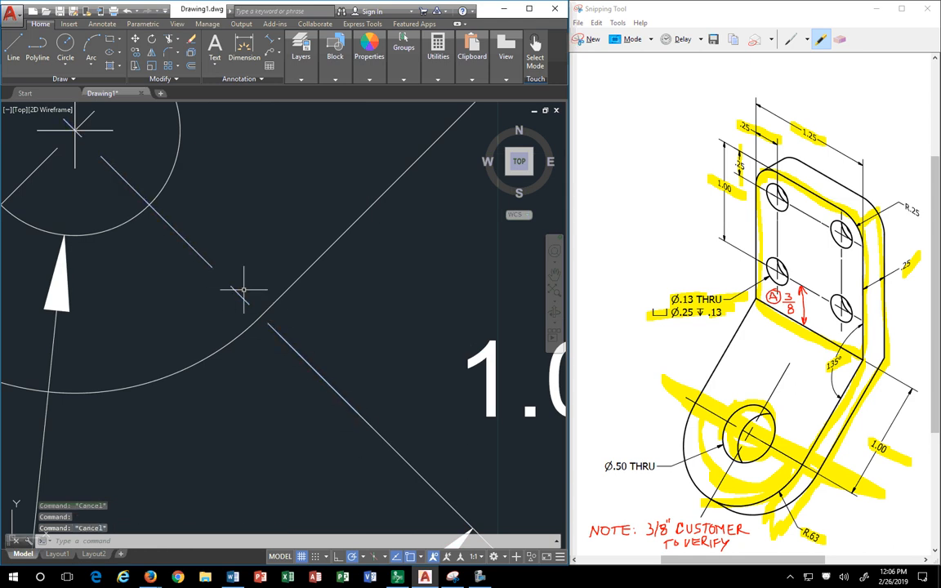
{"action": "left_click", "coordinate": [373, 426]}
{"action": "left_click", "coordinate": [374, 426]}
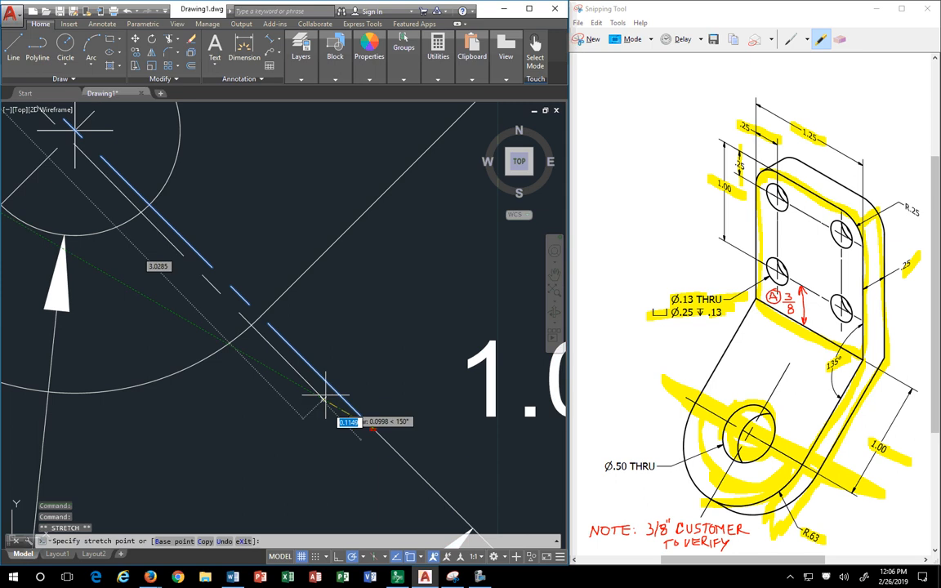
{"action": "left_click", "coordinate": [262, 317]}
{"action": "scroll", "coordinate": [311, 330], "scroll_direction": "down", "scroll_amount": 4}
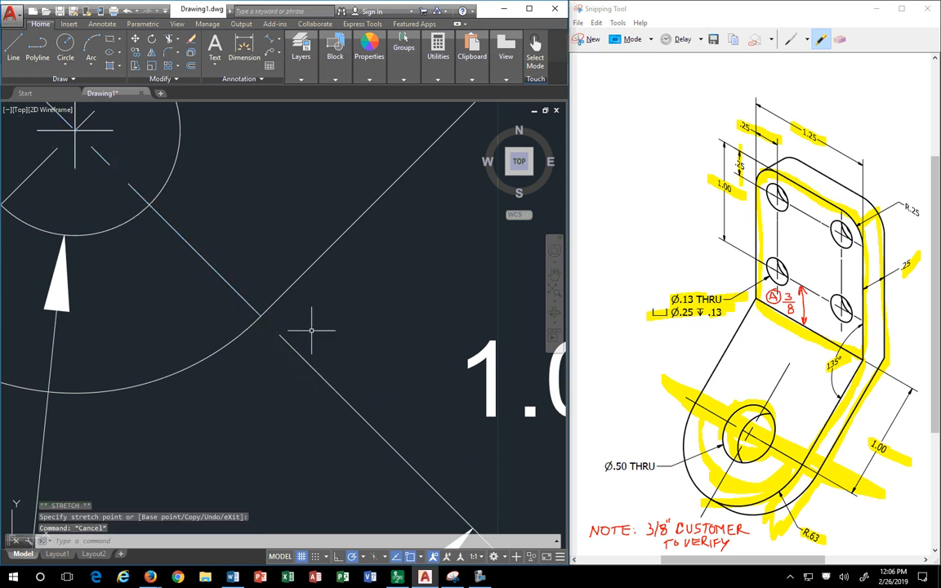
{"action": "key", "text": "Escape"}
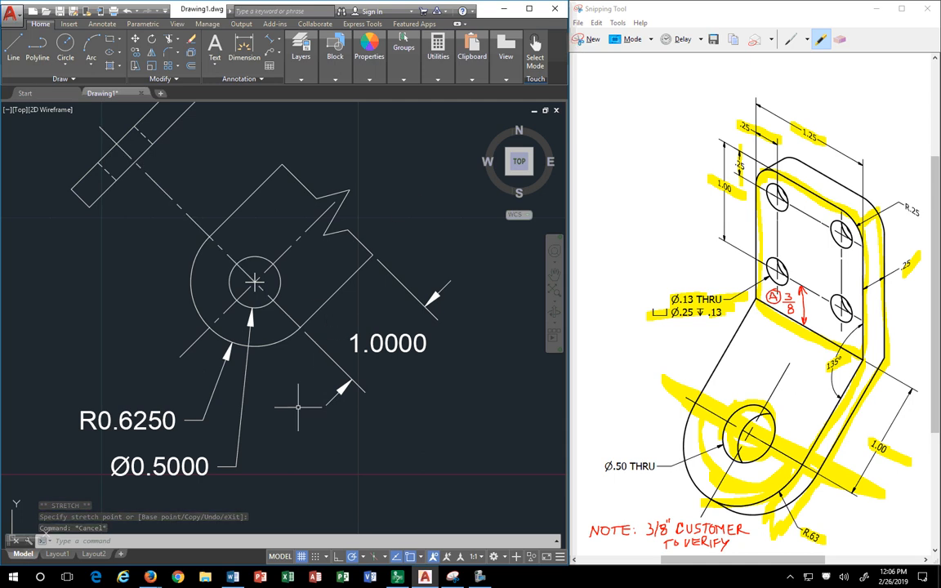
- Examine the dimensioned auxiliary view against the front and side views, highlighting the front view's elliptical hole and rounded lower end
{"action": "scroll", "coordinate": [298, 406], "scroll_direction": "down", "scroll_amount": 2}
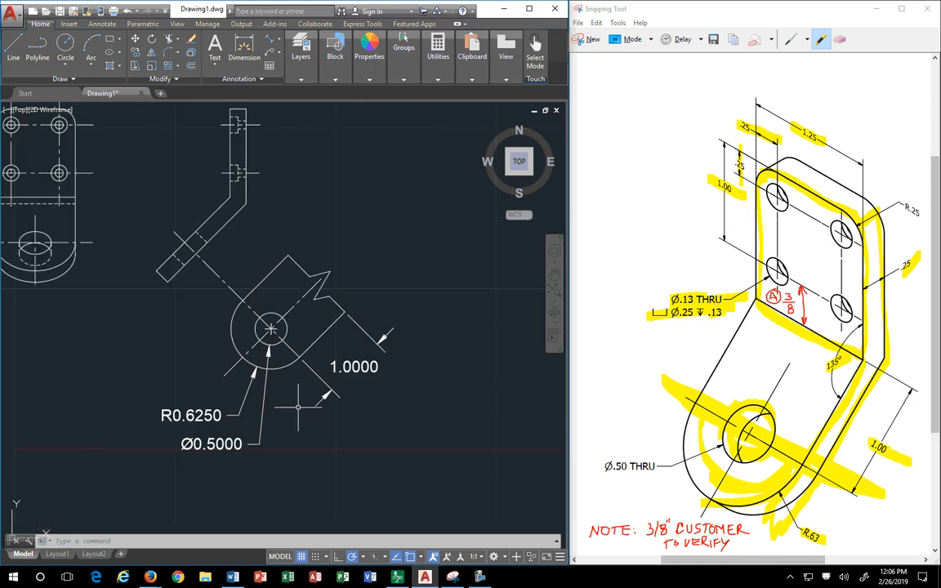
{"action": "mouse_move", "coordinate": [298, 406]}
{"action": "middle_mouse_down"}
{"action": "mouse_move", "coordinate": [341, 387]}
{"action": "mouse_move", "coordinate": [362, 451]}
{"action": "middle_mouse_up"}
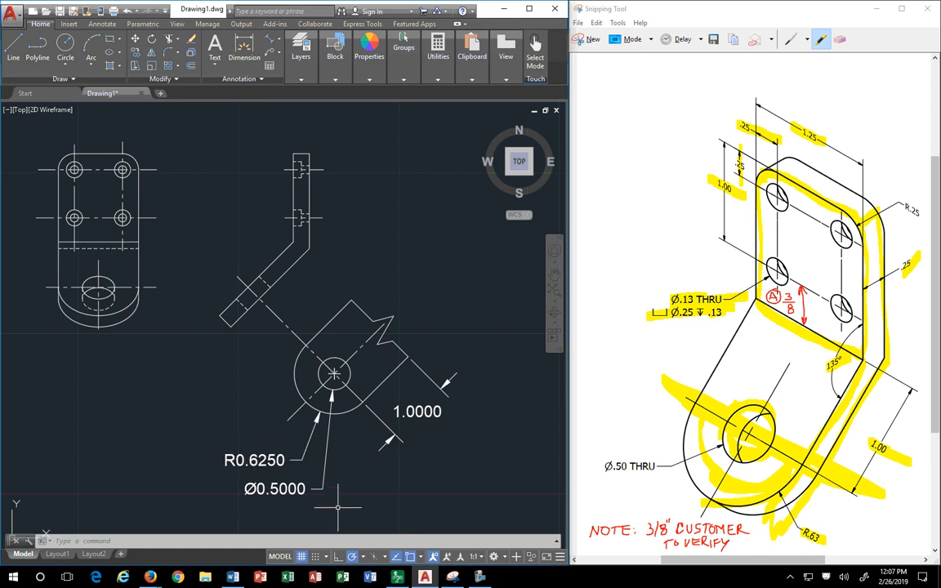
{"action": "scroll", "coordinate": [332, 464], "scroll_direction": "down", "scroll_amount": 3}
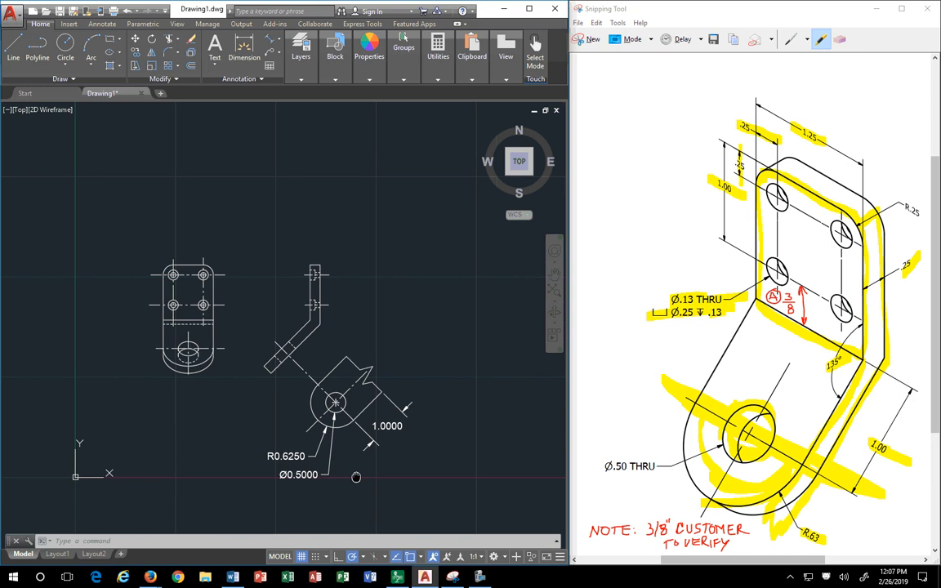
{"action": "middle_click_drag", "start_coordinate": [357, 477], "coordinate": [374, 446]}
{"action": "scroll", "coordinate": [377, 451], "scroll_direction": "up", "scroll_amount": 3}
{"action": "scroll", "coordinate": [377, 451], "scroll_direction": "down", "scroll_amount": 2}
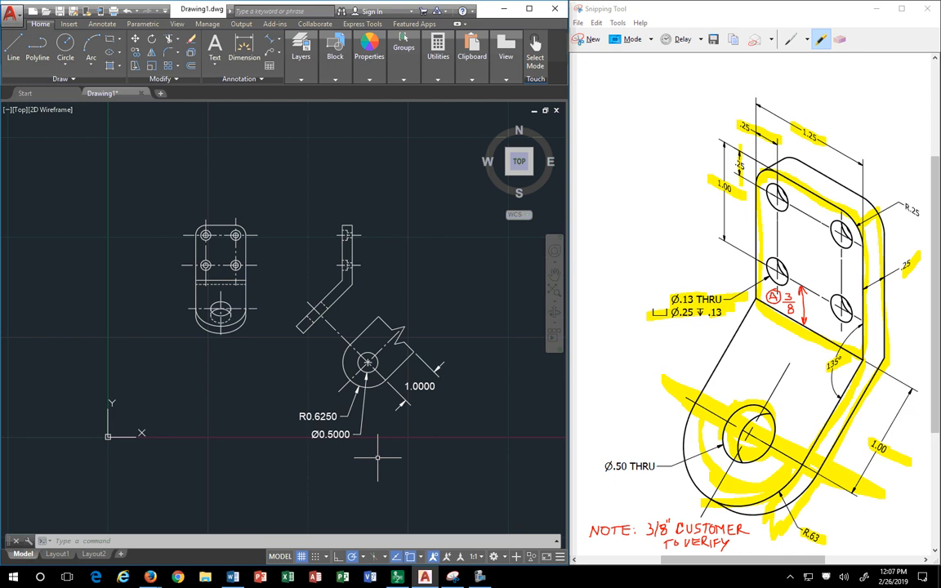
{"action": "scroll", "coordinate": [219, 312], "scroll_direction": "up", "scroll_amount": 4}
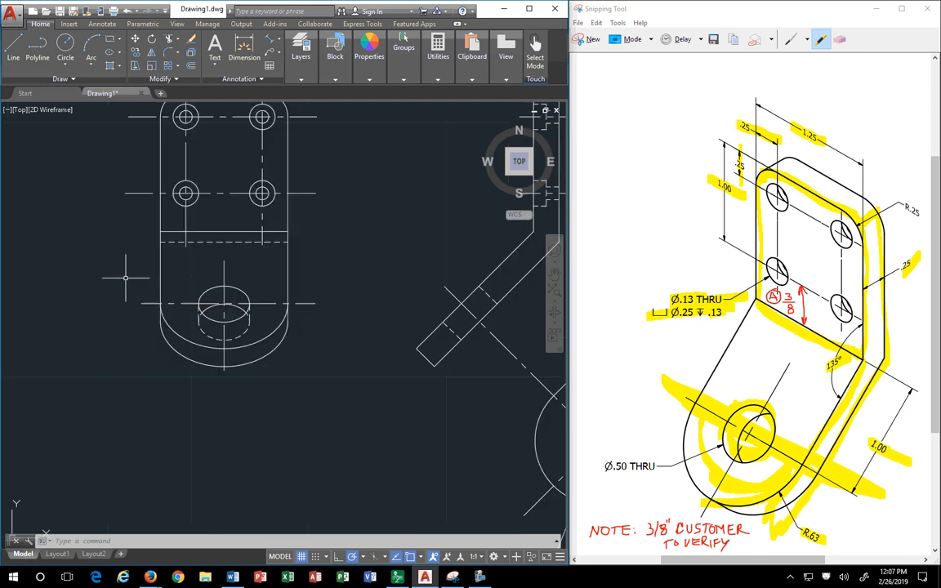
{"action": "left_click", "coordinate": [97, 241]}
{"action": "left_click", "coordinate": [347, 374]}
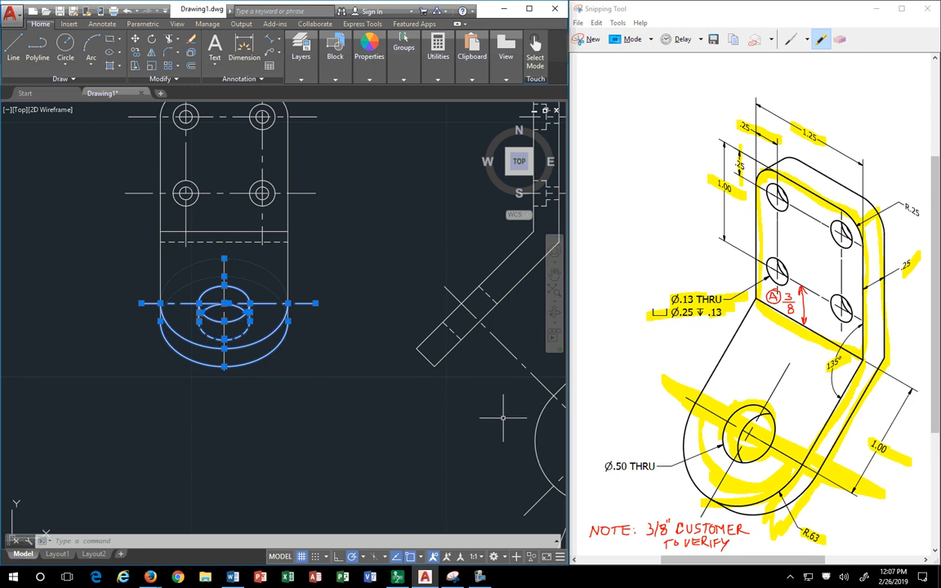
{"action": "key", "text": "Escape"}
{"action": "key", "text": "Escape"}
{"action": "middle_click_drag", "start_coordinate": [400, 462], "coordinate": [238, 357]}
{"action": "scroll", "coordinate": [239, 356], "scroll_direction": "down", "scroll_amount": 2}
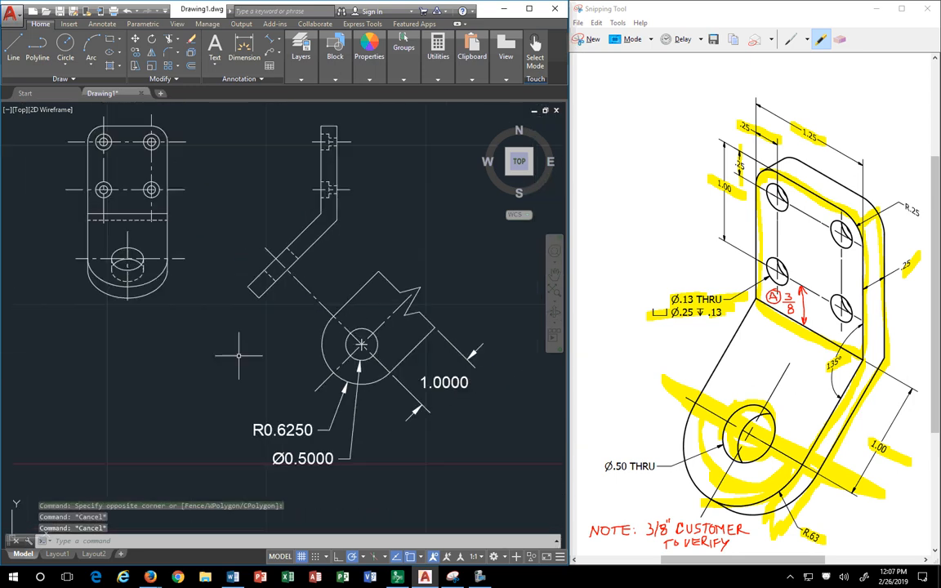